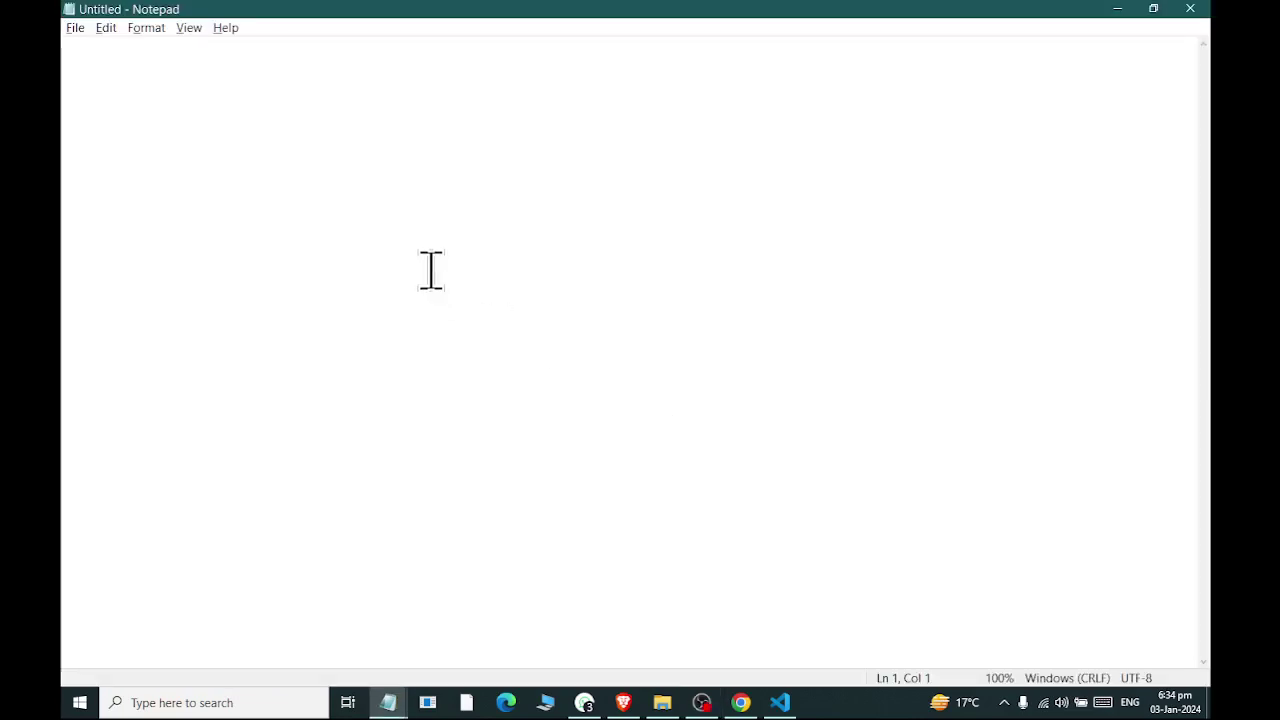
Write 'if()' and 'functions' on line one and 'conditional logic' on line two, then leave a blank line
{"action": "type", "text": "if"}
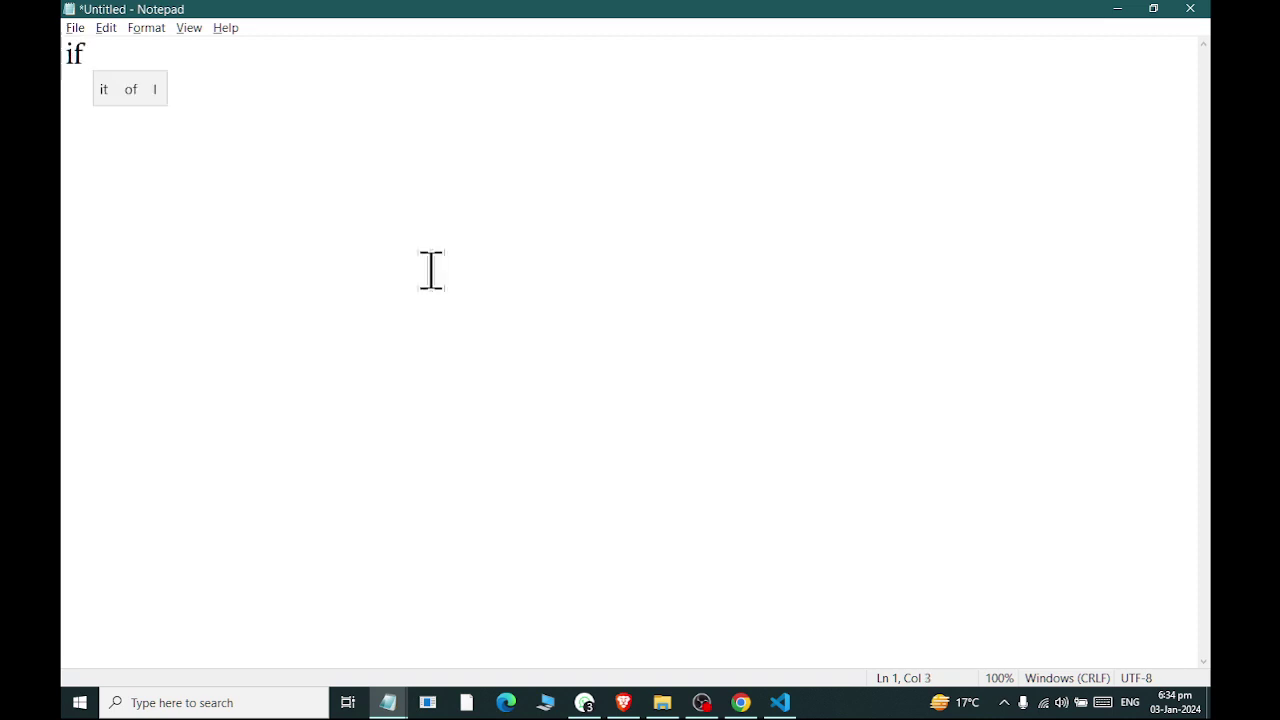
{"action": "type", "text": "()"}
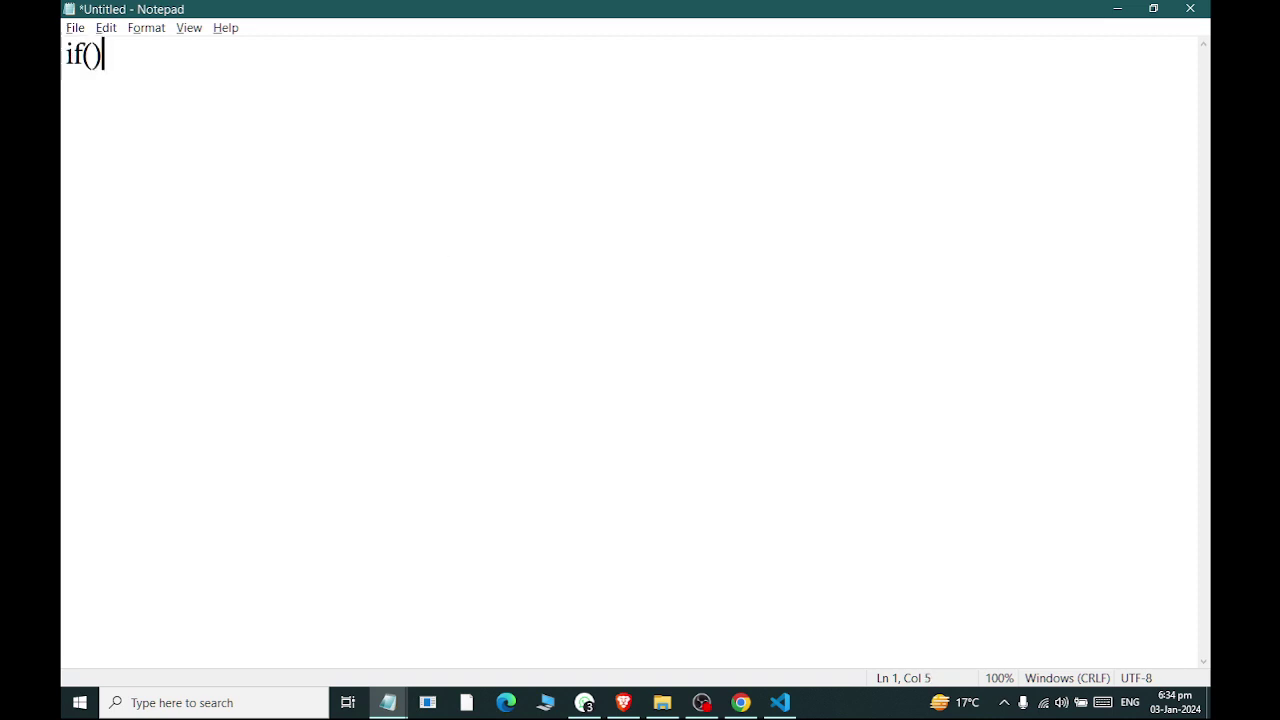
{"action": "key", "text": "Tab"}
{"action": "type", "text": "functions"}
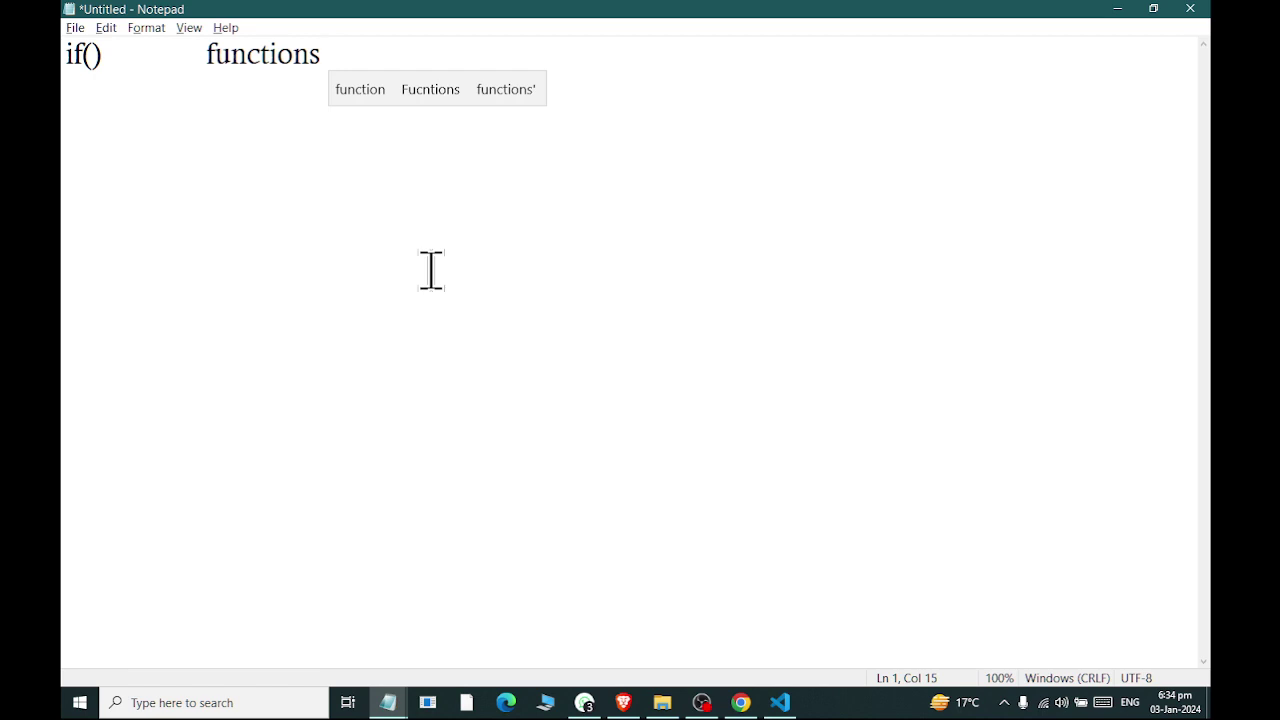
{"action": "key", "text": "Return"}
{"action": "type", "text": "if"}
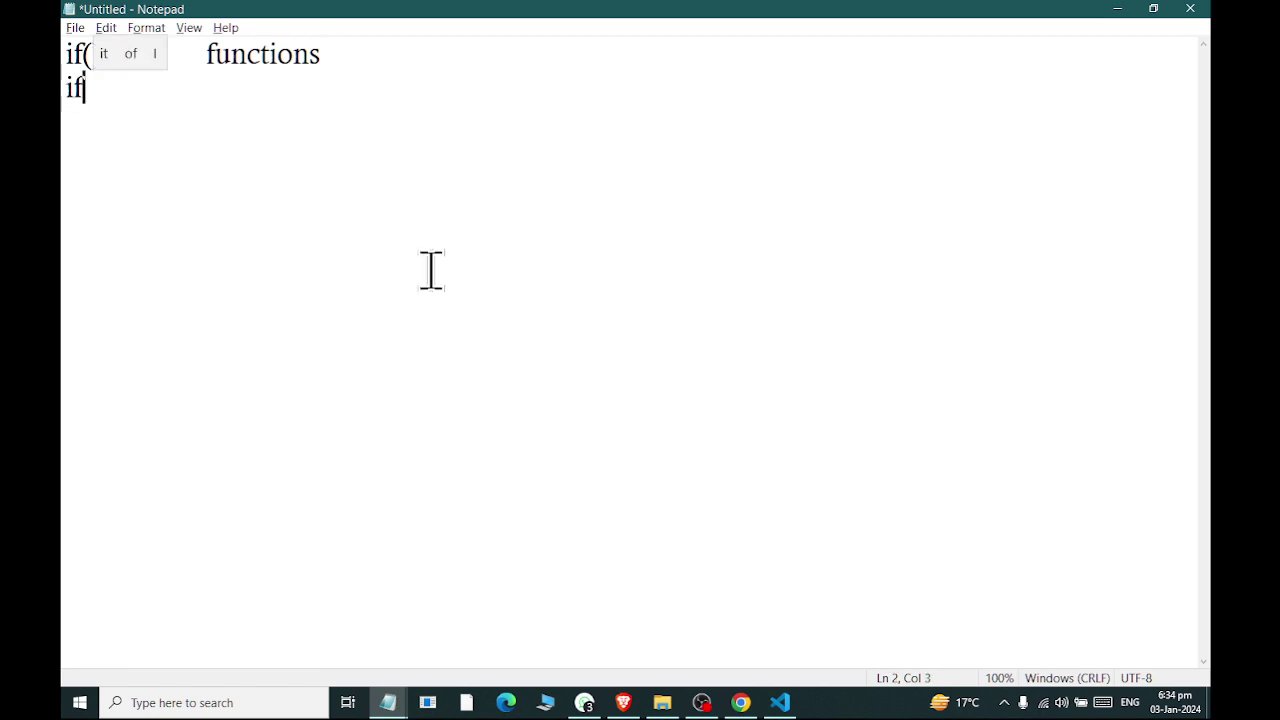
{"action": "key", "text": "BackSpace"}
{"action": "key", "text": "BackSpace"}
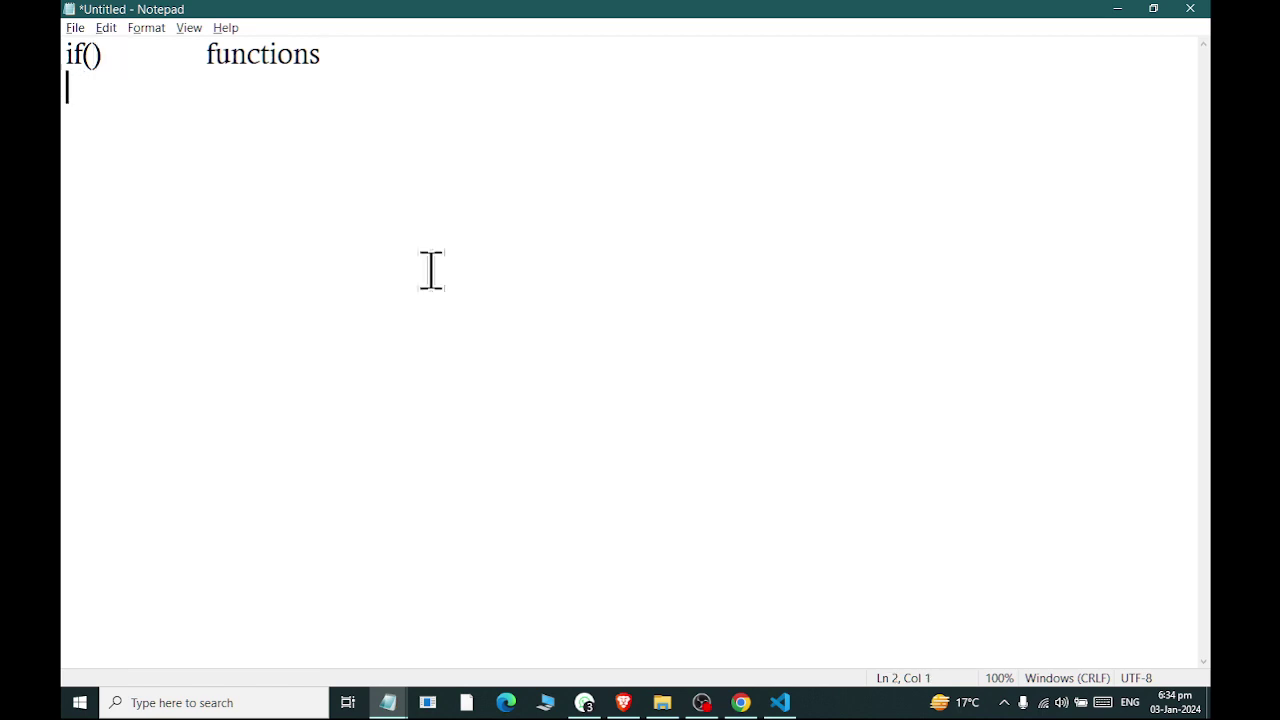
{"action": "type", "text": "conditional log"}
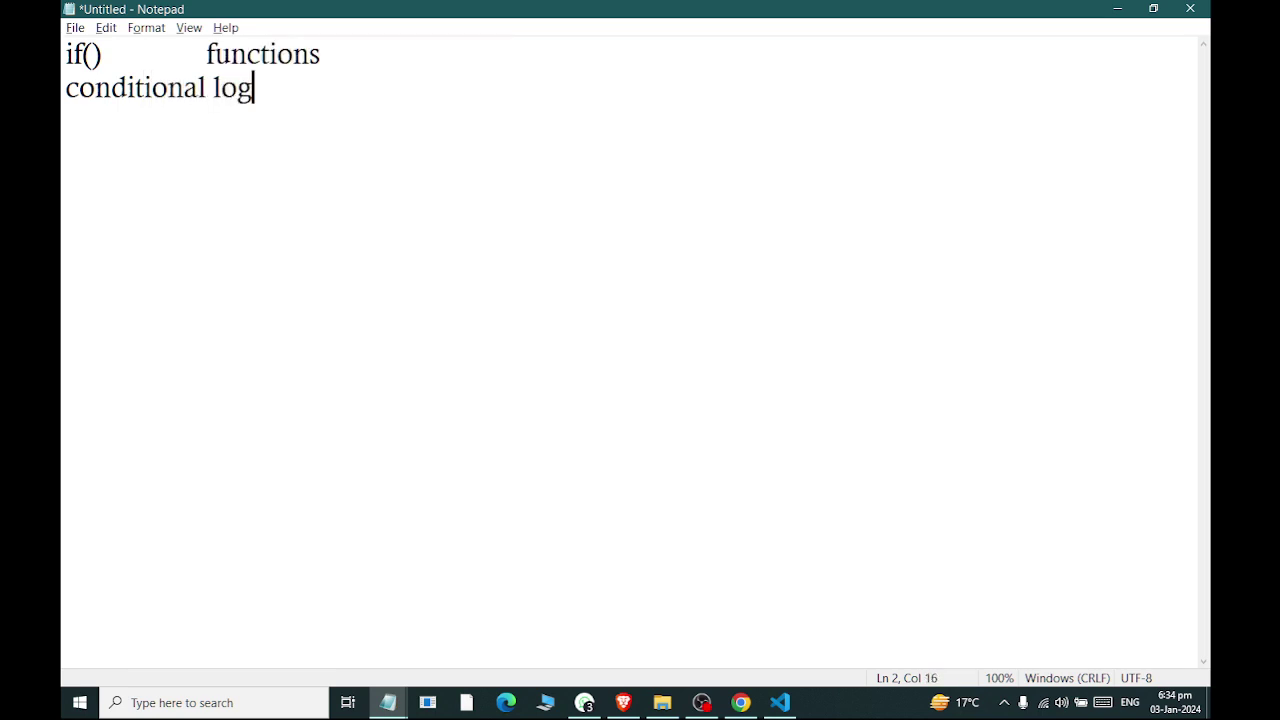
{"action": "type", "text": "ic"}
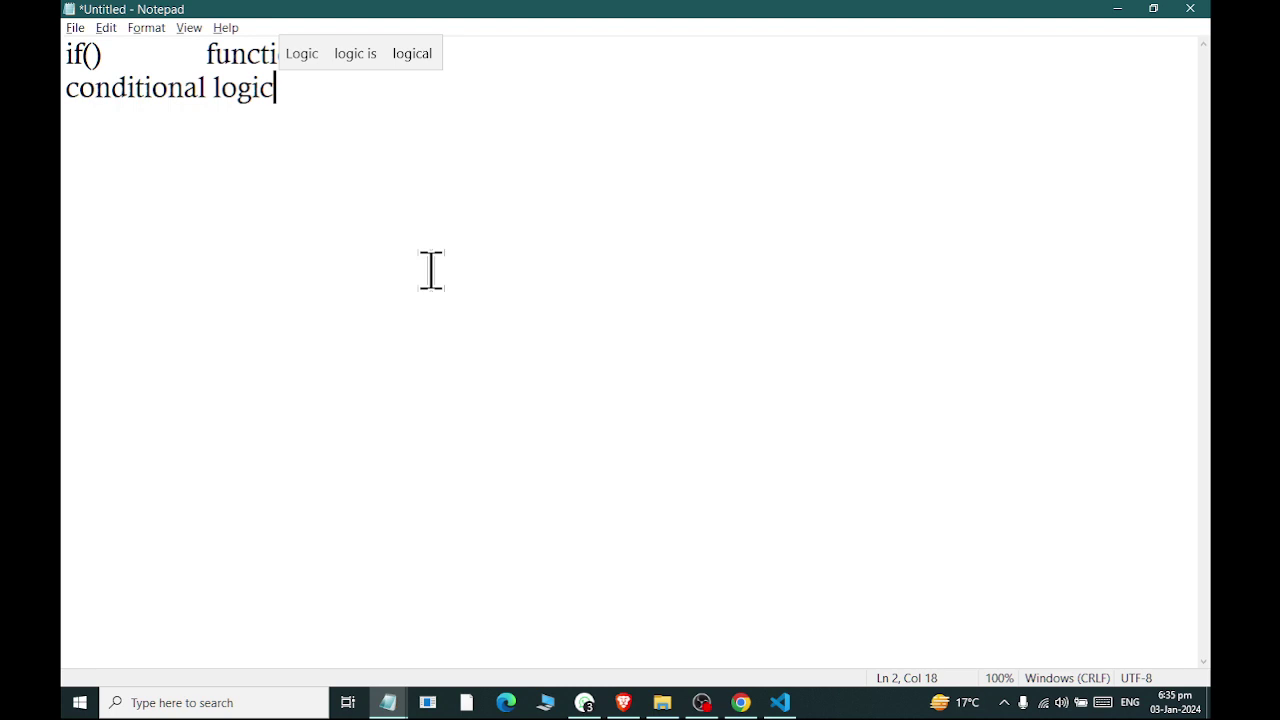
{"action": "key", "text": "Return"}
{"action": "key", "text": "Return"}
Type the first syntax line 'if (condition),true,false', fixing the typos along the way
{"action": "type", "text": "su"}
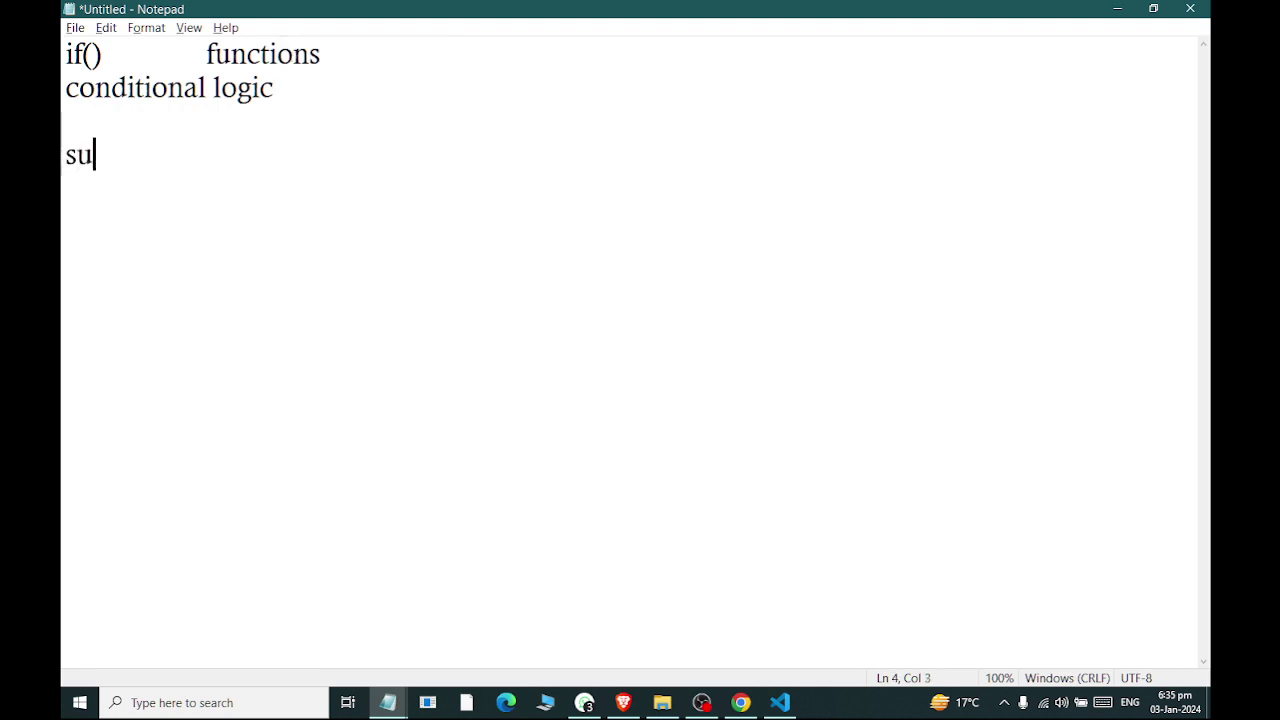
{"action": "type", "text": "m"}
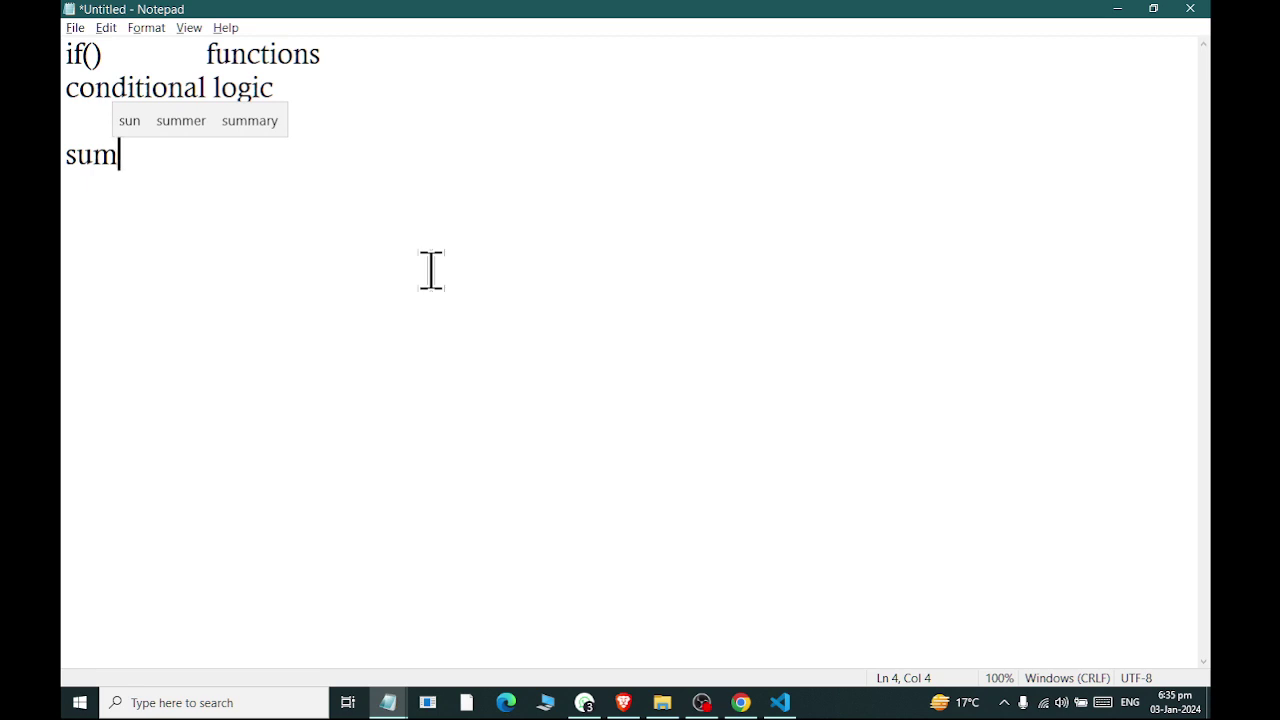
{"action": "key", "text": "BackSpace"}
{"action": "key", "text": "BackSpace"}
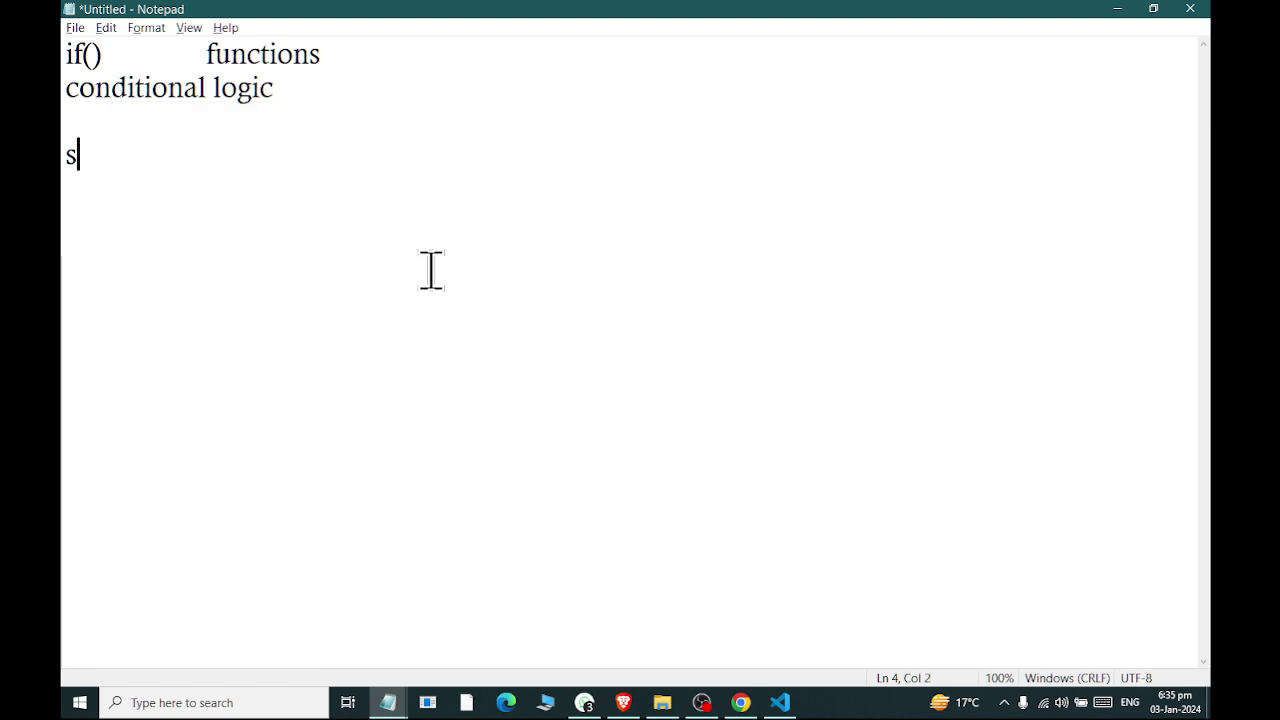
{"action": "key", "text": "BackSpace"}
{"action": "type", "text": "if (coni"}
{"action": "type", "text": ")"}
{"action": "key", "text": "Left"}
{"action": "type", "text": "conition"}
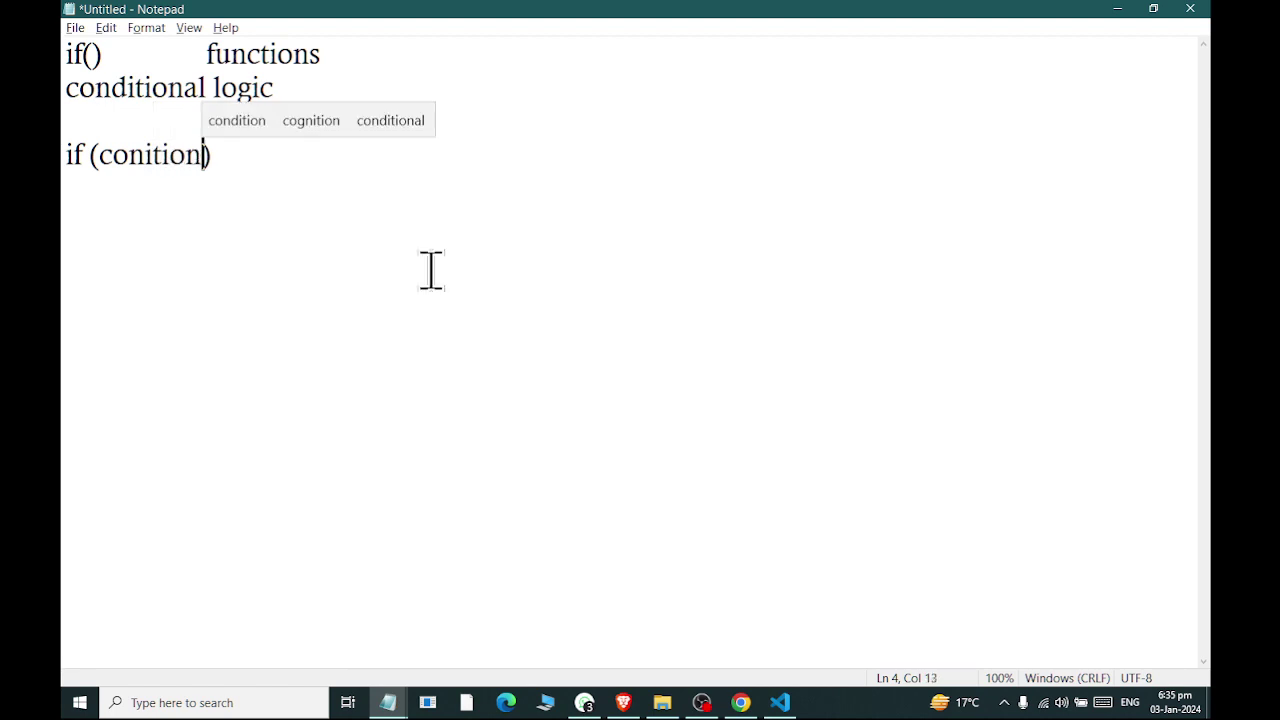
{"action": "key", "text": "BackSpace"}
{"action": "key", "text": "BackSpace"}
{"action": "key", "text": "BackSpace"}
{"action": "key", "text": "BackSpace"}
{"action": "type", "text": "ditio"}
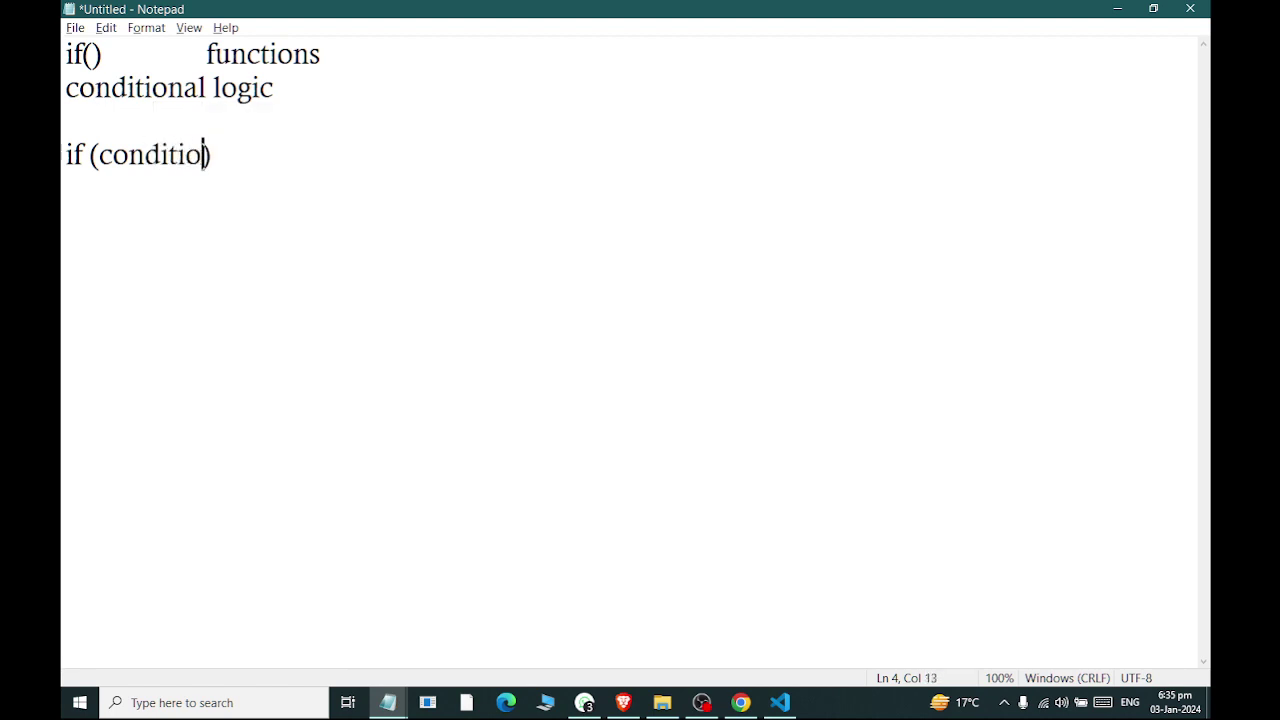
{"action": "type", "text": "n"}
{"action": "key", "text": "Right"}
{"action": "type", "text": ",ture"}
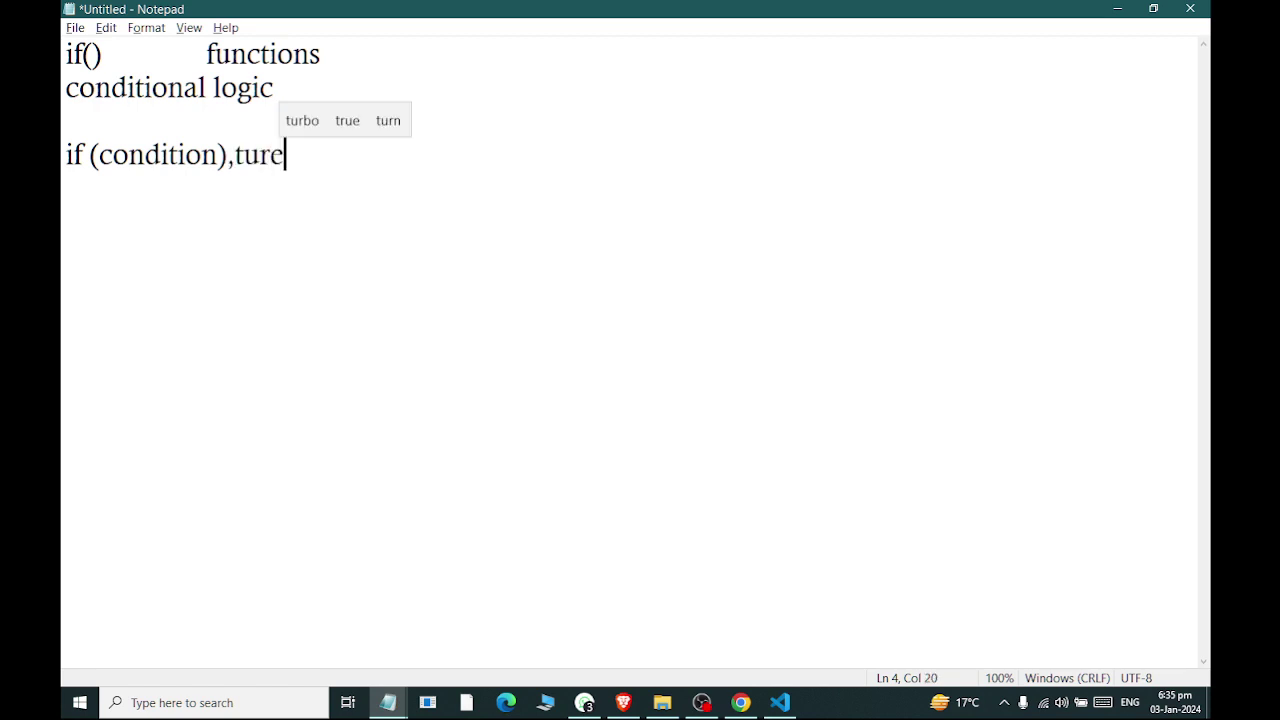
{"action": "key", "text": "BackSpace"}
{"action": "type", "text": "e"}
{"action": "key", "text": "BackSpace"}
{"action": "key", "text": "BackSpace"}
{"action": "key", "text": "BackSpace"}
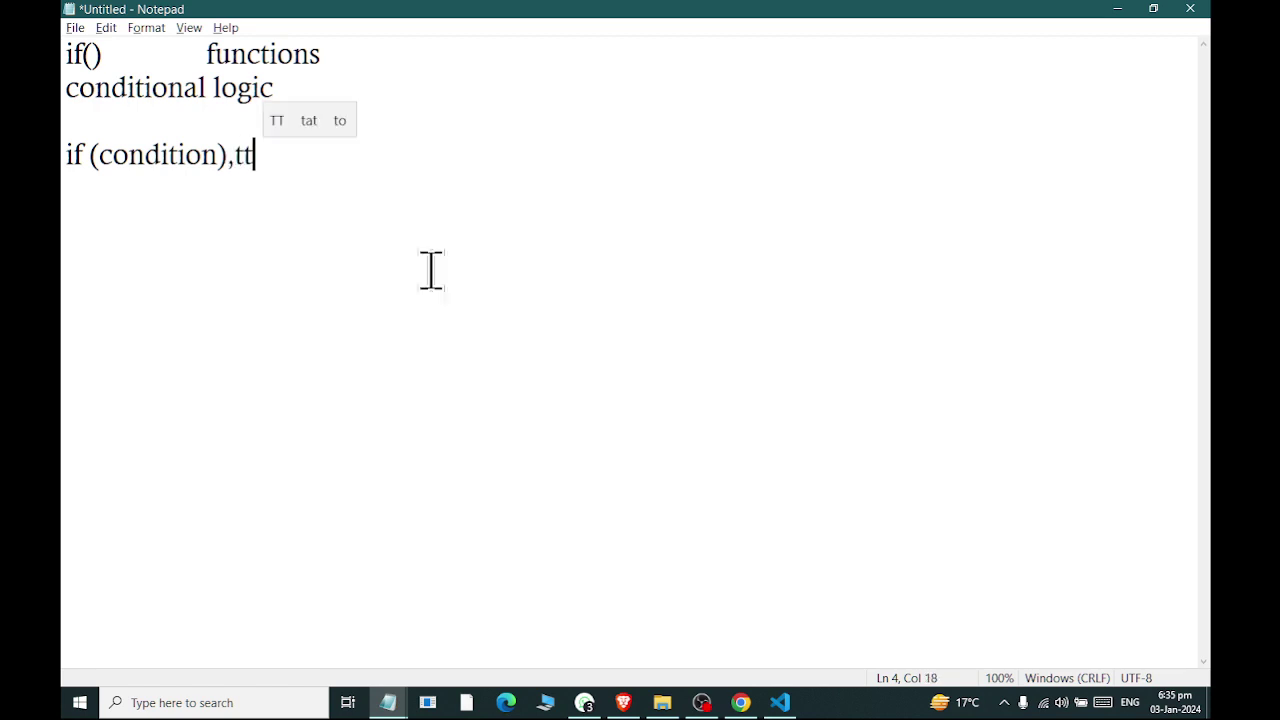
{"action": "type", "text": "rue,"}
{"action": "key", "text": "BackSpace"}
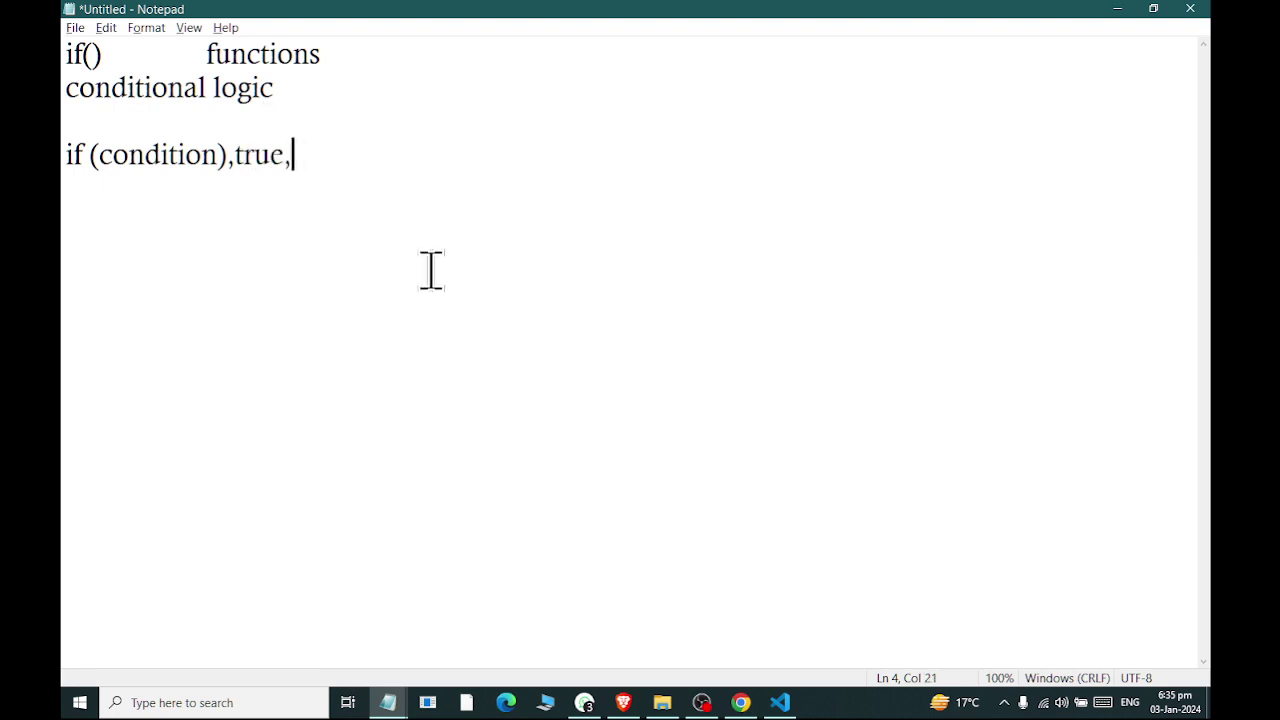
{"action": "type", "text": "flase"}
{"action": "key", "text": "BackSpace"}
{"action": "key", "text": "BackSpace"}
{"action": "key", "text": "BackSpace"}
{"action": "type", "text": "als"}
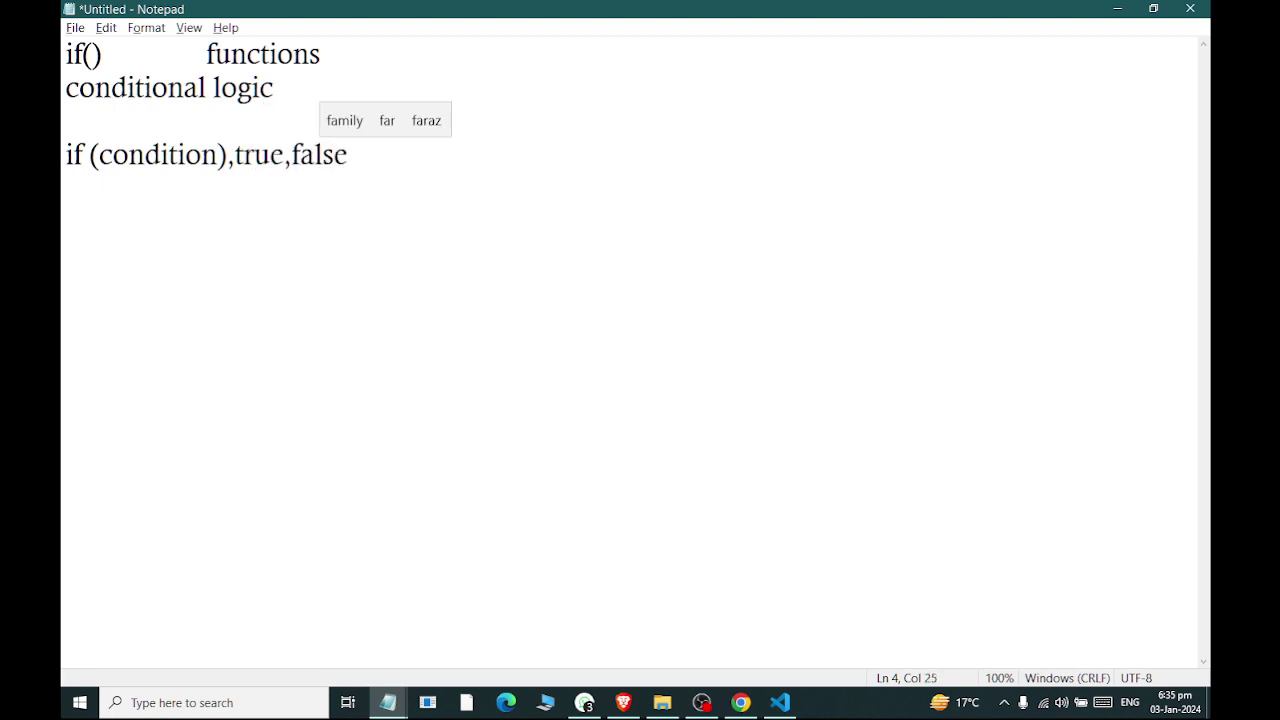
{"action": "type", "text": "e"}
Add the lines 'if (condition),true' and 'if(conidiotnnotmeet),false' below the first syntax line
{"action": "key", "text": "Return"}
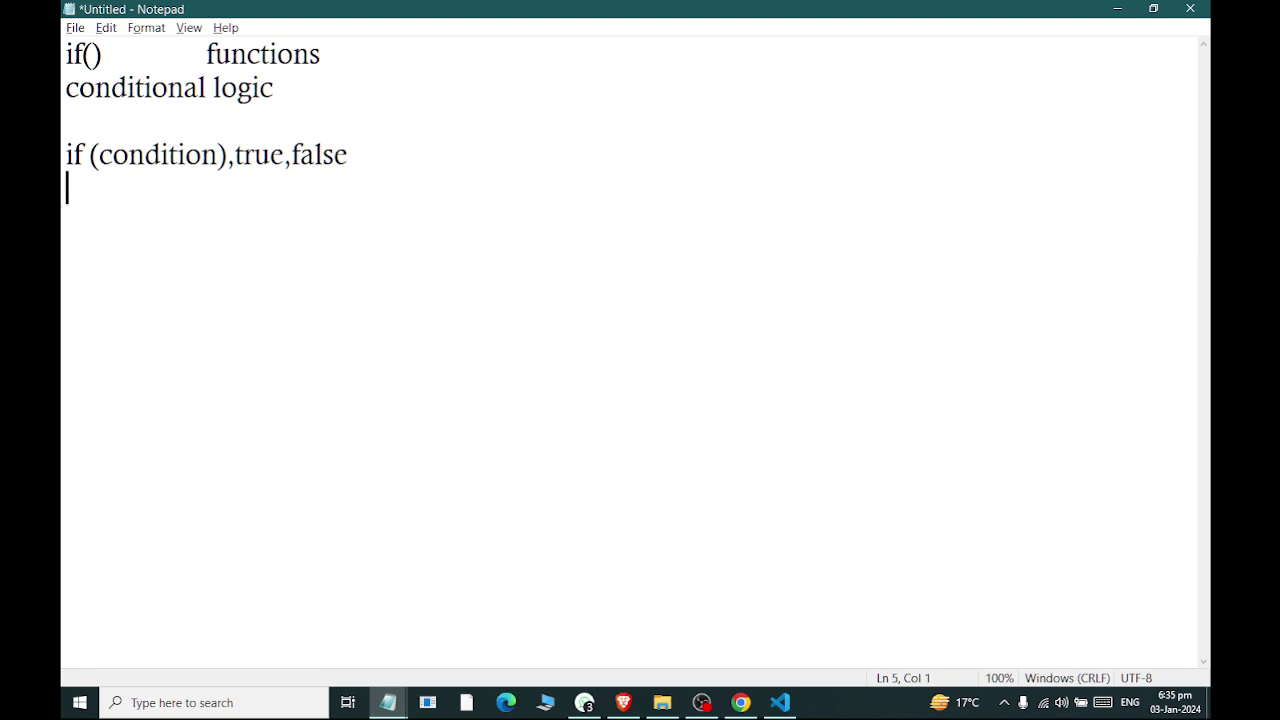
{"action": "type", "text": "if (conditio"}
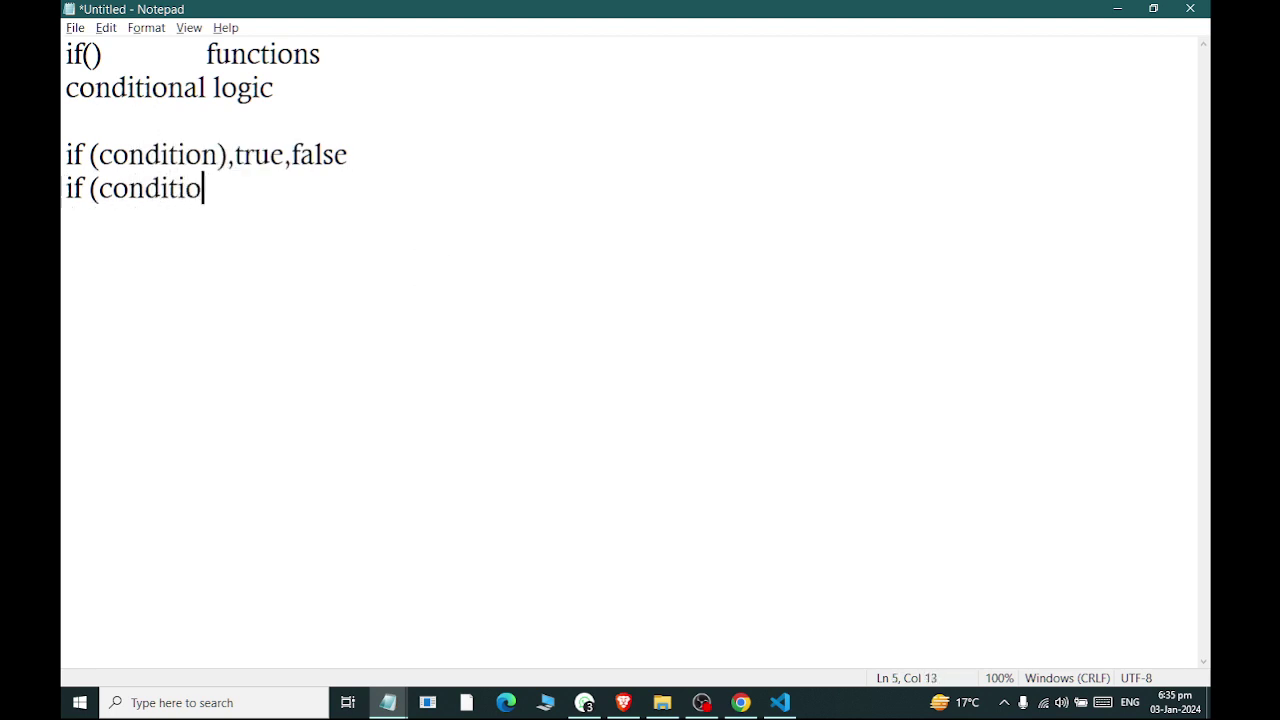
{"action": "type", "text": "n),"}
{"action": "type", "text": "true"}
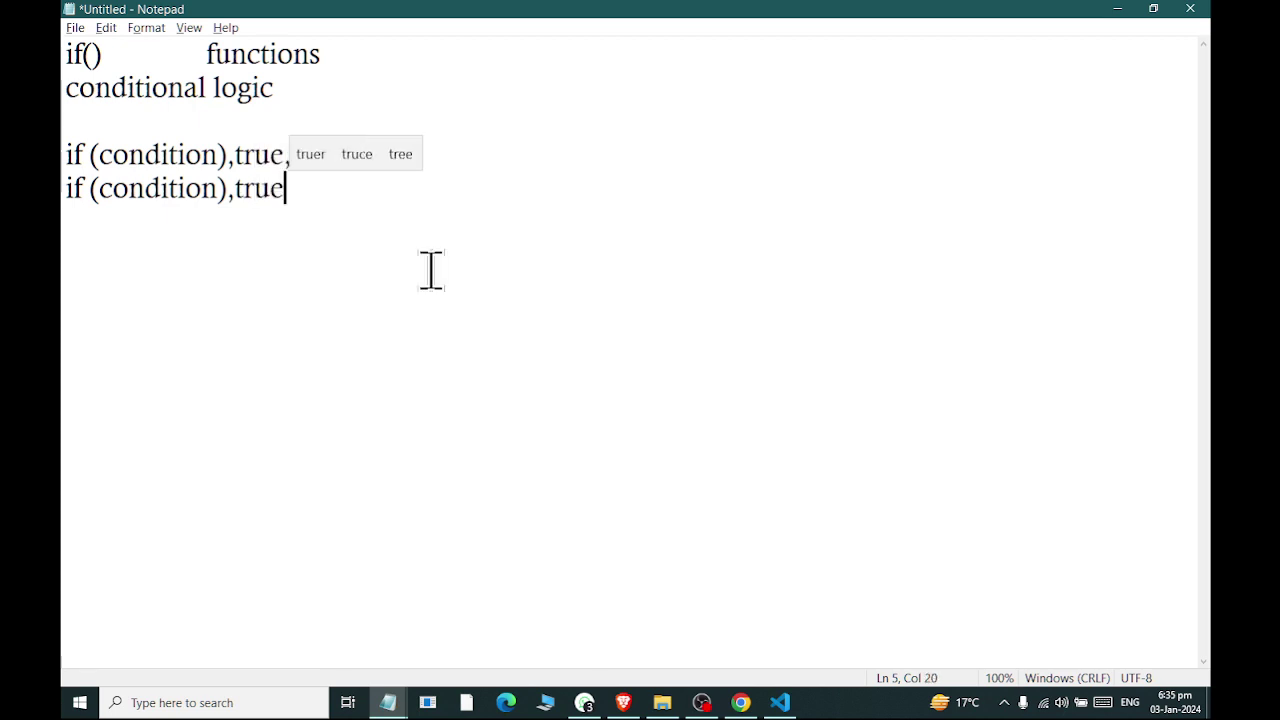
{"action": "key", "text": "Return"}
{"action": "type", "text": "info"}
{"action": "key", "text": "BackSpace"}
{"action": "key", "text": "BackSpace"}
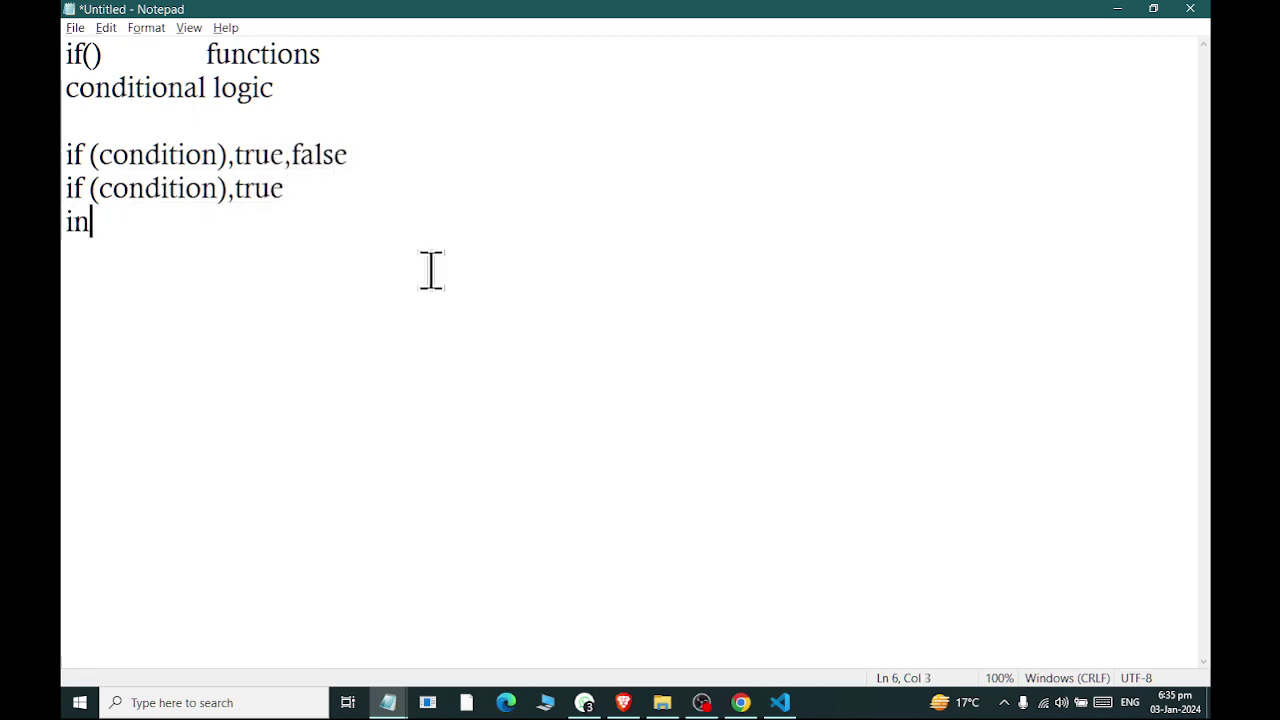
{"action": "key", "text": "BackSpace"}
{"action": "type", "text": "in"}
{"action": "key", "text": "BackSpace"}
{"action": "key", "text": "BackSpace"}
{"action": "type", "text": "f"}
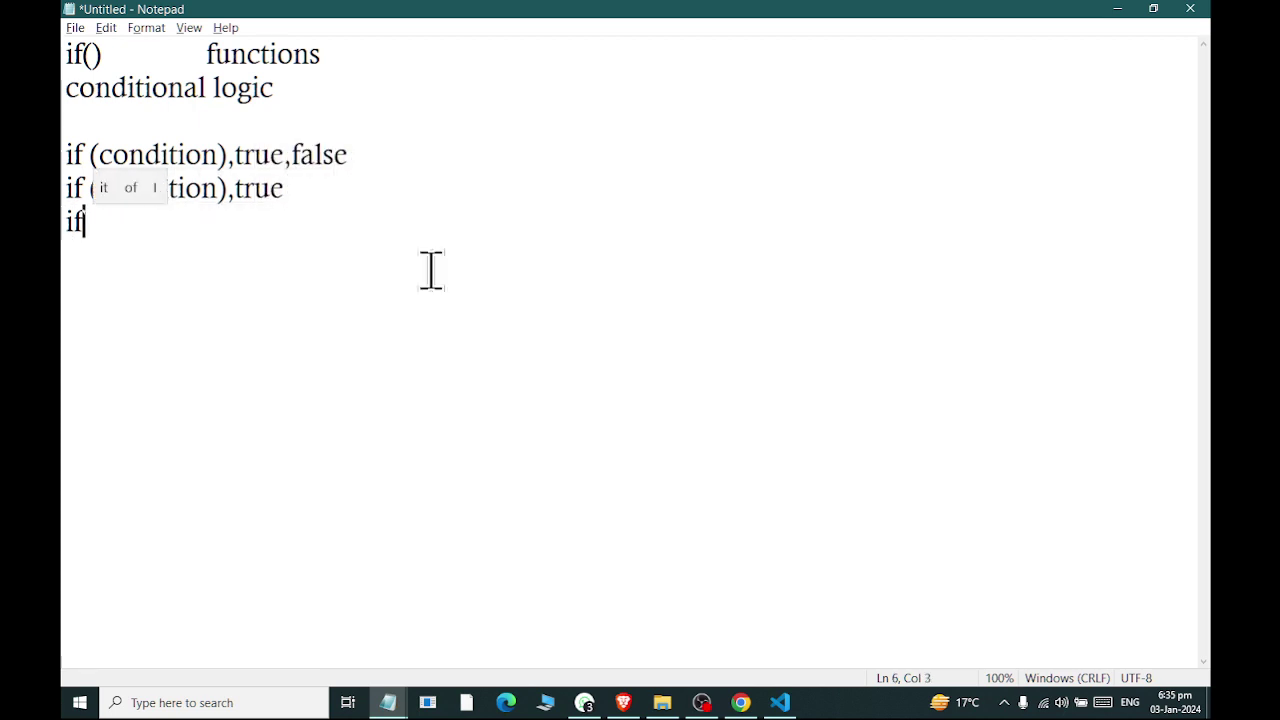
{"action": "type", "text": "(conidiotn"}
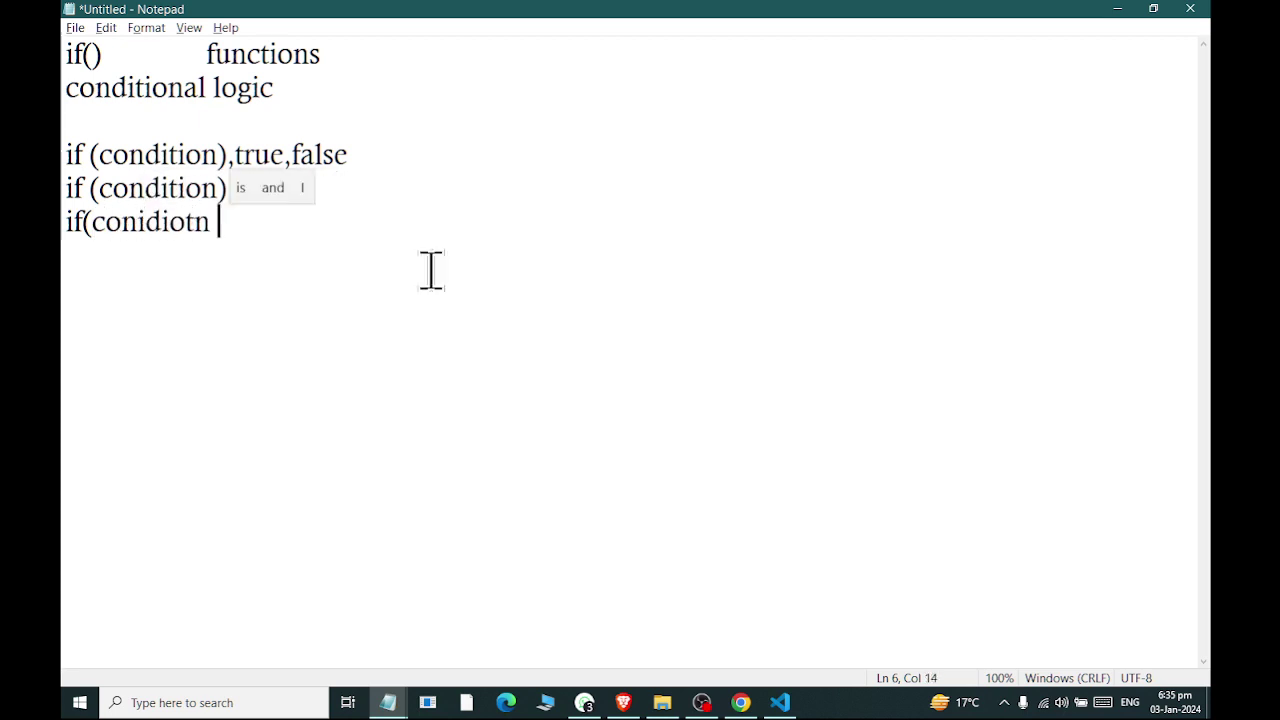
{"action": "key", "text": "BackSpace"}
{"action": "type", "text": "n"}
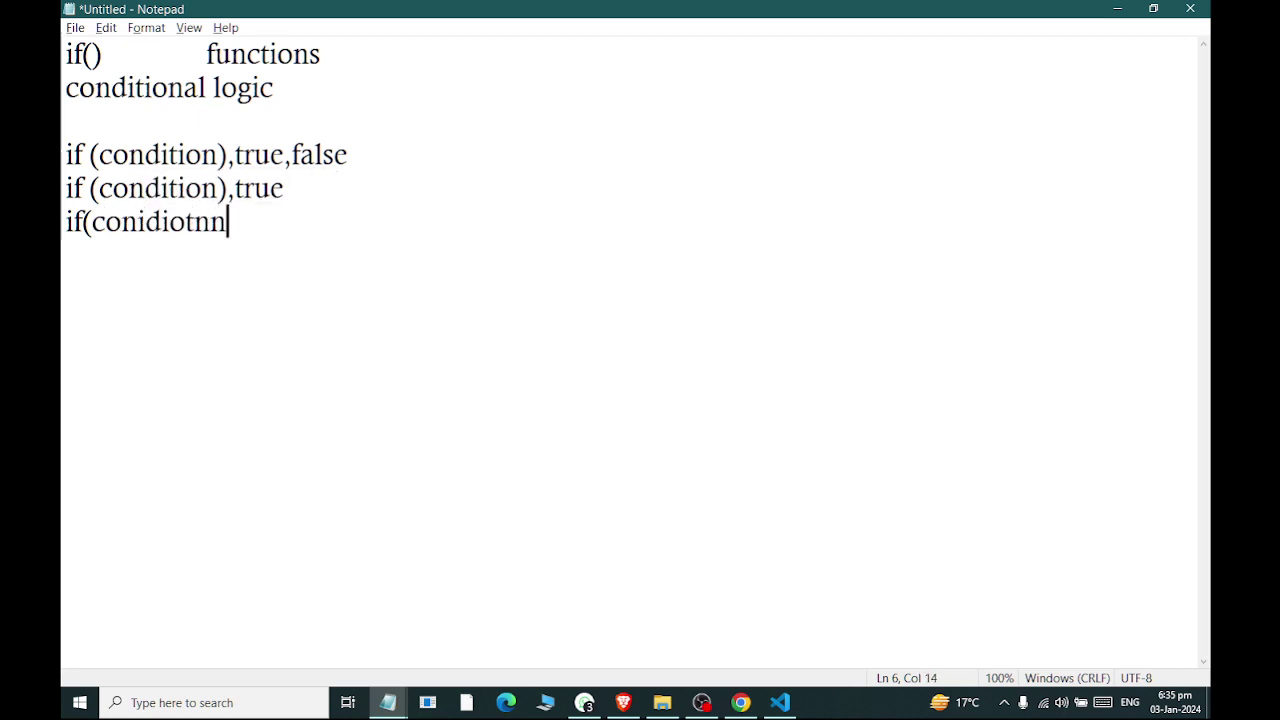
{"action": "type", "text": "otmeet)"}
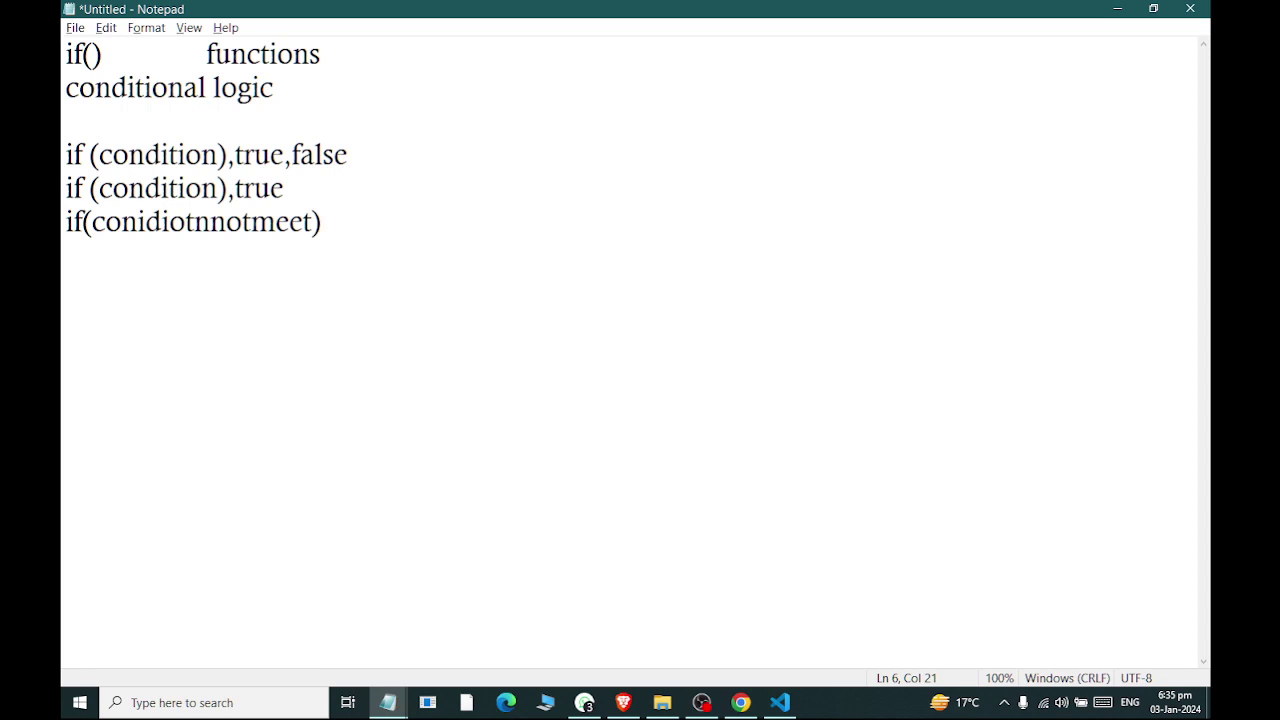
{"action": "type", "text": ",false"}
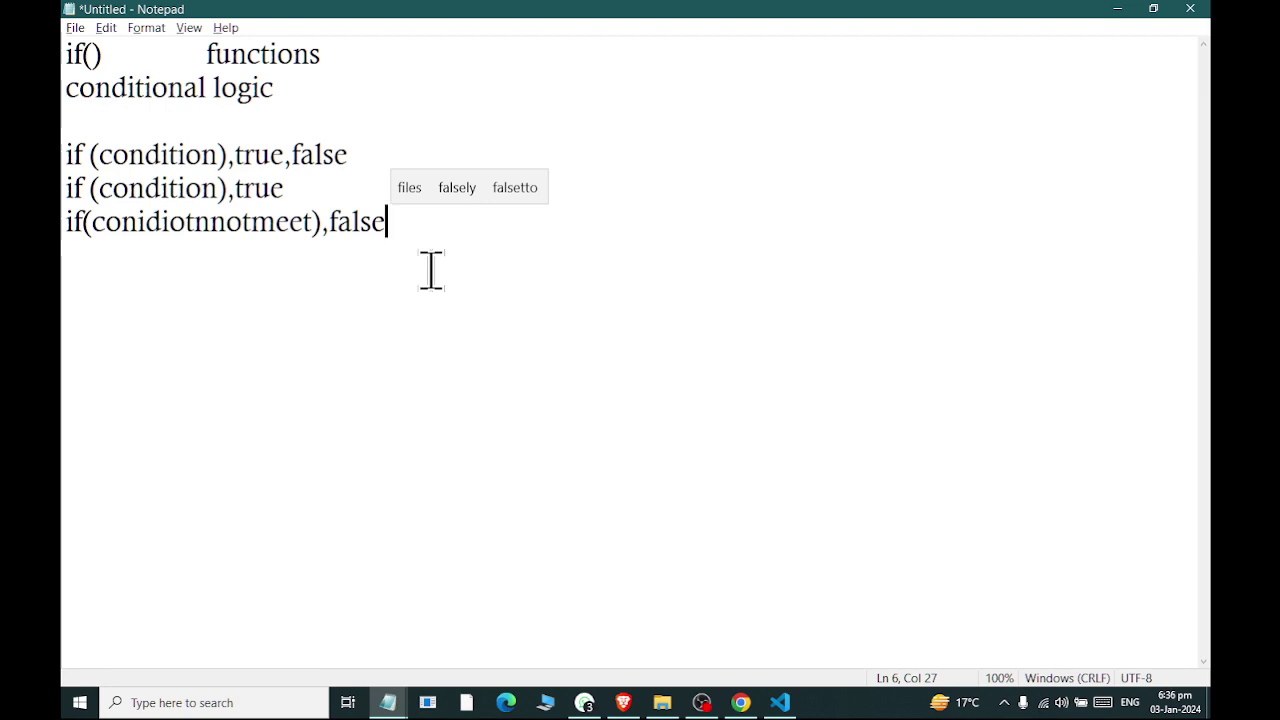
{"action": "key", "text": "alt+Tab"}
{"action": "key", "text": "alt+Tab"}
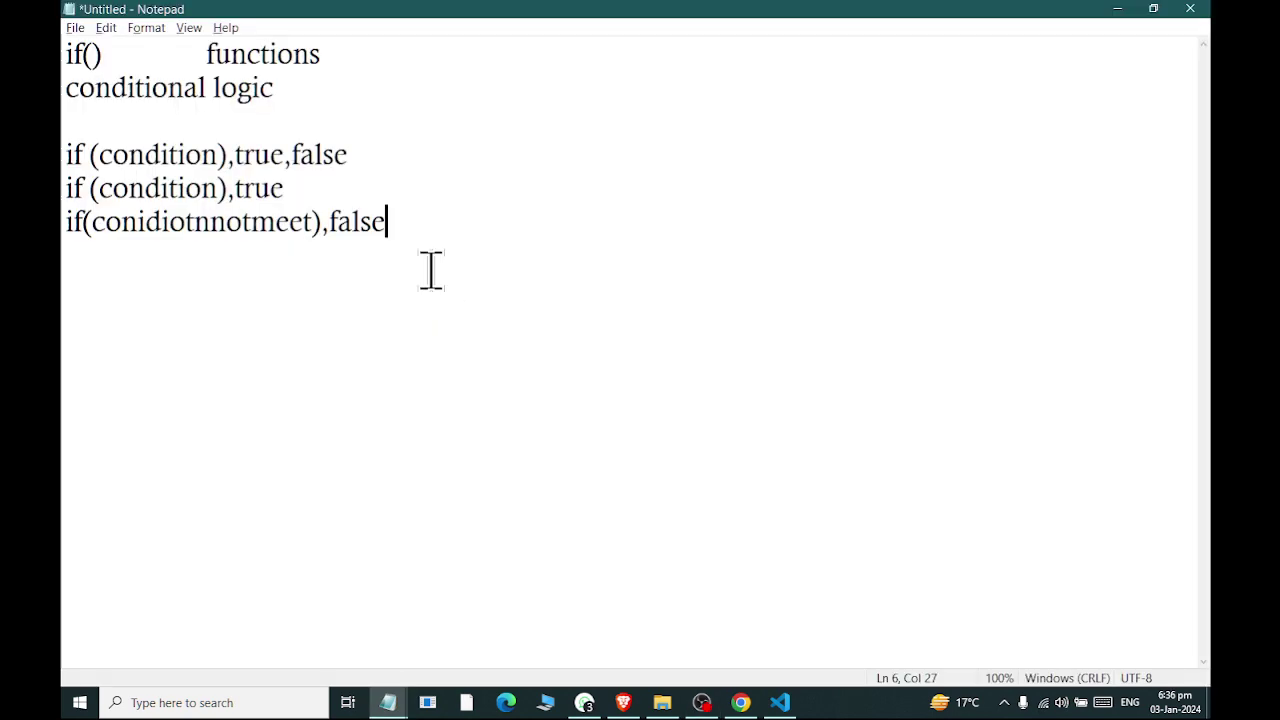
Select MeterReading03.xlsx in the ExcelFiles folder and open it in Excel
{"action": "left_click", "coordinate": [676, 706]}
{"action": "left_click", "coordinate": [878, 490]}
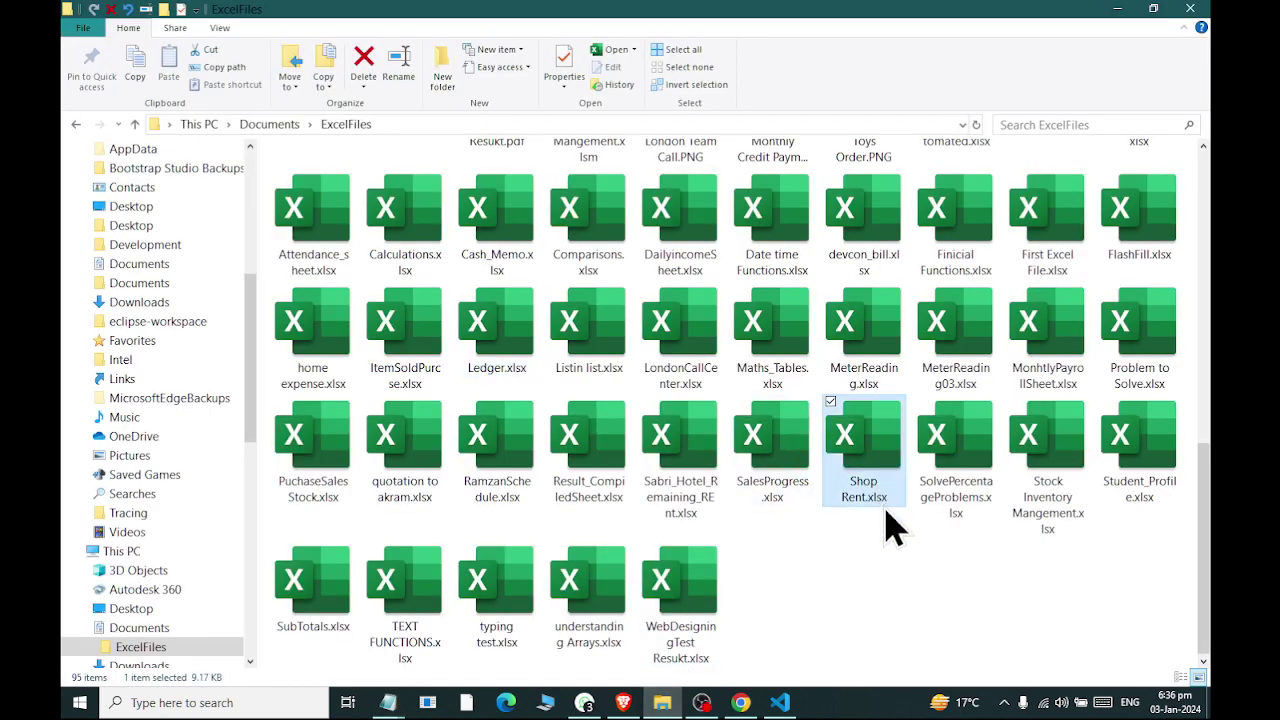
{"action": "key", "text": "m"}
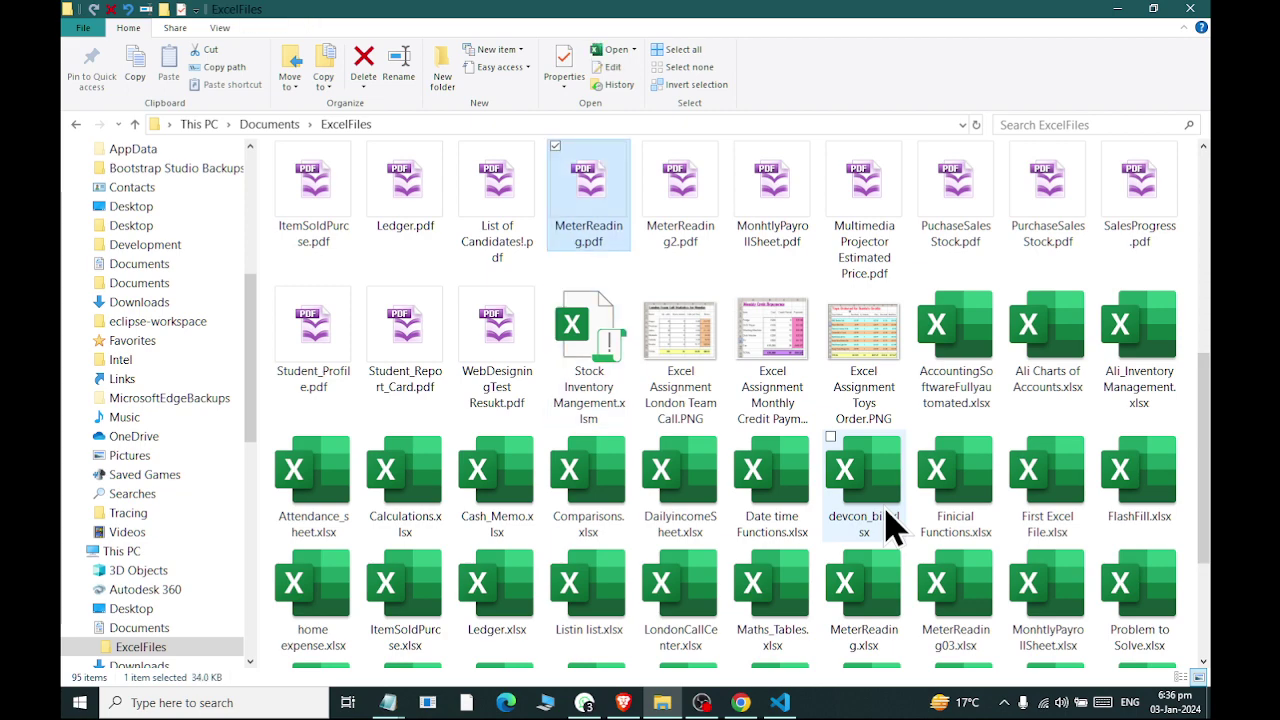
{"action": "key", "text": "Home"}
{"action": "key", "text": "m"}
{"action": "key", "text": "m"}
{"action": "key", "text": "m"}
{"action": "key", "text": "m"}
{"action": "key", "text": "m"}
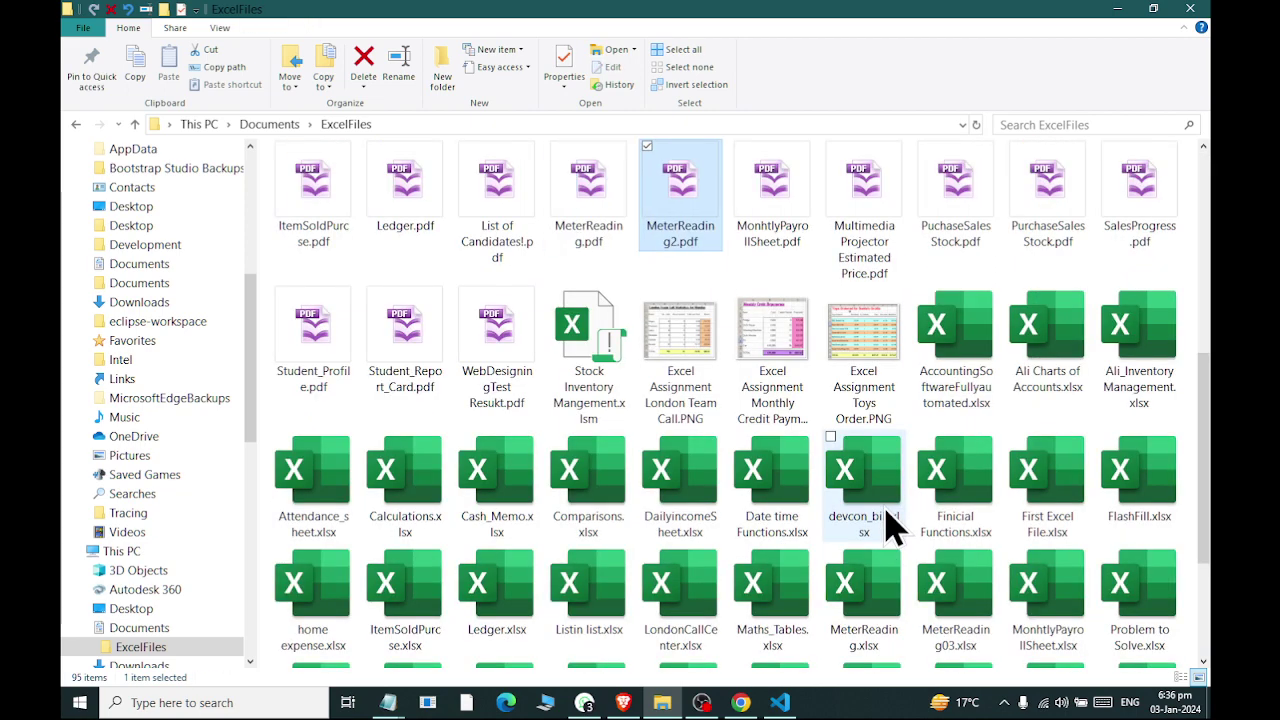
{"action": "key", "text": "m"}
{"action": "key", "text": "m"}
{"action": "key", "text": "m"}
{"action": "key", "text": "m"}
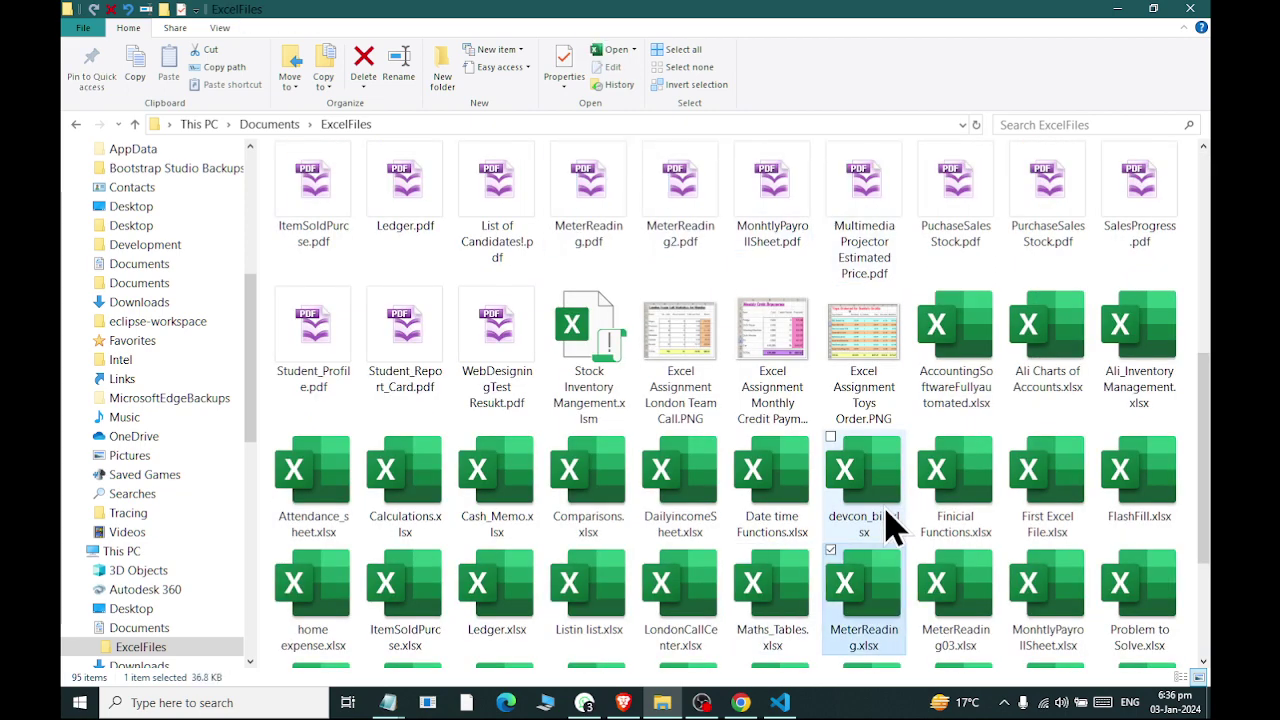
{"action": "key", "text": "m"}
{"action": "key", "text": "Return"}
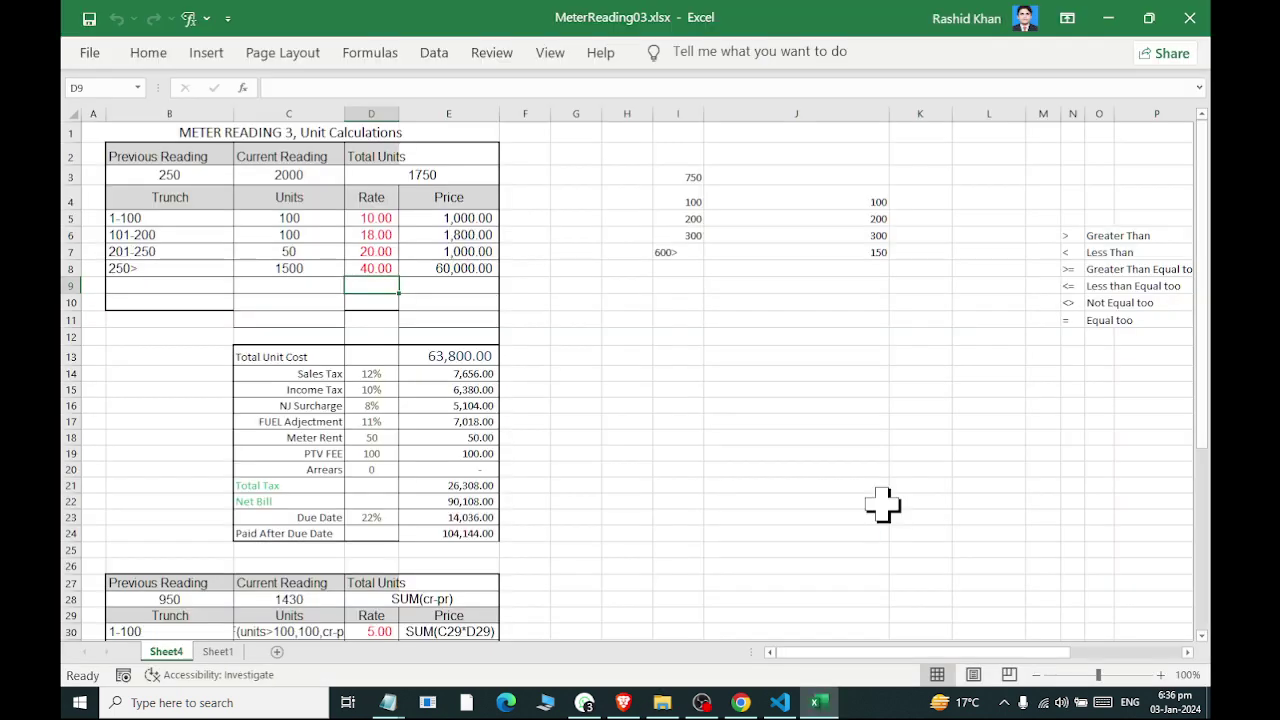
Set the previous reading in B3 to 100 and the current reading in C3 to 150
{"action": "scroll", "coordinate": [291, 185], "scroll_direction": "up", "scroll_amount": 4, "text": "ctrl"}
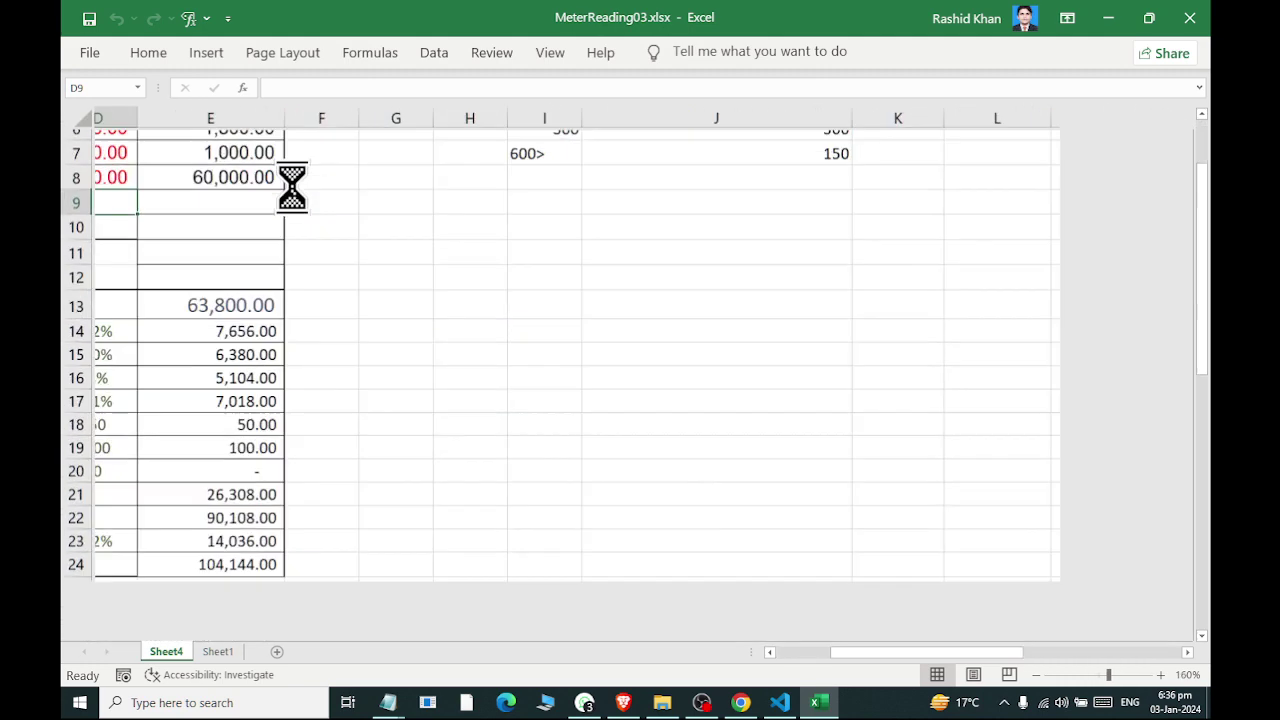
{"action": "scroll", "coordinate": [157, 243], "scroll_direction": "up", "scroll_amount": 1, "text": "ctrl"}
{"action": "left_click", "coordinate": [440, 320]}
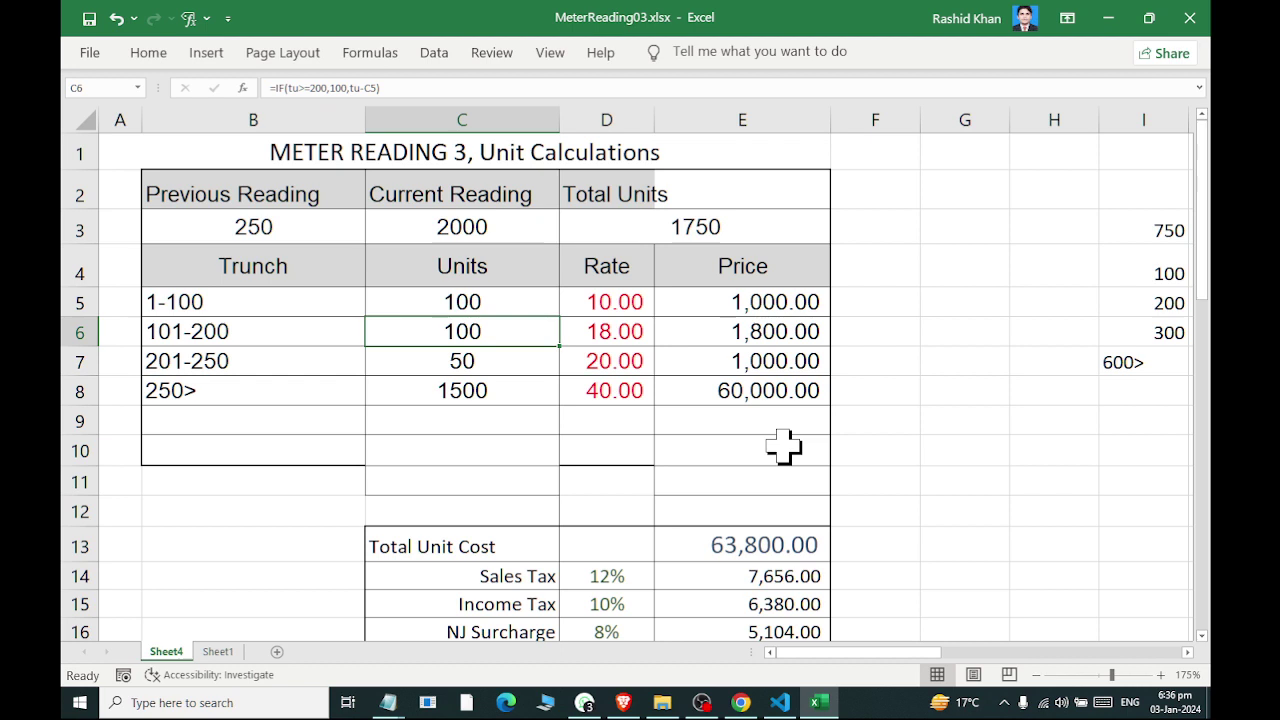
{"action": "key", "text": "Up"}
{"action": "key", "text": "Up"}
{"action": "key", "text": "Up"}
{"action": "key", "text": "Left"}
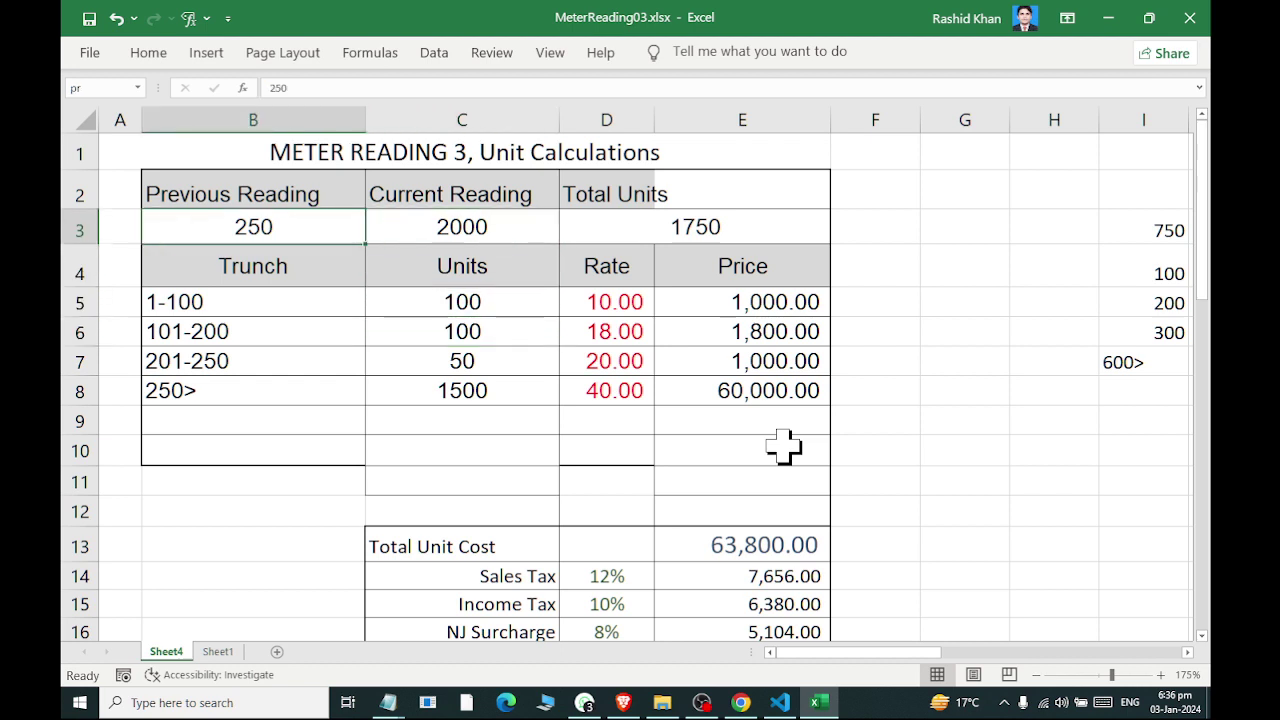
{"action": "type", "text": "100"}
{"action": "key", "text": "Right"}
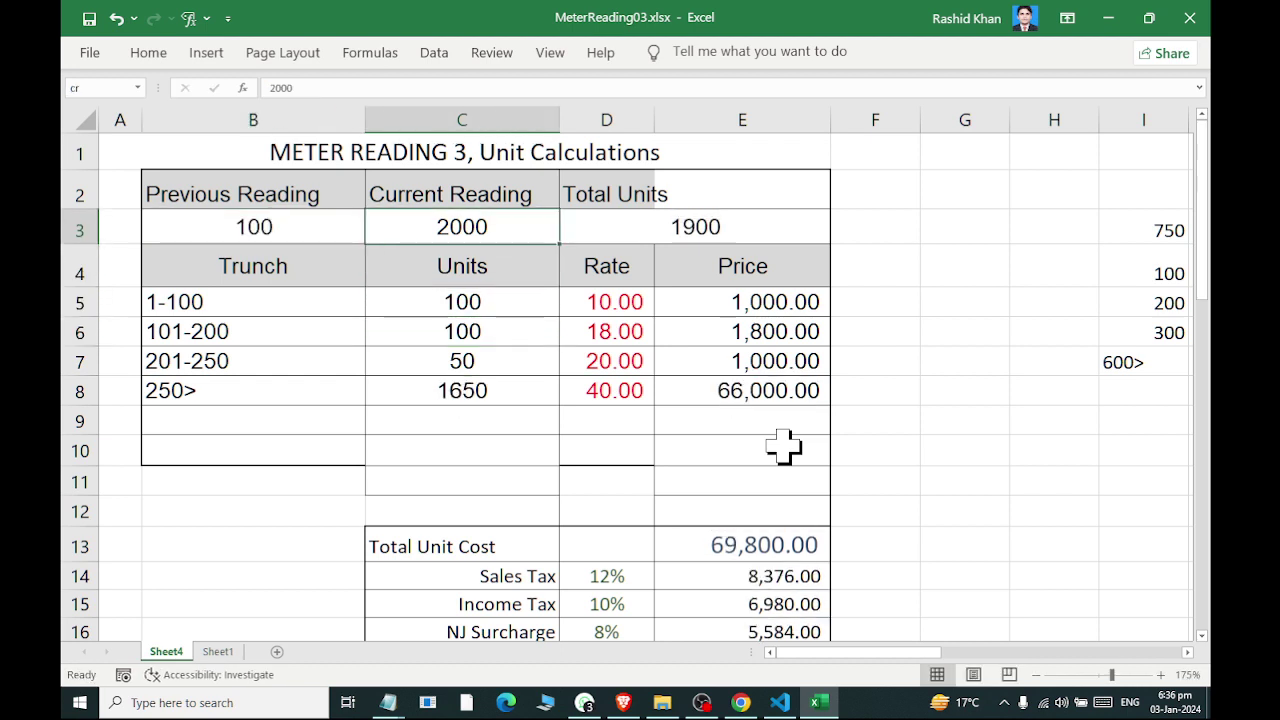
{"action": "type", "text": "3"}
{"action": "key", "text": "BackSpace"}
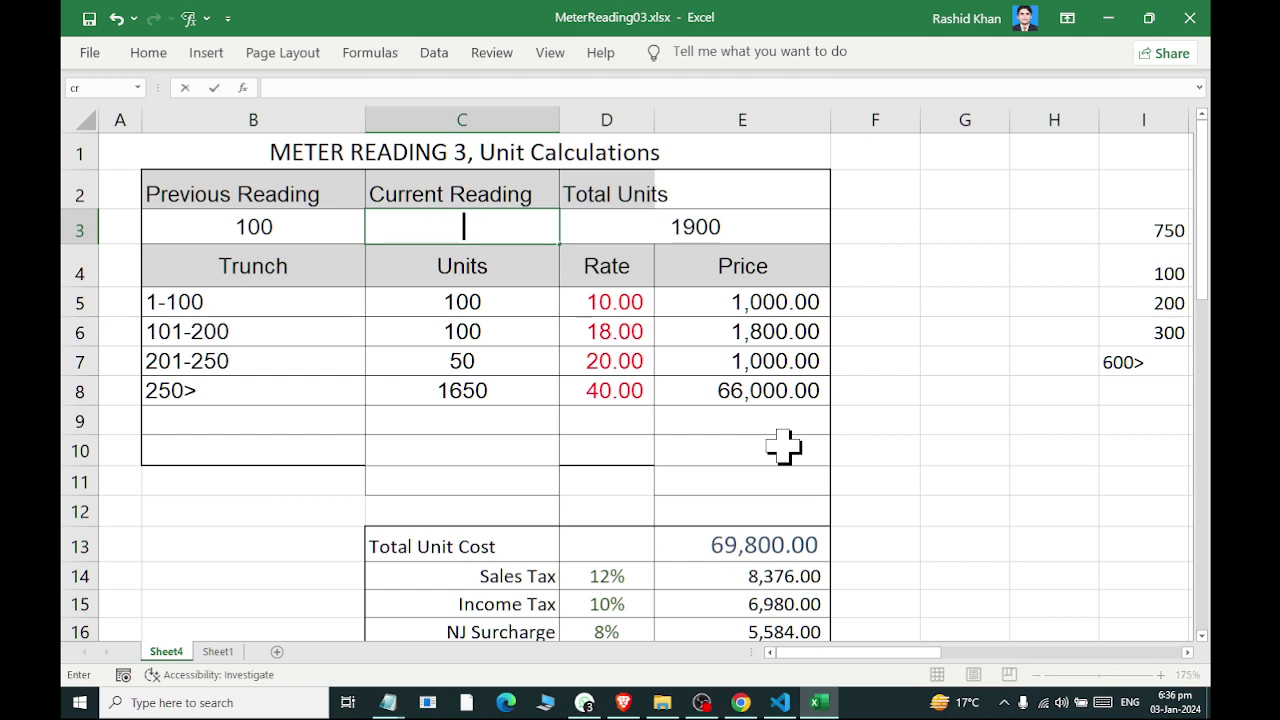
{"action": "type", "text": "150"}
{"action": "key", "text": "Right"}
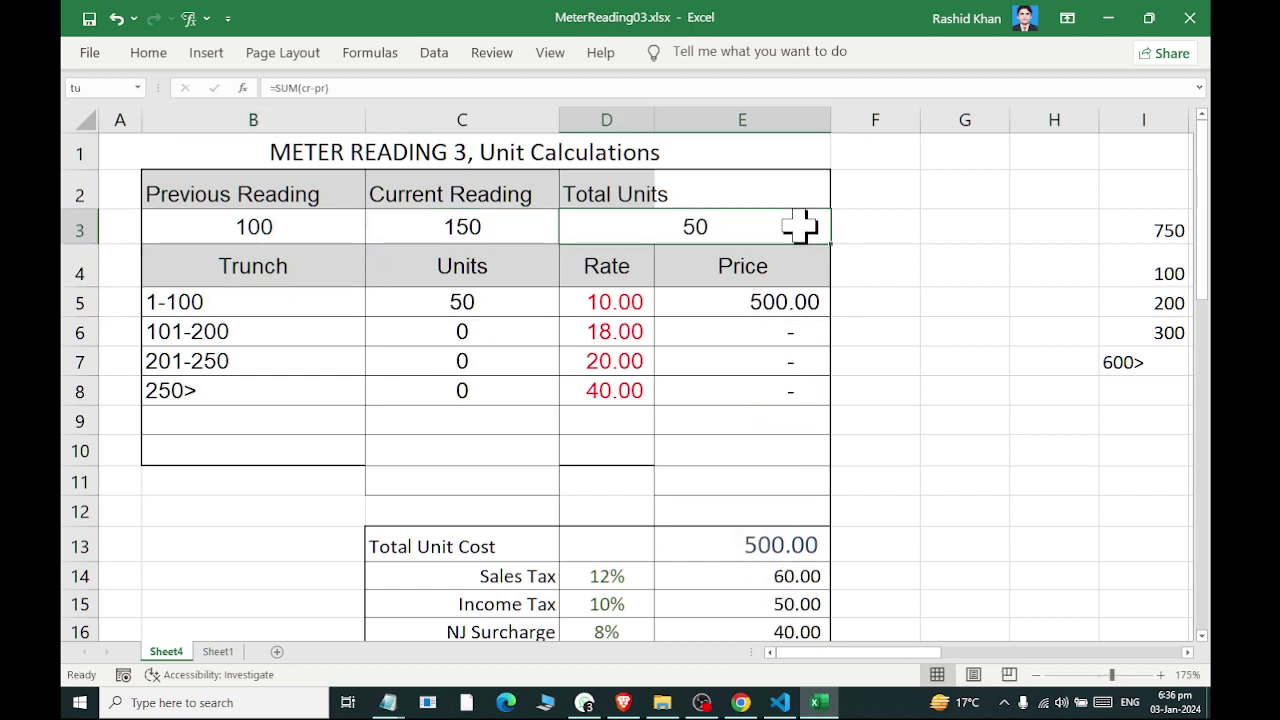
Change the current reading to 250 and check the 1-100 and 101-200 slab units
{"action": "left_click", "coordinate": [408, 299]}
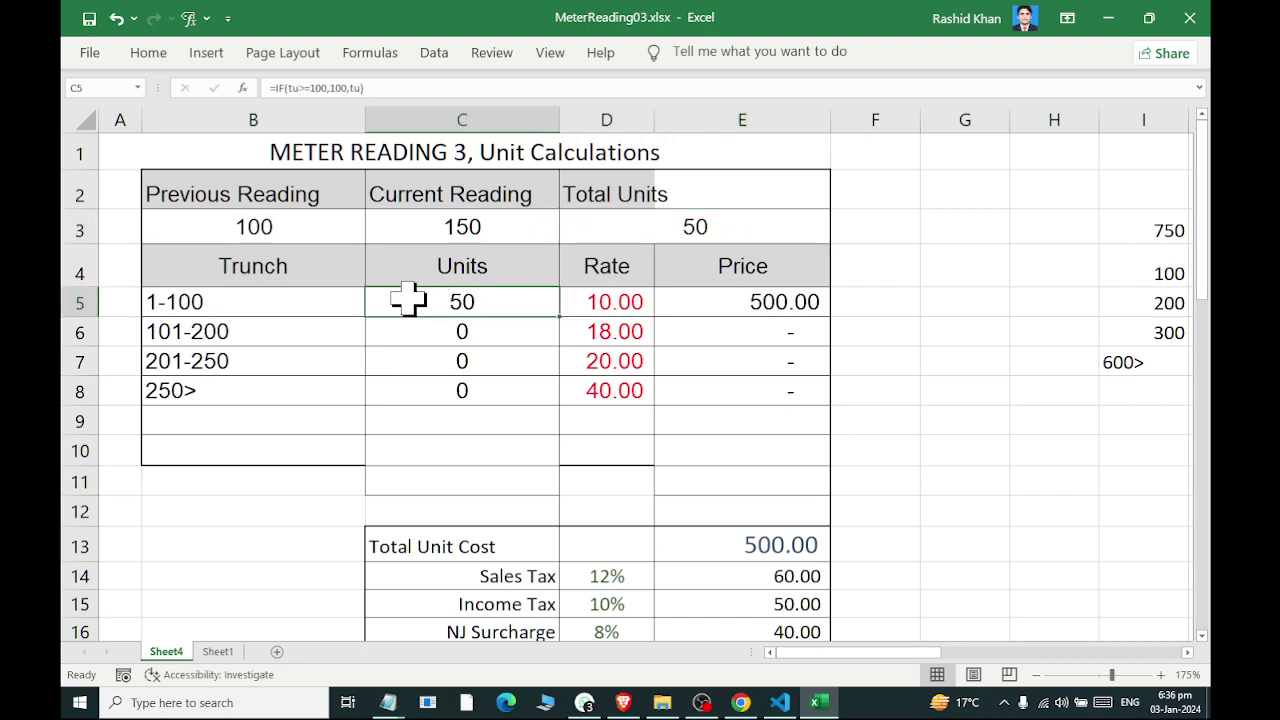
{"action": "left_click", "coordinate": [430, 229]}
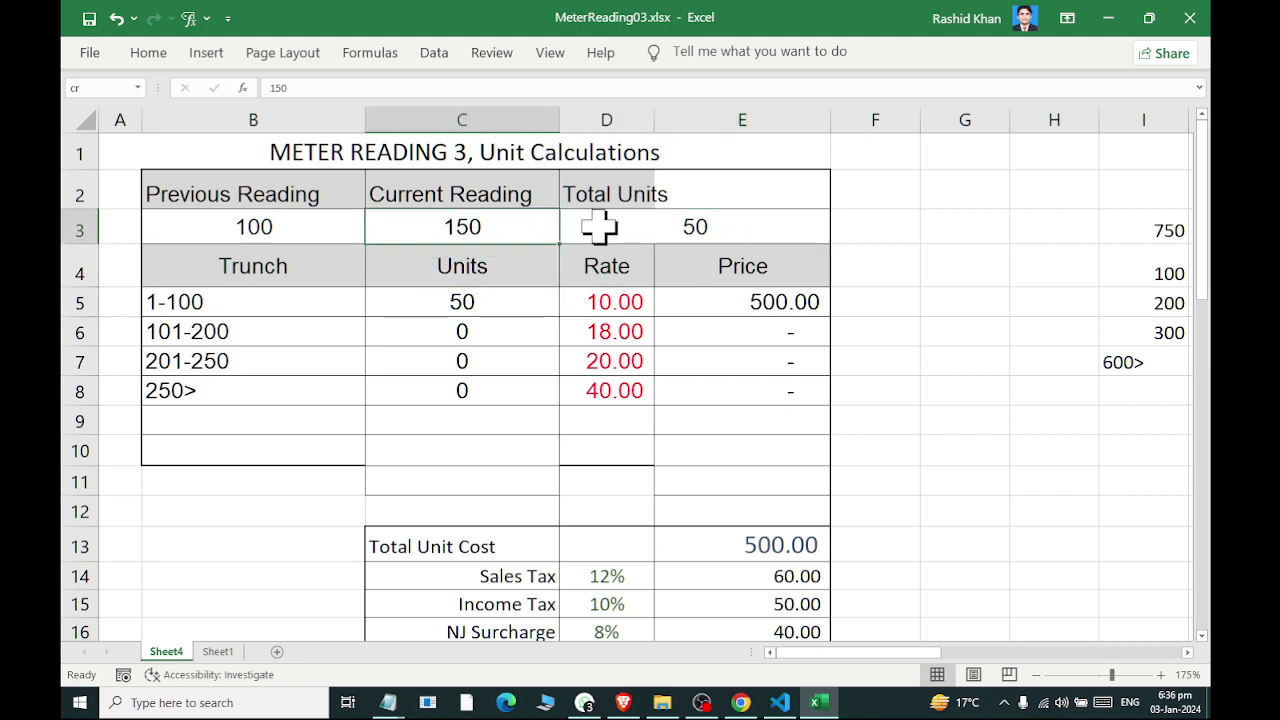
{"action": "type", "text": "250"}
{"action": "key", "text": "Return"}
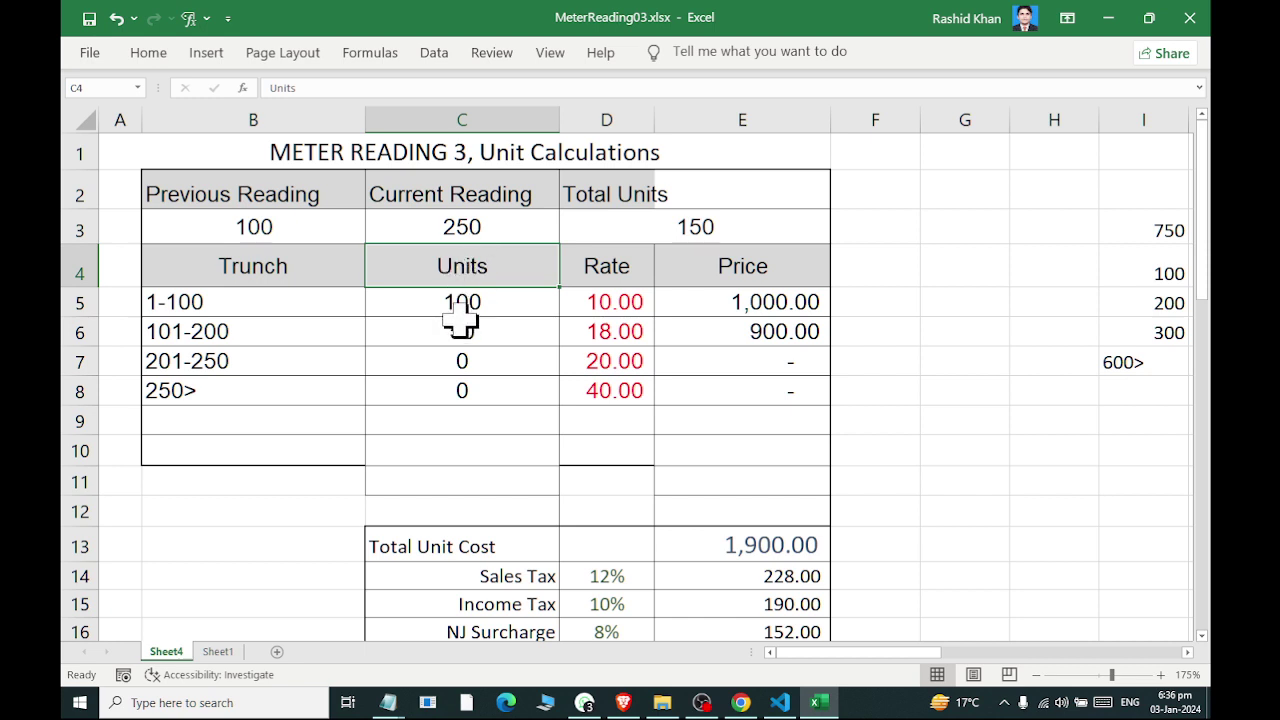
{"action": "left_click", "coordinate": [460, 312]}
{"action": "left_click", "coordinate": [449, 334]}
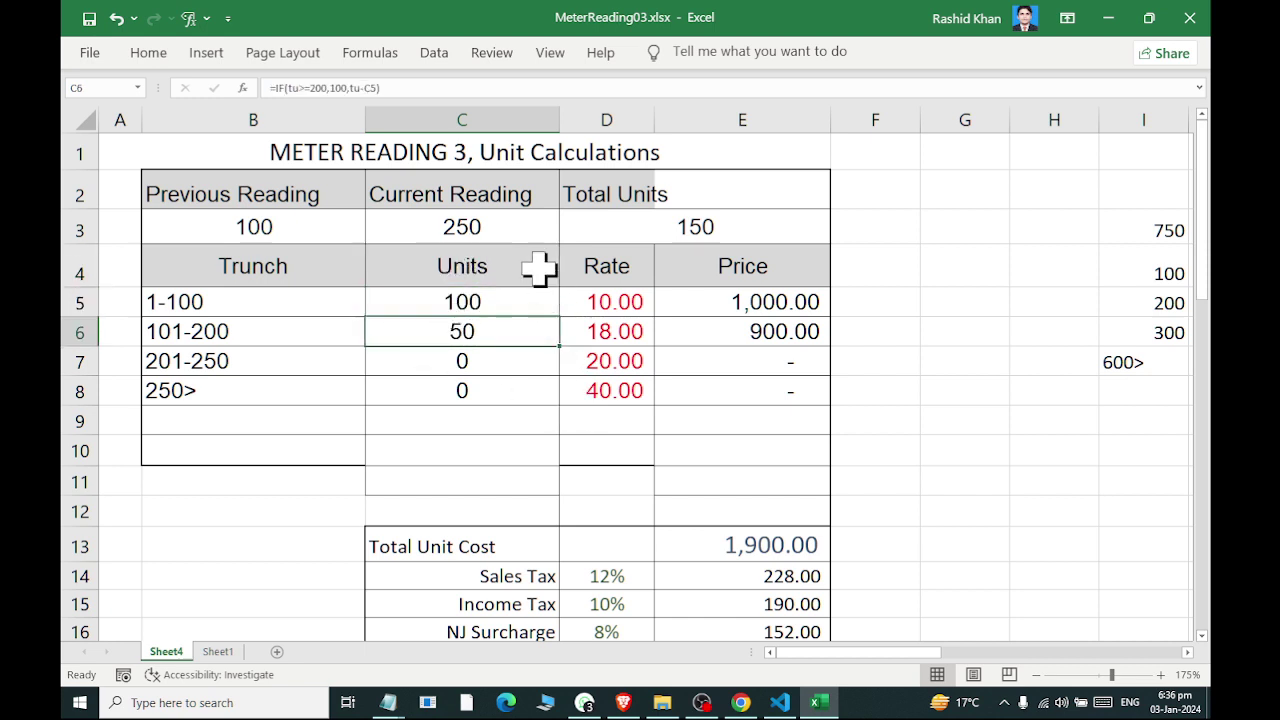
Change the current reading to 350 and inspect the first three slab formulas
{"action": "left_click", "coordinate": [512, 226]}
{"action": "double_click", "coordinate": [512, 226]}
{"action": "key", "text": "Home"}
{"action": "key", "text": "Delete"}
{"action": "type", "text": "3"}
{"action": "key", "text": "Return"}
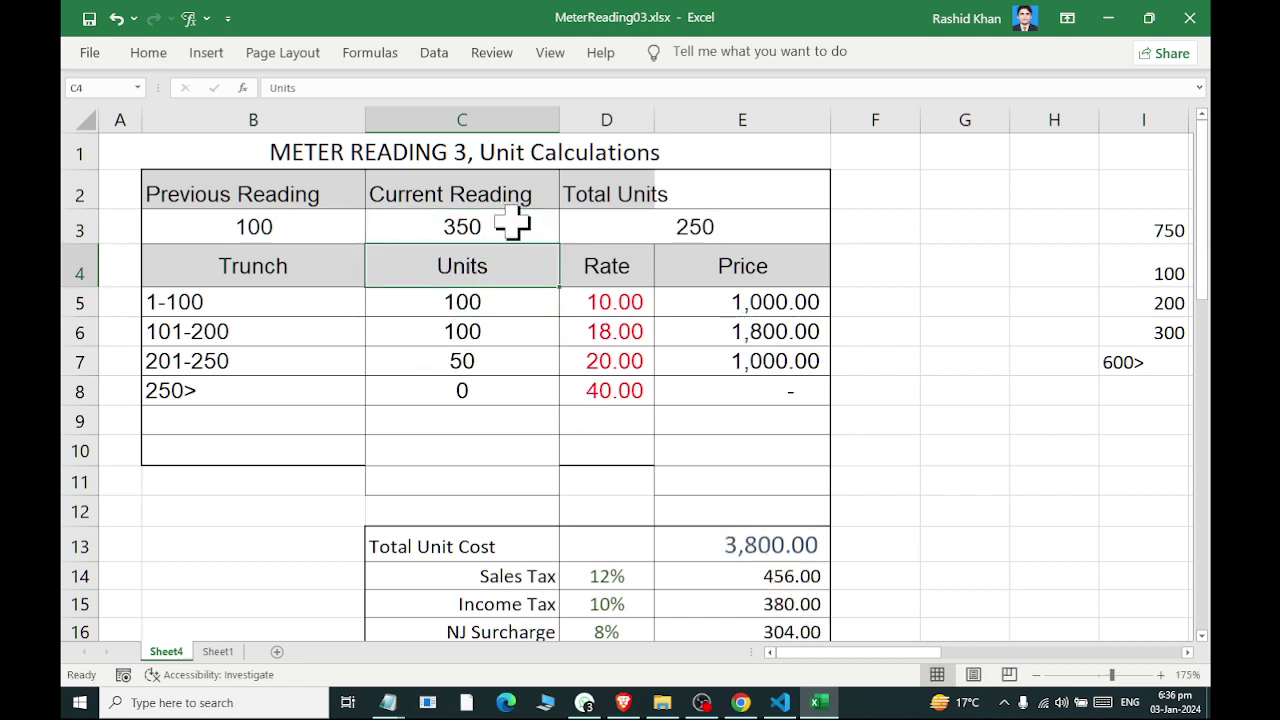
{"action": "left_click", "coordinate": [505, 312]}
{"action": "left_click", "coordinate": [505, 327]}
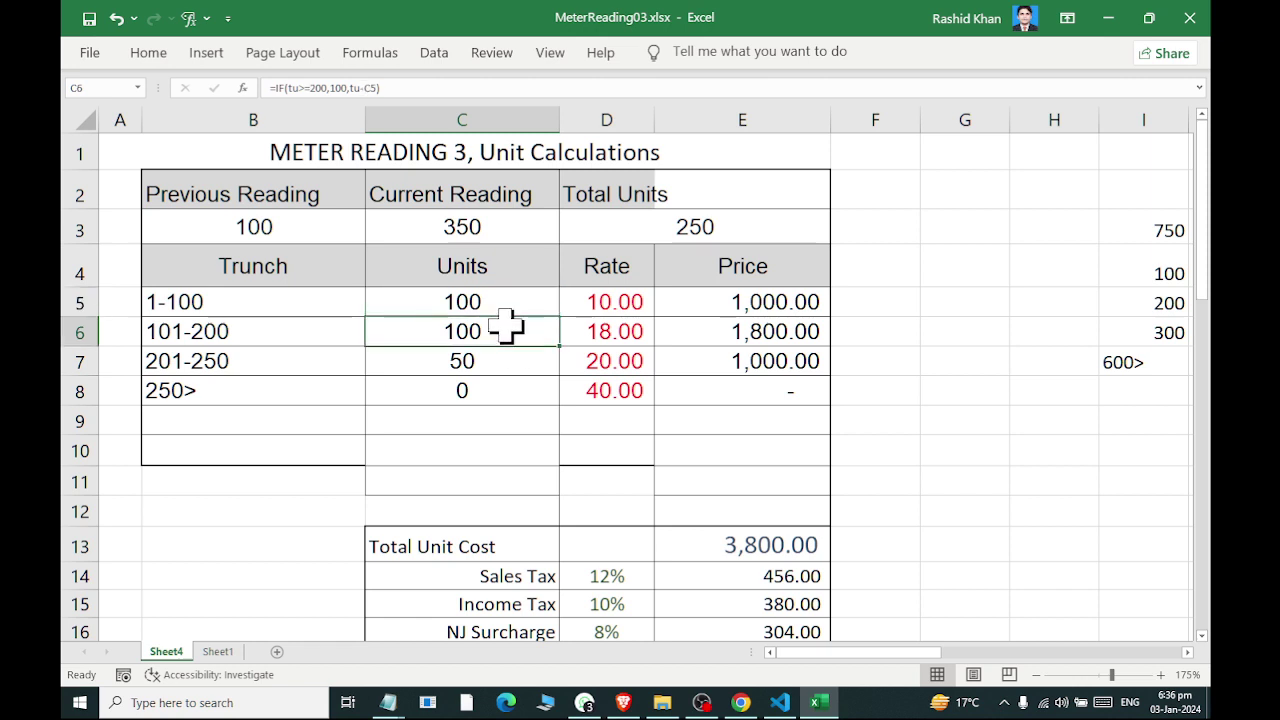
{"action": "left_click", "coordinate": [502, 366]}
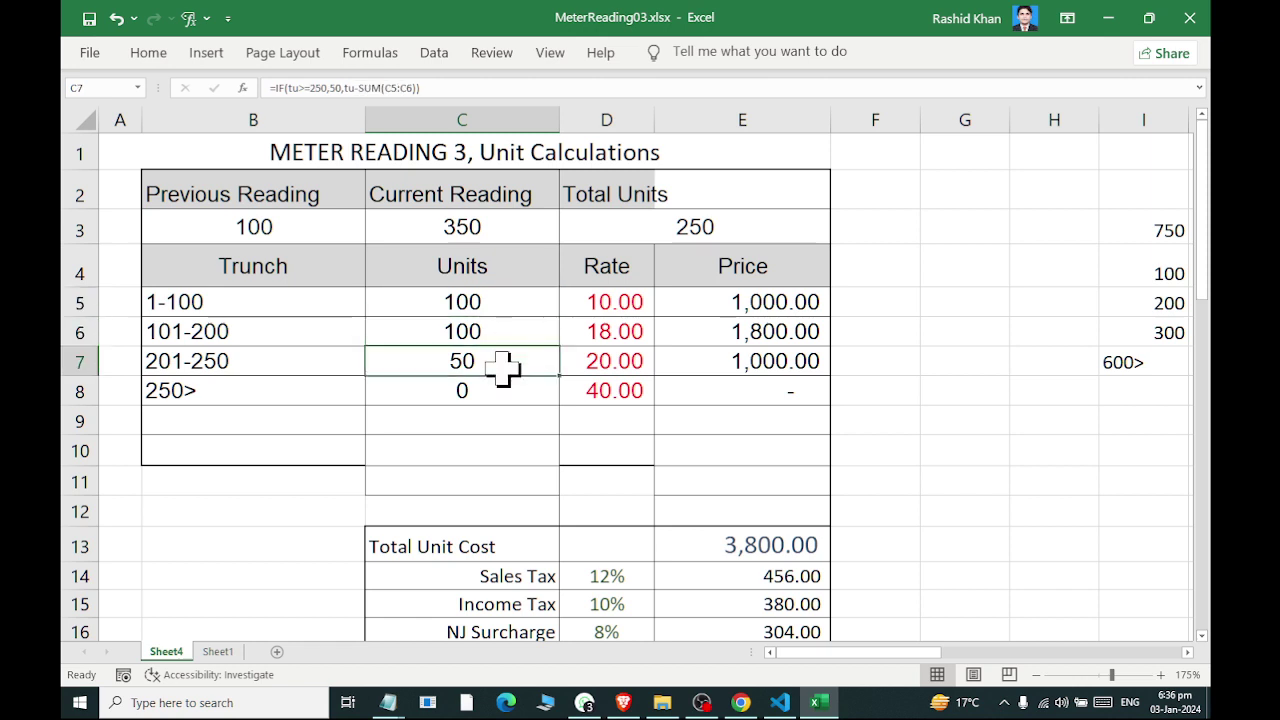
{"action": "left_click", "coordinate": [500, 228]}
{"action": "type", "text": "35"}
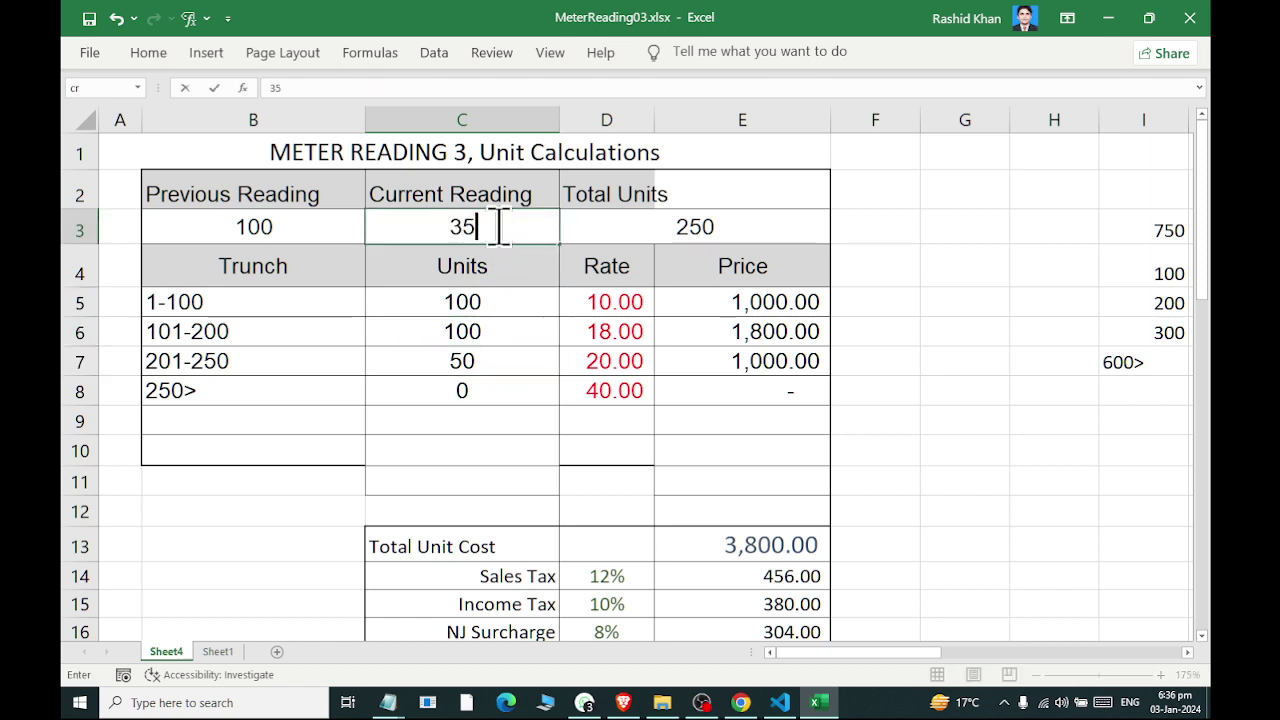
{"action": "type", "text": "0"}
{"action": "key", "text": "Return"}
Enter 450 as the current reading and check Total Units and all four slab formulas
{"action": "left_click", "coordinate": [498, 228]}
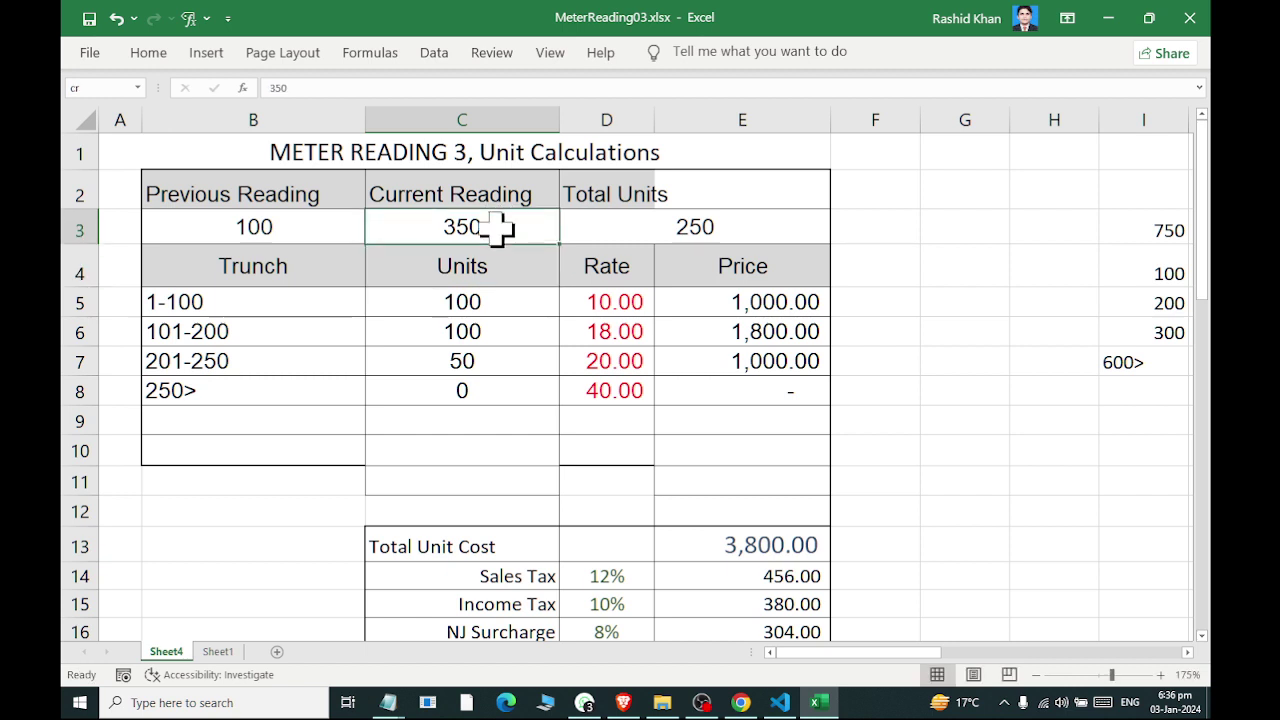
{"action": "type", "text": "450"}
{"action": "key", "text": "Return"}
{"action": "left_click", "coordinate": [650, 228]}
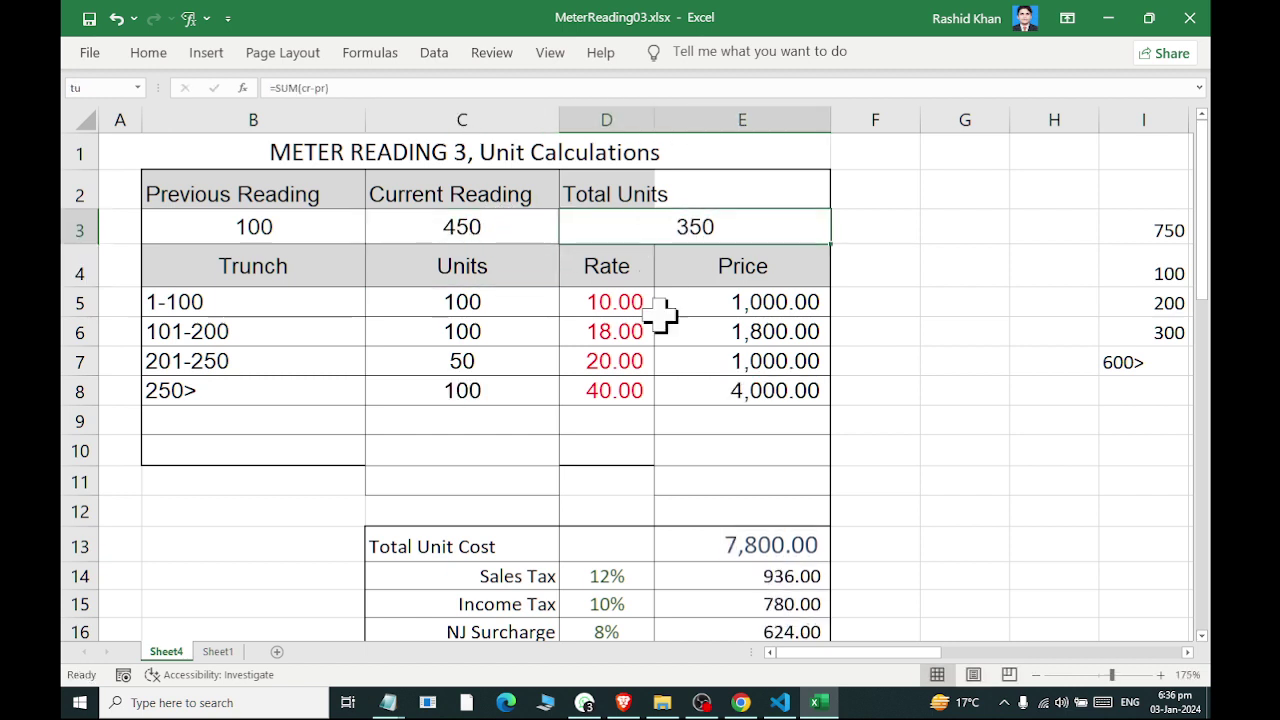
{"action": "left_click", "coordinate": [516, 292]}
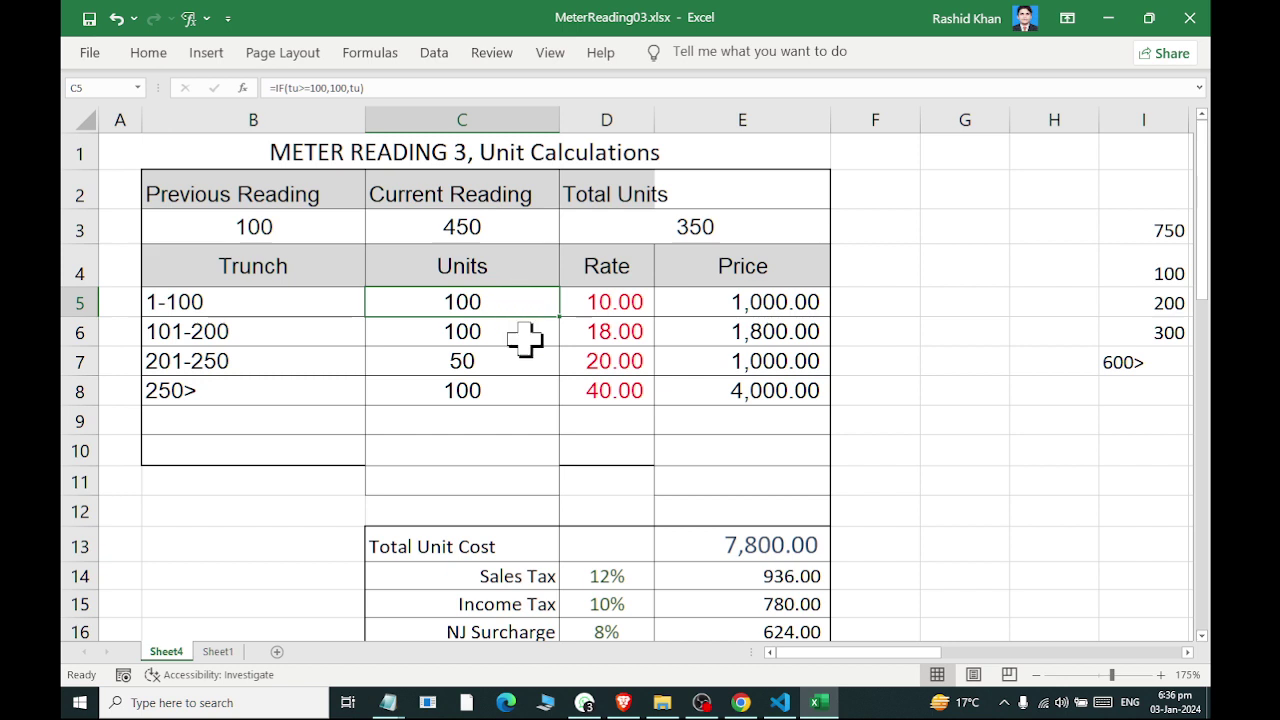
{"action": "left_click", "coordinate": [524, 338]}
{"action": "left_click", "coordinate": [526, 360]}
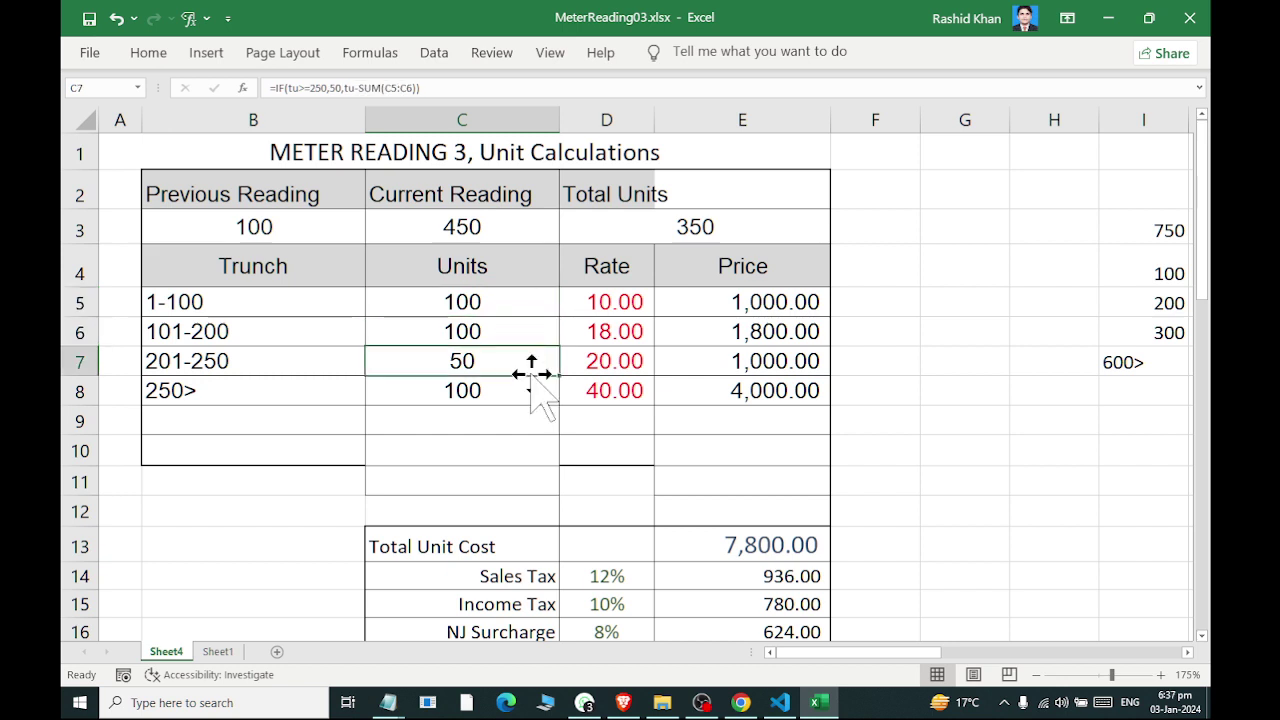
{"action": "left_click", "coordinate": [525, 397]}
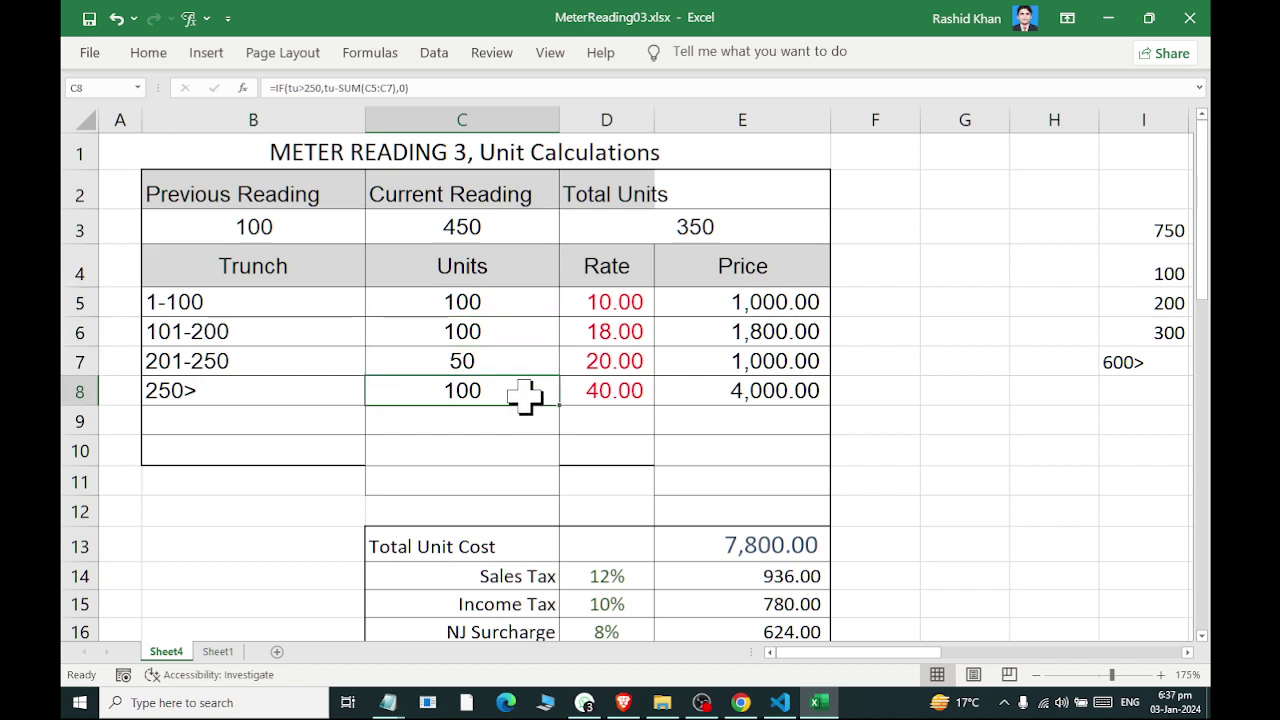
Enter 780 as the current reading and confirm the 100/100/50/430 slab split
{"action": "left_click", "coordinate": [501, 233]}
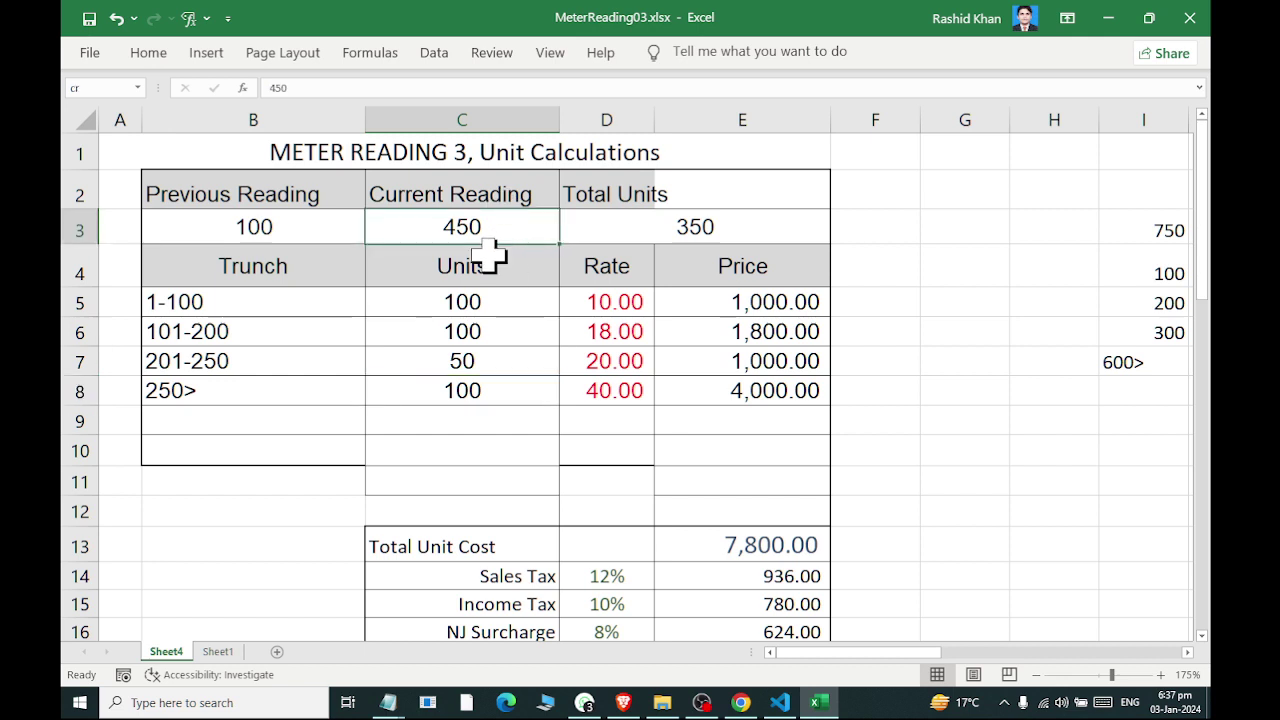
{"action": "type", "text": "780"}
{"action": "key", "text": "Return"}
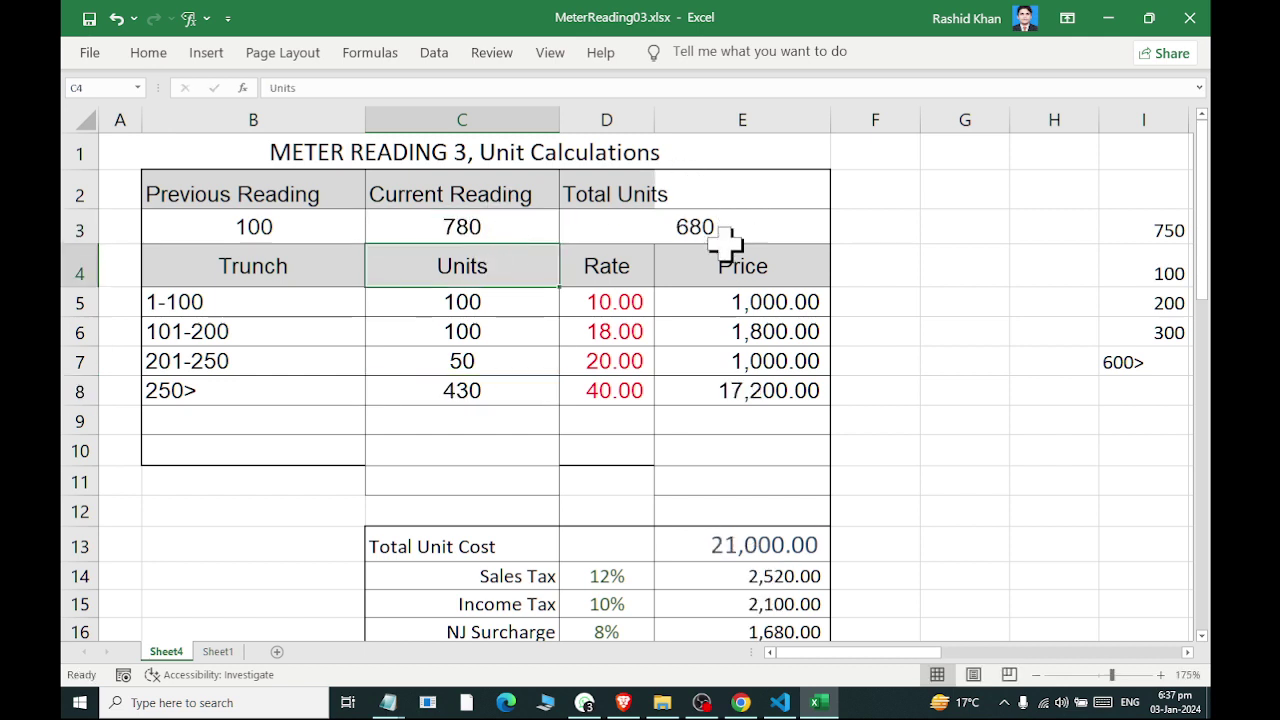
{"action": "left_click", "coordinate": [537, 303]}
{"action": "left_click", "coordinate": [537, 332]}
{"action": "left_click", "coordinate": [537, 362]}
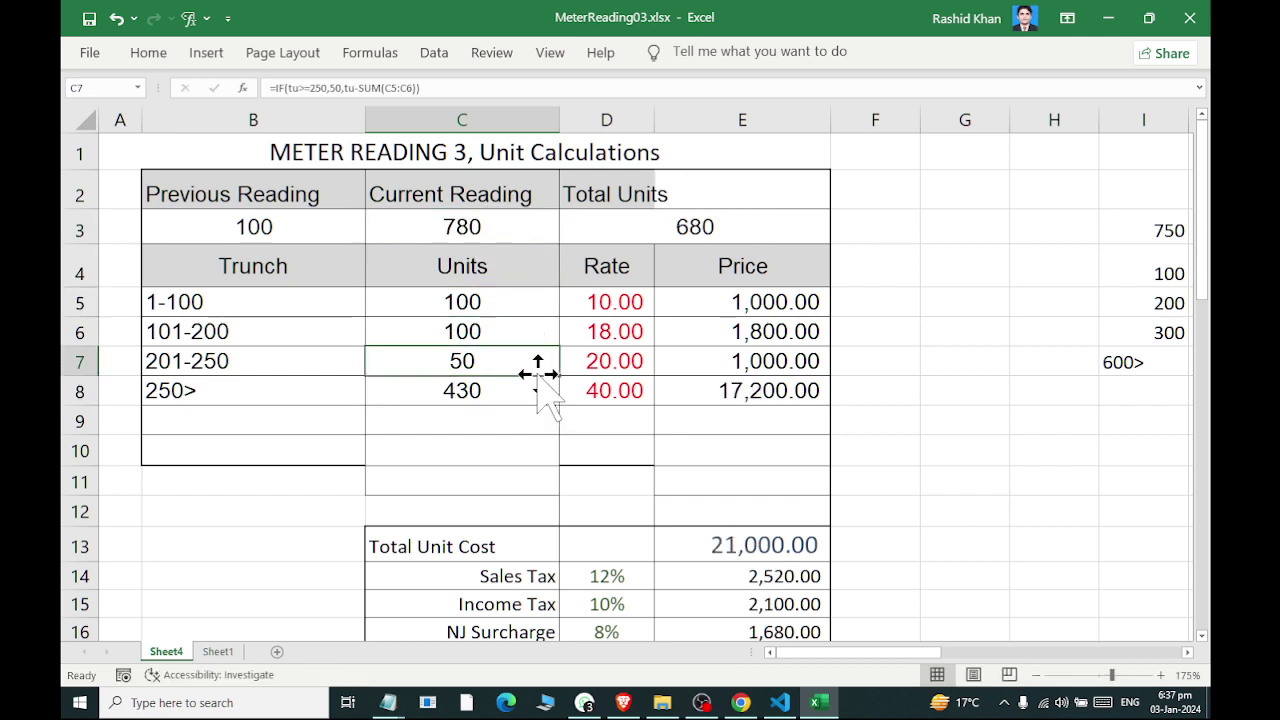
{"action": "left_click", "coordinate": [497, 392]}
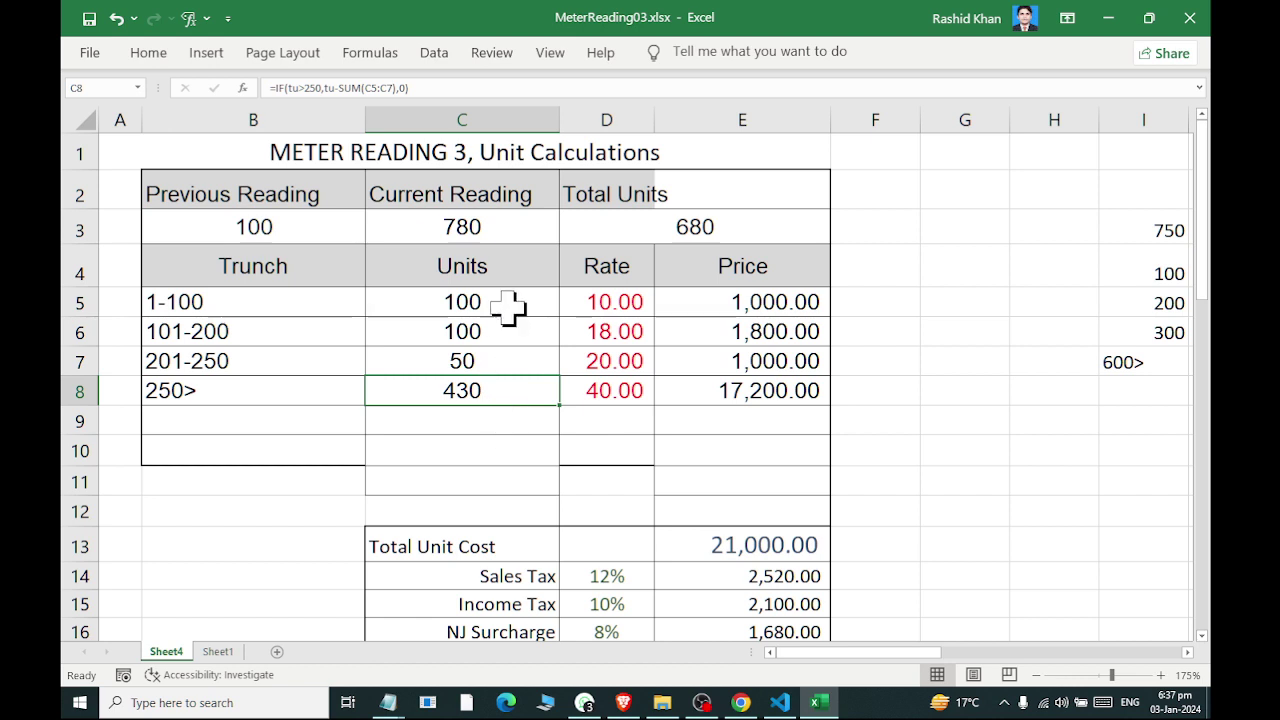
{"action": "double_click", "coordinate": [503, 305]}
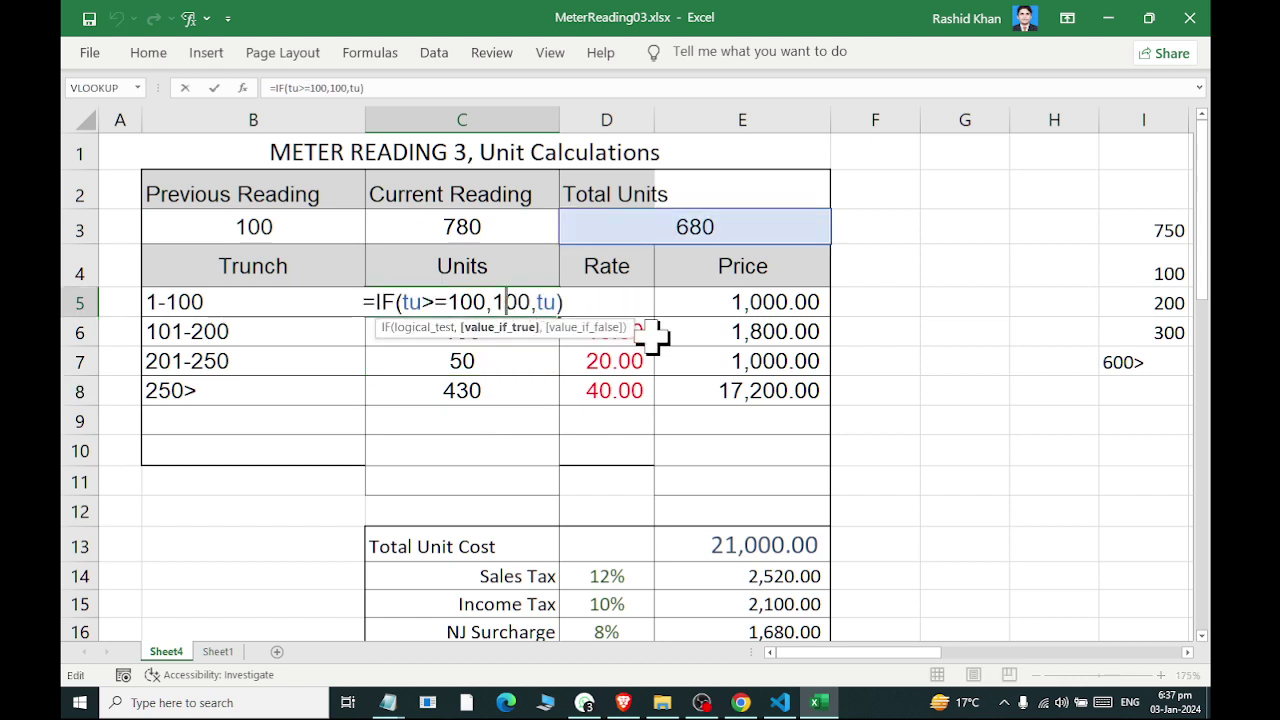
{"action": "key", "text": "Escape"}
{"action": "left_click_drag", "start_coordinate": [490, 300], "coordinate": [487, 410]}
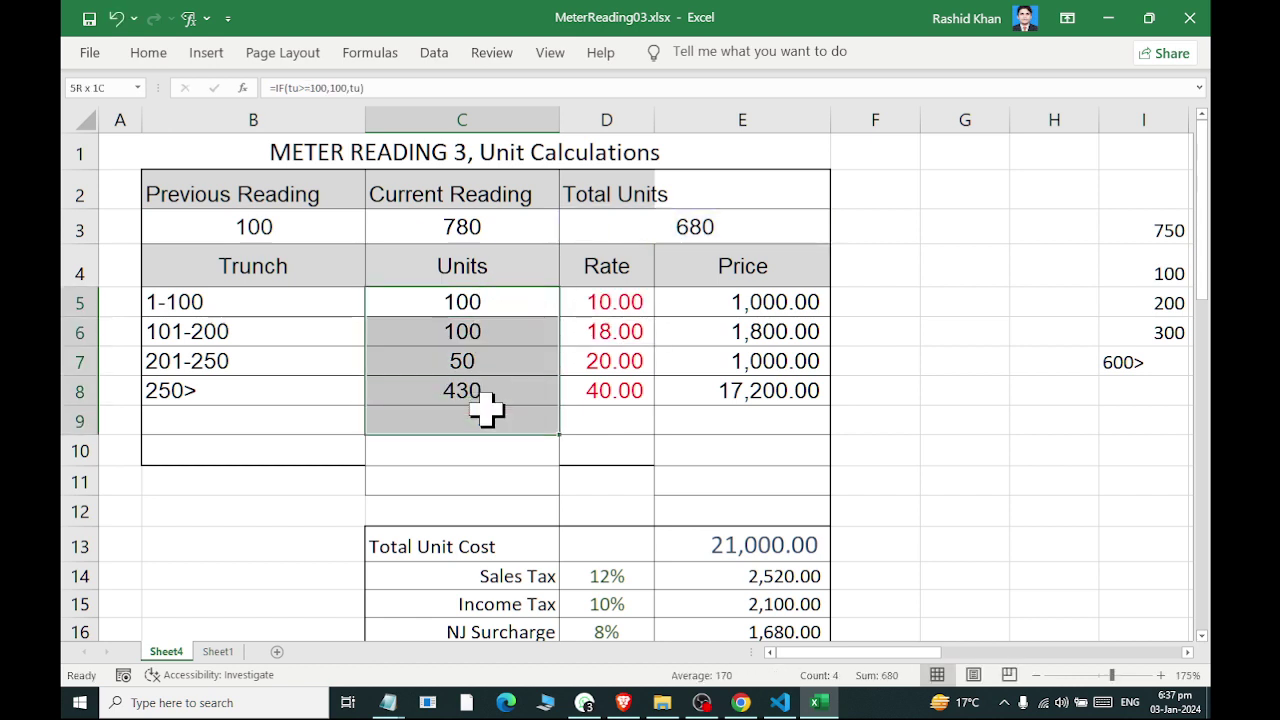
{"action": "left_click_drag", "start_coordinate": [1074, 431], "coordinate": [1160, 425]}
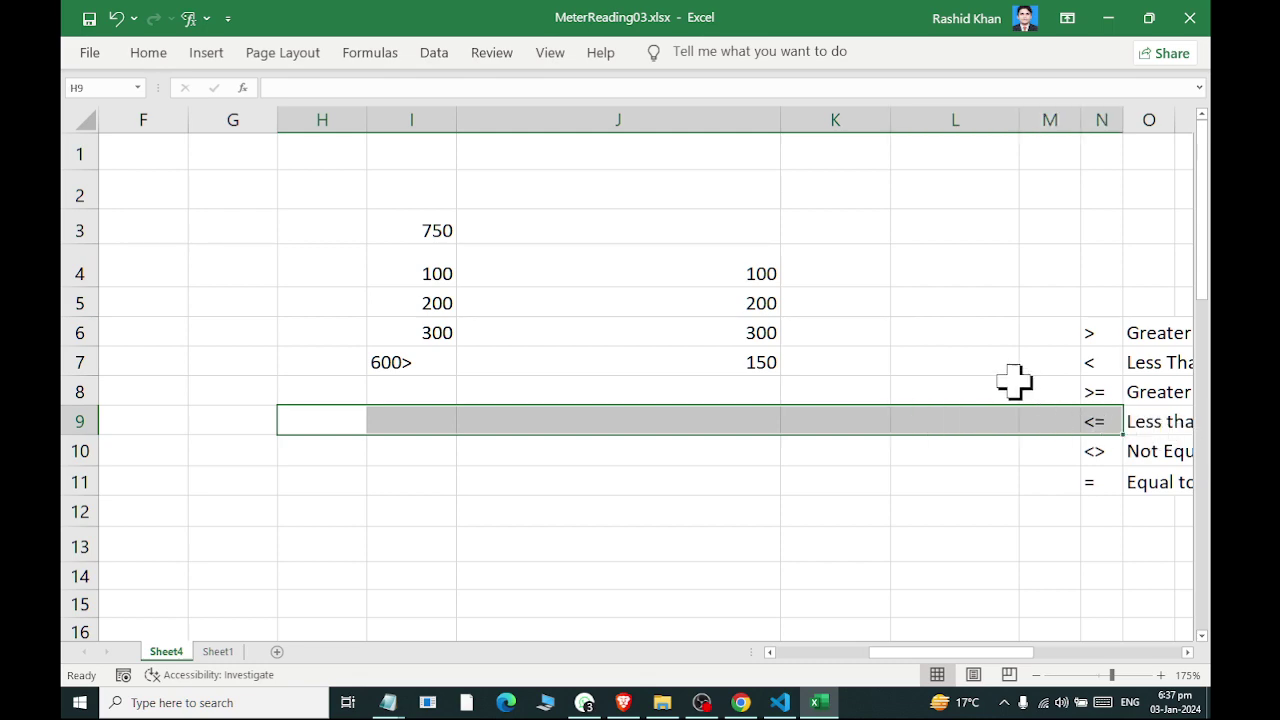
{"action": "left_click_drag", "start_coordinate": [960, 364], "coordinate": [1100, 391]}
{"action": "left_click_drag", "start_coordinate": [445, 546], "coordinate": [205, 510]}
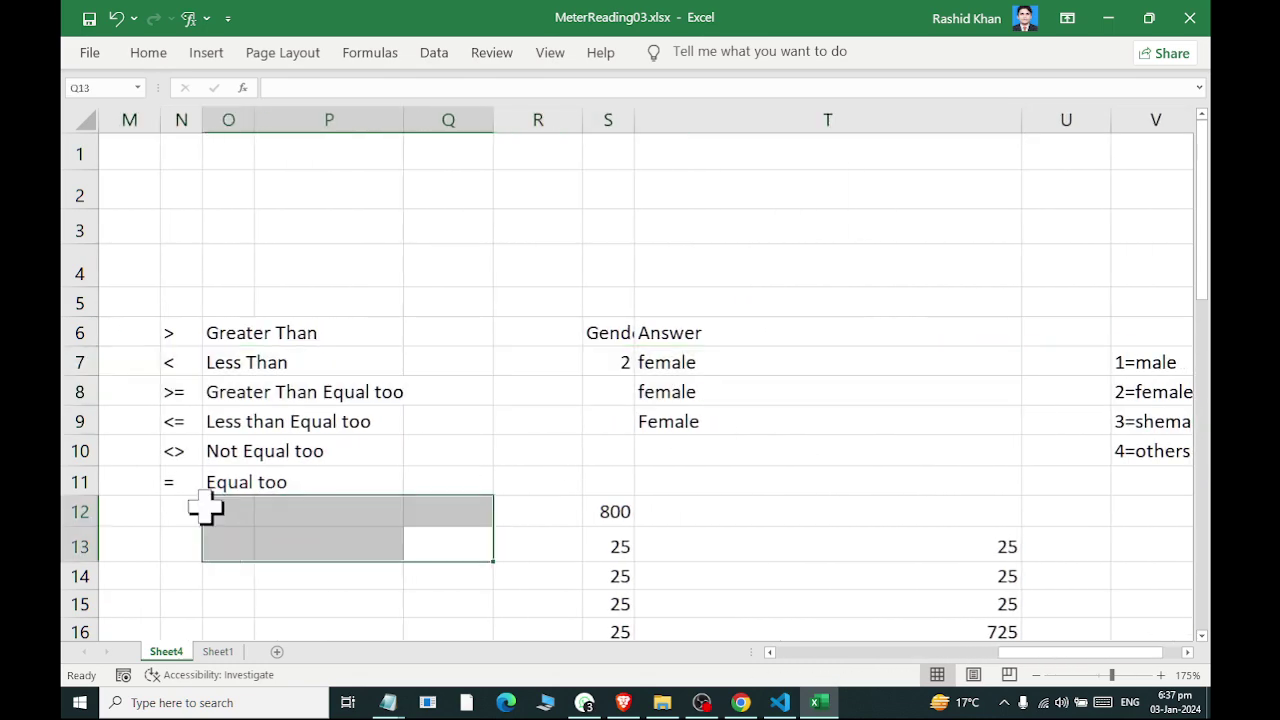
{"action": "scroll", "coordinate": [160, 385], "scroll_direction": "up", "scroll_amount": 2}
{"action": "left_click_drag", "start_coordinate": [150, 397], "coordinate": [127, 396]}
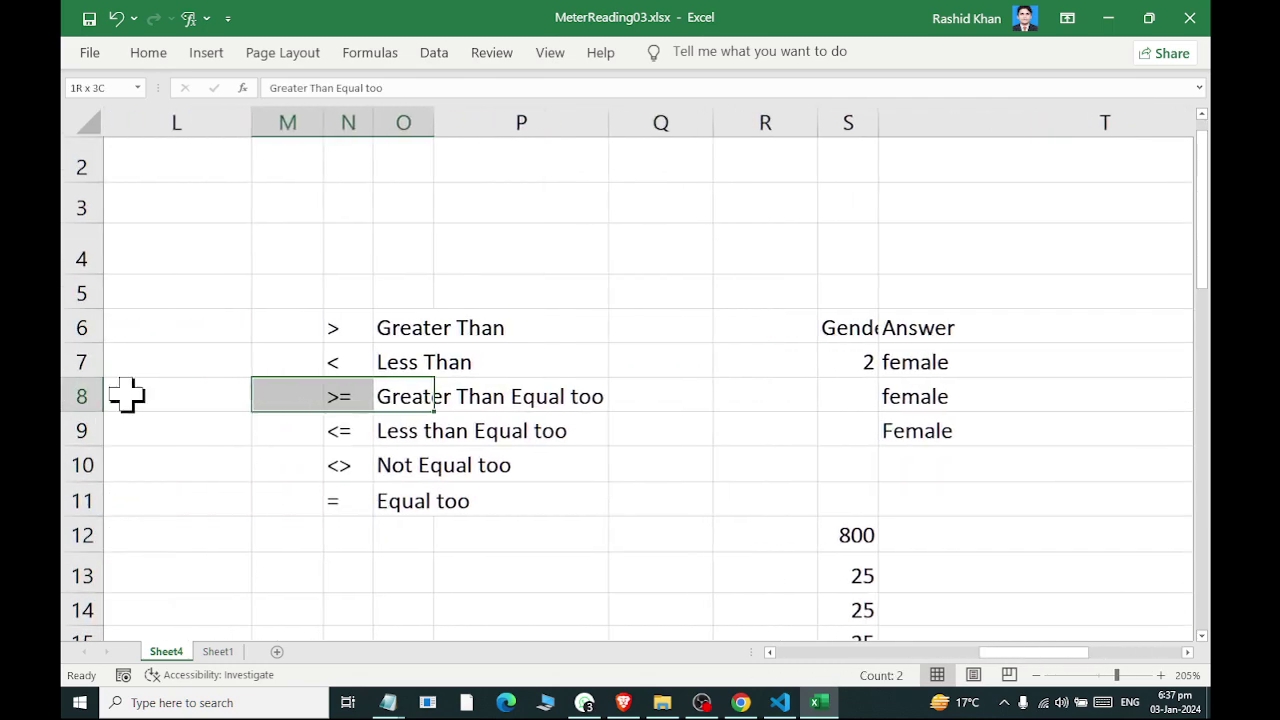
{"action": "left_click", "coordinate": [470, 369]}
{"action": "scroll", "coordinate": [511, 380], "scroll_direction": "down", "scroll_amount": 2}
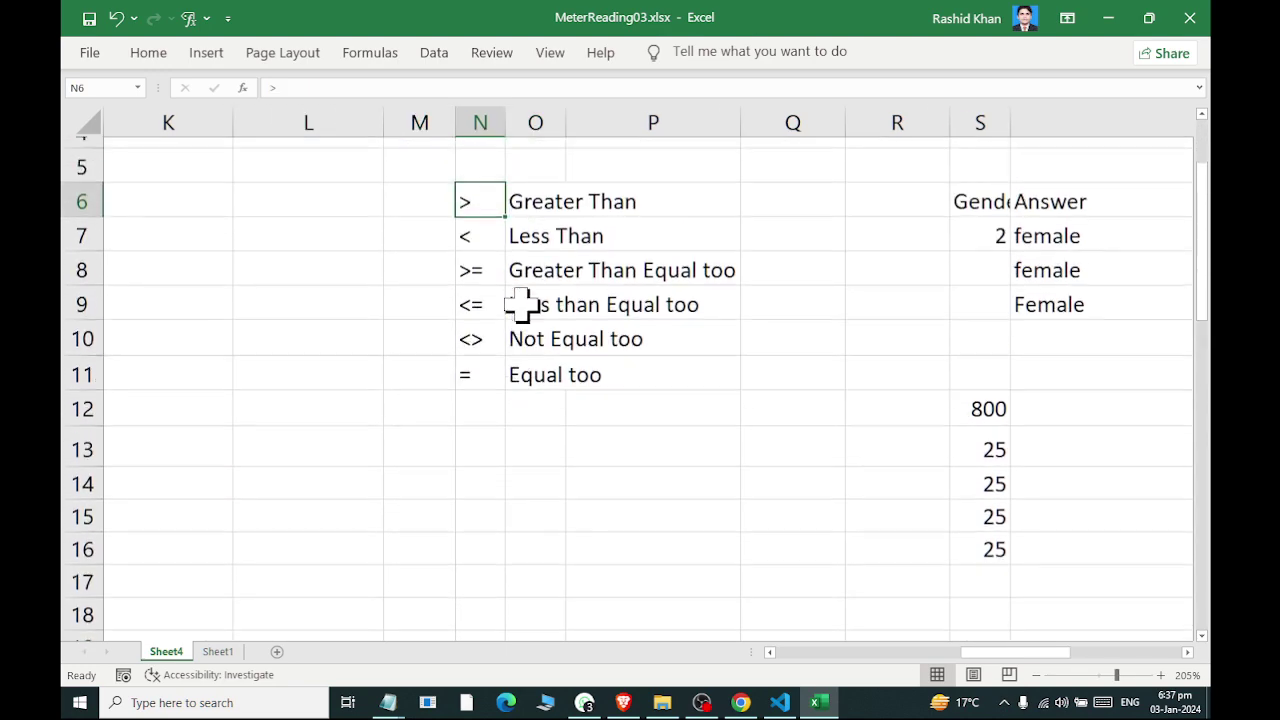
{"action": "scroll", "coordinate": [560, 330], "scroll_direction": "up", "scroll_amount": 1}
{"action": "scroll", "coordinate": [580, 343], "scroll_direction": "down", "scroll_amount": 1}
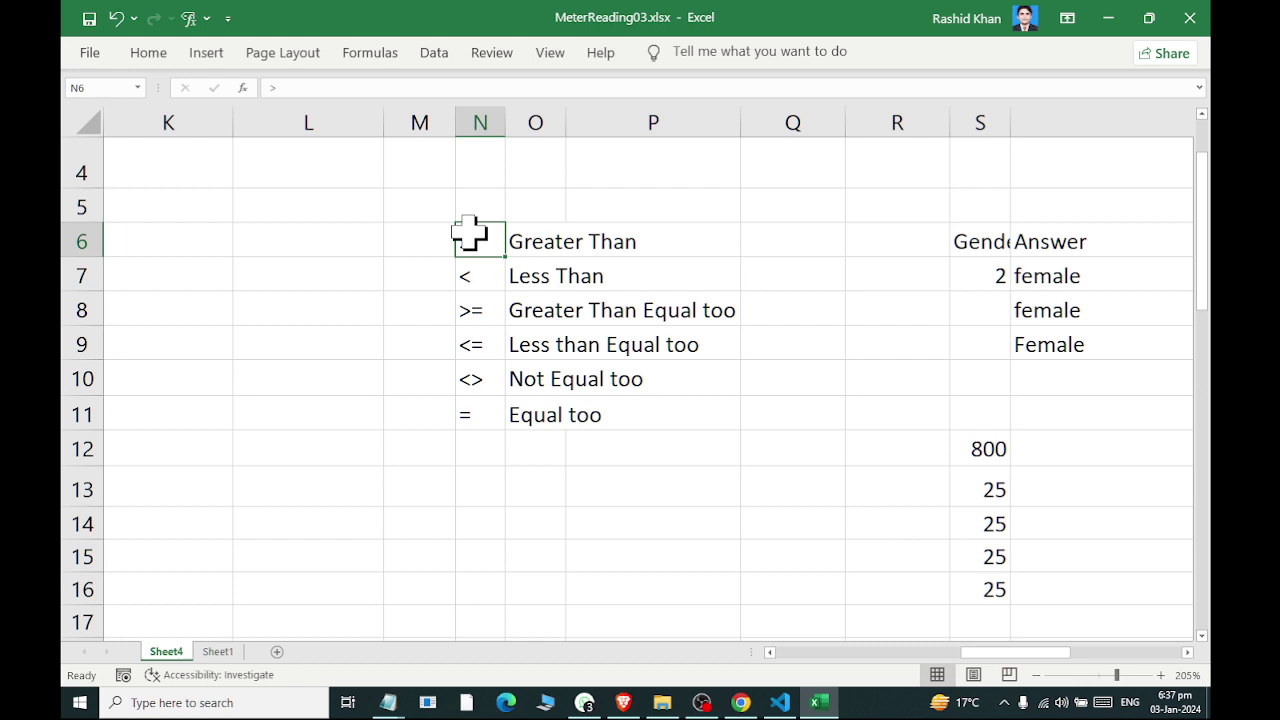
{"action": "left_click", "coordinate": [477, 288]}
{"action": "left_click", "coordinate": [489, 318]}
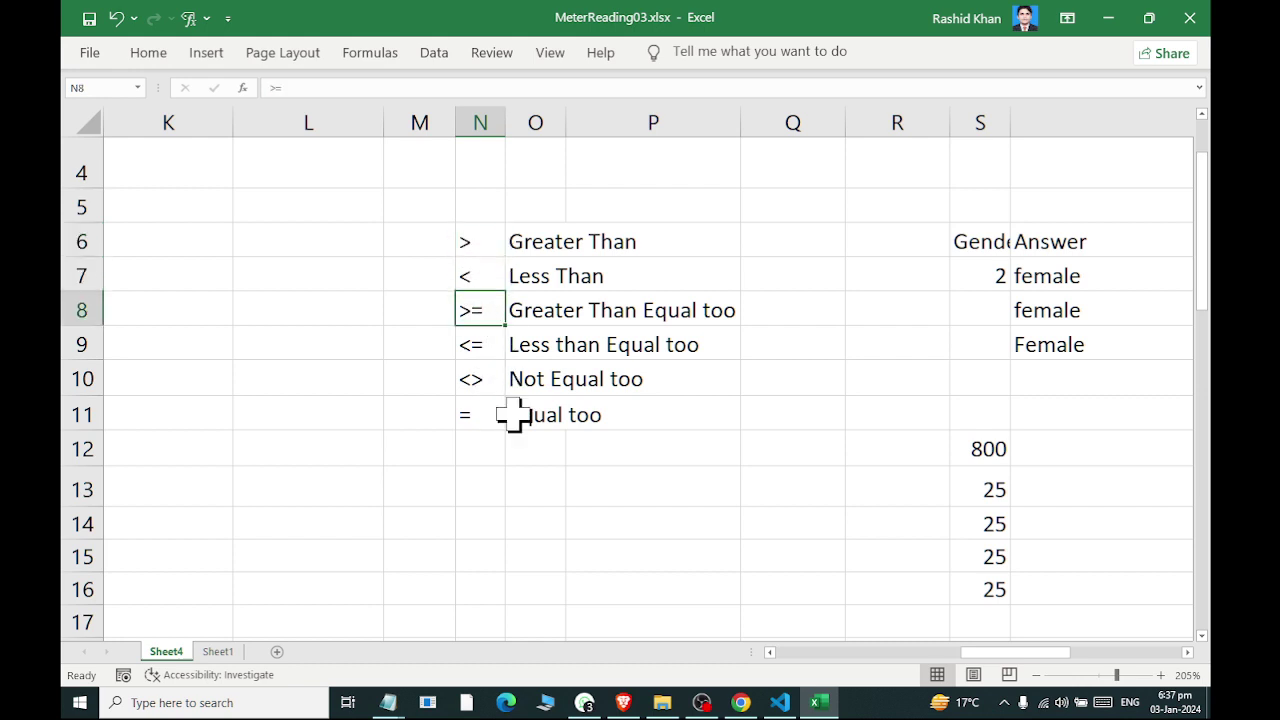
{"action": "left_click", "coordinate": [496, 352]}
{"action": "left_click", "coordinate": [500, 378]}
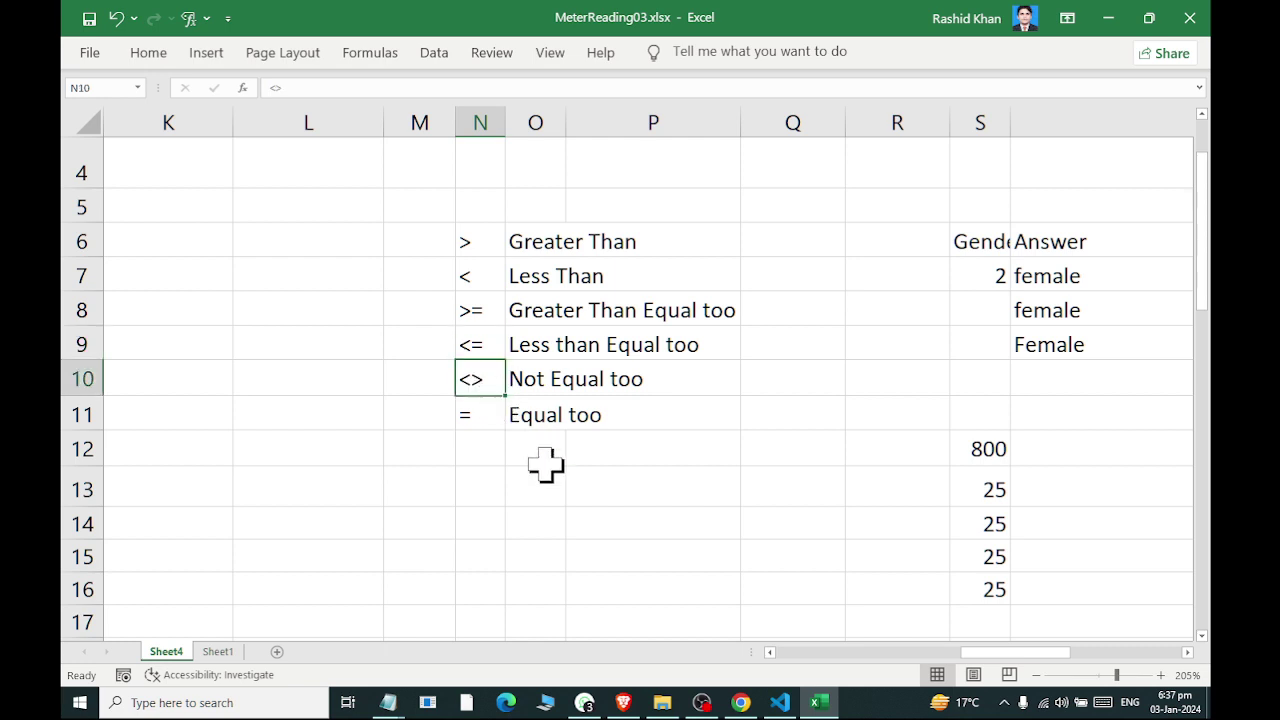
{"action": "left_click", "coordinate": [510, 416]}
{"action": "left_click", "coordinate": [494, 412]}
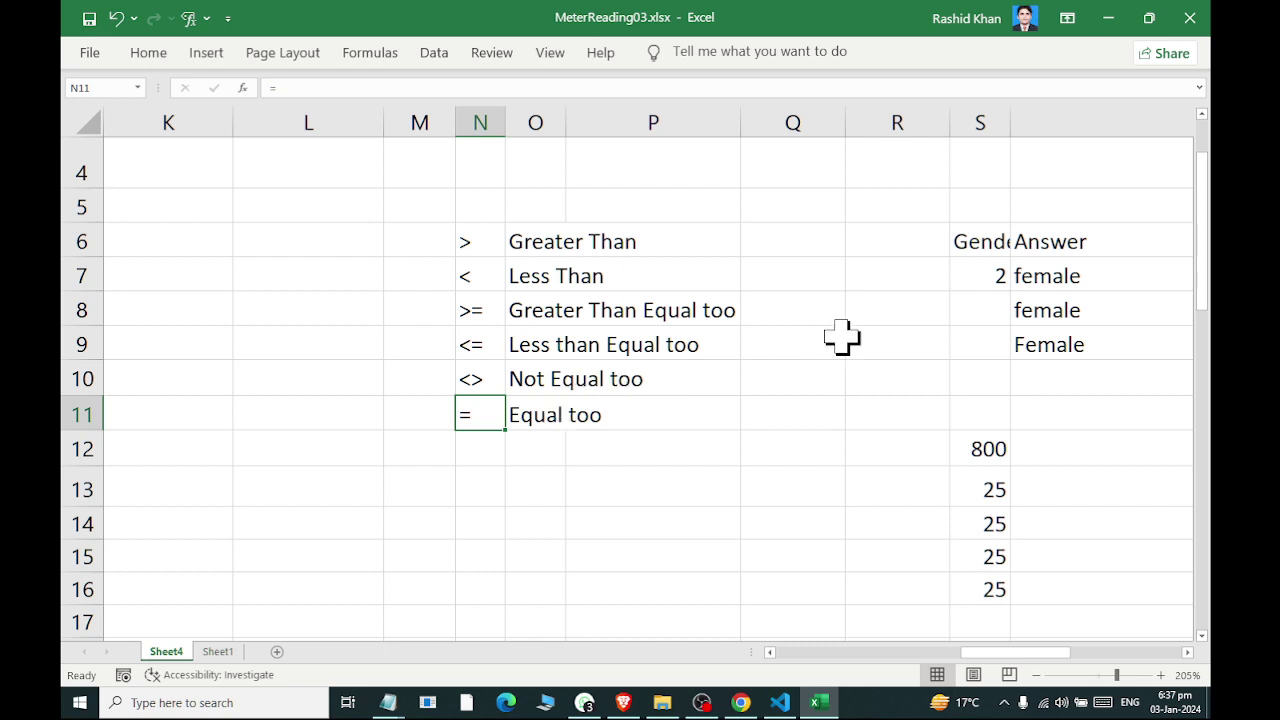
{"action": "left_click", "coordinate": [424, 499]}
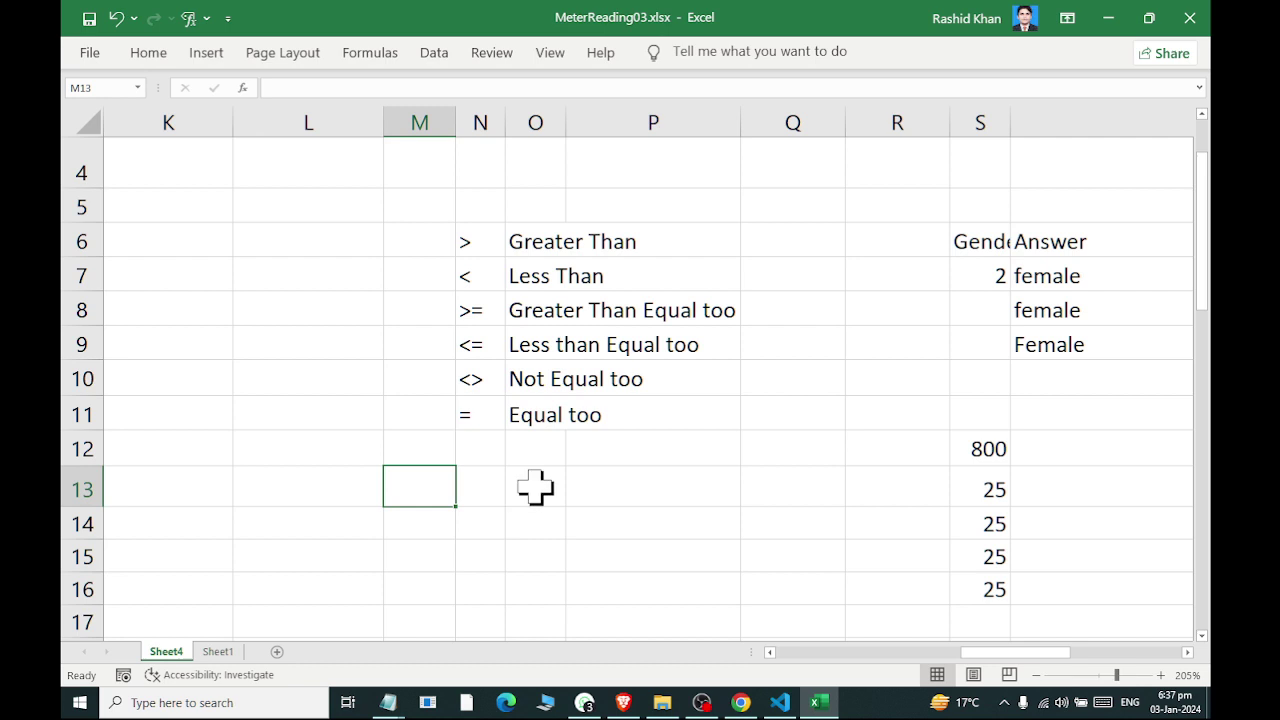
Enter 1 in M13 and step through the gender code list beside it
{"action": "type", "text": "1"}
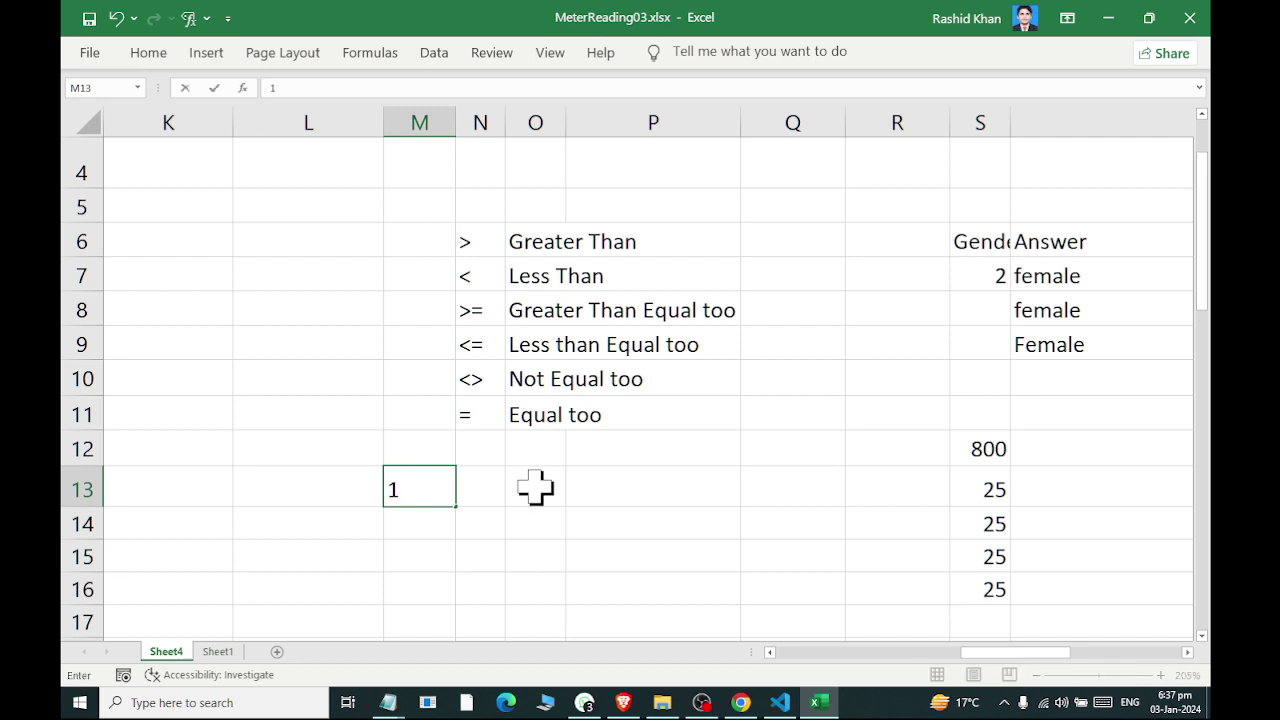
{"action": "key", "text": "Tab"}
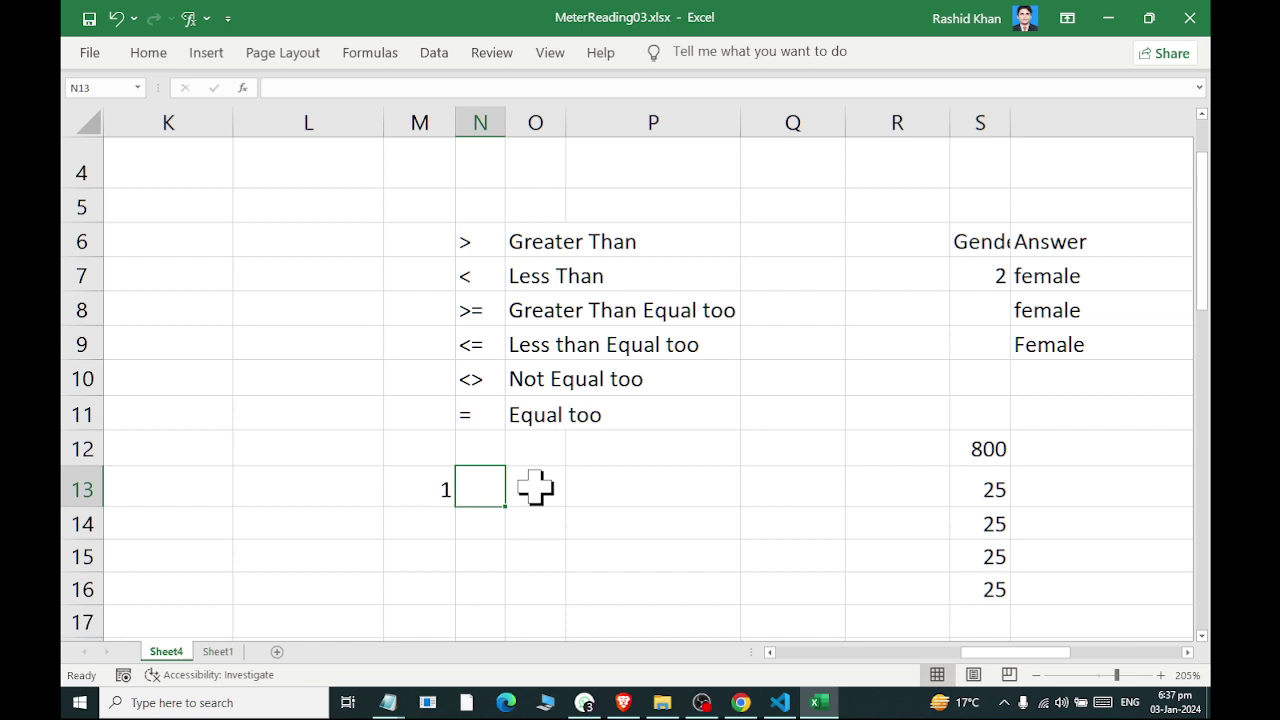
{"action": "key", "text": "Left"}
{"action": "key", "text": "Right"}
{"action": "key", "text": "Right"}
{"action": "key", "text": "Right"}
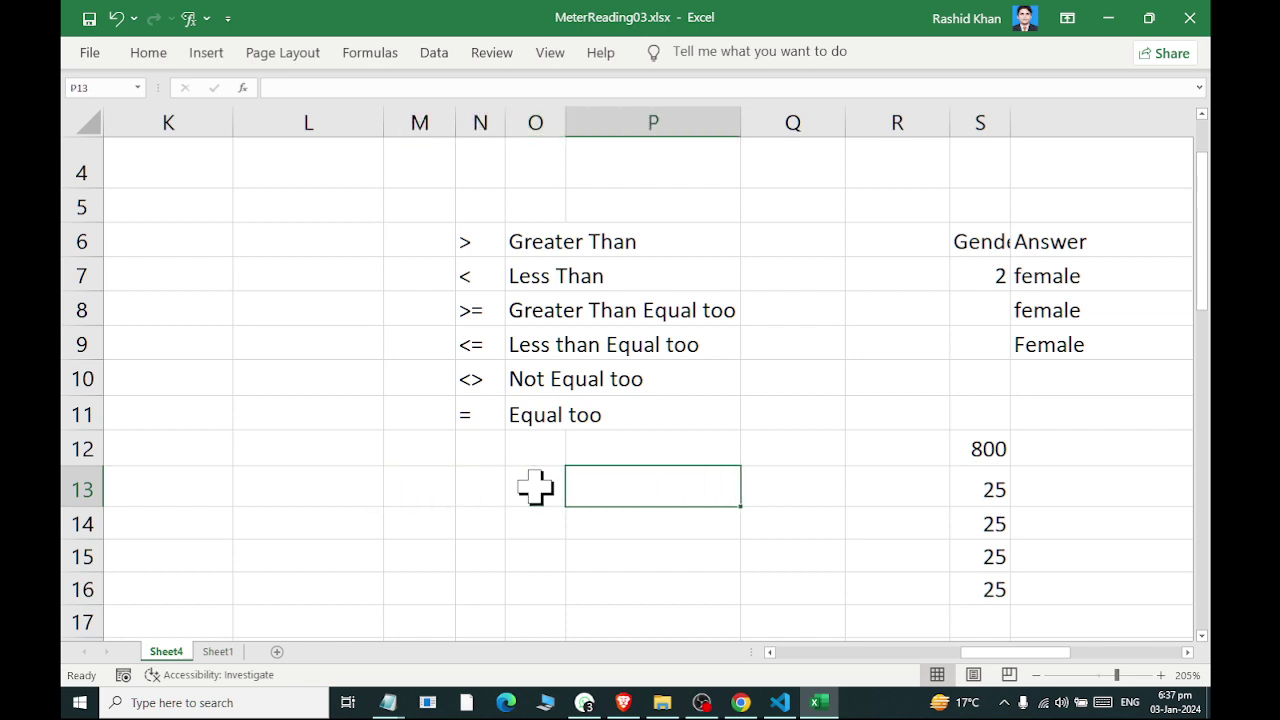
{"action": "key", "text": "Right"}
{"action": "key", "text": "Right"}
{"action": "key", "text": "Right"}
{"action": "key", "text": "Right"}
{"action": "key", "text": "Right"}
{"action": "key", "text": "Right"}
{"action": "key", "text": "Down"}
{"action": "key", "text": "Up"}
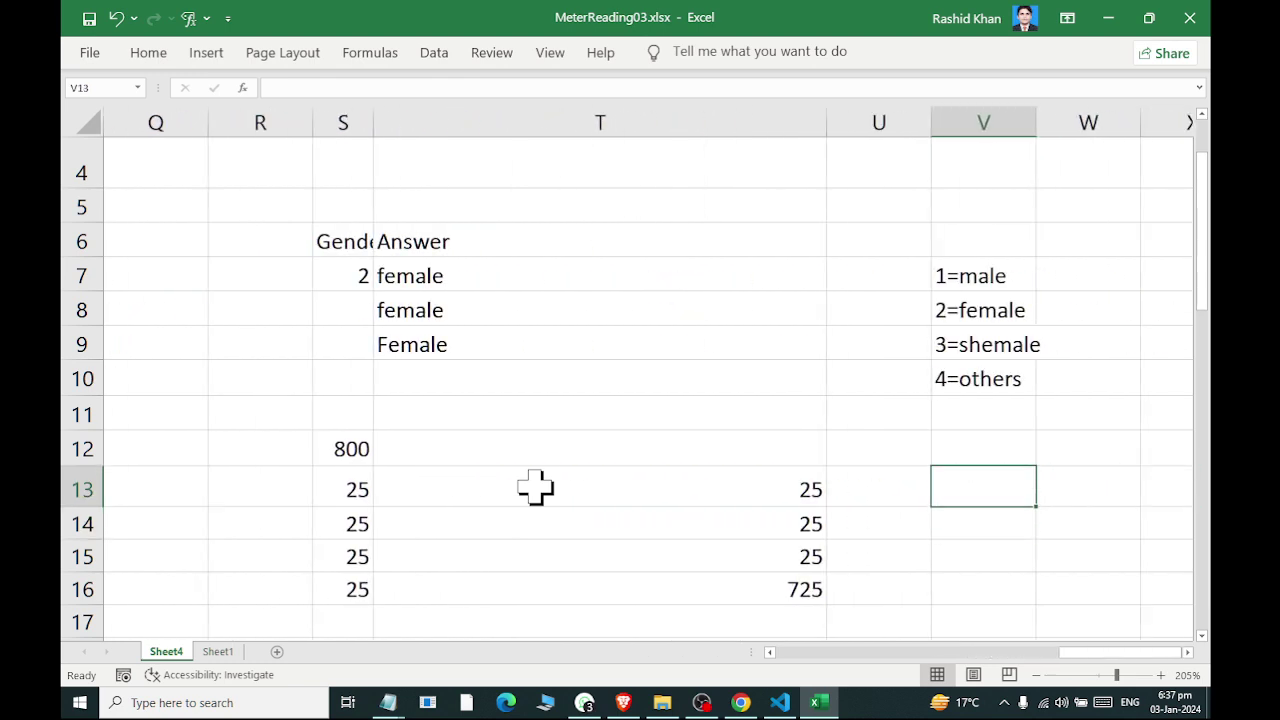
{"action": "key", "text": "Up"}
{"action": "key", "text": "Up"}
{"action": "key", "text": "Up"}
{"action": "key", "text": "Up"}
{"action": "key", "text": "Up"}
{"action": "key", "text": "Up"}
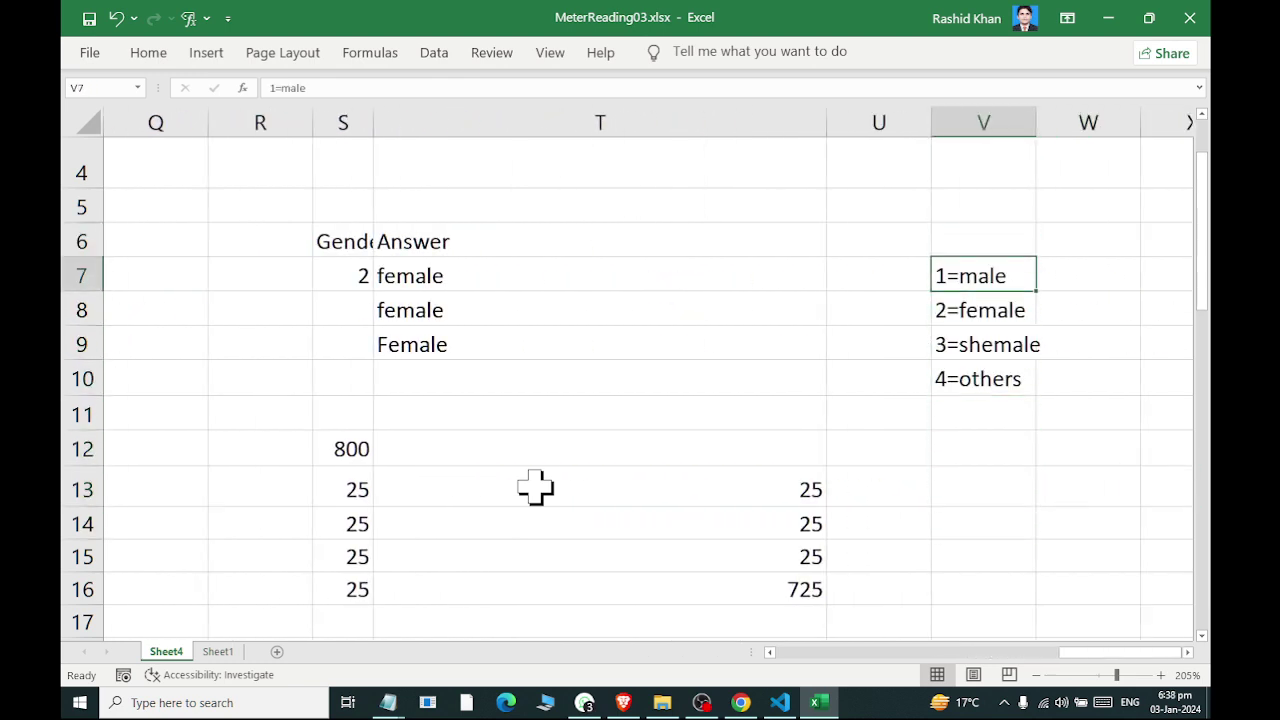
{"action": "key", "text": "Down"}
{"action": "key", "text": "Down"}
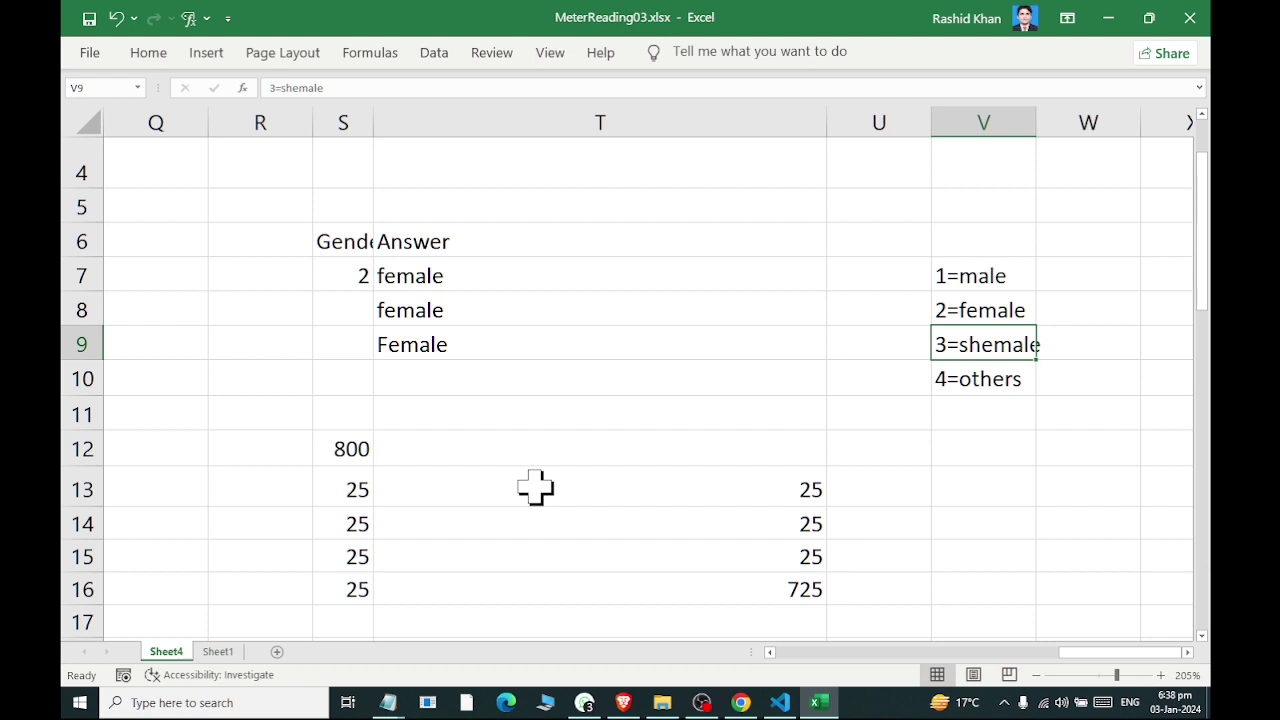
{"action": "key", "text": "Down"}
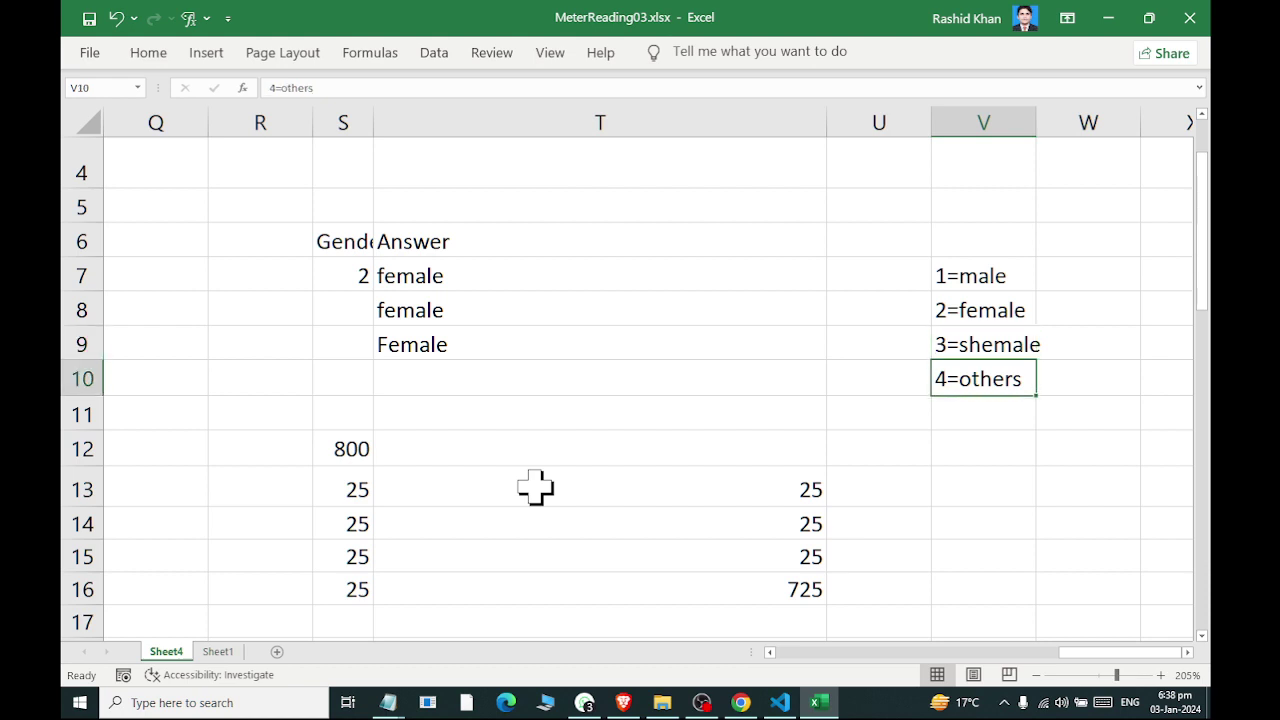
Try gender codes 1, 2, 3 and 4 in S7, checking T9's result for each
{"action": "key", "text": "Left"}
{"action": "key", "text": "Left"}
{"action": "key", "text": "Left"}
{"action": "key", "text": "Left"}
{"action": "key", "text": "Up"}
{"action": "key", "text": "Up"}
{"action": "key", "text": "Up"}
{"action": "key", "text": "Right"}
{"action": "type", "text": "1"}
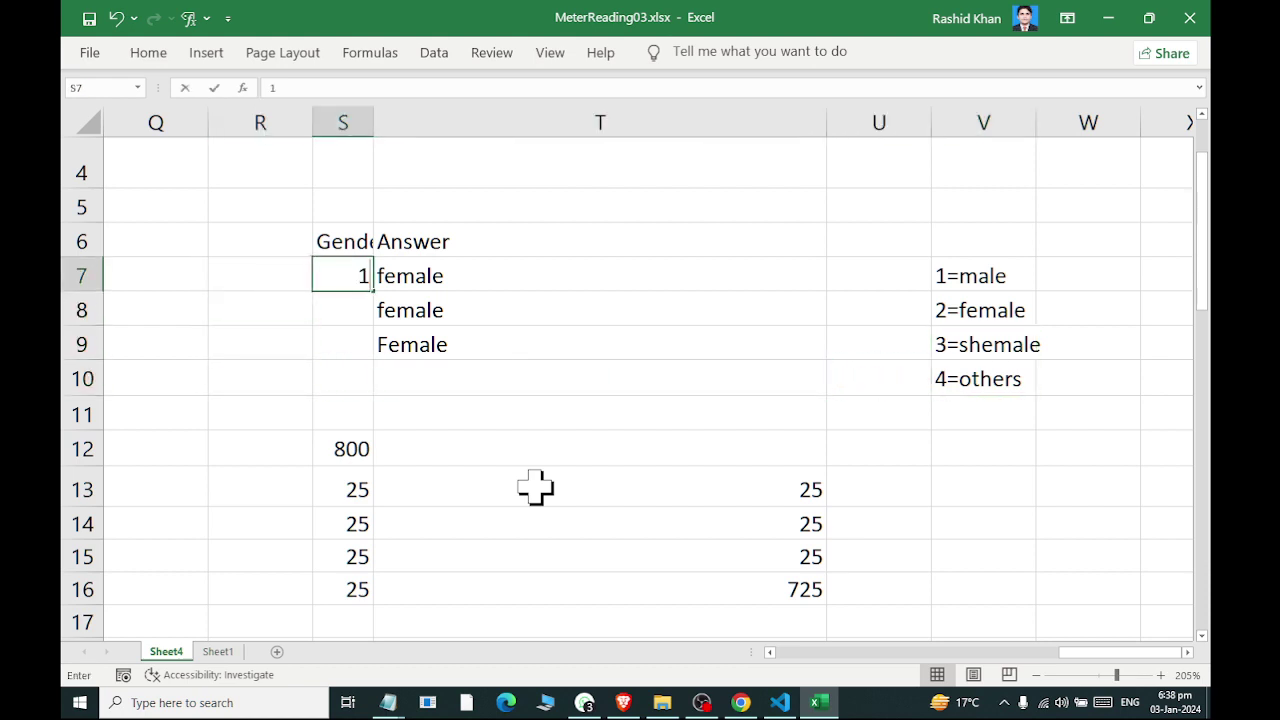
{"action": "key", "text": "Return"}
{"action": "key", "text": "Up"}
{"action": "type", "text": "2"}
{"action": "key", "text": "Return"}
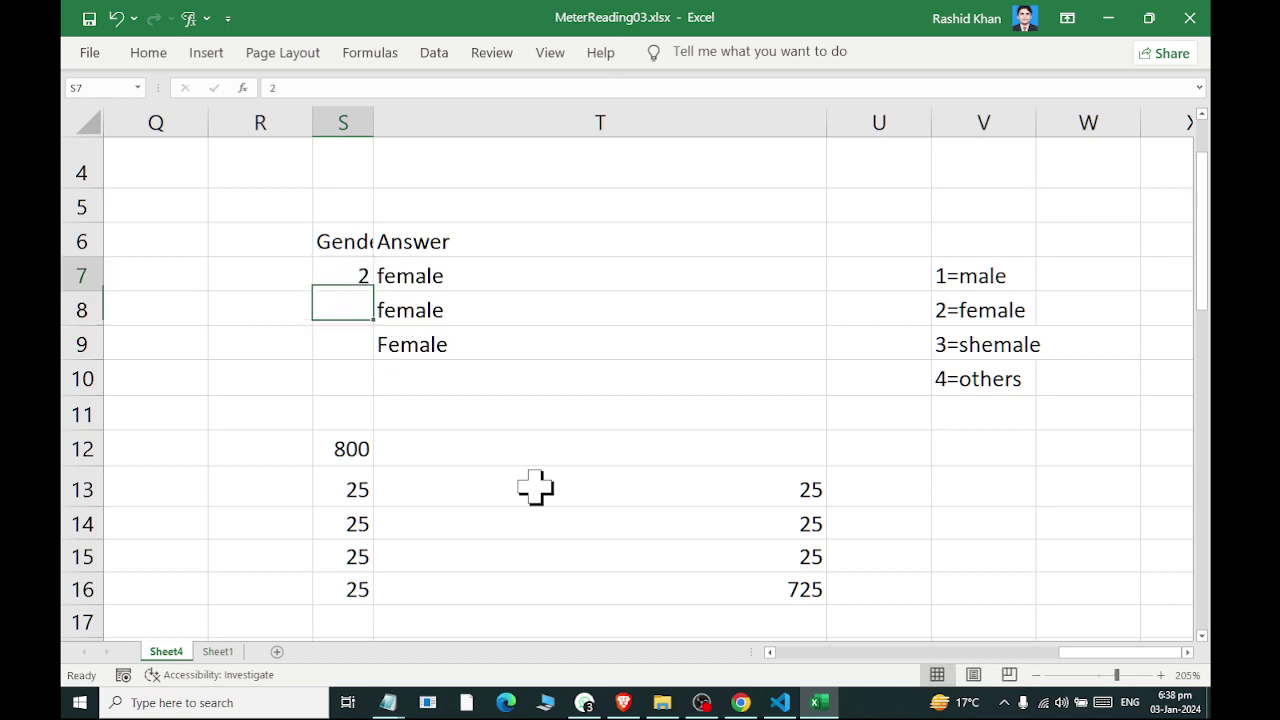
{"action": "key", "text": "Up"}
{"action": "type", "text": "3"}
{"action": "key", "text": "Return"}
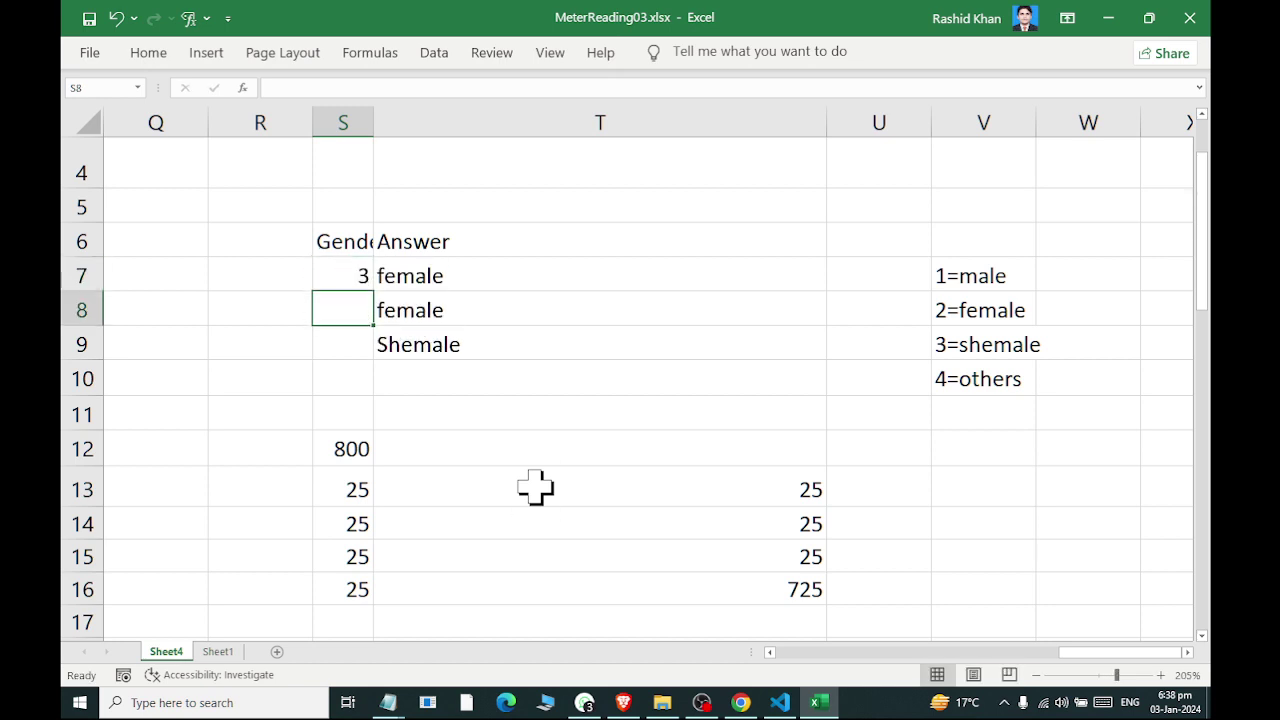
{"action": "key", "text": "Up"}
{"action": "type", "text": "4"}
{"action": "key", "text": "Return"}
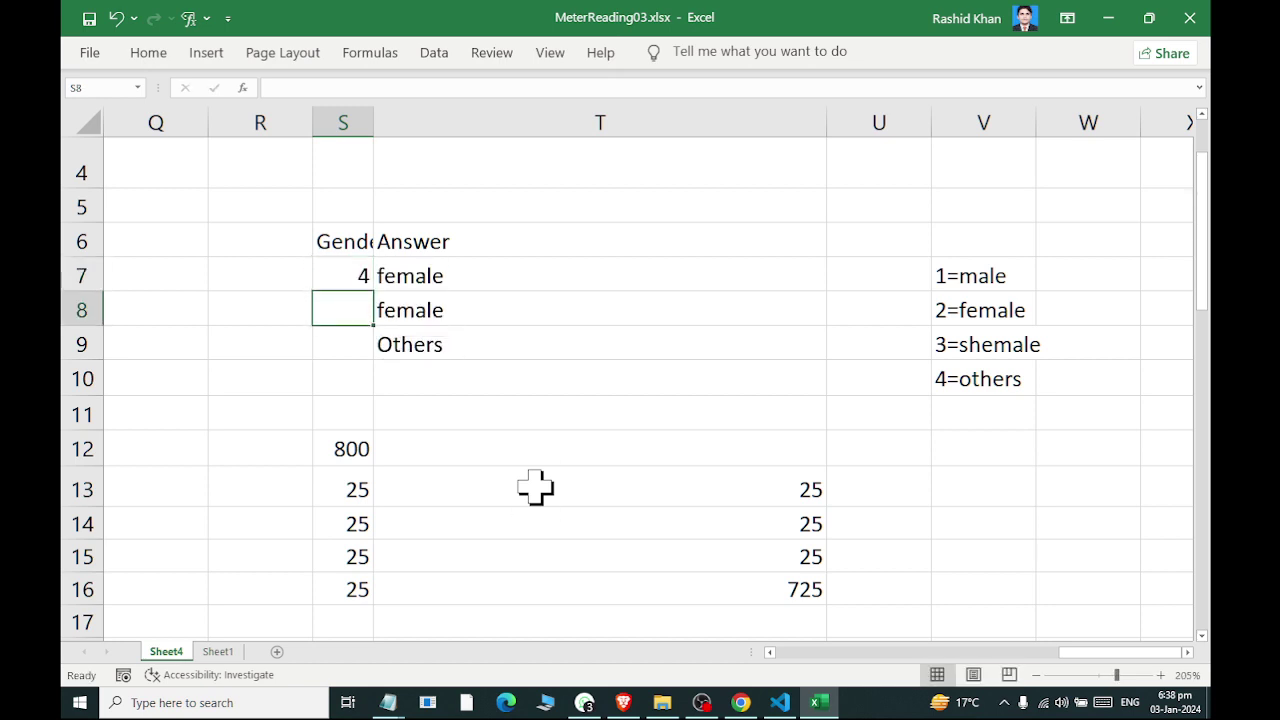
{"action": "key", "text": "Down"}
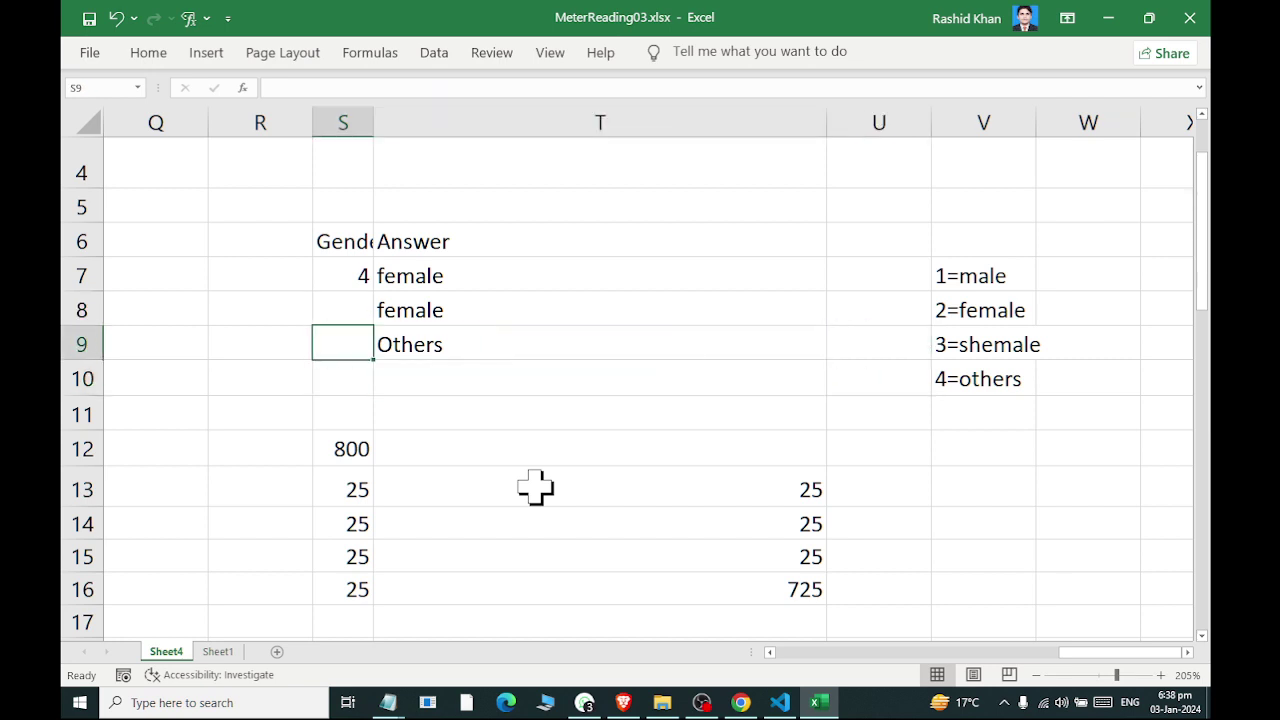
{"action": "key", "text": "Right"}
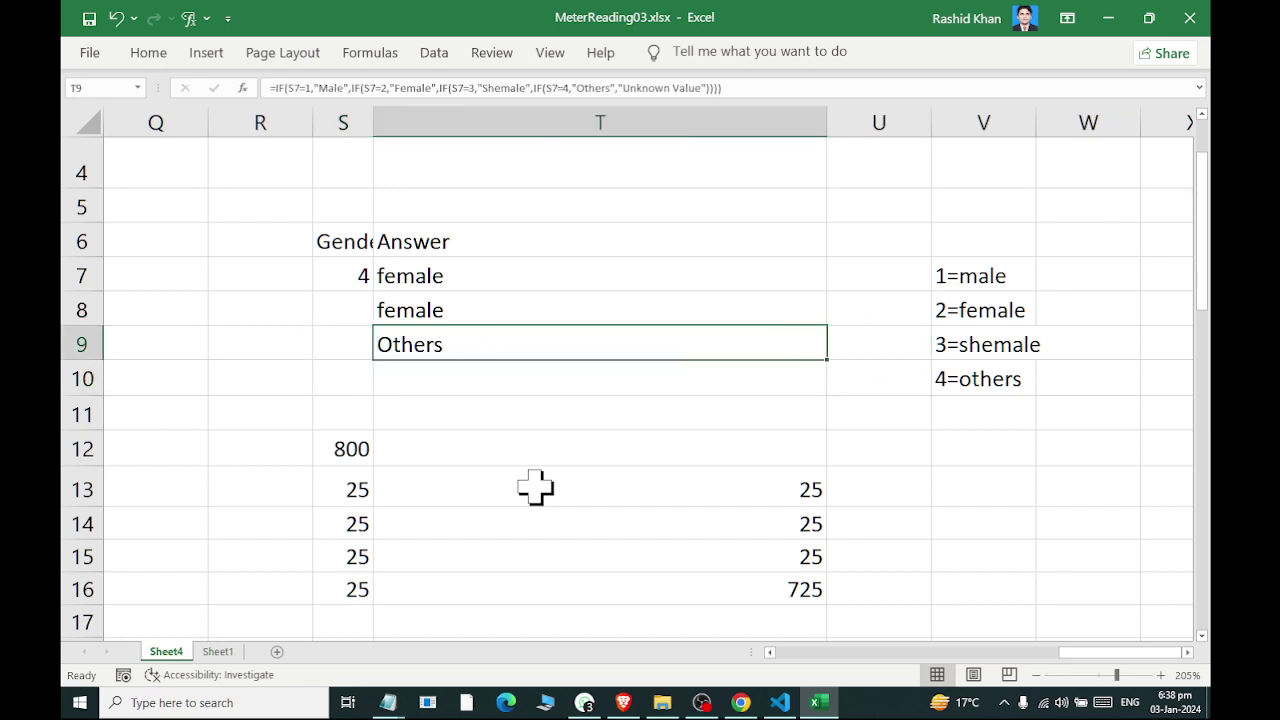
Enter an IF formula in T10 that tests whether S10 equals 1
{"action": "key", "text": "Down"}
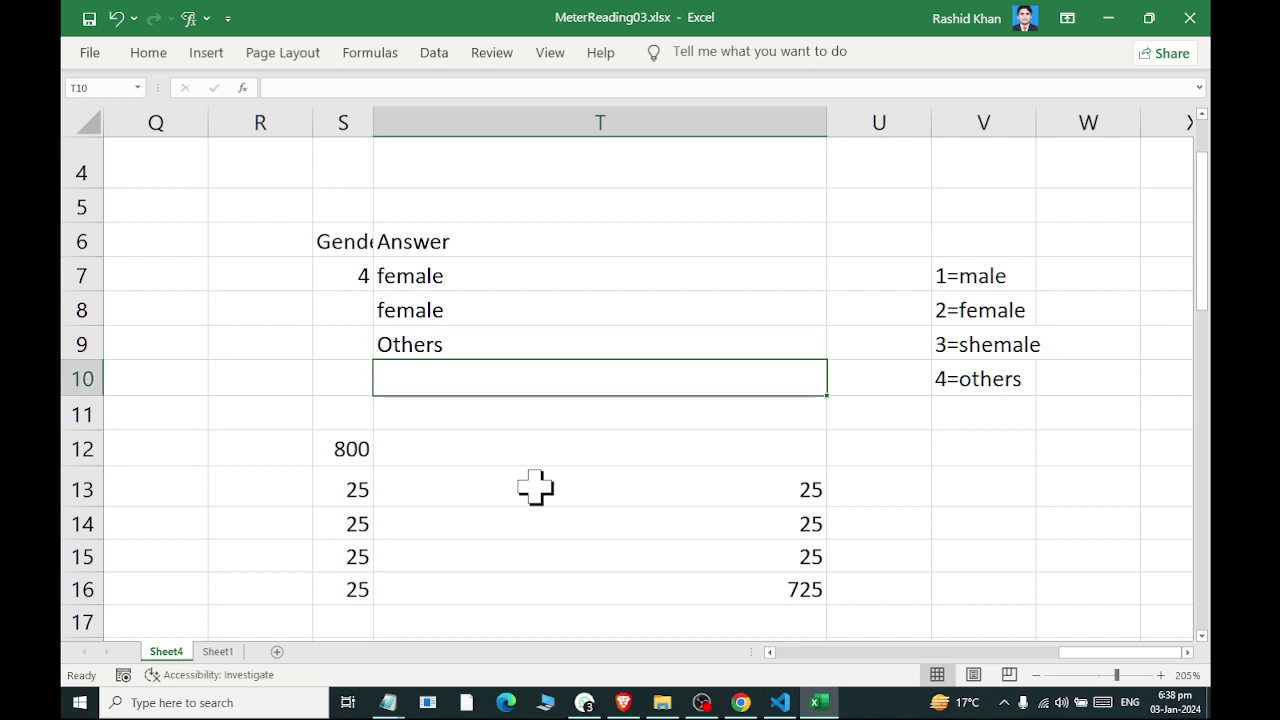
{"action": "type", "text": "=if("}
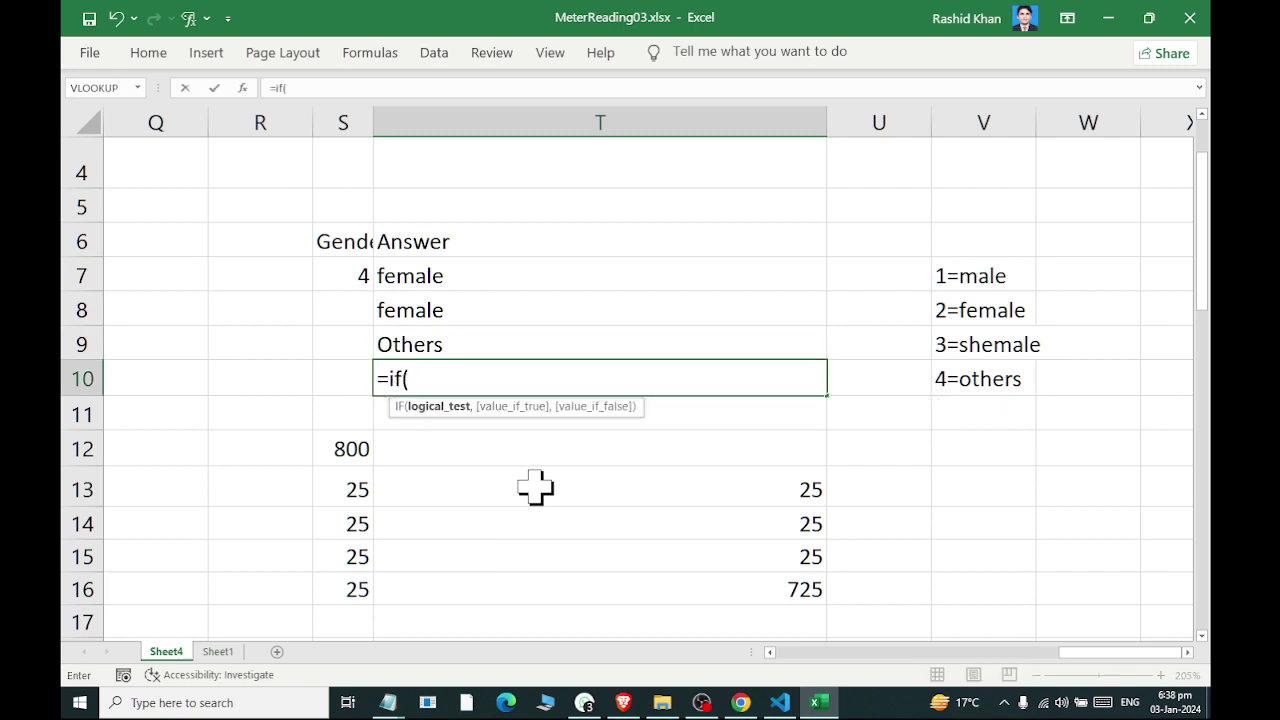
{"action": "left_click", "coordinate": [345, 377]}
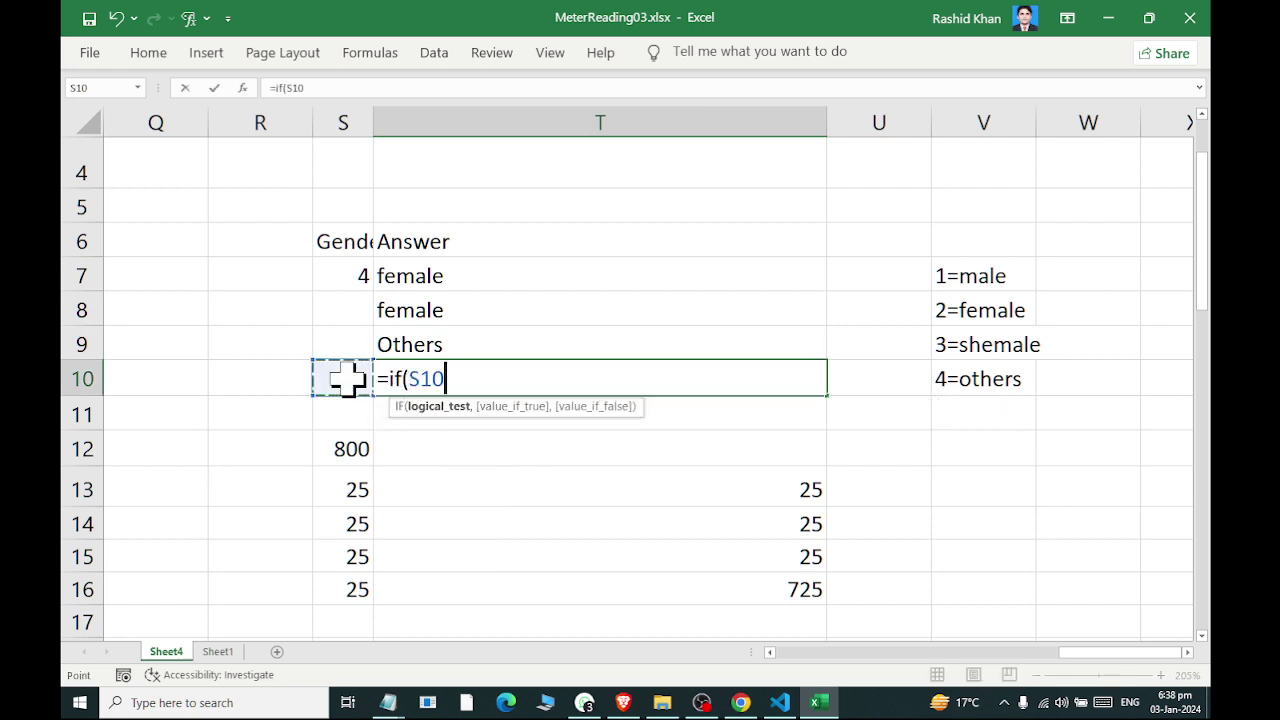
{"action": "type", "text": "="}
{"action": "type", "text": "1"}
{"action": "type", "text": ","}
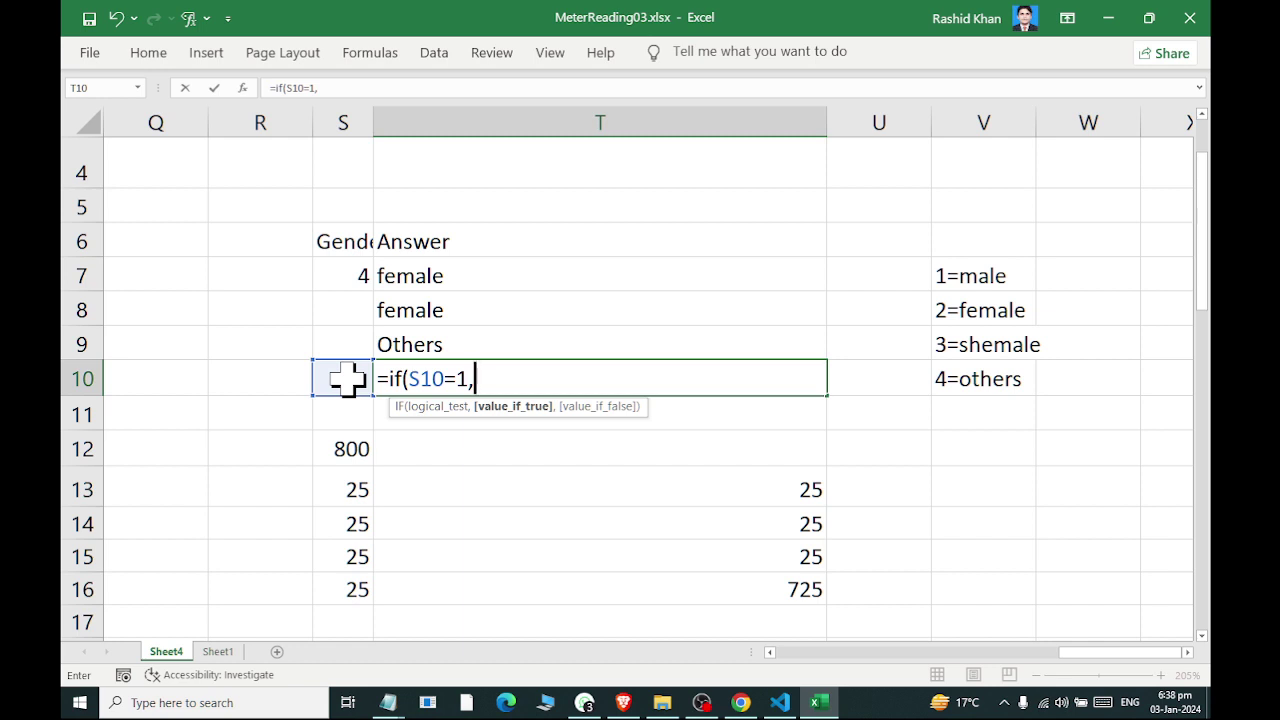
{"action": "type", "text": "\"Male\""}
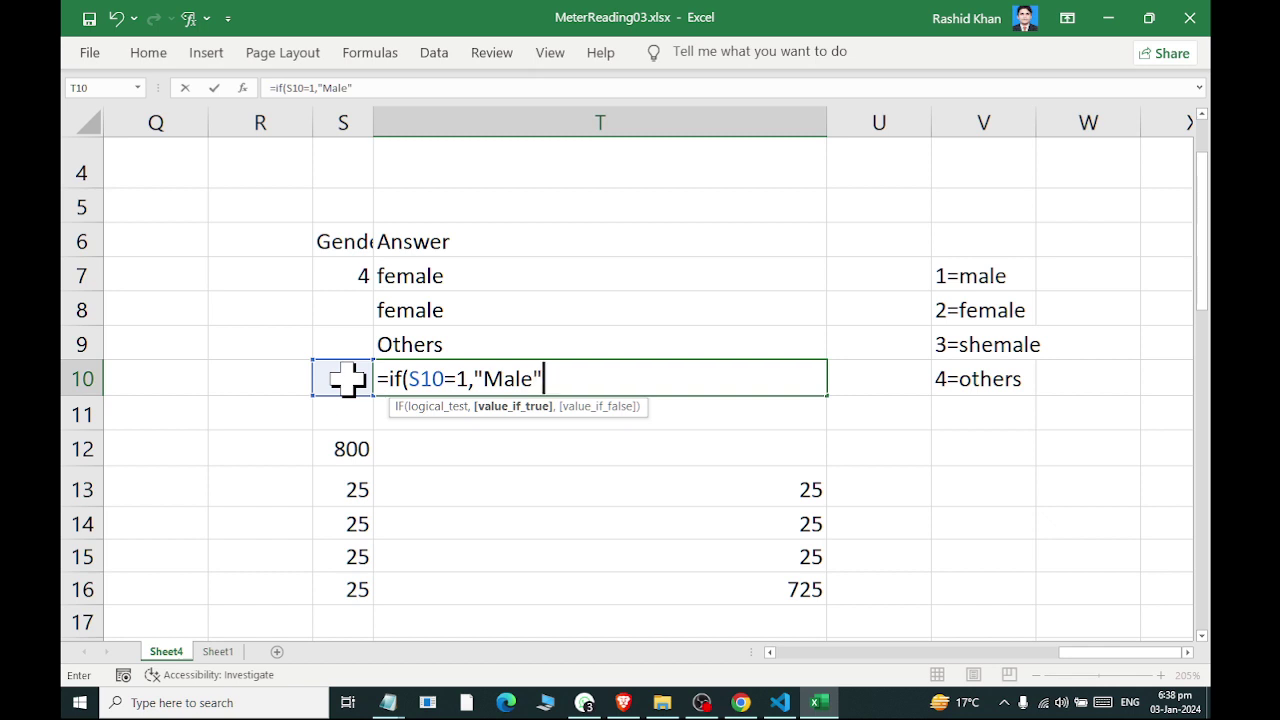
{"action": "key", "text": "BackSpace"}
{"action": "key", "text": "BackSpace"}
{"action": "key", "text": "BackSpace"}
{"action": "key", "text": "BackSpace"}
{"action": "key", "text": "BackSpace"}
{"action": "key", "text": "BackSpace"}
{"action": "type", "text": "10"}
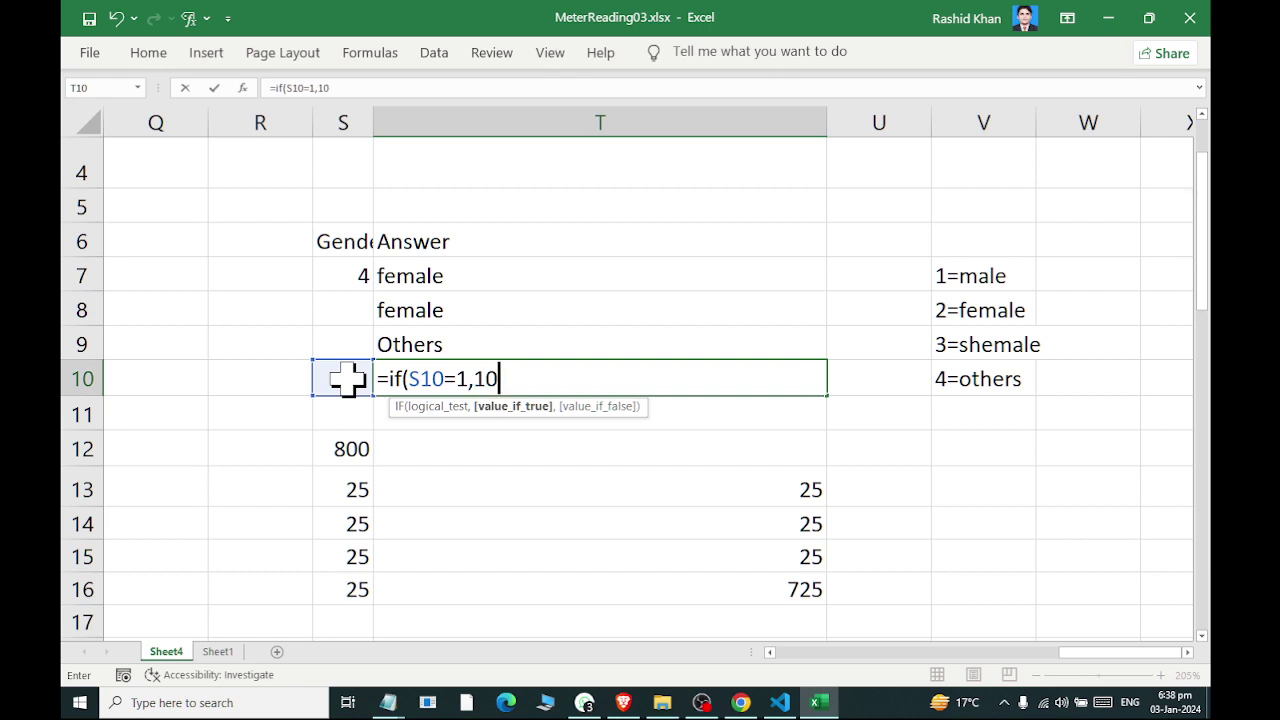
{"action": "type", "text": ")"}
{"action": "key", "text": "Return"}
Enter test code 1 in S10
{"action": "key", "text": "Up"}
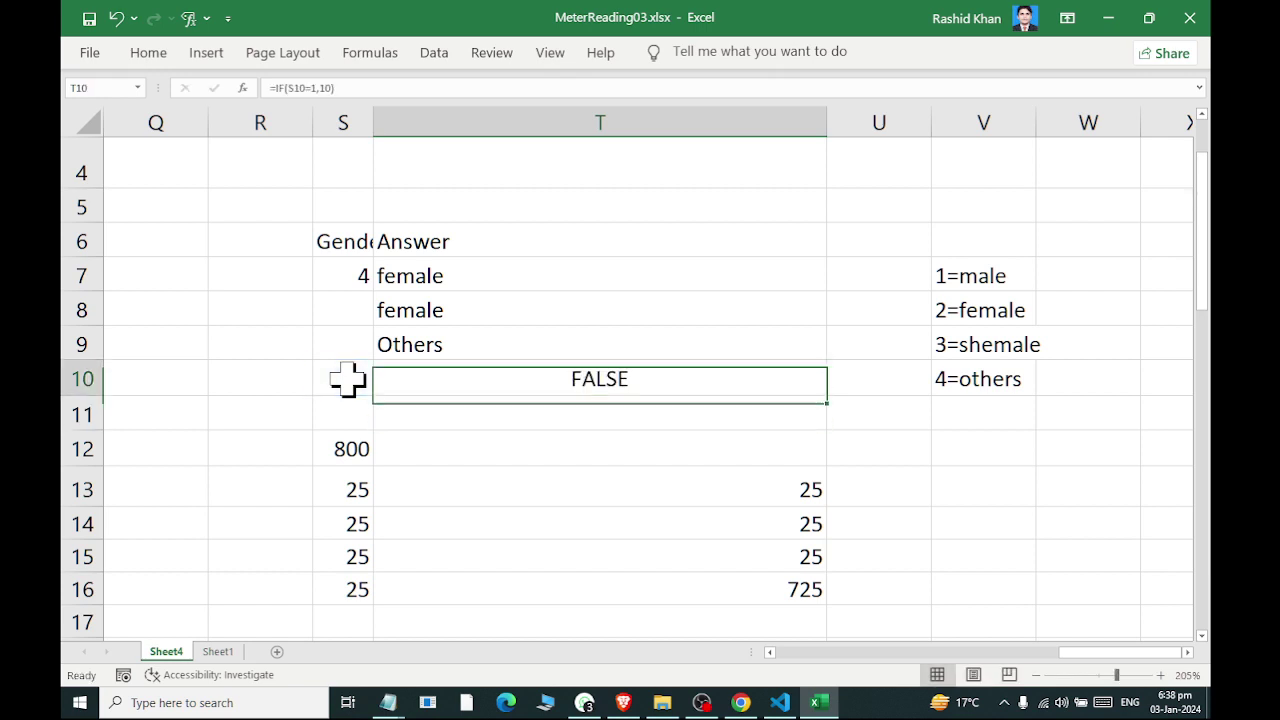
{"action": "key", "text": "Left"}
{"action": "type", "text": "1"}
{"action": "key", "text": "Return"}
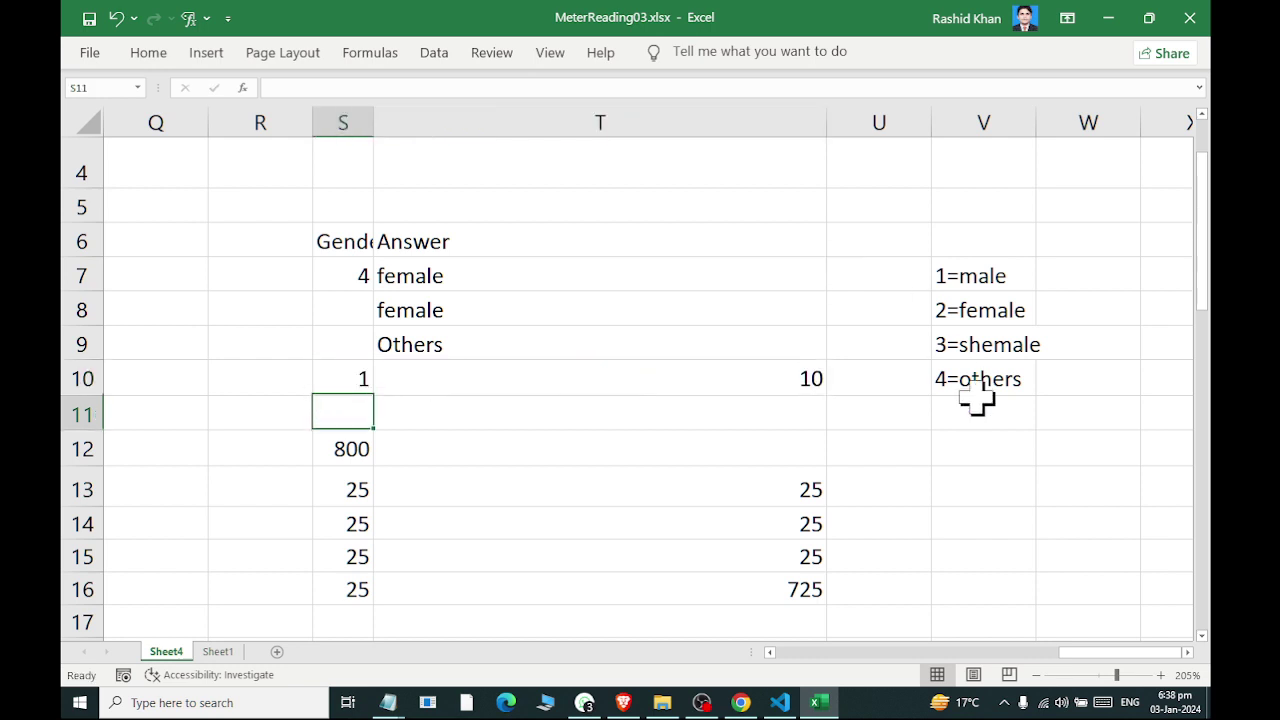
Make T10's formula return "Male" when S10 equals 1
{"action": "key", "text": "Up"}
{"action": "key", "text": "Right"}
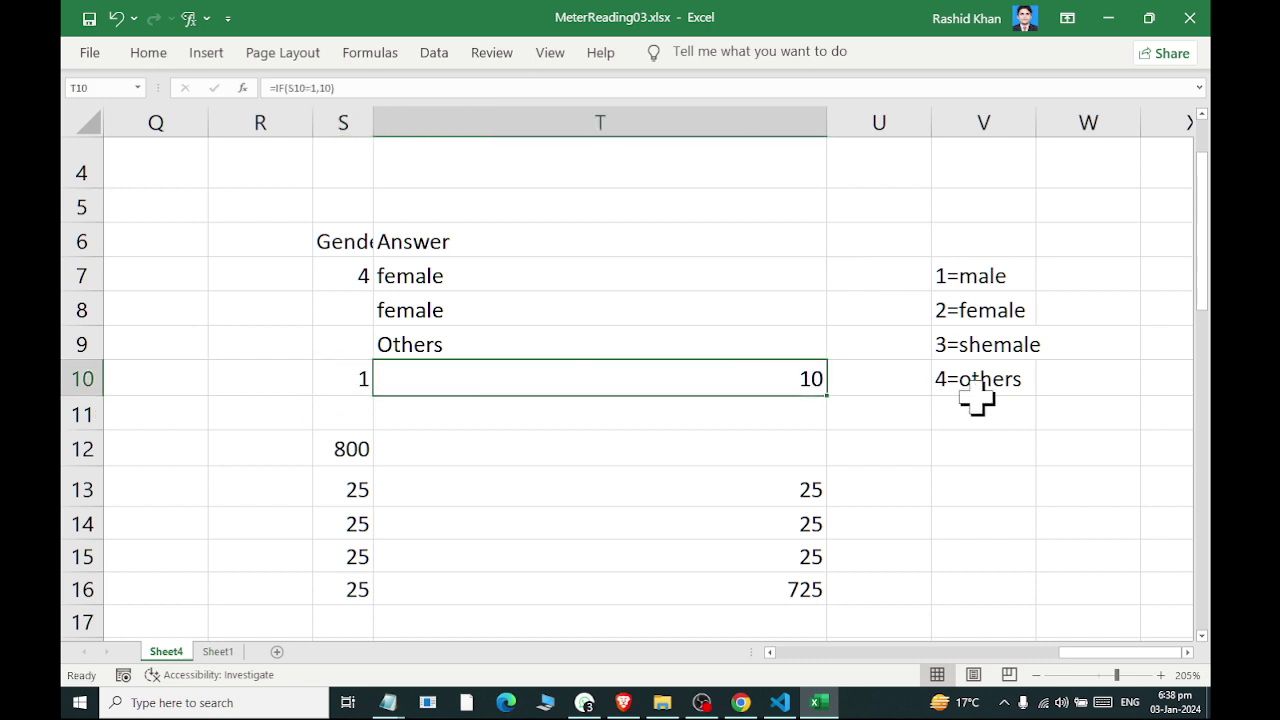
{"action": "key", "text": "F2"}
{"action": "key", "text": "Left"}
{"action": "key", "text": "BackSpace"}
{"action": "key", "text": "BackSpace"}
{"action": "type", "text": "\""}
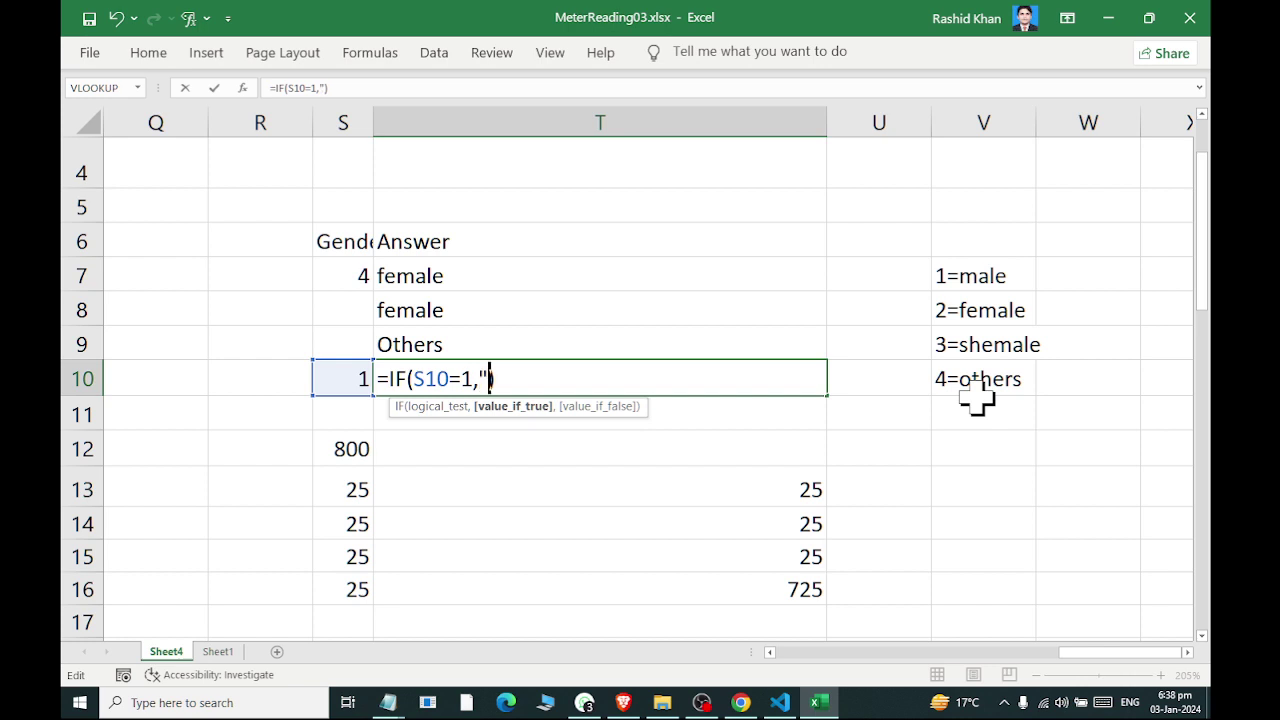
{"action": "type", "text": "Male\""}
{"action": "key", "text": "Return"}
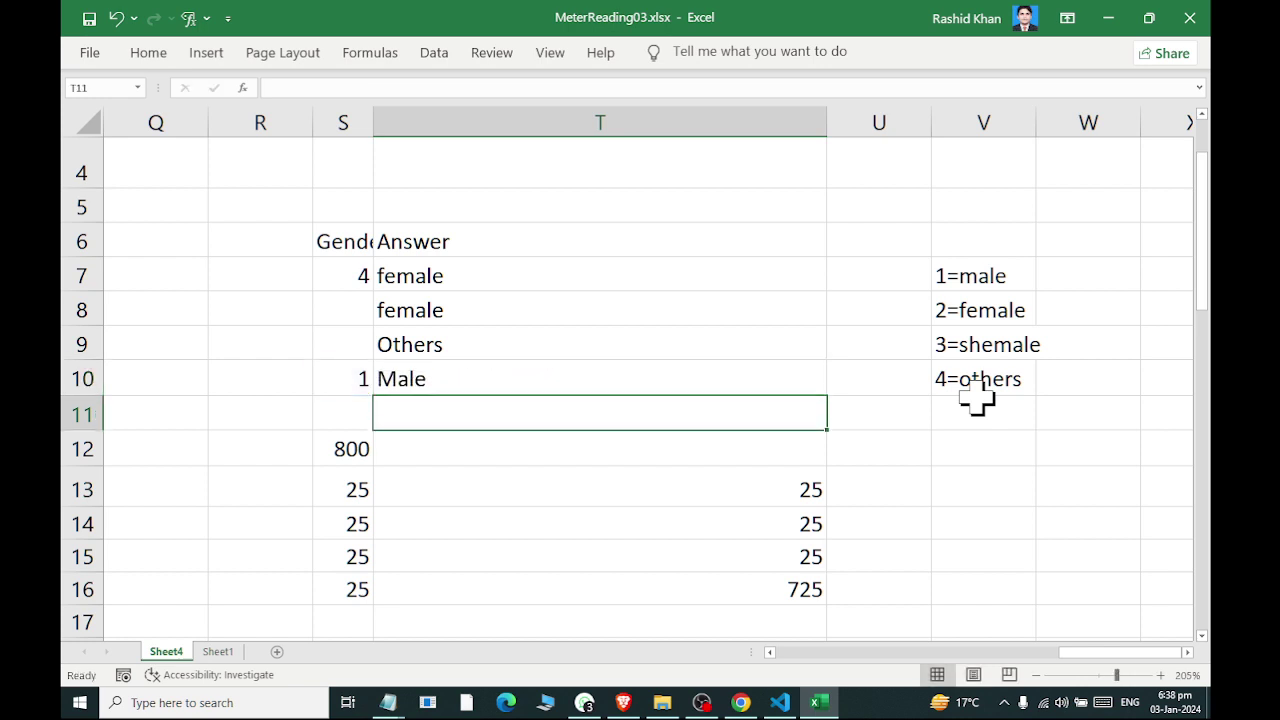
Try codes 2 and then 1 in S10 to check the T10 result
{"action": "key", "text": "Up"}
{"action": "key", "text": "Left"}
{"action": "type", "text": "2"}
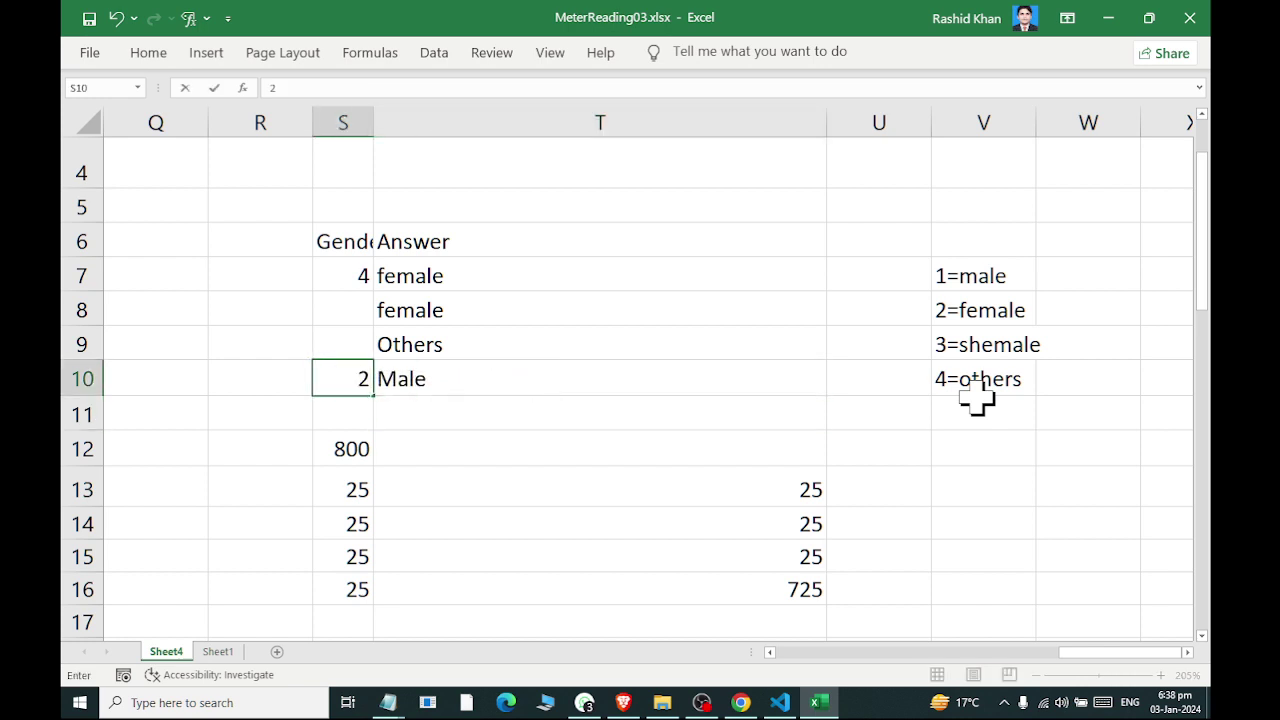
{"action": "key", "text": "Return"}
{"action": "key", "text": "Up"}
{"action": "type", "text": "1"}
{"action": "key", "text": "Return"}
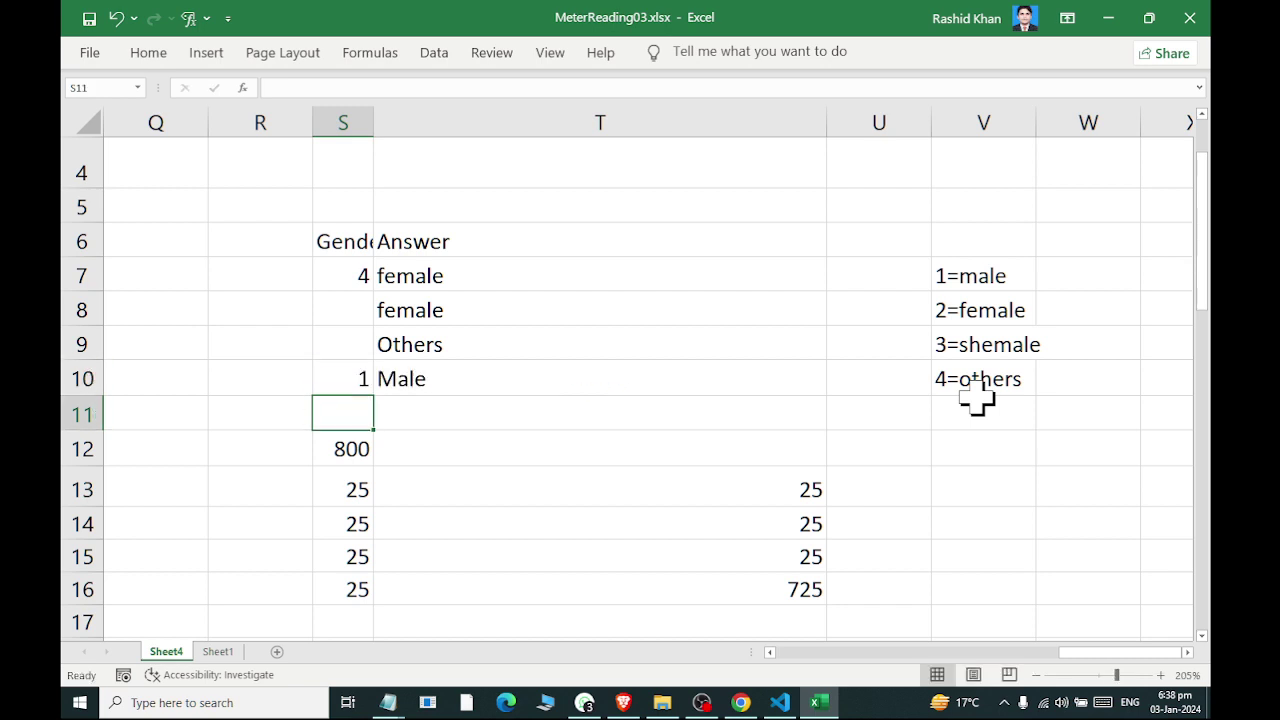
Add "Female" as T10's false result, giving =IF(S10=1,"Male","Female")
{"action": "key", "text": "Up"}
{"action": "key", "text": "Right"}
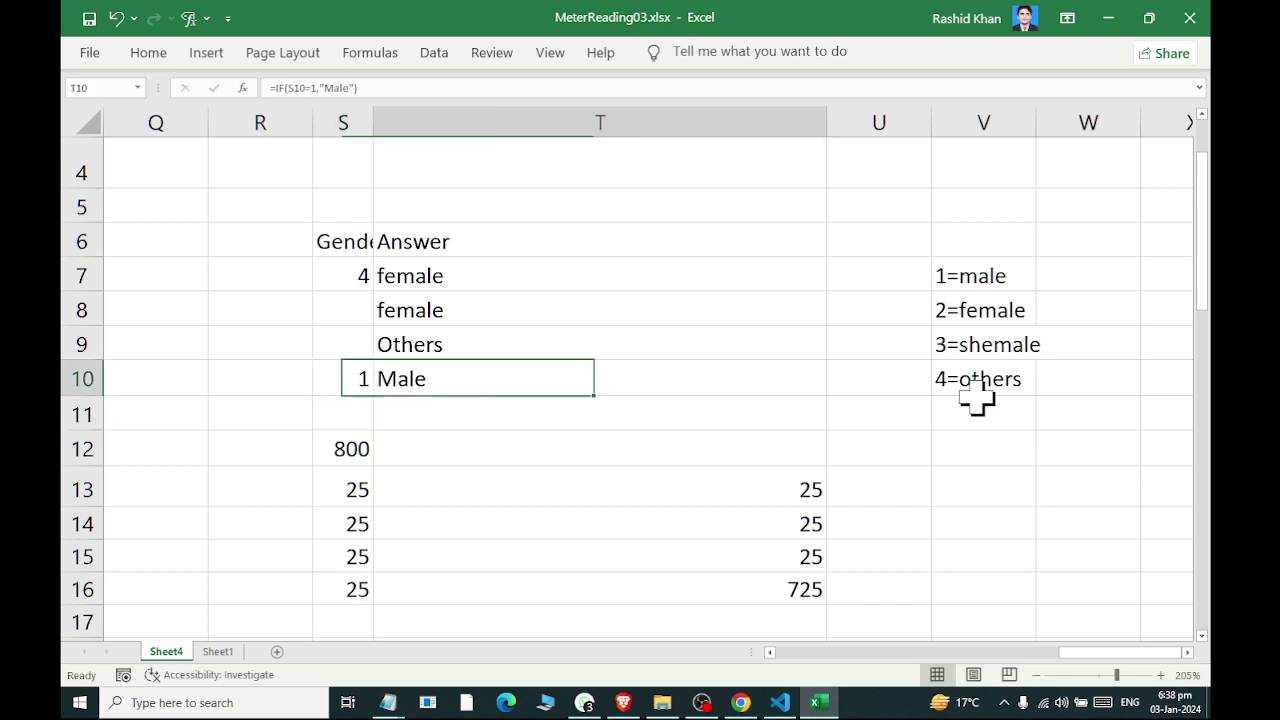
{"action": "key", "text": "F2"}
{"action": "key", "text": "Left"}
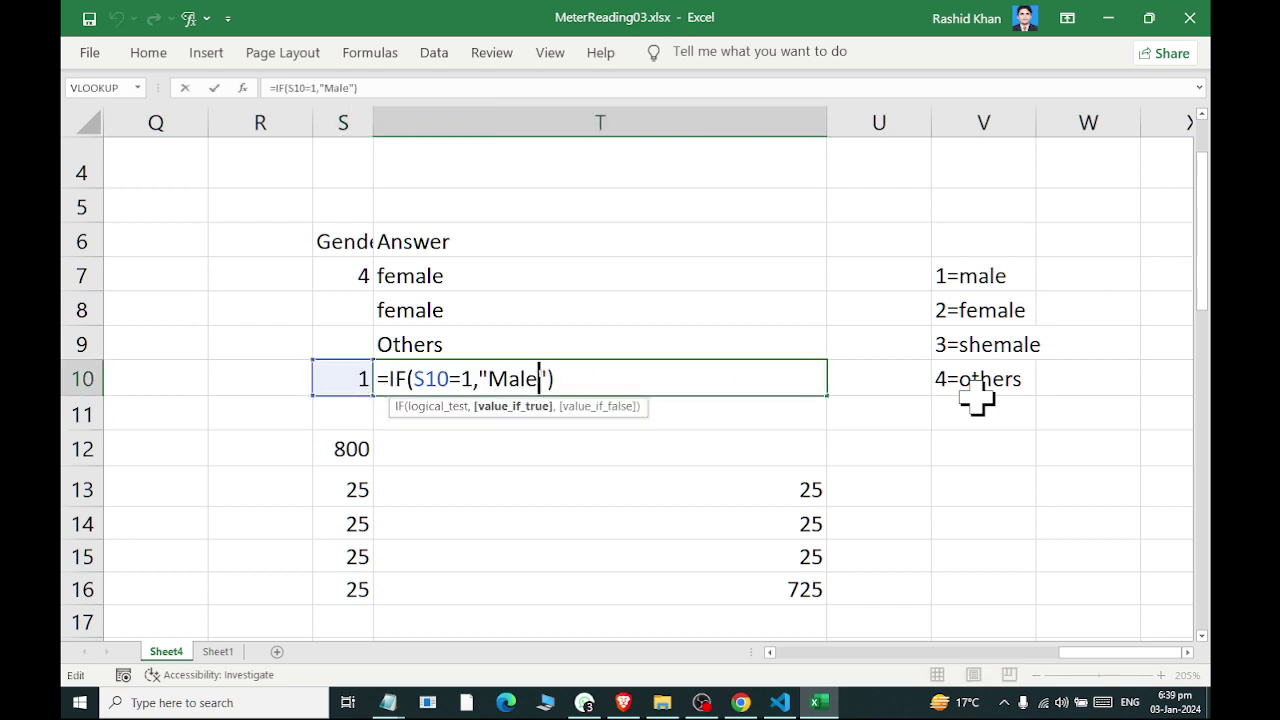
{"action": "type", "text": ","}
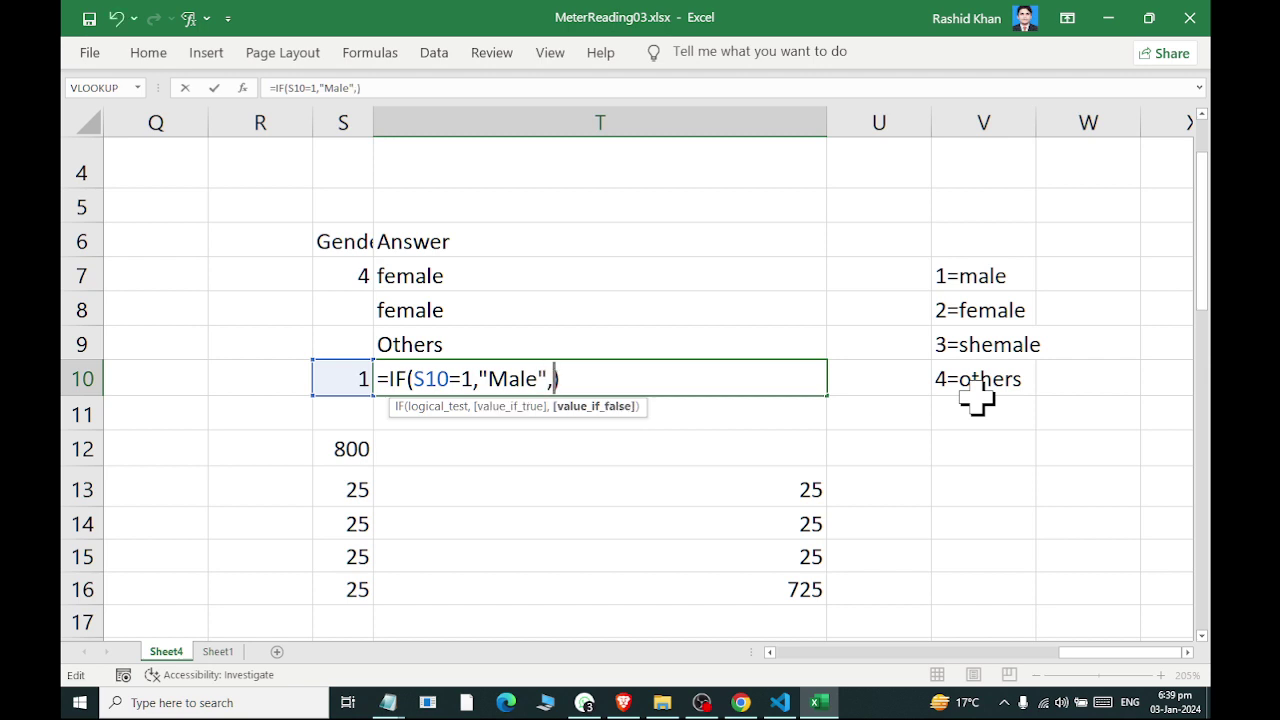
{"action": "type", "text": "\"F"}
{"action": "type", "text": "emale\""}
{"action": "key", "text": "Return"}
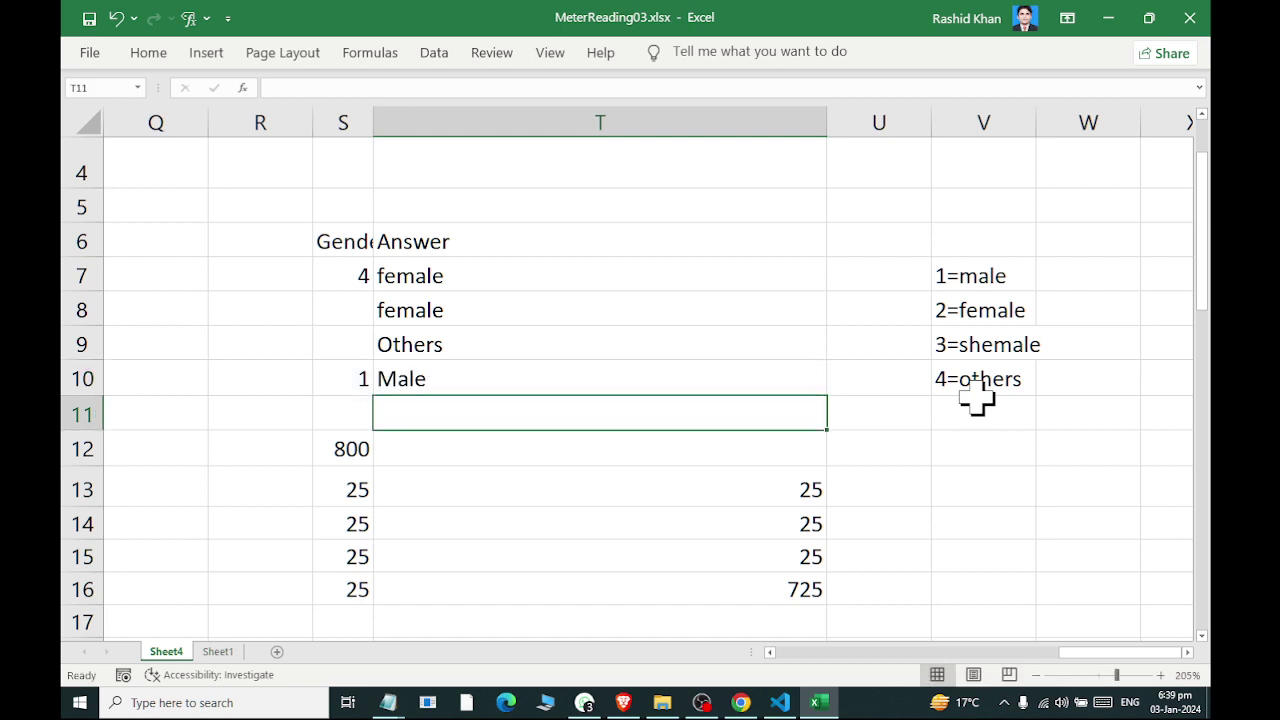
Test the gender formula with codes 1, 2, 3 and 4 in S10
{"action": "key", "text": "Left"}
{"action": "key", "text": "Up"}
{"action": "key", "text": "Return"}
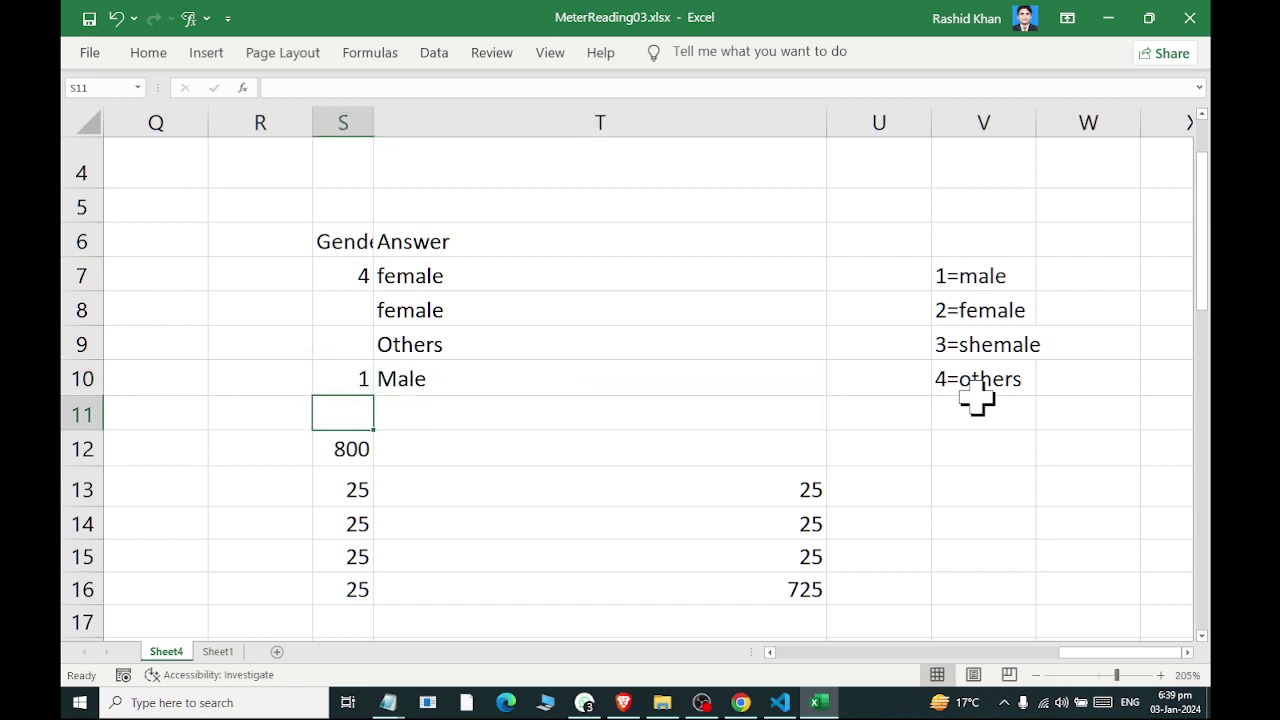
{"action": "key", "text": "Up"}
{"action": "type", "text": "2"}
{"action": "key", "text": "Up"}
{"action": "type", "text": "3"}
{"action": "key", "text": "Up"}
{"action": "type", "text": "4"}
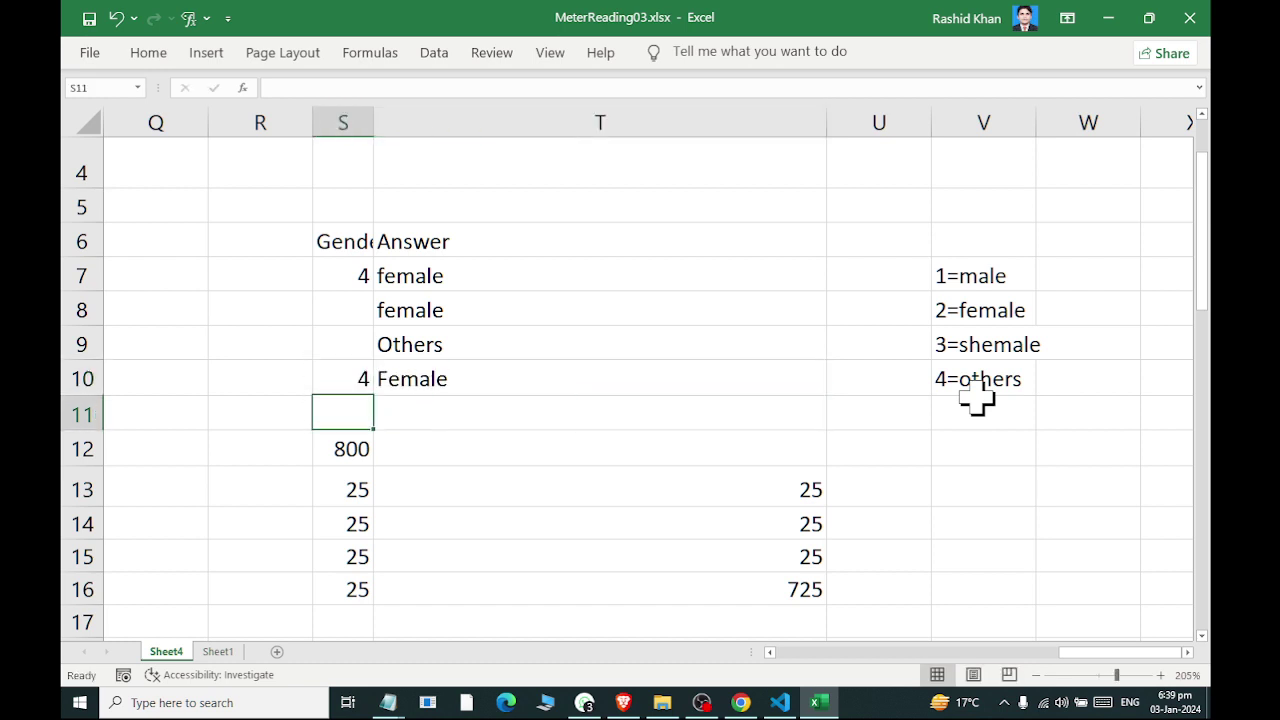
Enter 0 in S10, then clear S10 so it is empty
{"action": "key", "text": "Up"}
{"action": "type", "text": "0"}
{"action": "key", "text": "Return"}
{"action": "key", "text": "Up"}
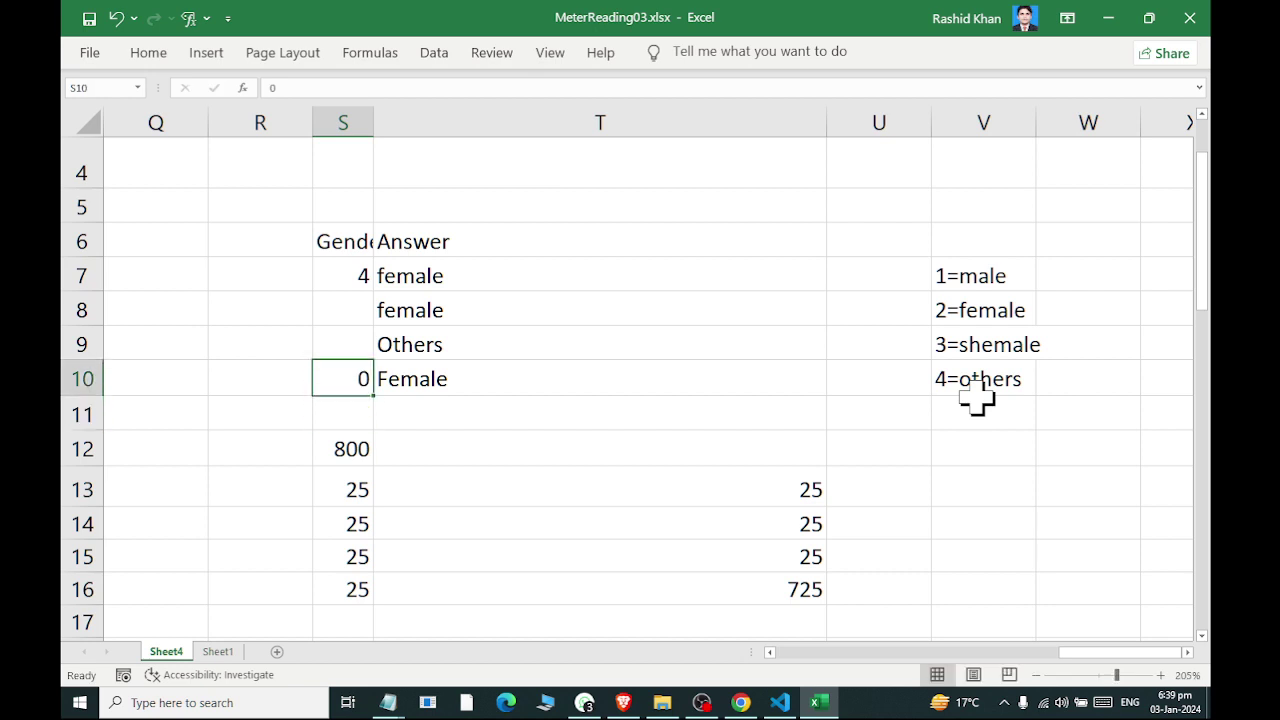
{"action": "key", "text": "Delete"}
{"action": "key", "text": "Return"}
Try appending +T10 to the T10 formula, then revert it to the unchanged gender formula
{"action": "key", "text": "Up"}
{"action": "key", "text": "Right"}
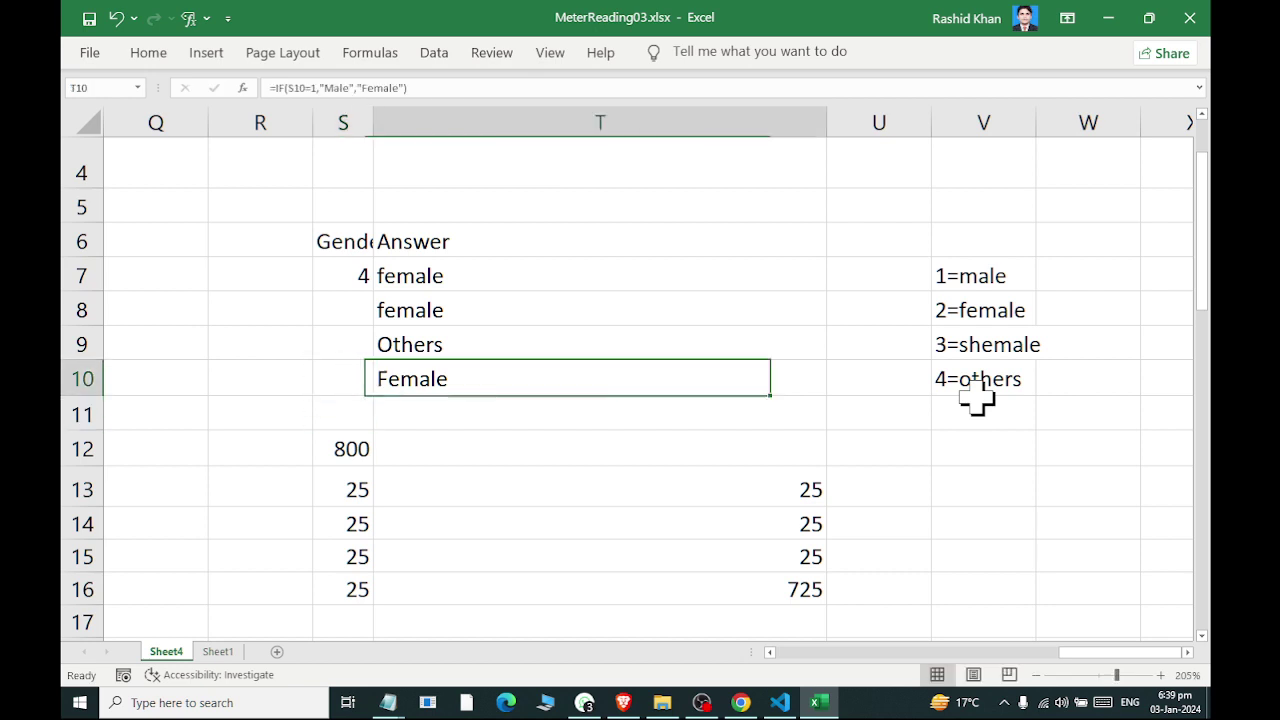
{"action": "key", "text": "F2"}
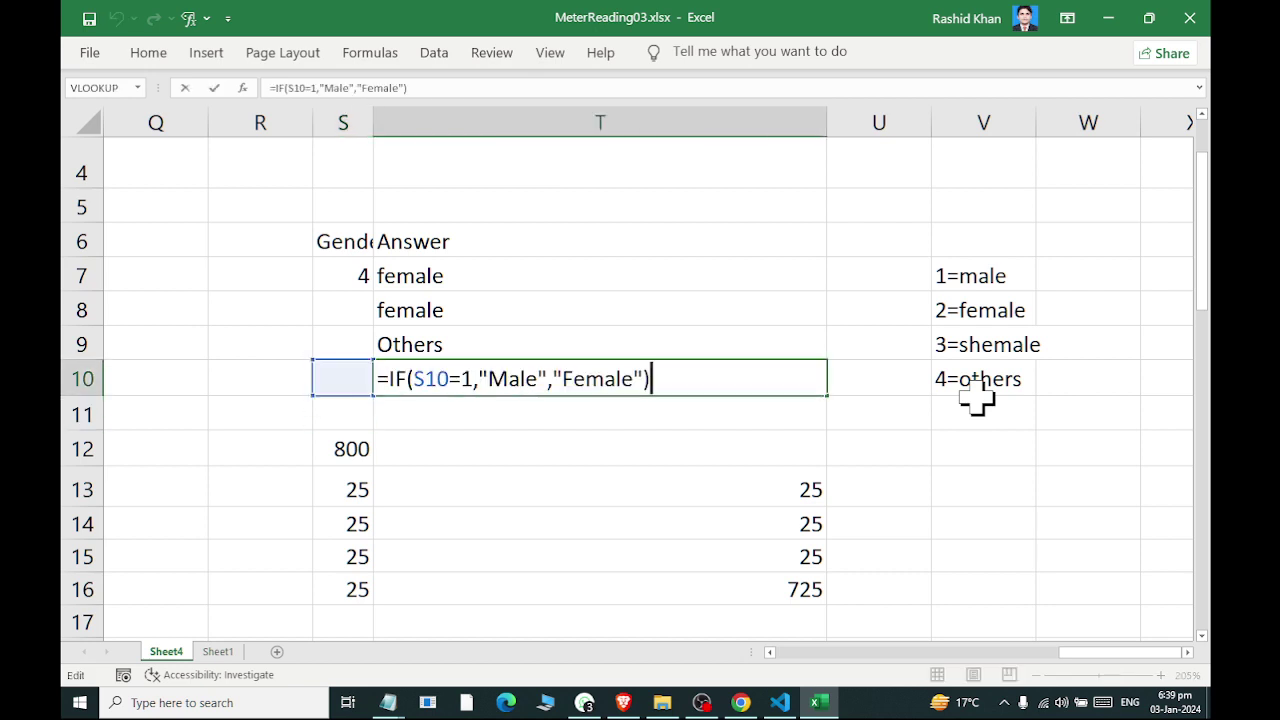
{"action": "type", "text": "+T10"}
{"action": "scroll", "coordinate": [977, 398], "scroll_direction": "up", "scroll_amount": 1}
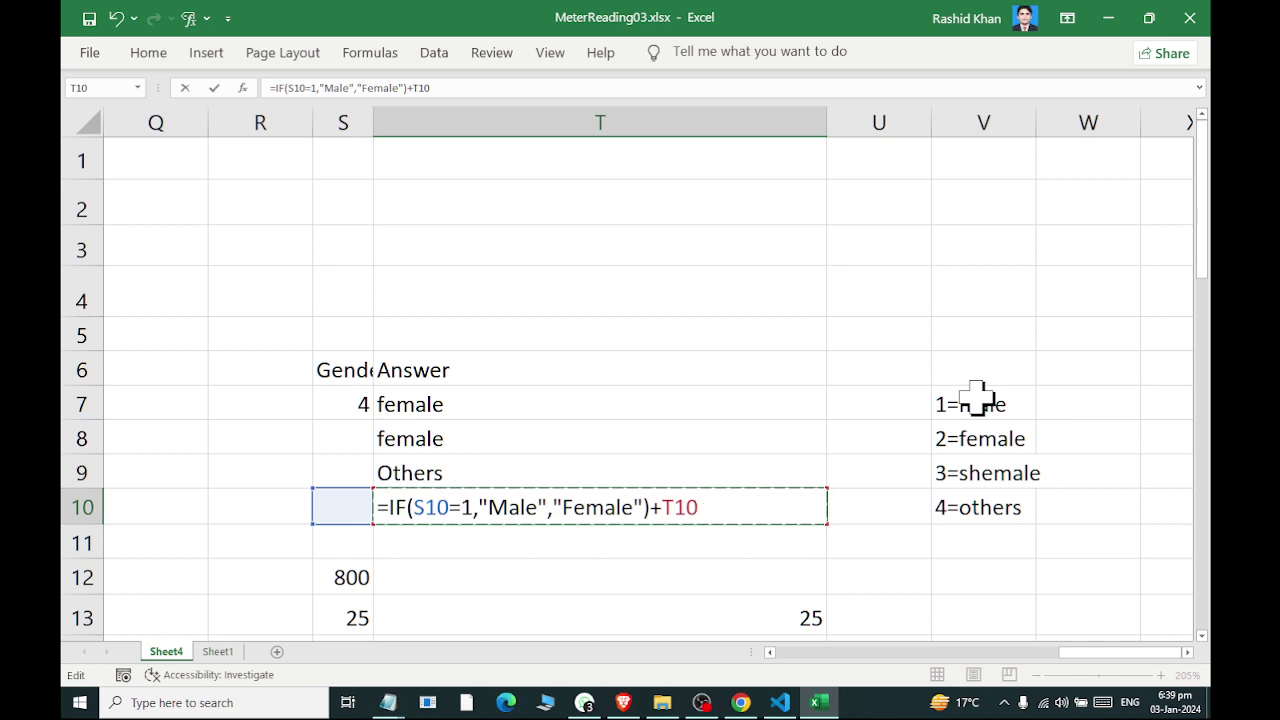
{"action": "key", "text": "BackSpace"}
{"action": "key", "text": "BackSpace"}
{"action": "key", "text": "BackSpace"}
{"action": "key", "text": "BackSpace"}
{"action": "key", "text": "Return"}
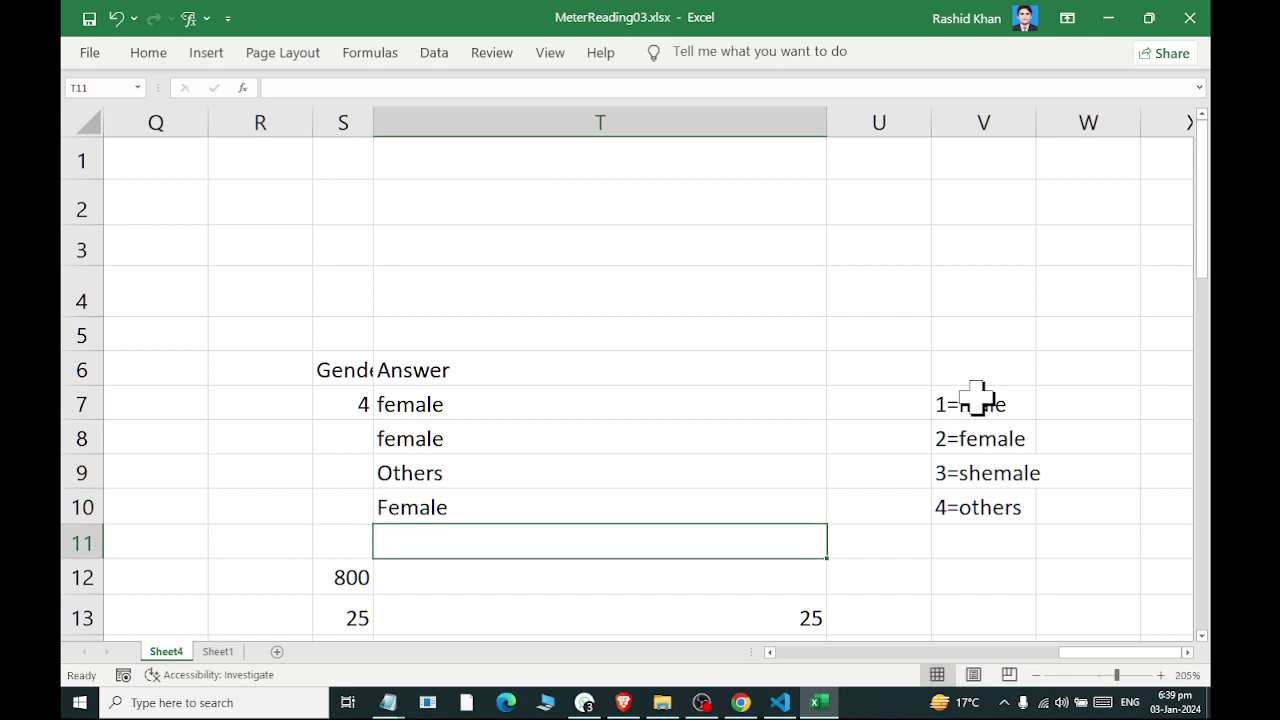
{"action": "key", "text": "Up"}
{"action": "key", "text": "F2"}
Change T10's formula to =IF(S10=1,100,0)
{"action": "key", "text": "Left"}
{"action": "key", "text": "Left"}
{"action": "key", "text": "Left"}
{"action": "key", "text": "Left"}
{"action": "key", "text": "Left"}
{"action": "key", "text": "Left"}
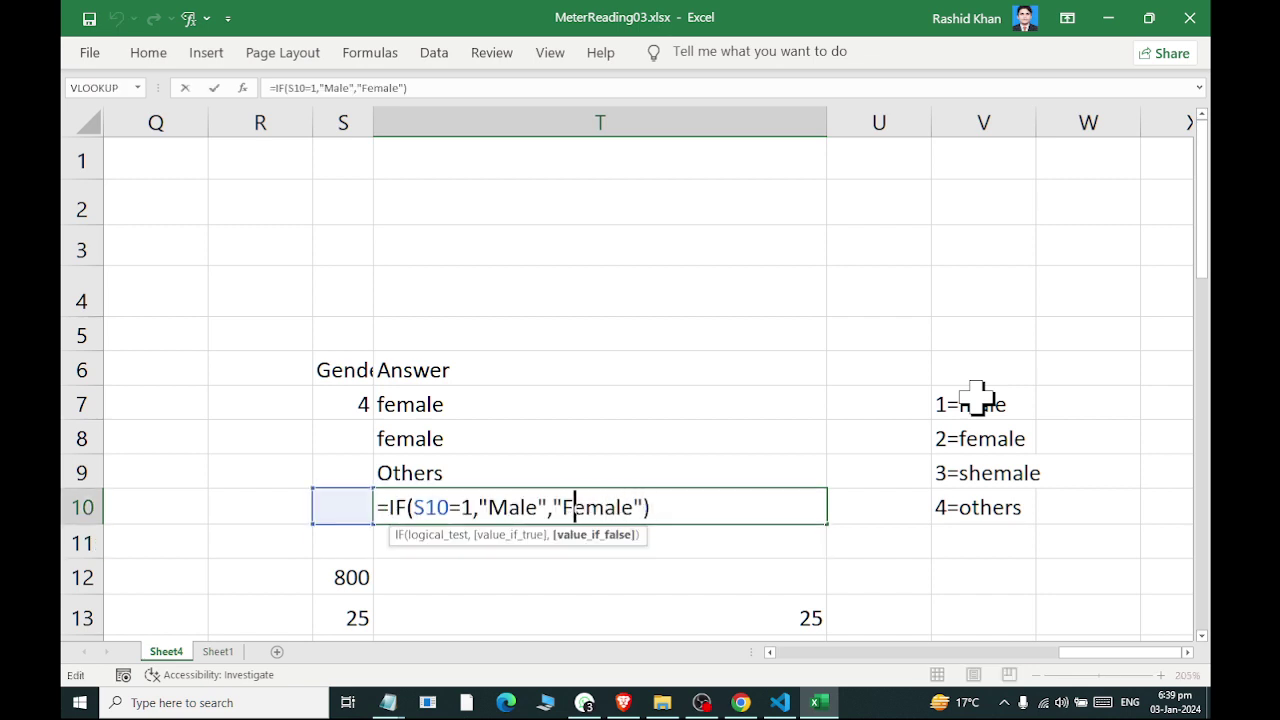
{"action": "key", "text": "Left"}
{"action": "key", "text": "Left"}
{"action": "key", "text": "Left"}
{"action": "key", "text": "Right"}
{"action": "key", "text": "BackSpace"}
{"action": "key", "text": "BackSpace"}
{"action": "key", "text": "BackSpace"}
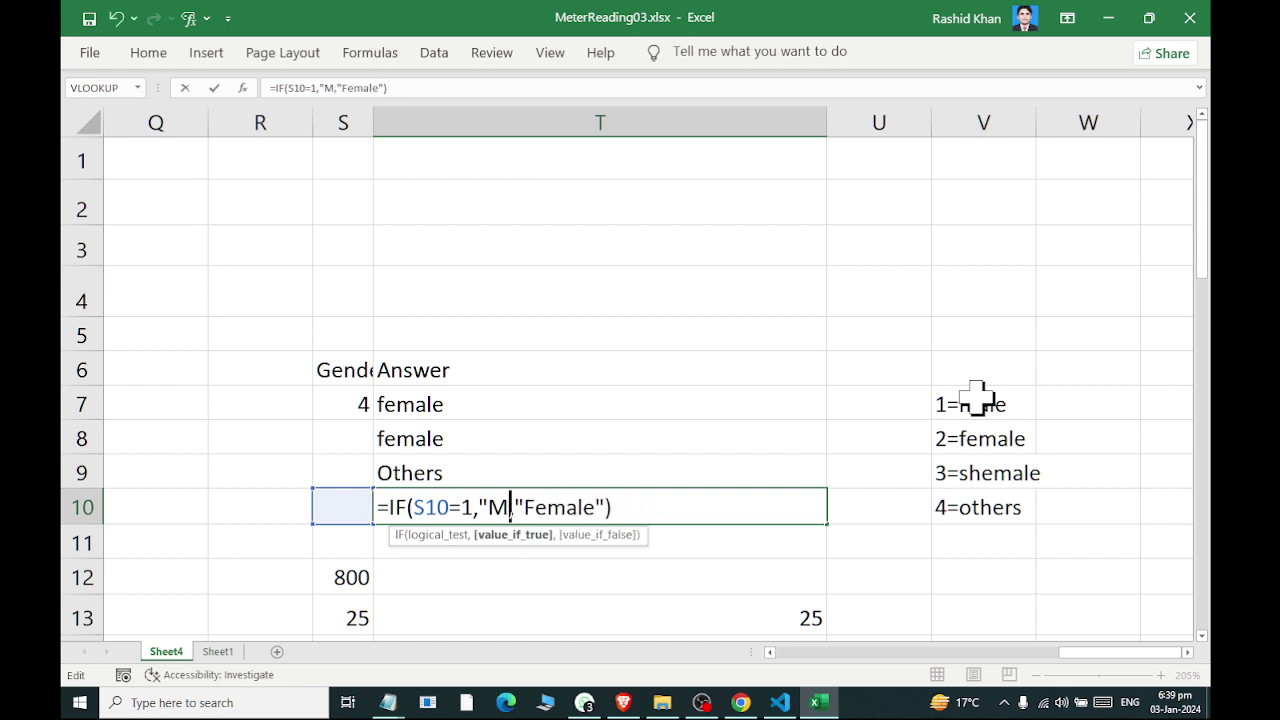
{"action": "key", "text": "BackSpace"}
{"action": "key", "text": "BackSpace"}
{"action": "type", "text": "100"}
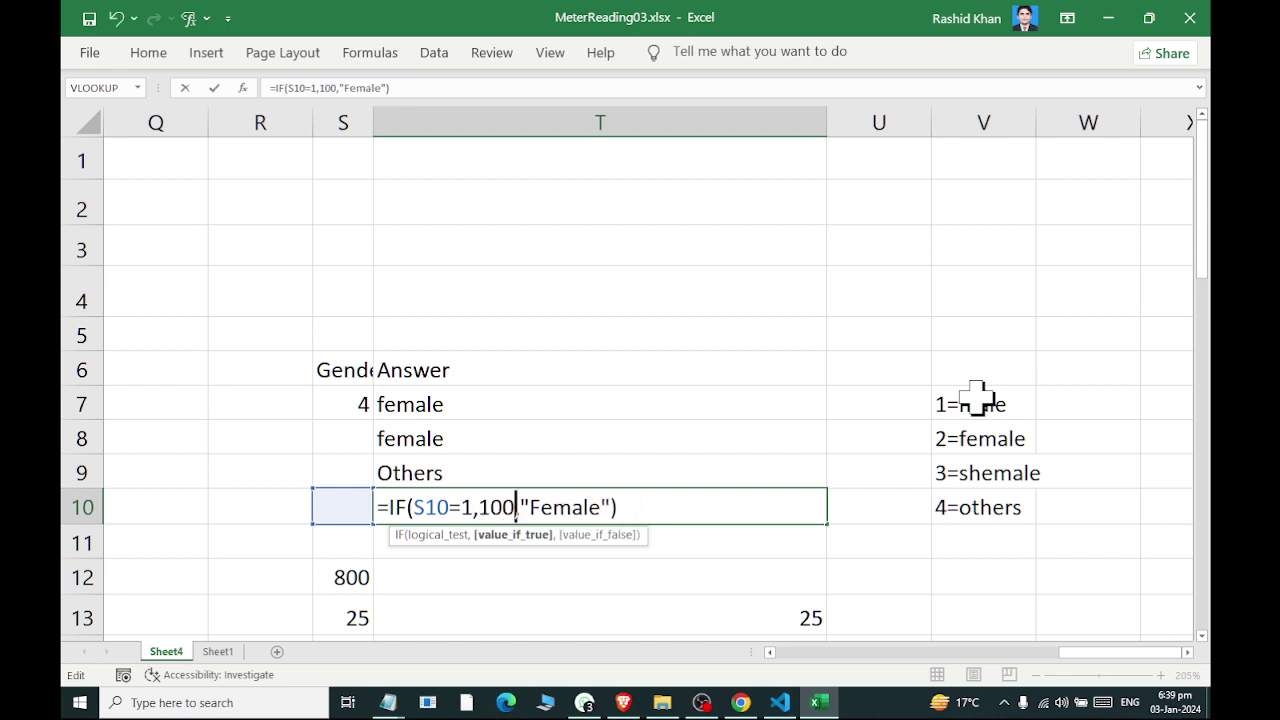
{"action": "key", "text": "Right"}
{"action": "key", "text": "Right"}
{"action": "key", "text": "Right"}
{"action": "key", "text": "Right"}
{"action": "key", "text": "Right"}
{"action": "key", "text": "BackSpace"}
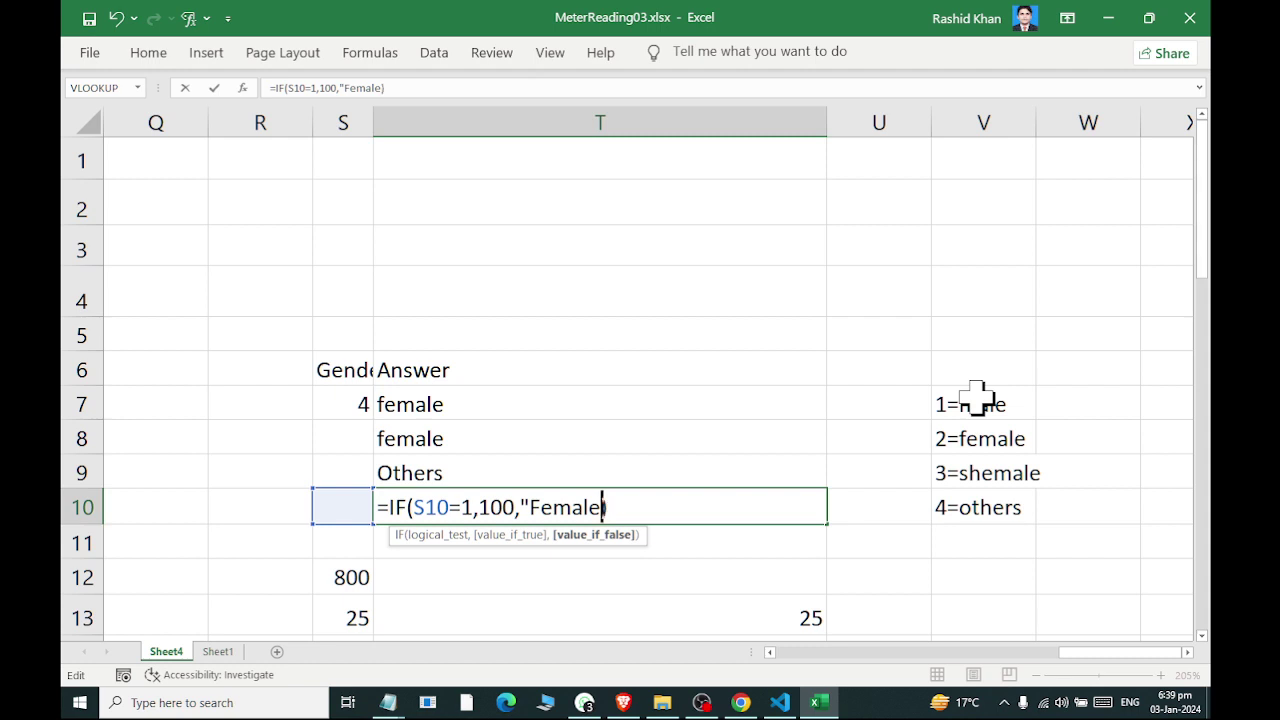
{"action": "key", "text": "BackSpace"}
{"action": "key", "text": "BackSpace"}
{"action": "key", "text": "BackSpace"}
{"action": "key", "text": "BackSpace"}
{"action": "key", "text": "BackSpace"}
{"action": "key", "text": "BackSpace"}
{"action": "type", "text": "0"}
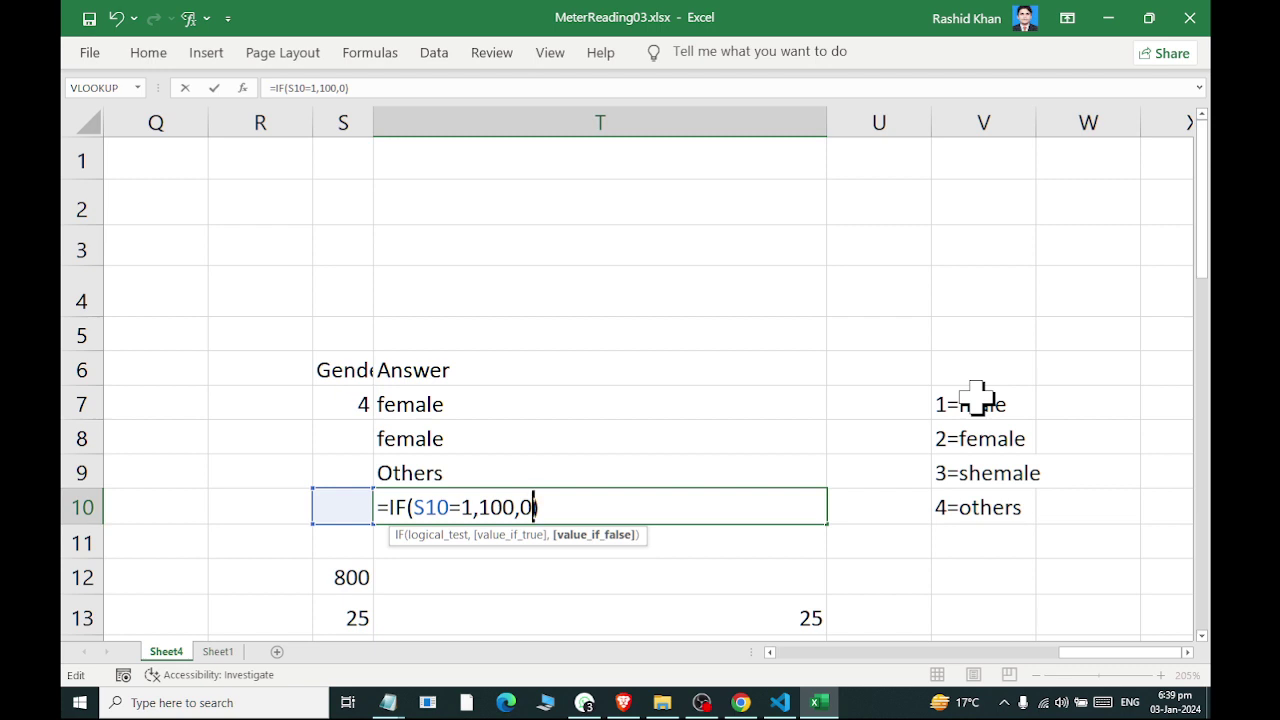
{"action": "key", "text": "Return"}
Test T10 by entering codes 1 and then 2 in S10
{"action": "key", "text": "Up"}
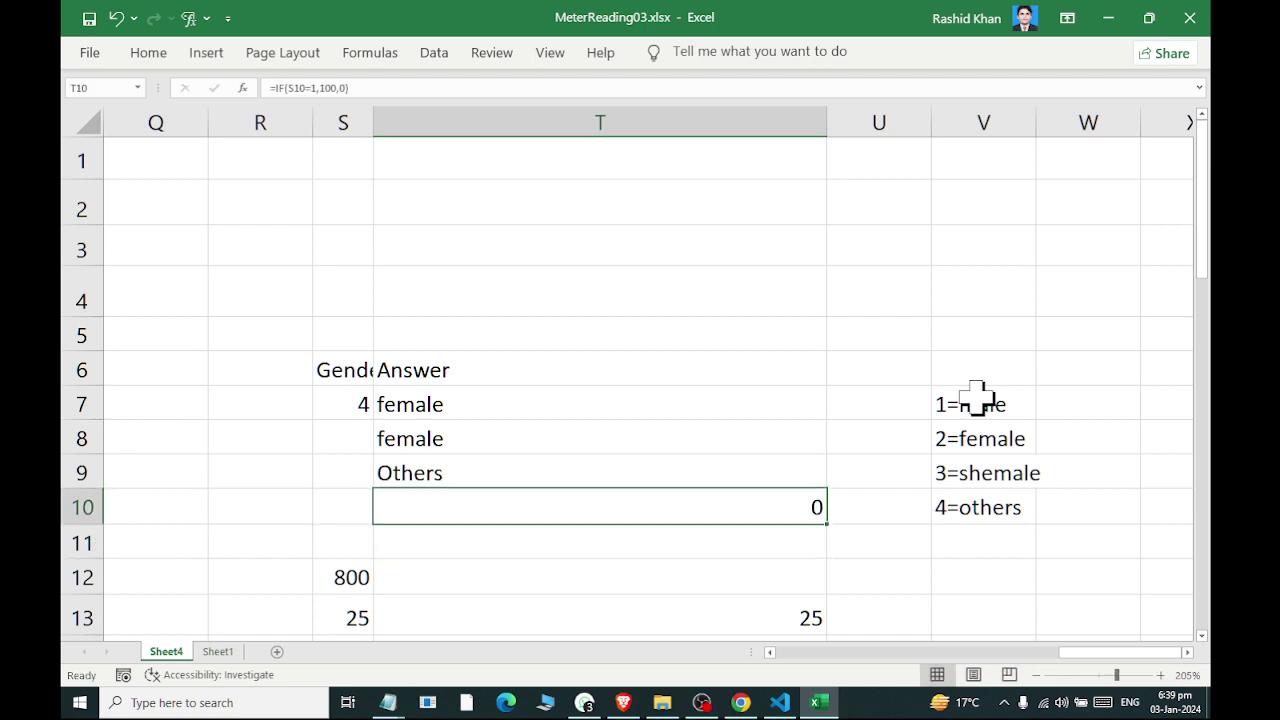
{"action": "key", "text": "Left"}
{"action": "type", "text": "1"}
{"action": "key", "text": "Return"}
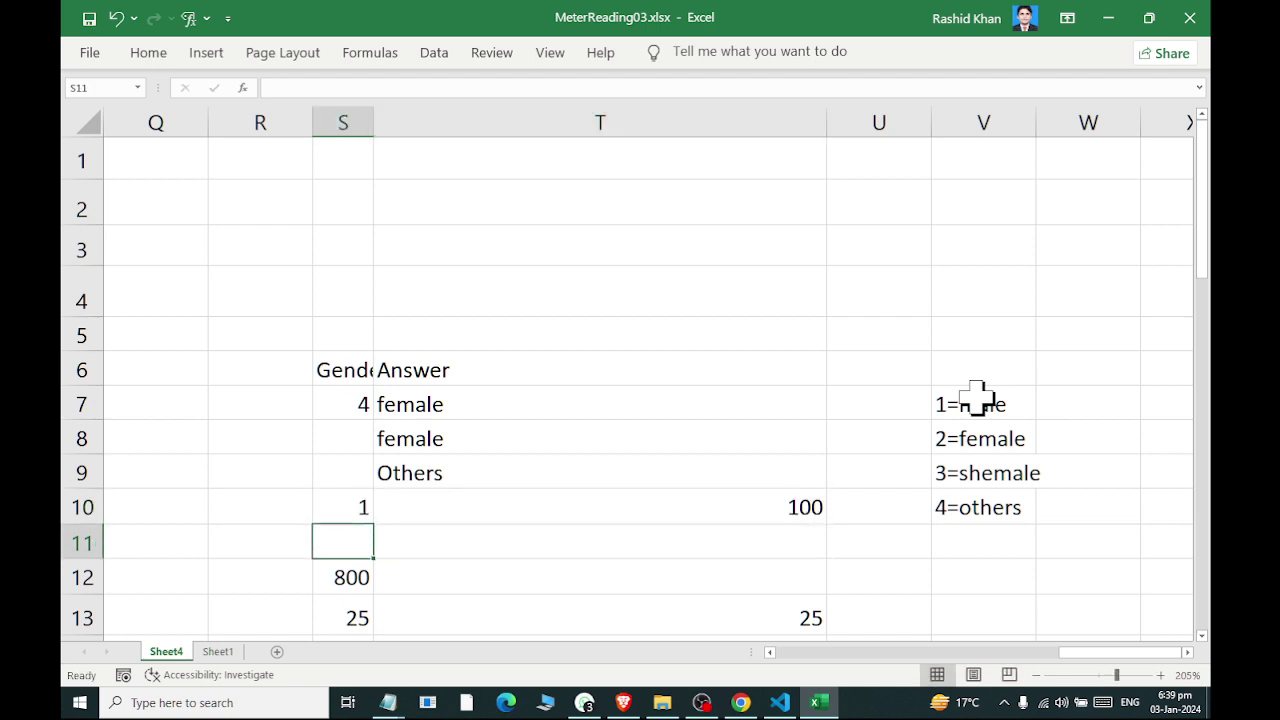
{"action": "key", "text": "Up"}
{"action": "type", "text": "2"}
{"action": "key", "text": "Return"}
Remove the false argument from T10, leaving =IF(S10=1,100)
{"action": "key", "text": "Up"}
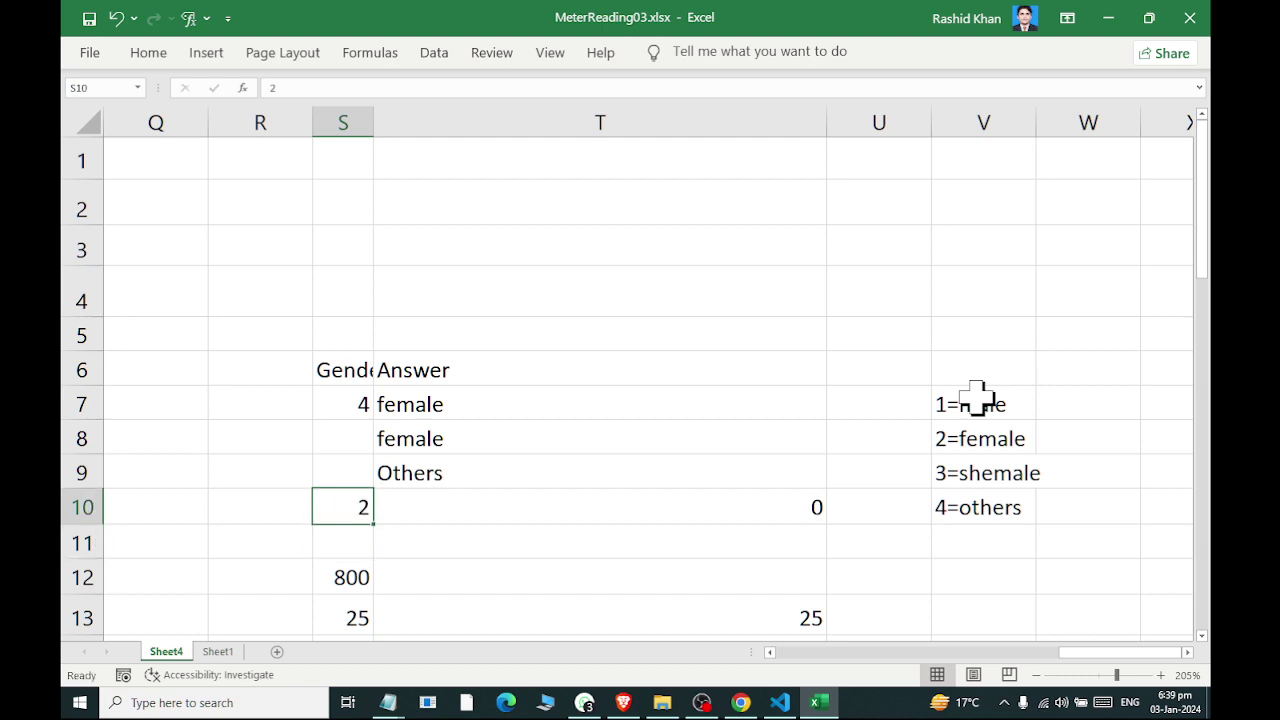
{"action": "key", "text": "Up"}
{"action": "key", "text": "Right"}
{"action": "key", "text": "Down"}
{"action": "key", "text": "F2"}
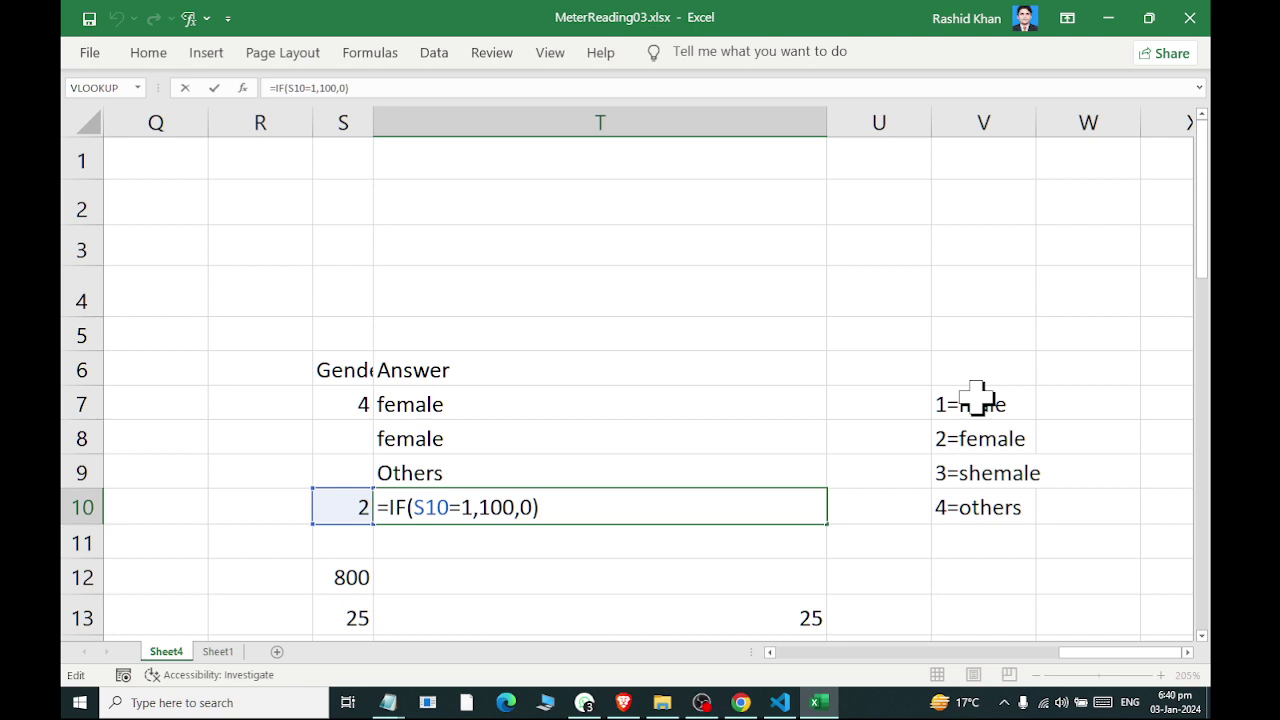
{"action": "key", "text": "Left"}
{"action": "key", "text": "BackSpace"}
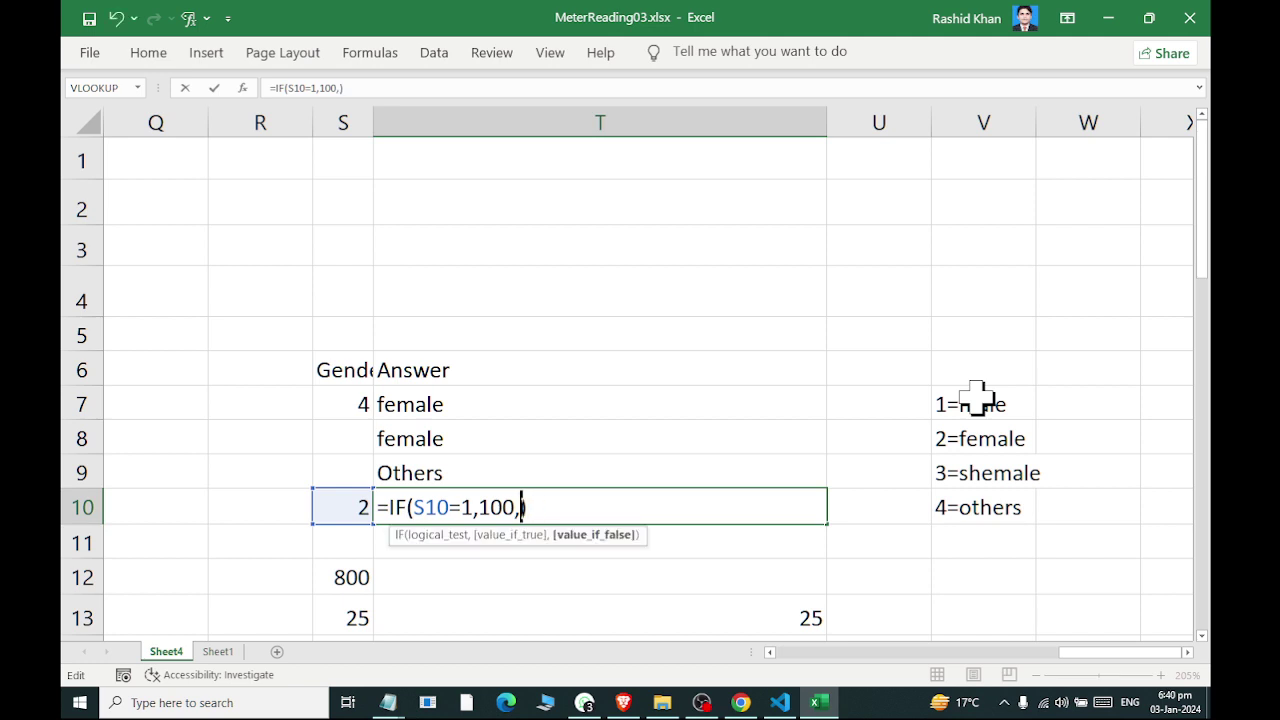
{"action": "key", "text": "BackSpace"}
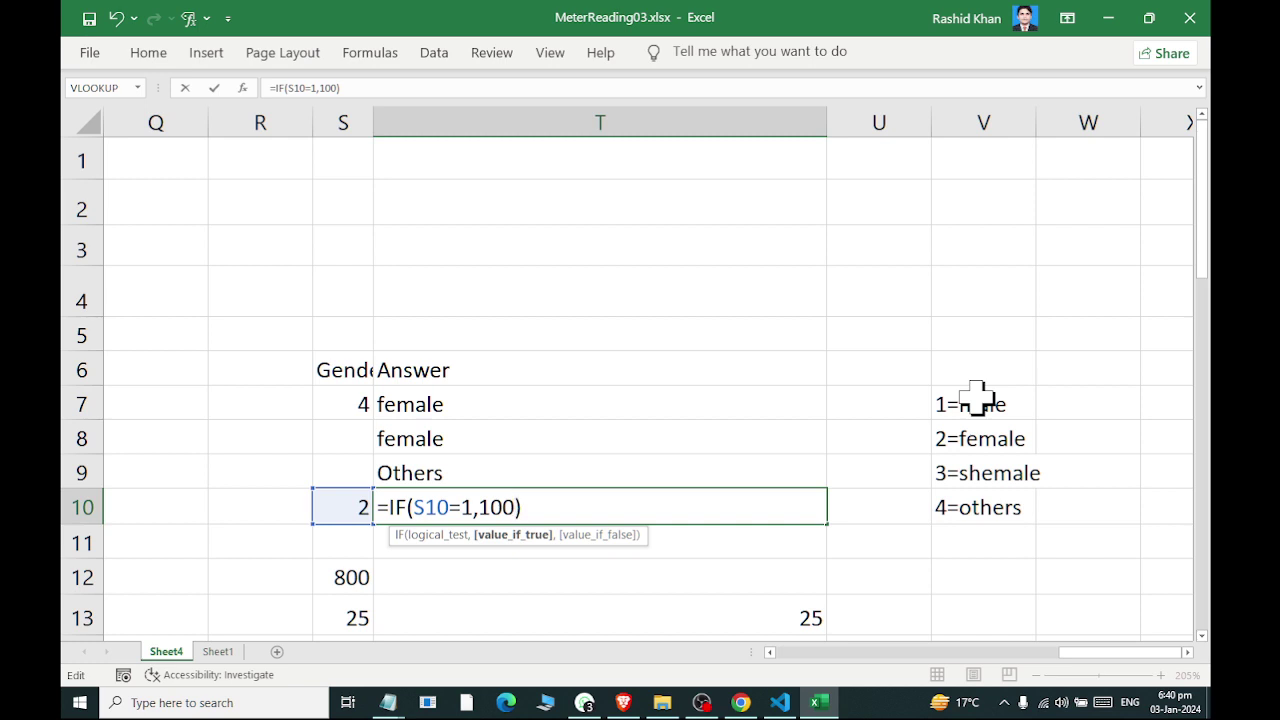
{"action": "key", "text": "Right"}
{"action": "key", "text": "Return"}
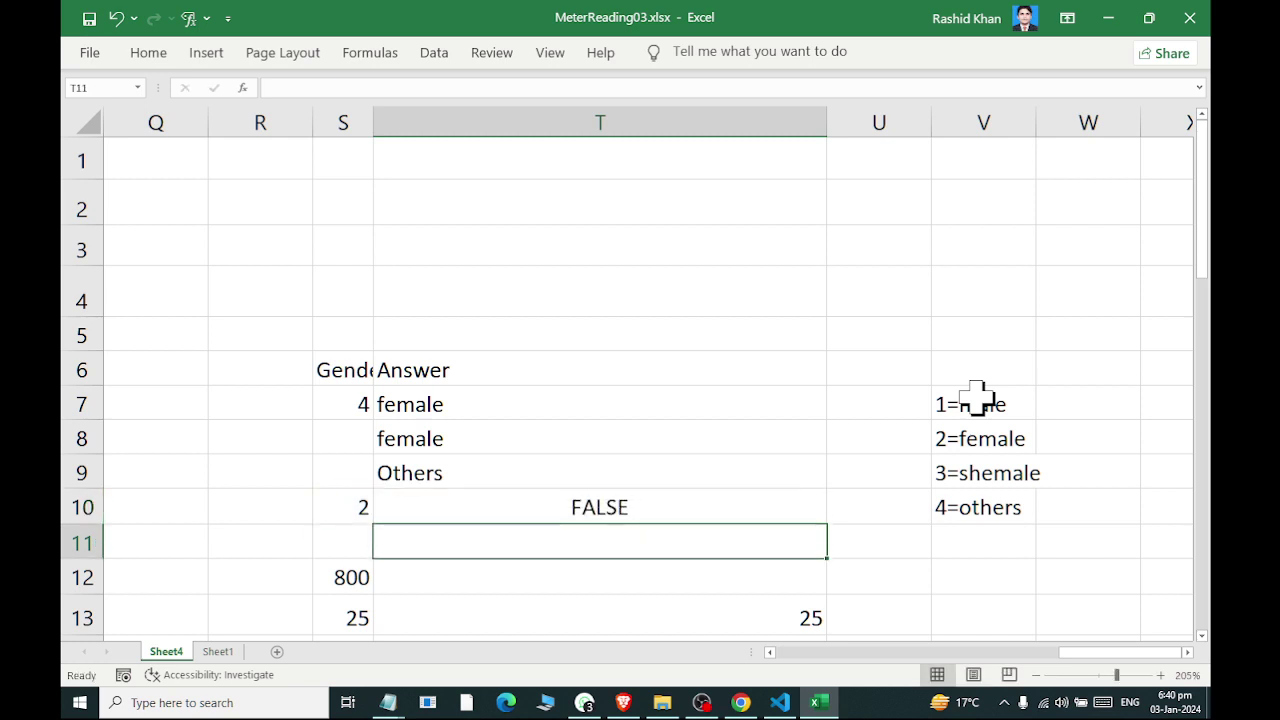
Add an empty-text false result, making T10 =IF(S10=1,100,"")
{"action": "key", "text": "Up"}
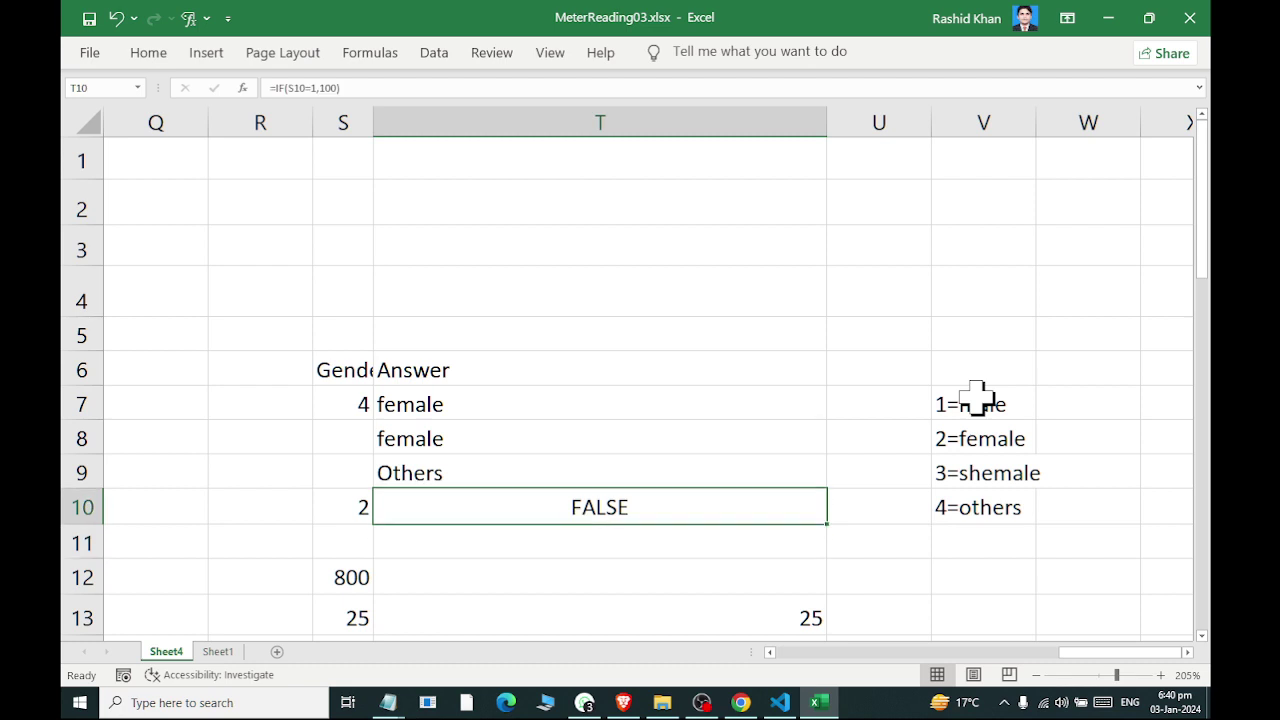
{"action": "key", "text": "F2"}
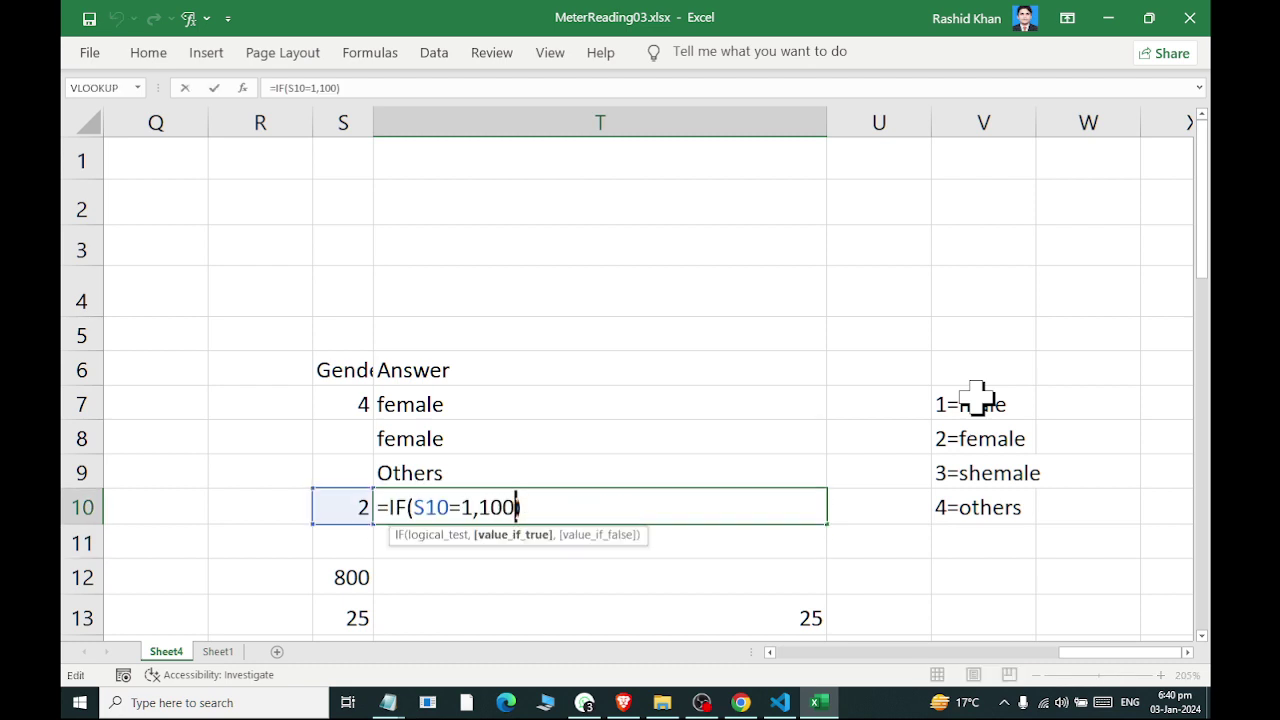
{"action": "type", "text": ","}
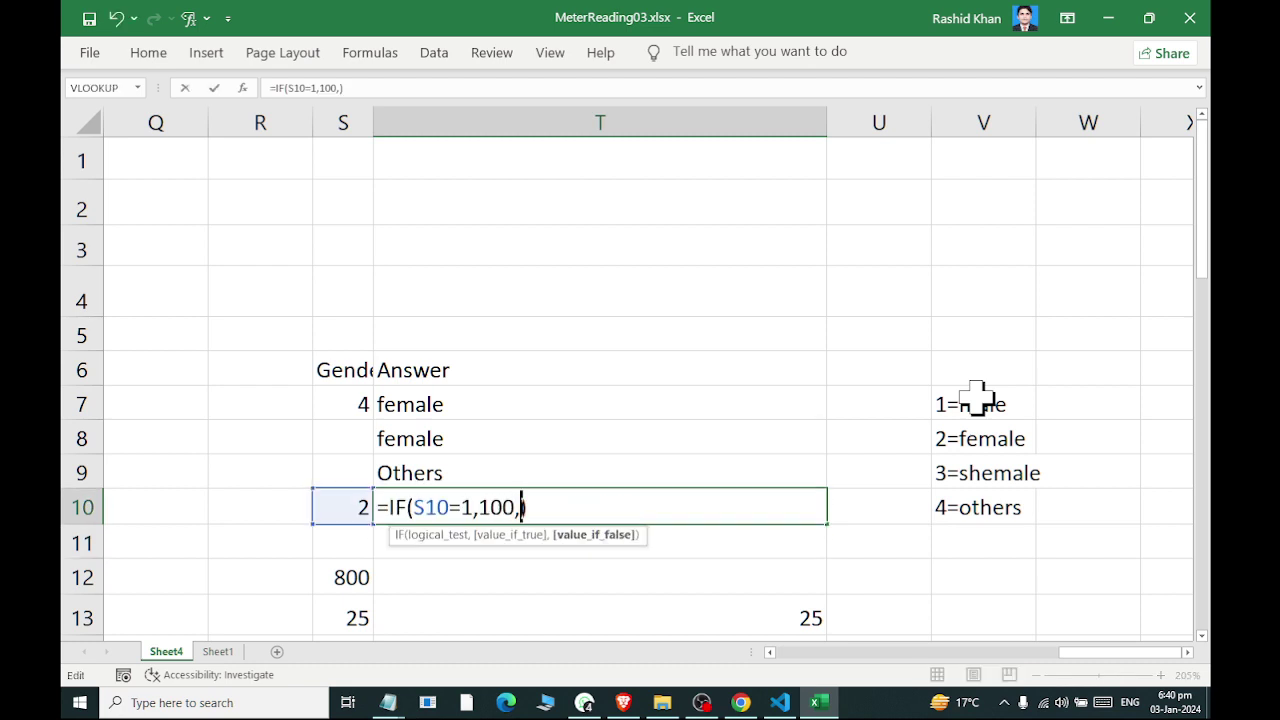
{"action": "type", "text": "\"\""}
{"action": "key", "text": "Return"}
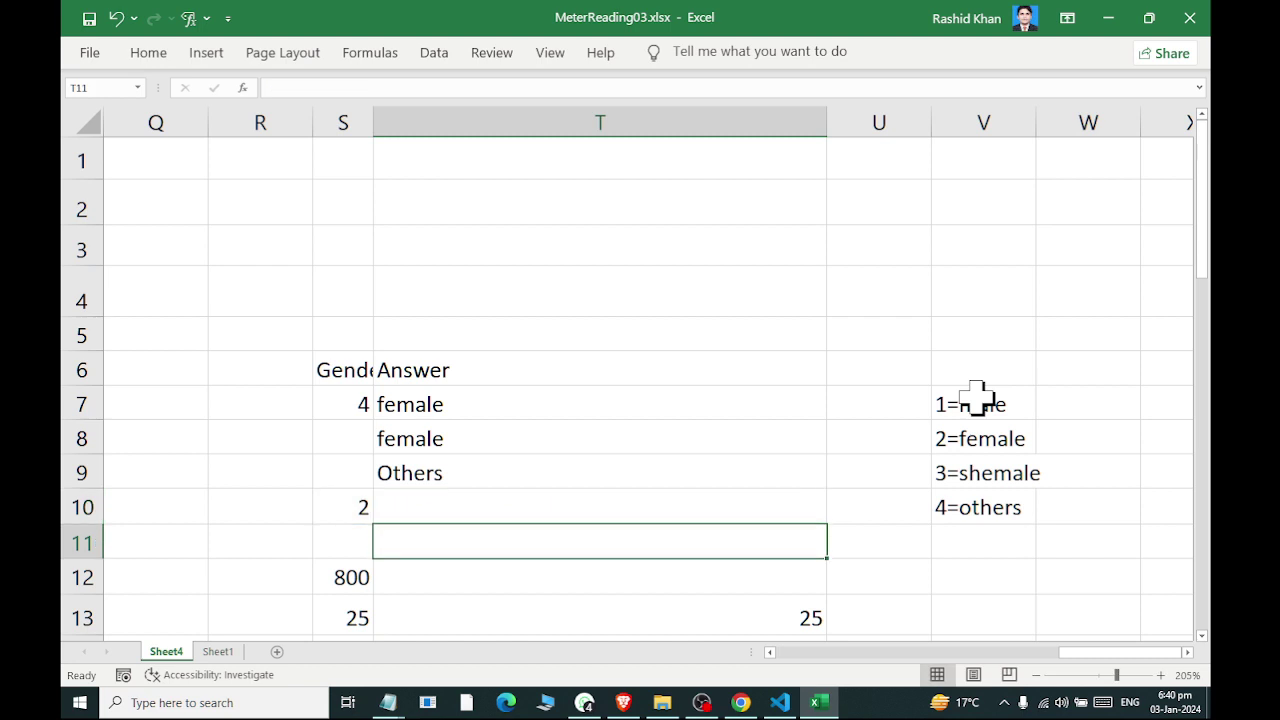
{"action": "key", "text": "Up"}
Test T10 by entering codes 1, 2 and 3 in S10
{"action": "key", "text": "F2"}
{"action": "key", "text": "Escape"}
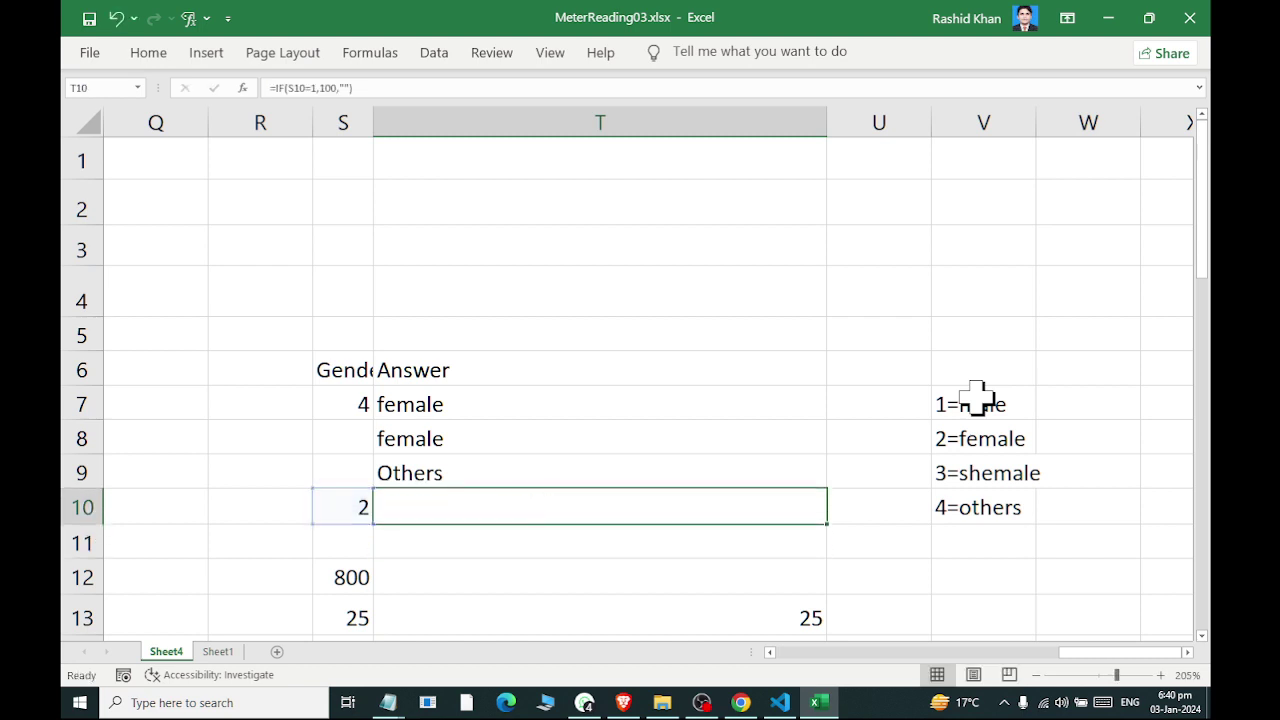
{"action": "key", "text": "Left"}
{"action": "type", "text": "1"}
{"action": "key", "text": "Return"}
{"action": "key", "text": "Up"}
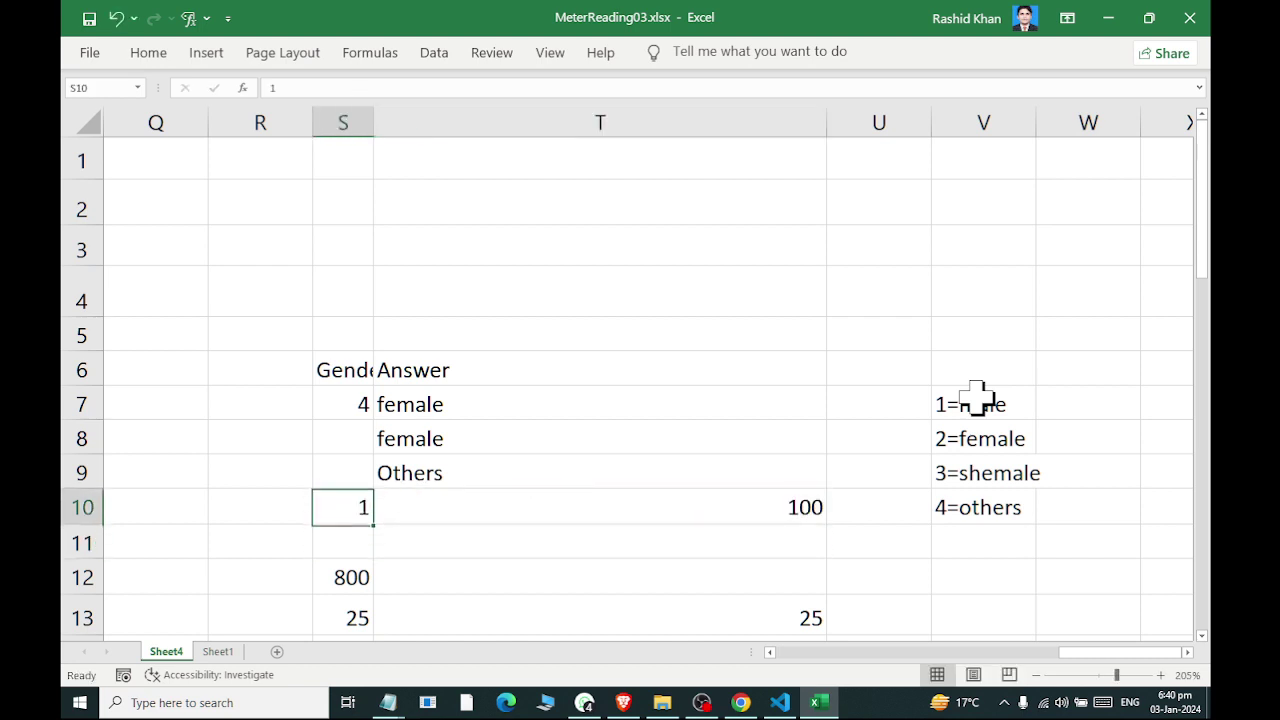
{"action": "key", "text": "F2"}
{"action": "key", "text": "BackSpace"}
{"action": "type", "text": "2"}
{"action": "key", "text": "Up"}
{"action": "type", "text": "3"}
{"action": "key", "text": "Up"}
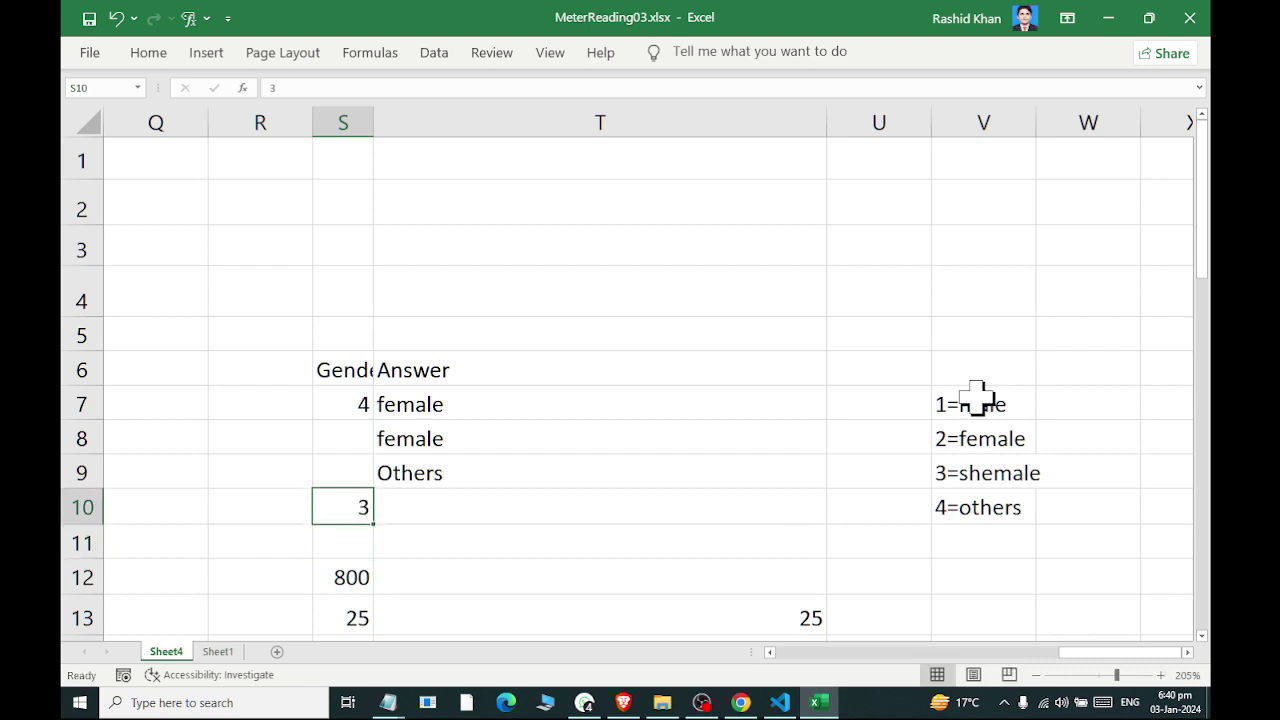
Change T10's false result from "" to 0, then return toward the meter-reading table
{"action": "key", "text": "Right"}
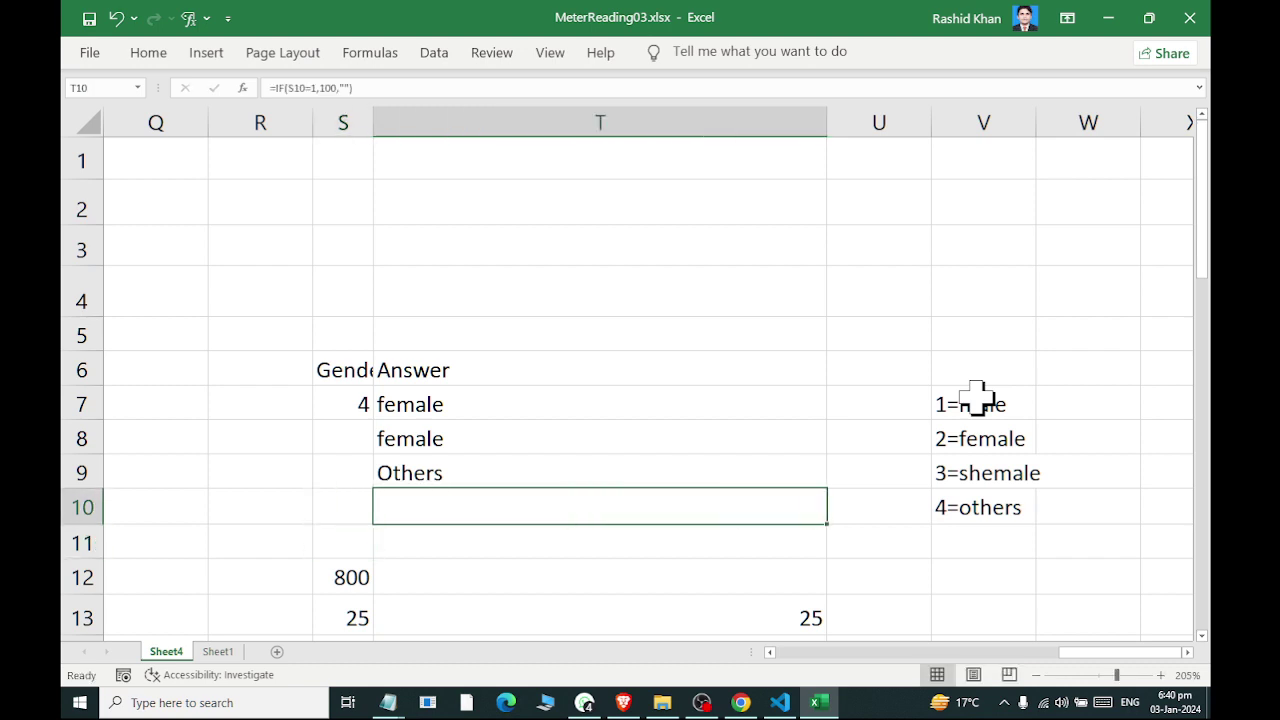
{"action": "key", "text": "F2"}
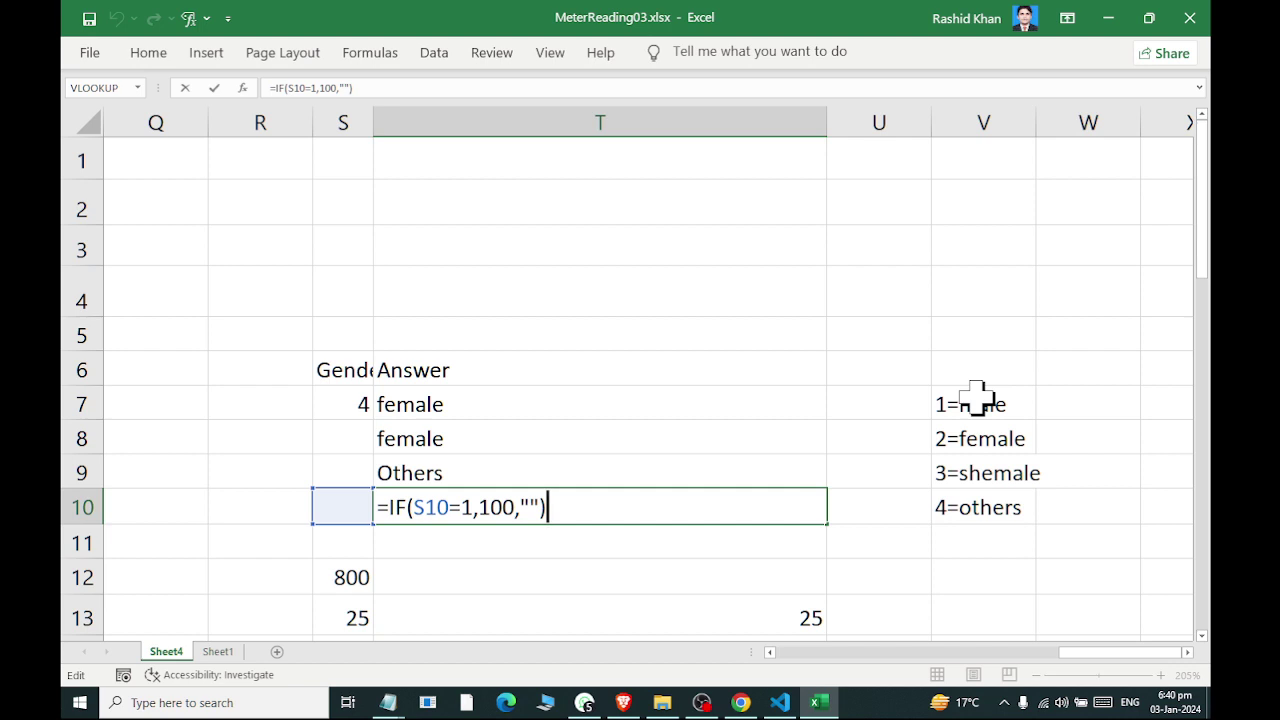
{"action": "key", "text": "BackSpace"}
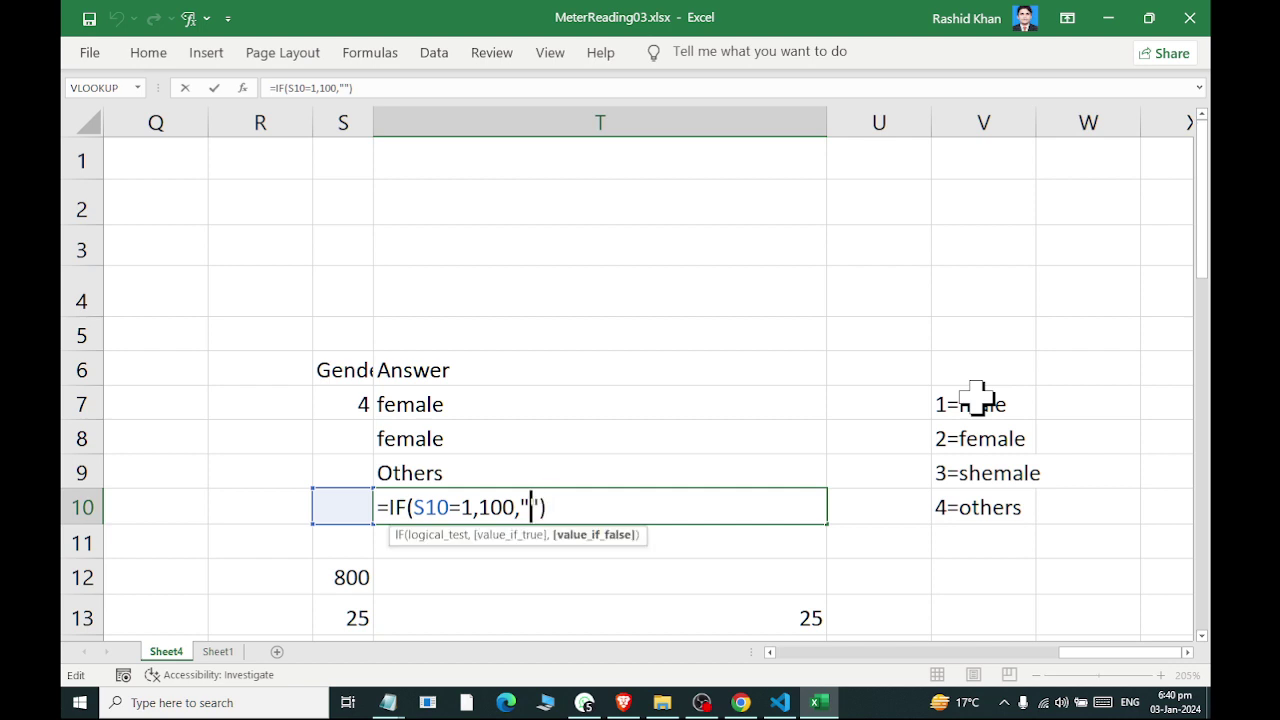
{"action": "key", "text": "BackSpace"}
{"action": "key", "text": "BackSpace"}
{"action": "type", "text": "0"}
{"action": "key", "text": "Return"}
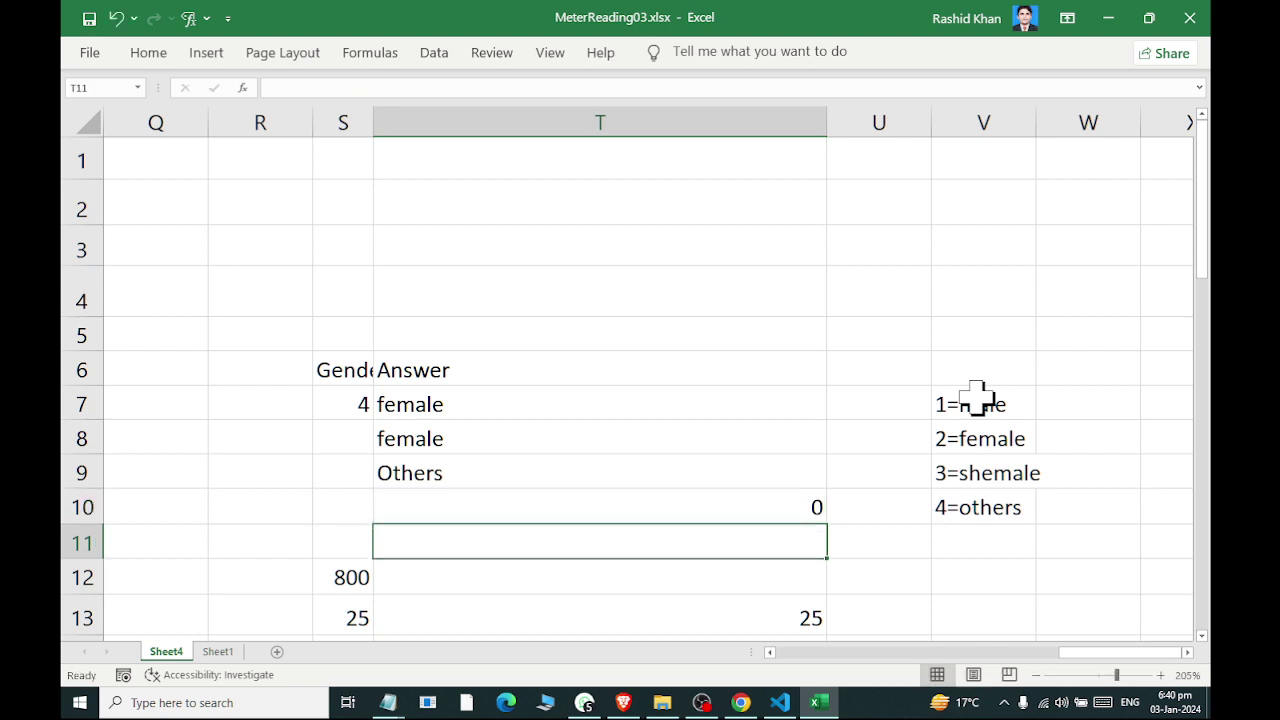
{"action": "key", "text": "Left"}
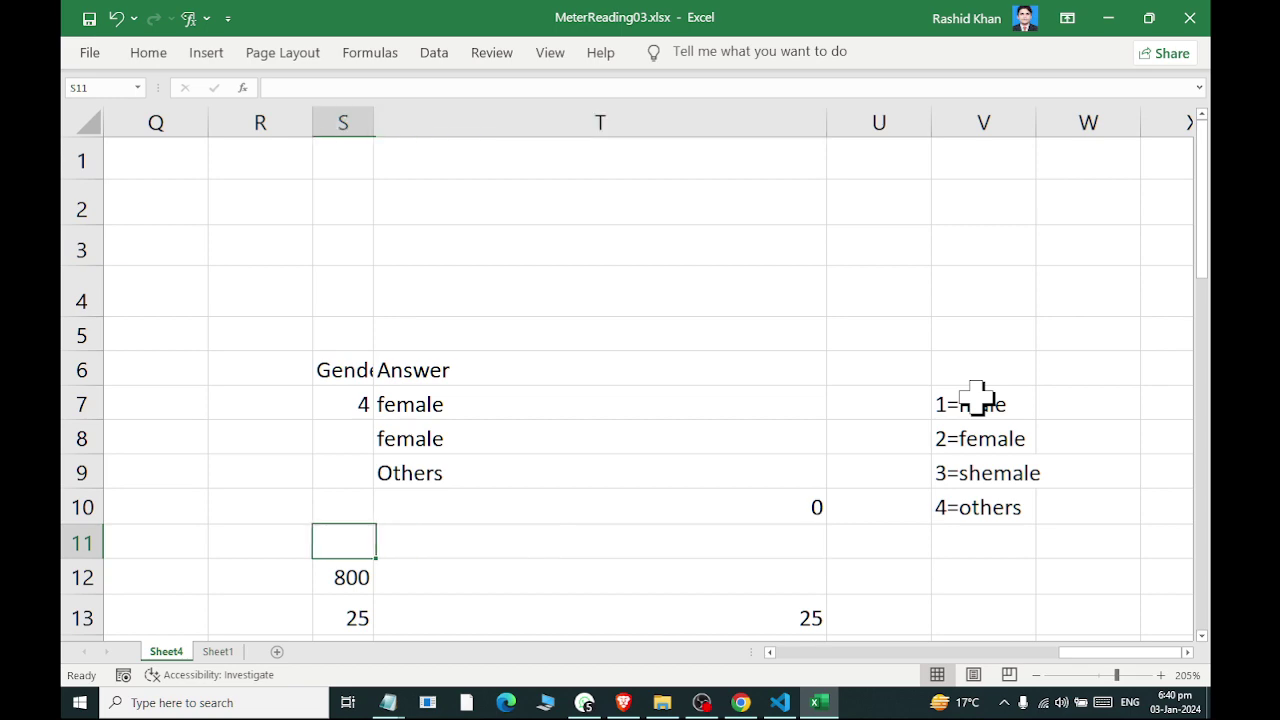
{"action": "key", "text": "Left"}
{"action": "key", "text": "Left"}
{"action": "key", "text": "Left"}
{"action": "key", "text": "Left"}
{"action": "key", "text": "Left"}
{"action": "key", "text": "Left"}
{"action": "key", "text": "Left"}
{"action": "key", "text": "Left"}
{"action": "key", "text": "Left"}
{"action": "key", "text": "Left"}
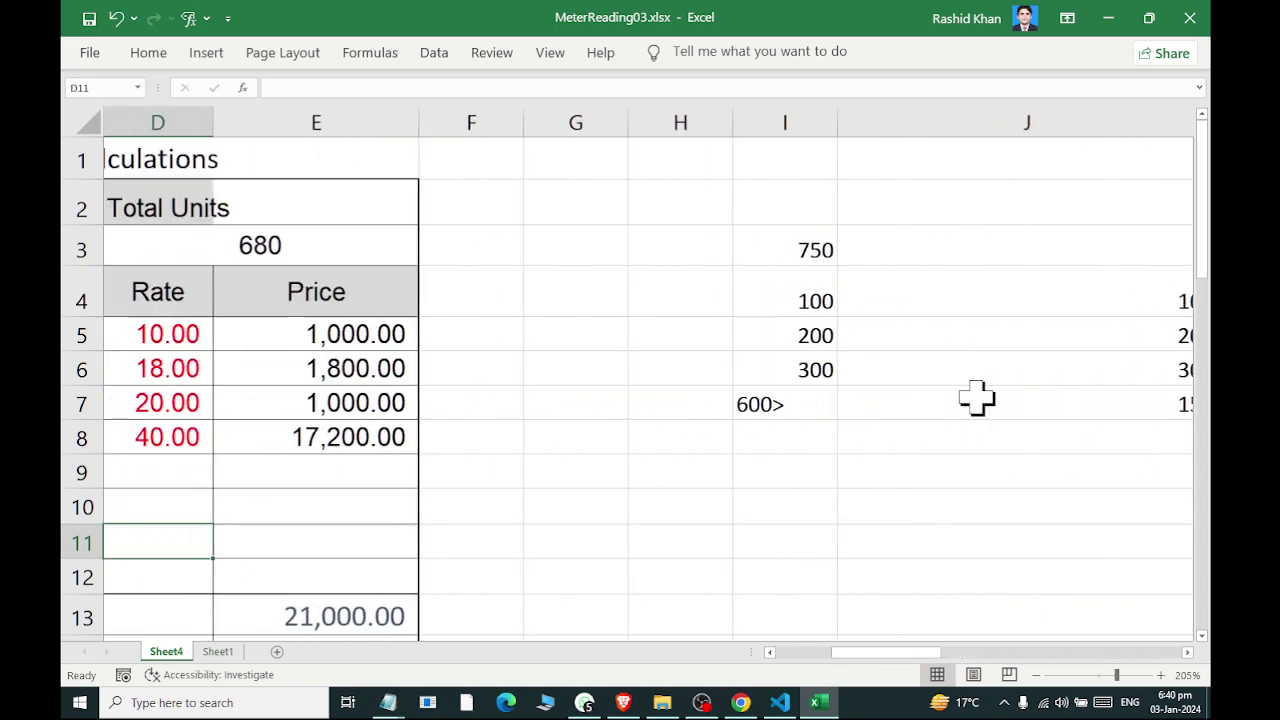
Delete the Units values in C5:C8, then check the Total Units formula and its name
{"action": "key", "text": "Up"}
{"action": "key", "text": "Left"}
{"action": "key", "text": "Left"}
{"action": "key", "text": "Left"}
{"action": "key", "text": "Up"}
{"action": "key", "text": "Up"}
{"action": "key", "text": "Up"}
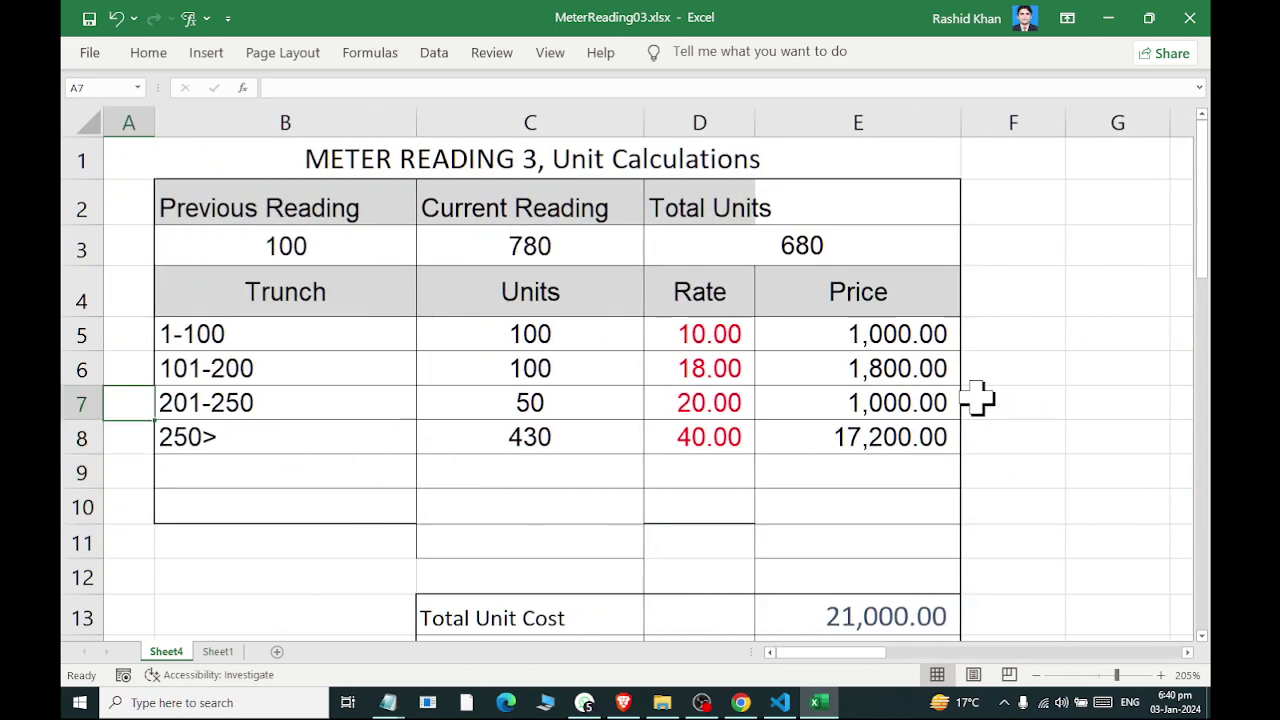
{"action": "key", "text": "Up"}
{"action": "key", "text": "Right"}
{"action": "key", "text": "Right"}
{"action": "key", "text": "Up"}
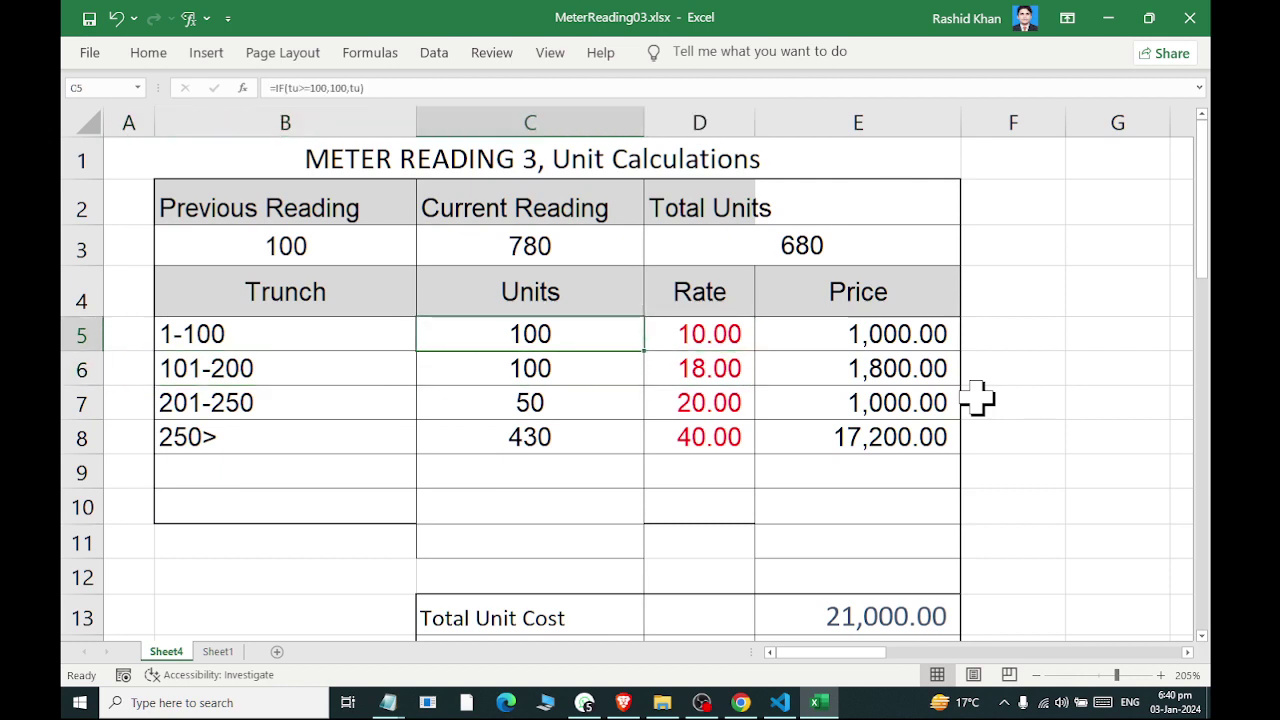
{"action": "key", "text": "shift+Down"}
{"action": "key", "text": "shift+Down"}
{"action": "key", "text": "shift+Down"}
{"action": "key", "text": "Delete"}
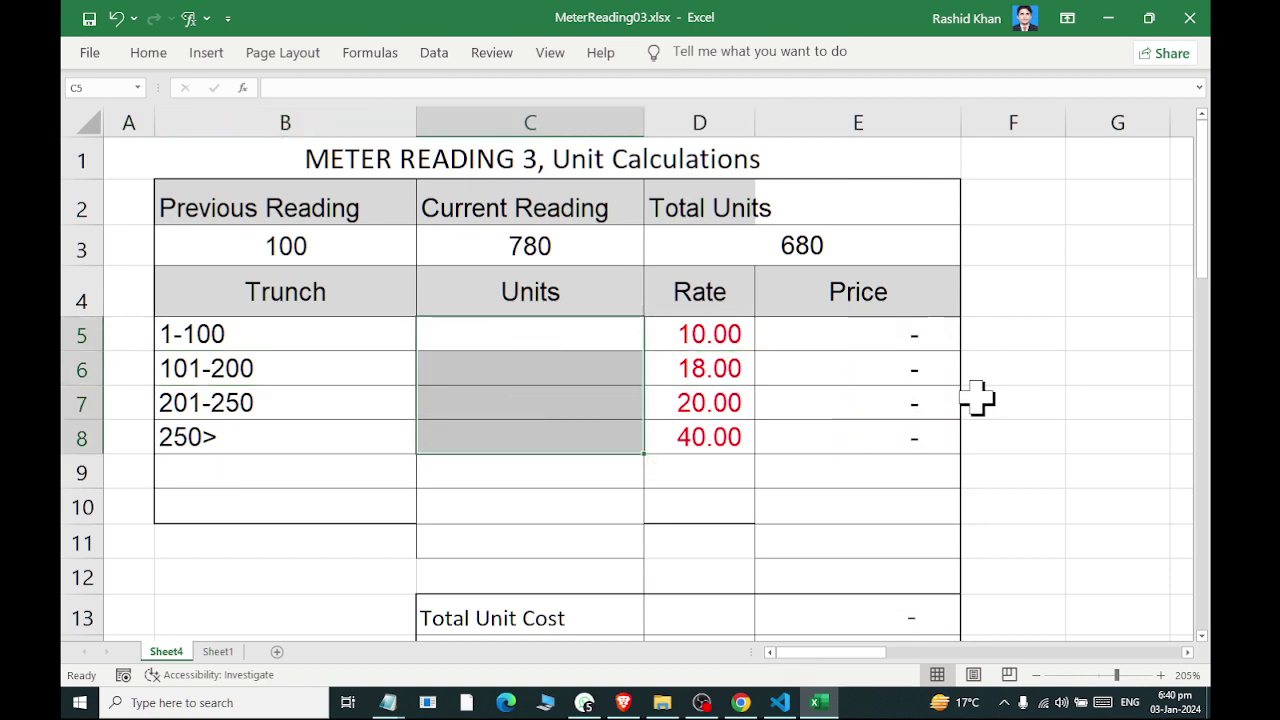
{"action": "key", "text": "shift+Up"}
{"action": "key", "text": "shift+Up"}
{"action": "key", "text": "shift+Up"}
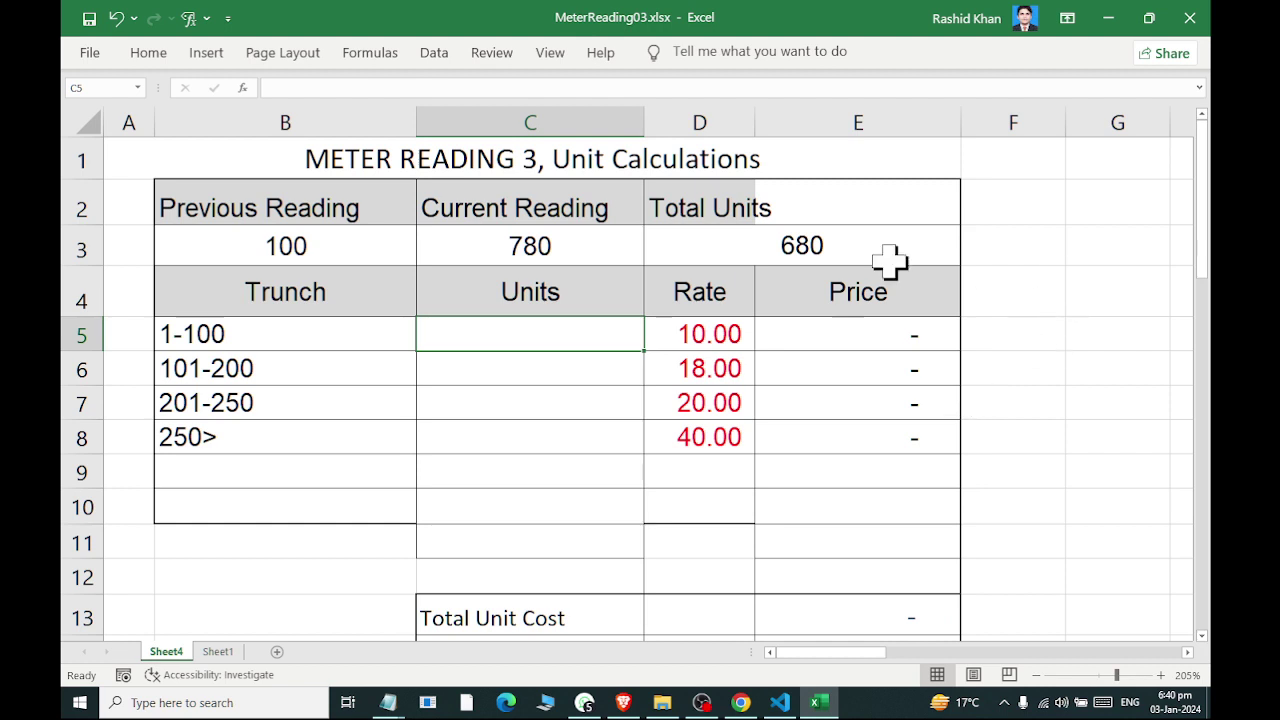
{"action": "left_click", "coordinate": [801, 243]}
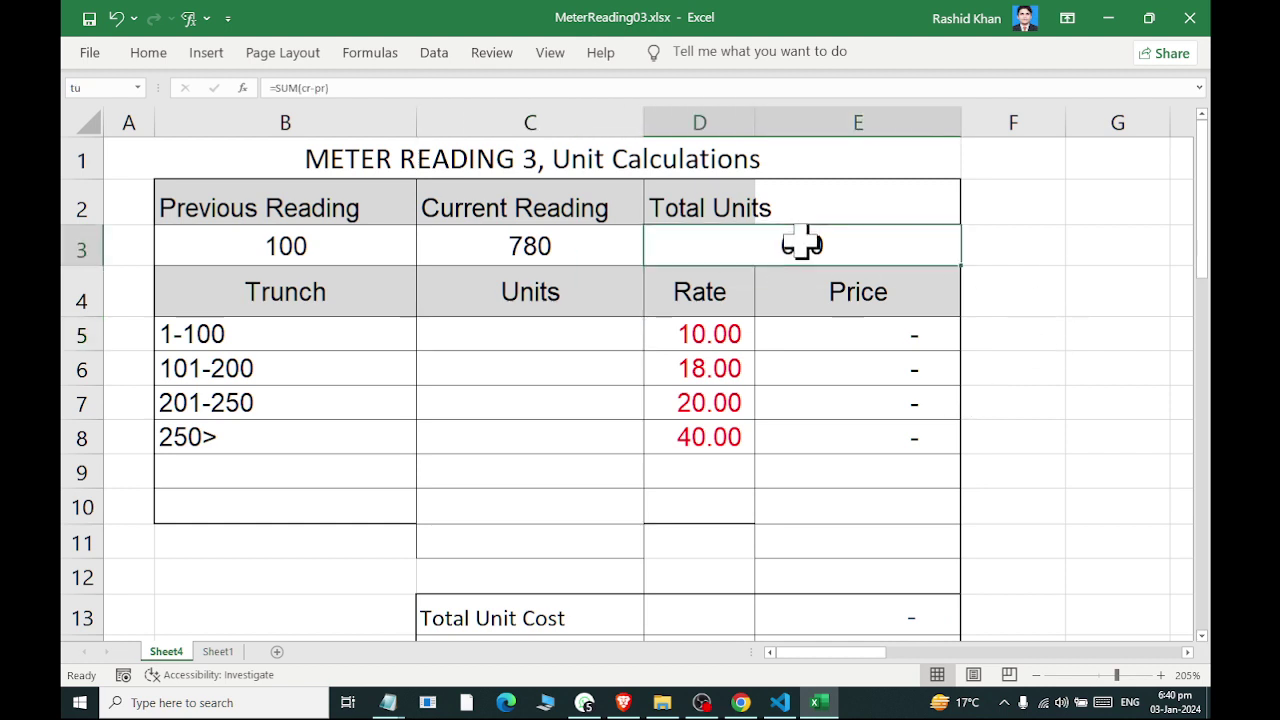
{"action": "left_click", "coordinate": [545, 336]}
{"action": "left_click", "coordinate": [555, 375]}
{"action": "left_click", "coordinate": [562, 398]}
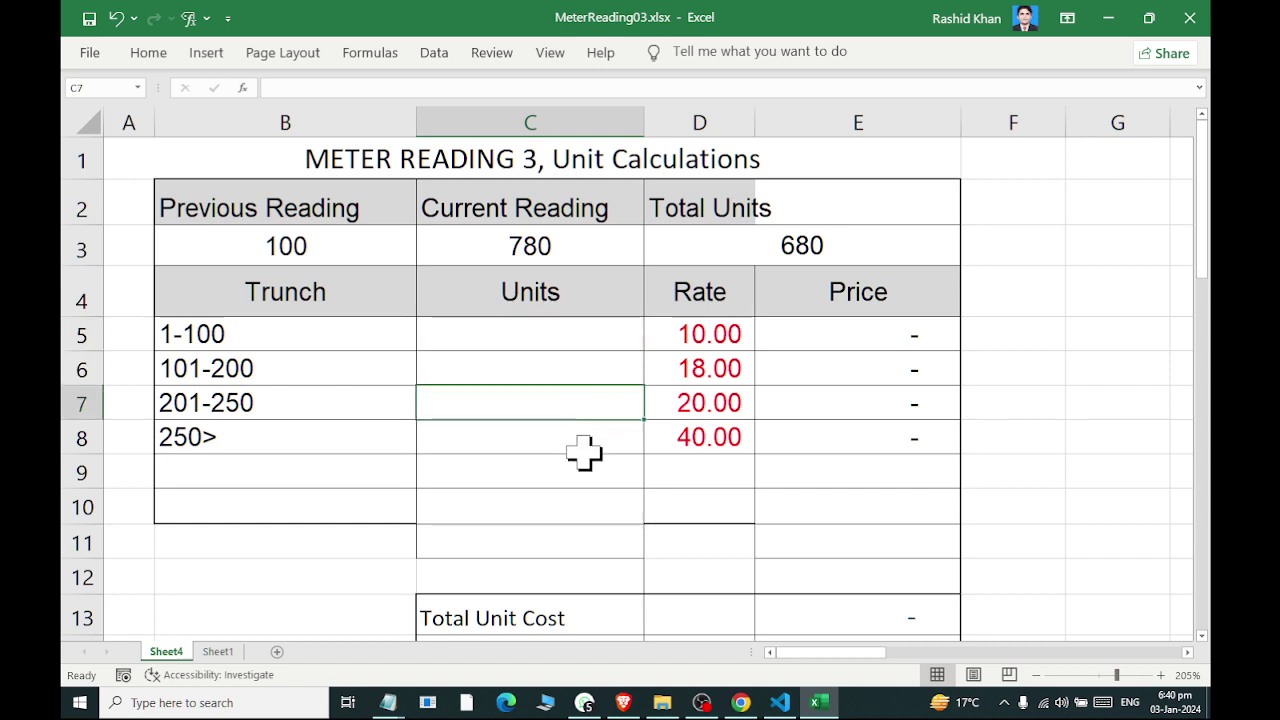
{"action": "left_click", "coordinate": [584, 448]}
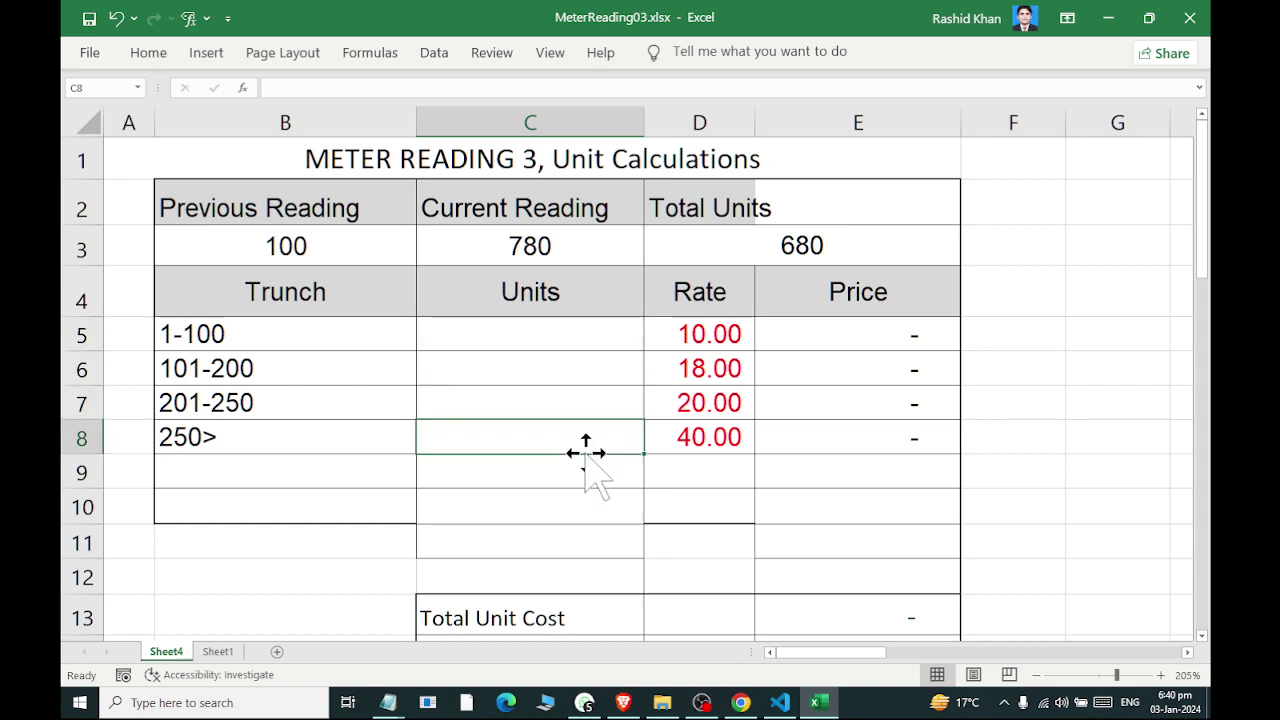
{"action": "left_click", "coordinate": [300, 245]}
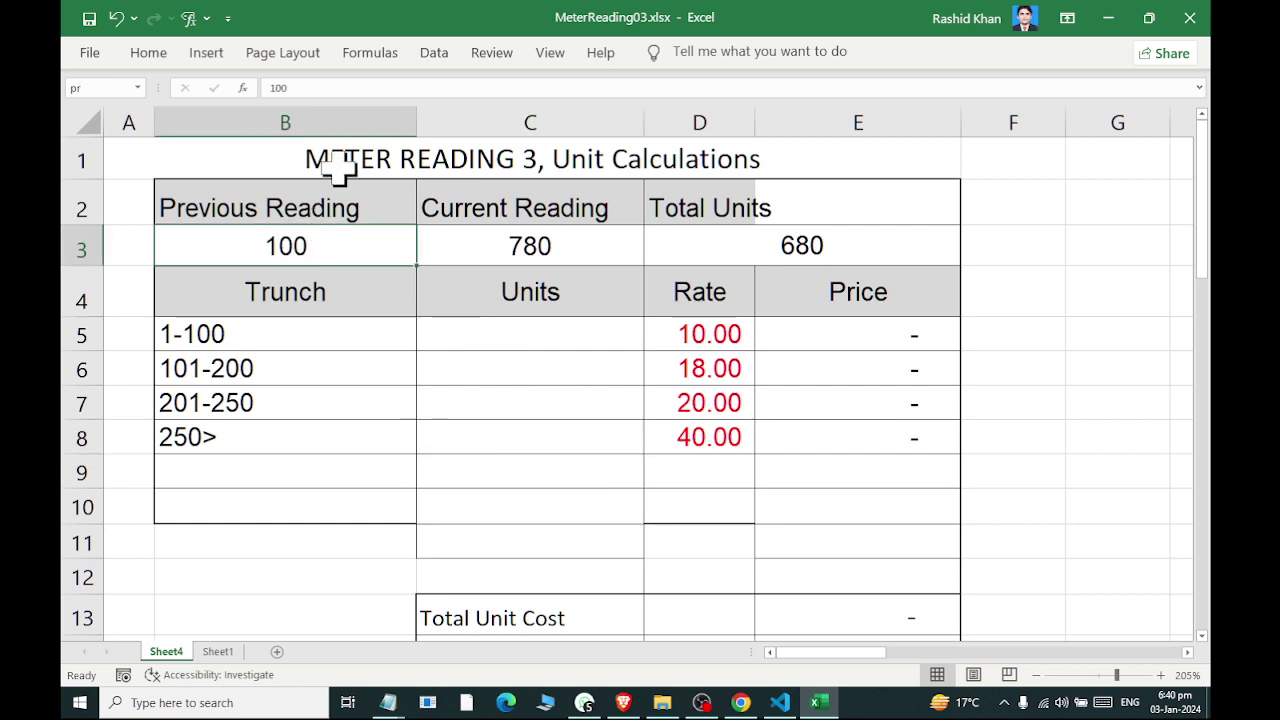
{"action": "left_click", "coordinate": [409, 52]}
{"action": "left_click", "coordinate": [608, 98]}
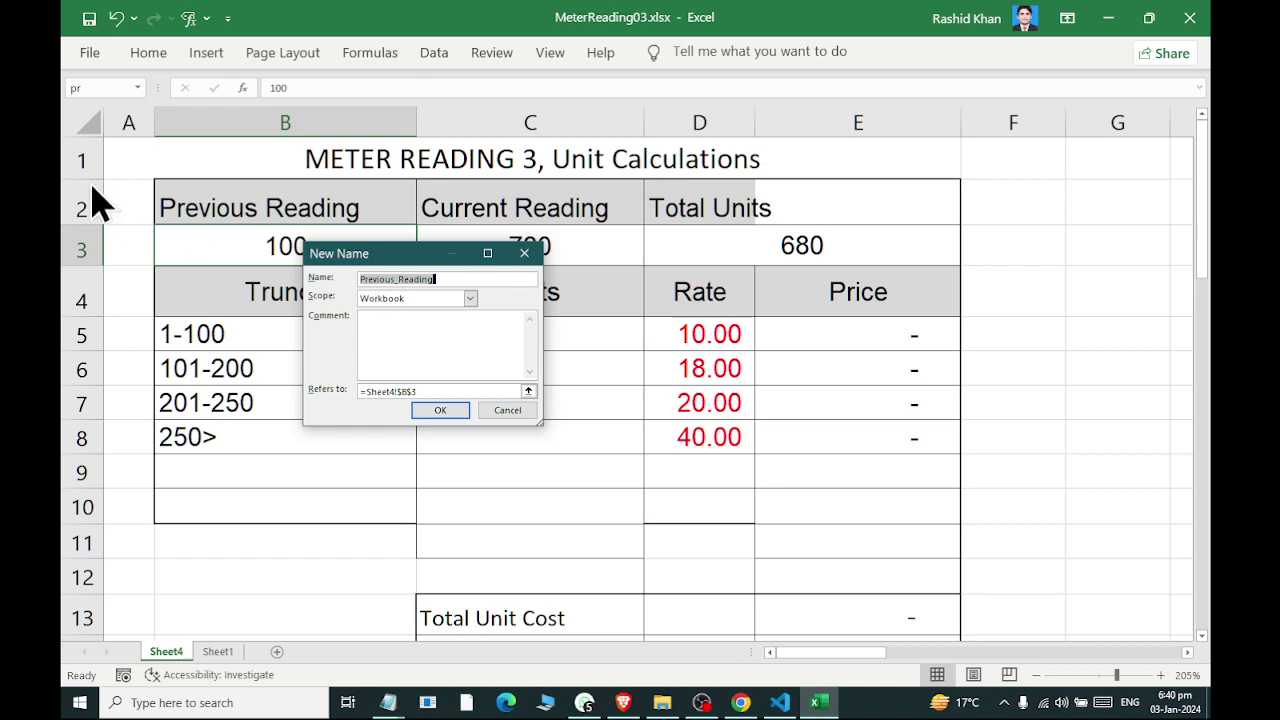
{"action": "key", "text": "Return"}
{"action": "left_click", "coordinate": [535, 245]}
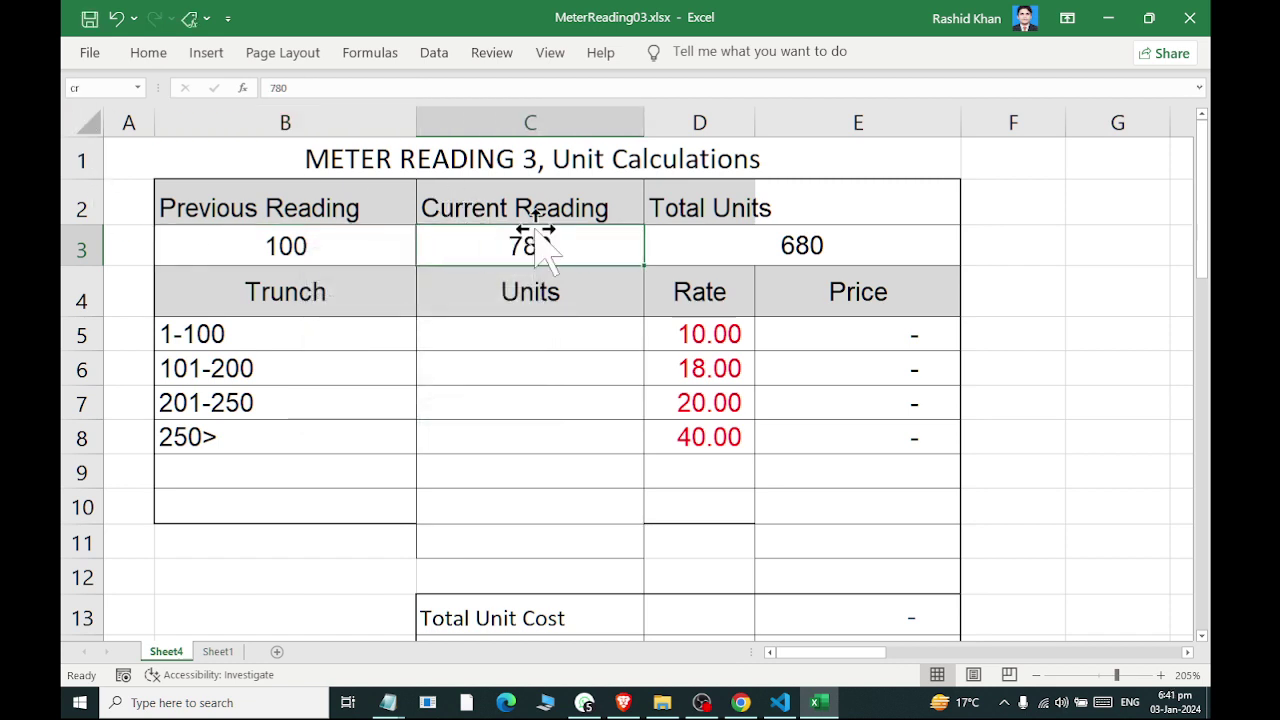
{"action": "left_click", "coordinate": [369, 52]}
{"action": "left_click", "coordinate": [590, 99]}
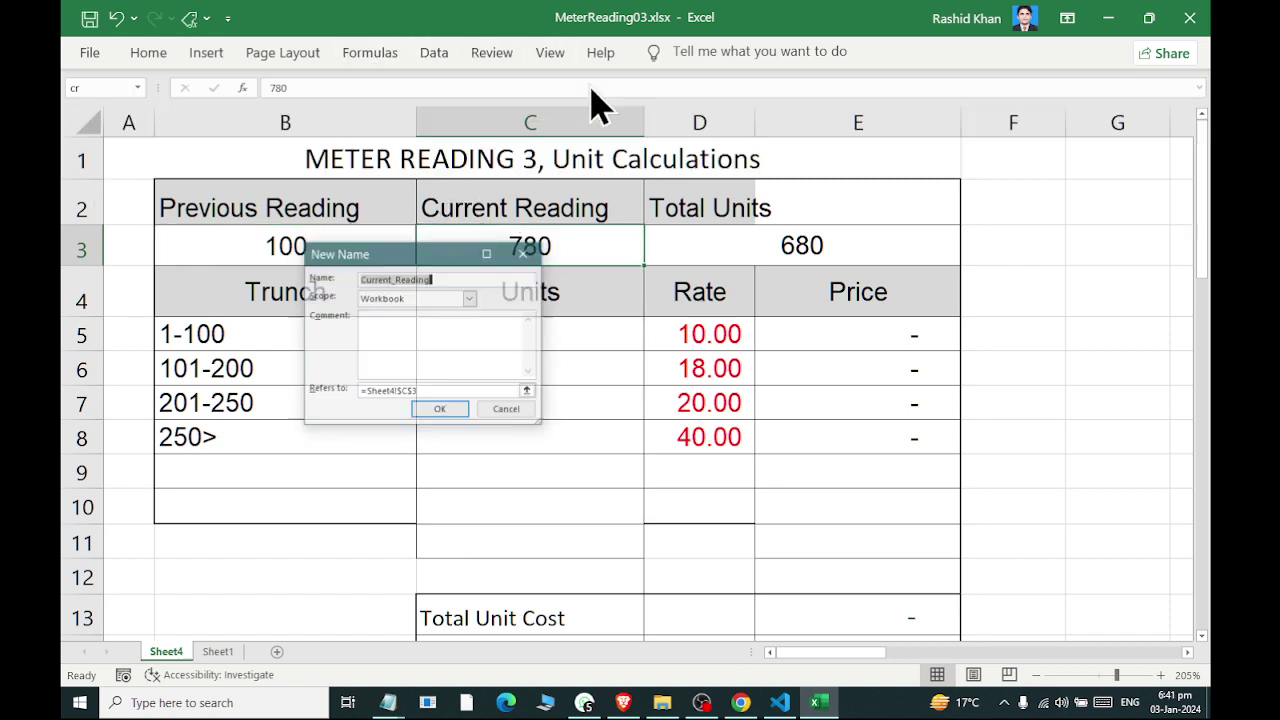
{"action": "key", "text": "Return"}
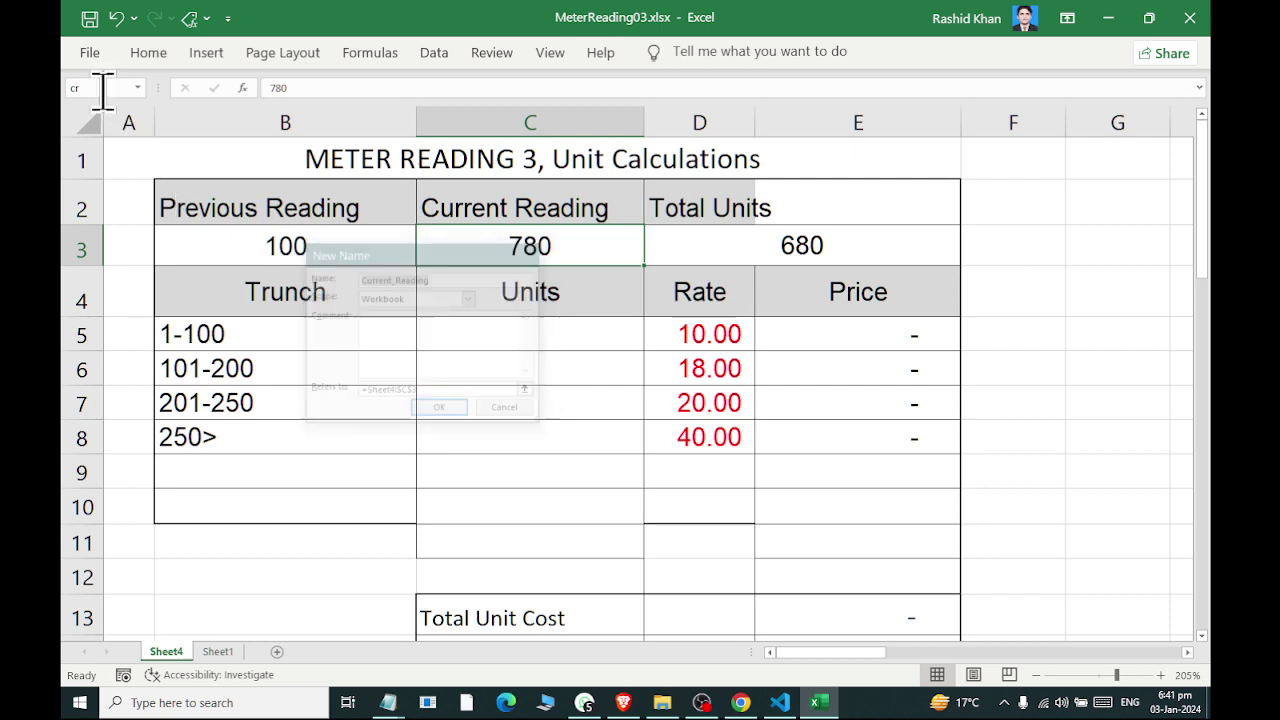
{"action": "left_click", "coordinate": [823, 251]}
{"action": "left_click", "coordinate": [430, 58]}
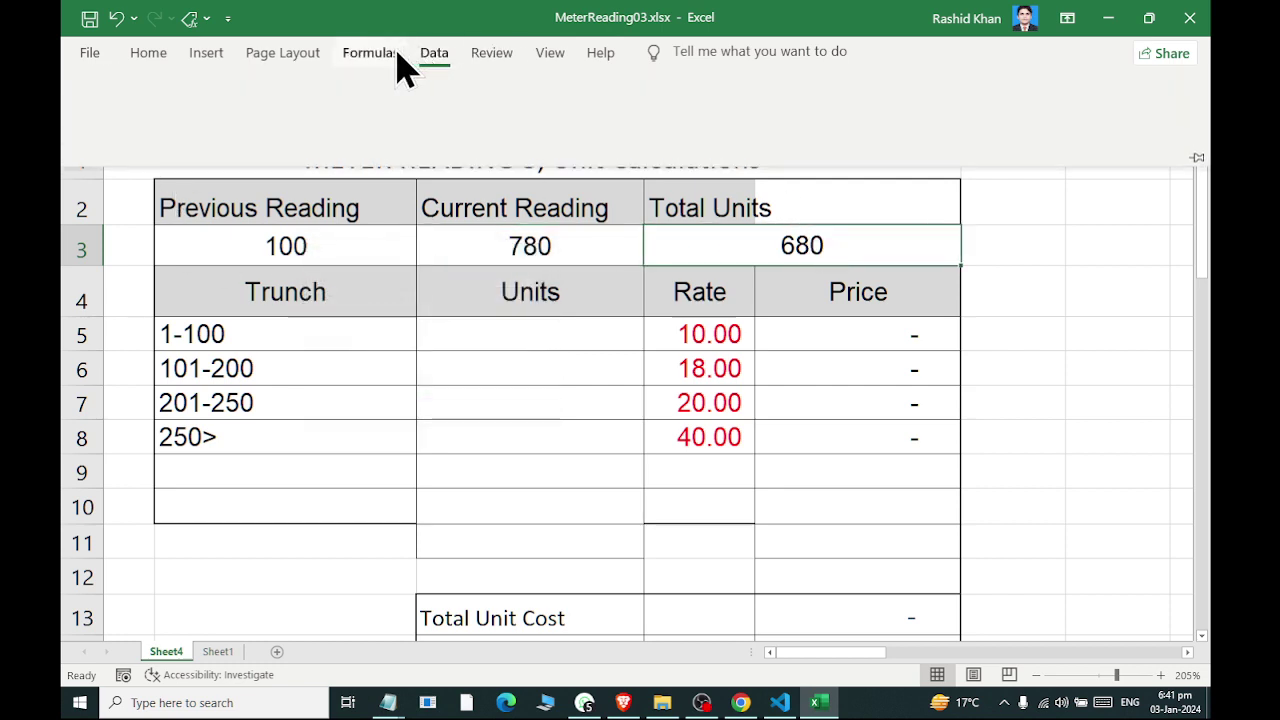
{"action": "left_click", "coordinate": [375, 55]}
{"action": "left_click", "coordinate": [600, 87]}
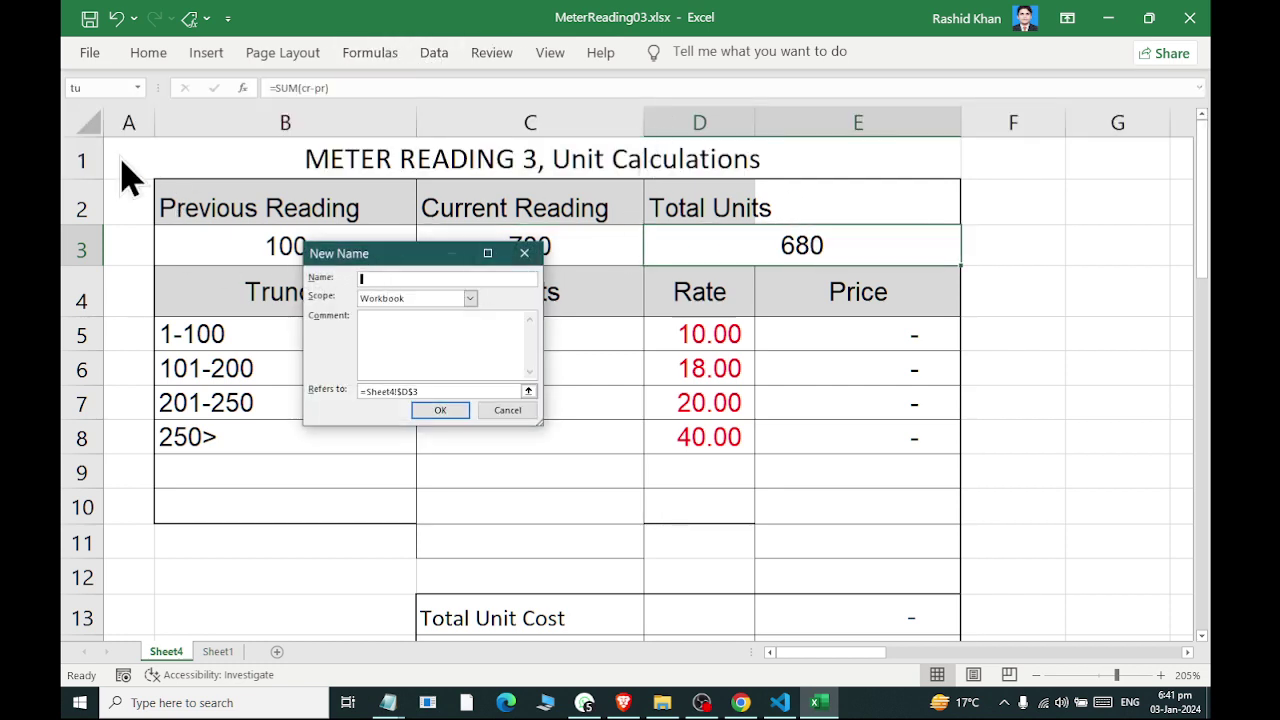
{"action": "key", "text": "Escape"}
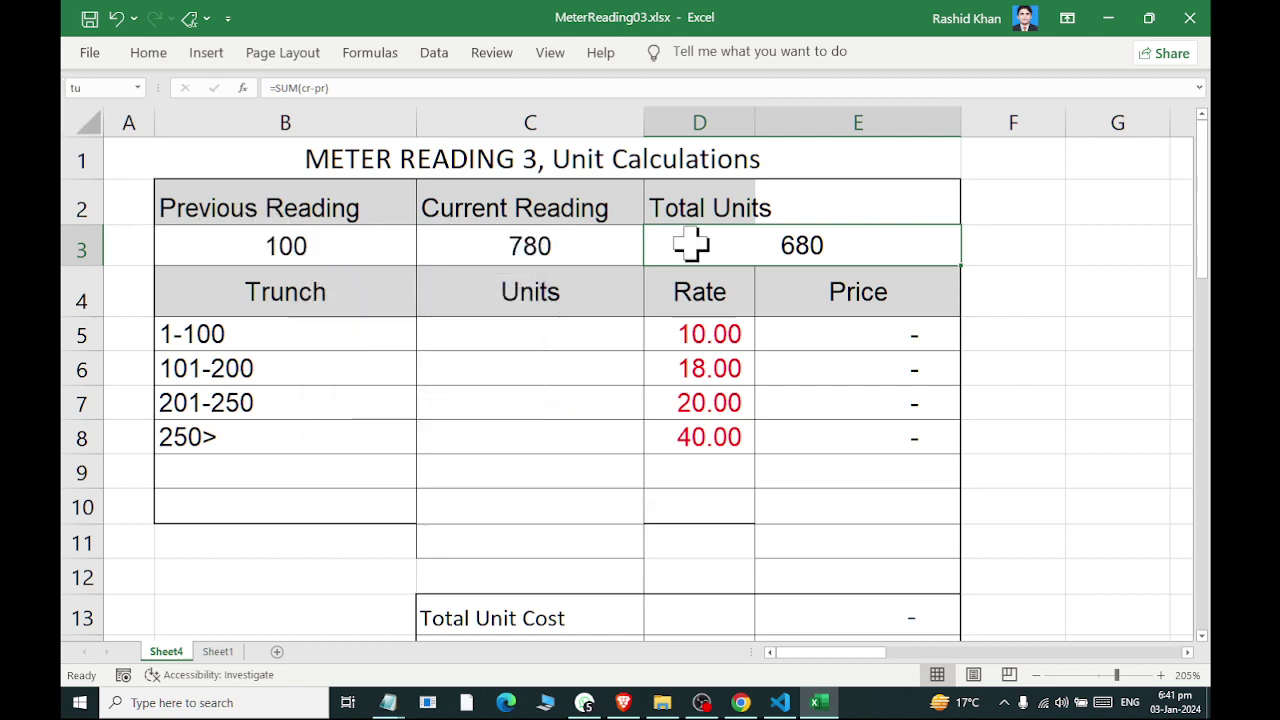
Enter =IF(tu>=100,100,tu) in C5 to cap the first slab's units at 100
{"action": "left_click", "coordinate": [477, 334]}
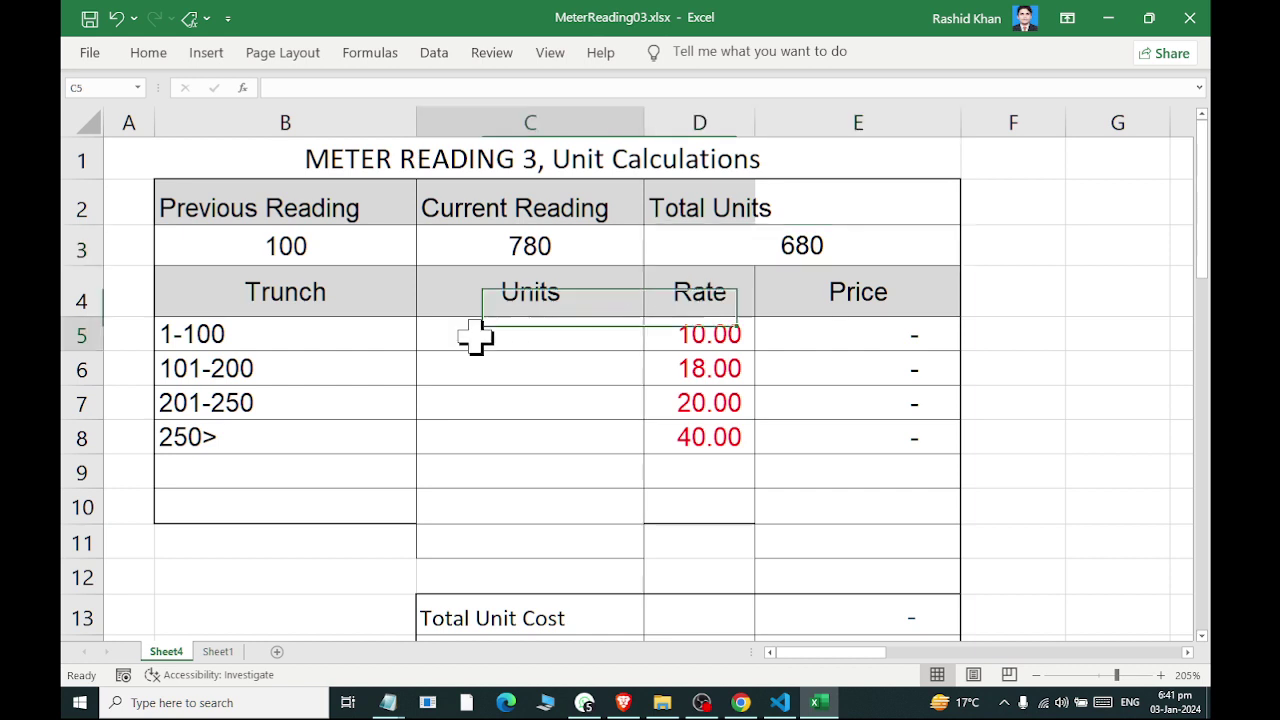
{"action": "type", "text": "=if("}
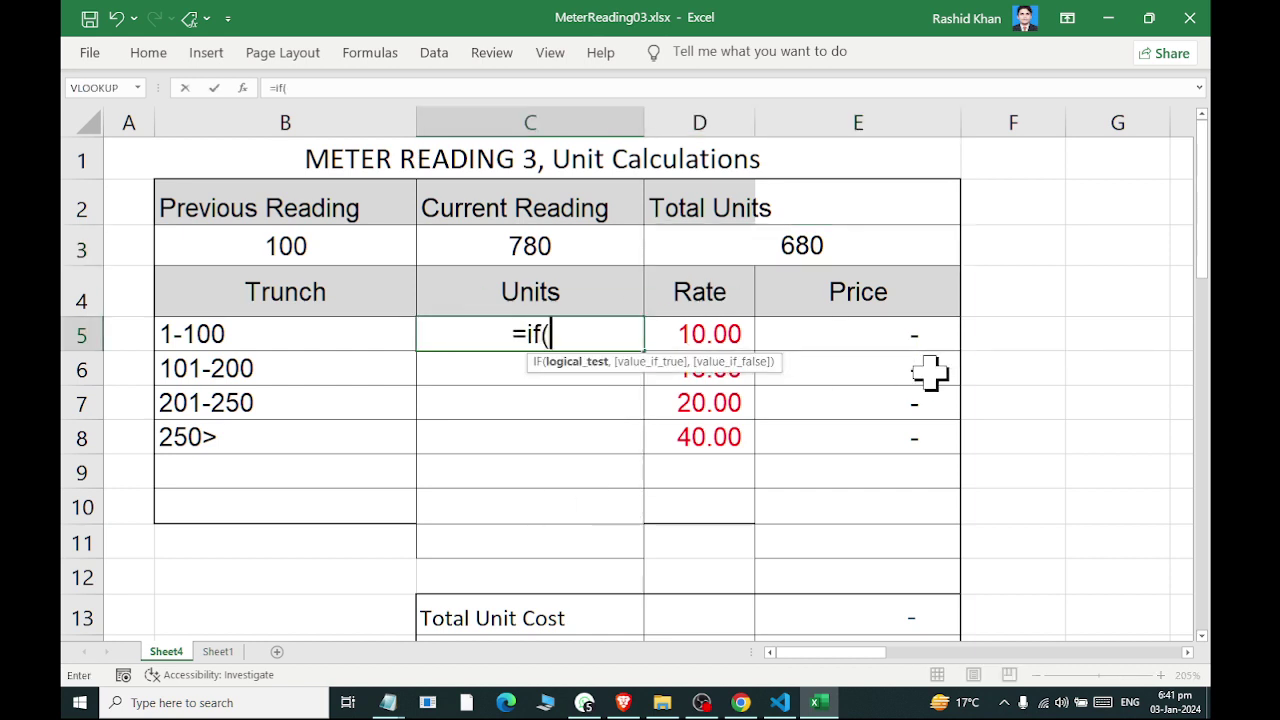
{"action": "left_click", "coordinate": [749, 246]}
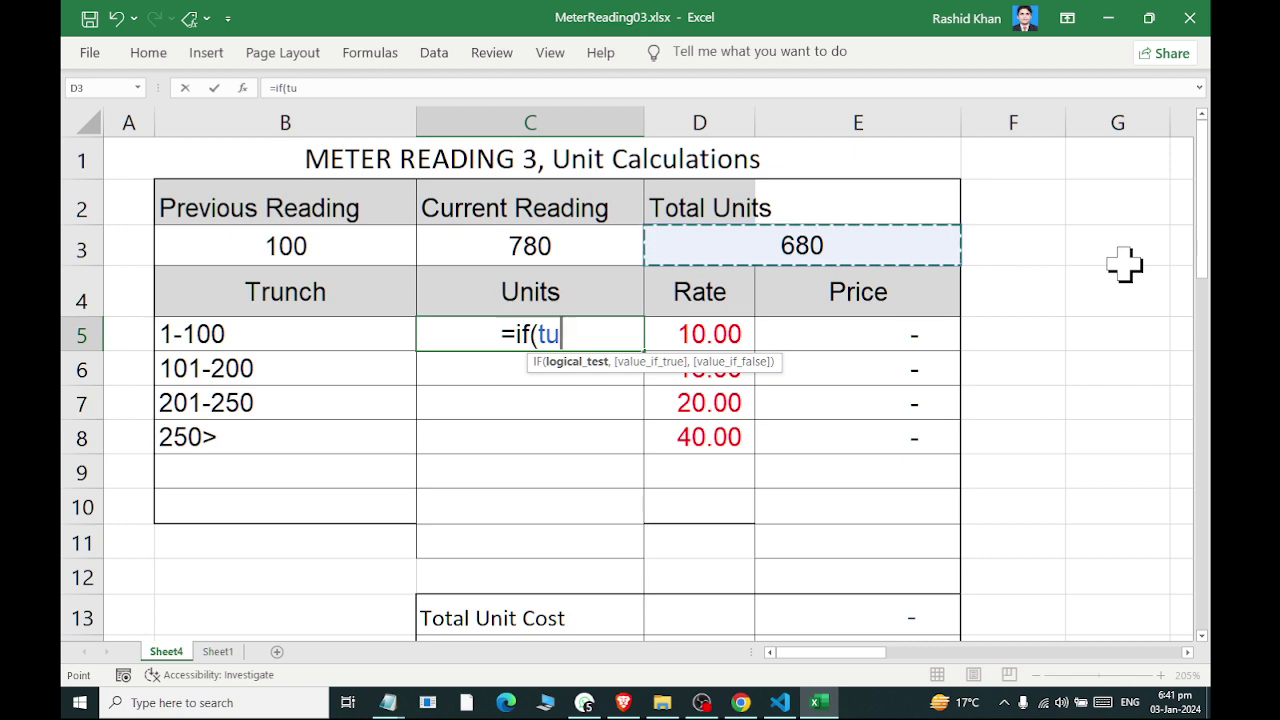
{"action": "type", "text": ">"}
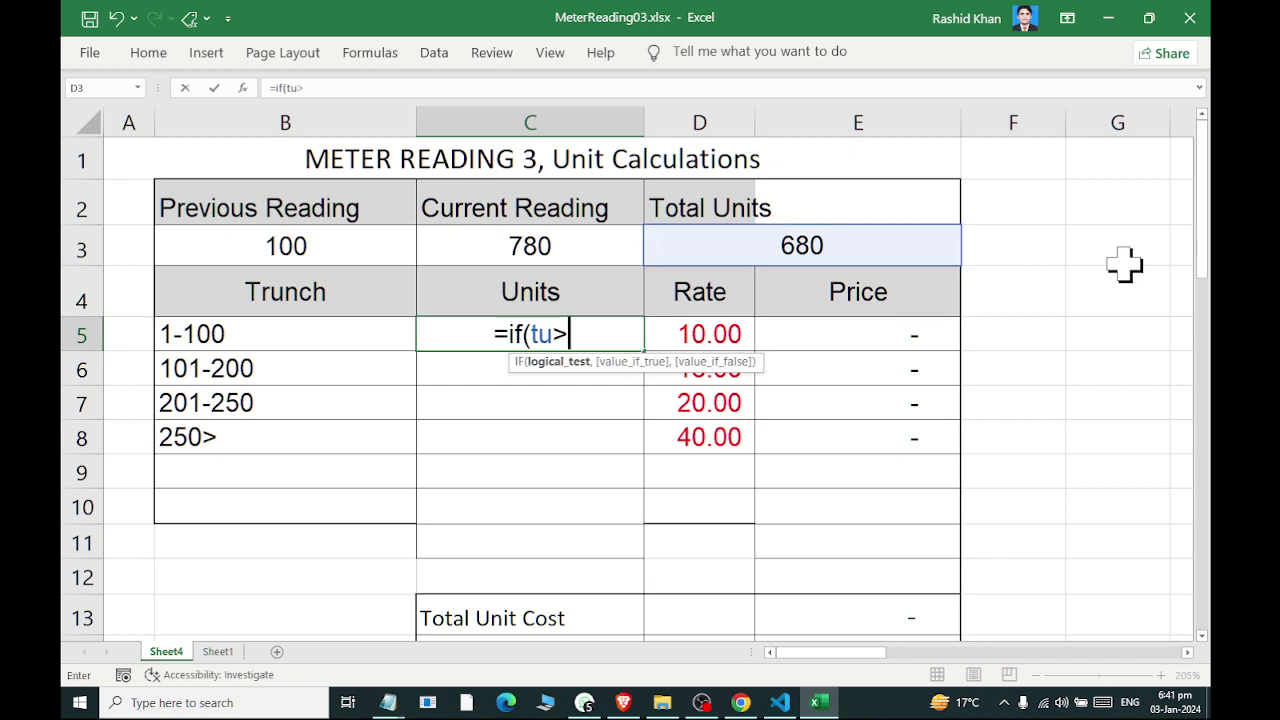
{"action": "type", "text": "=100"}
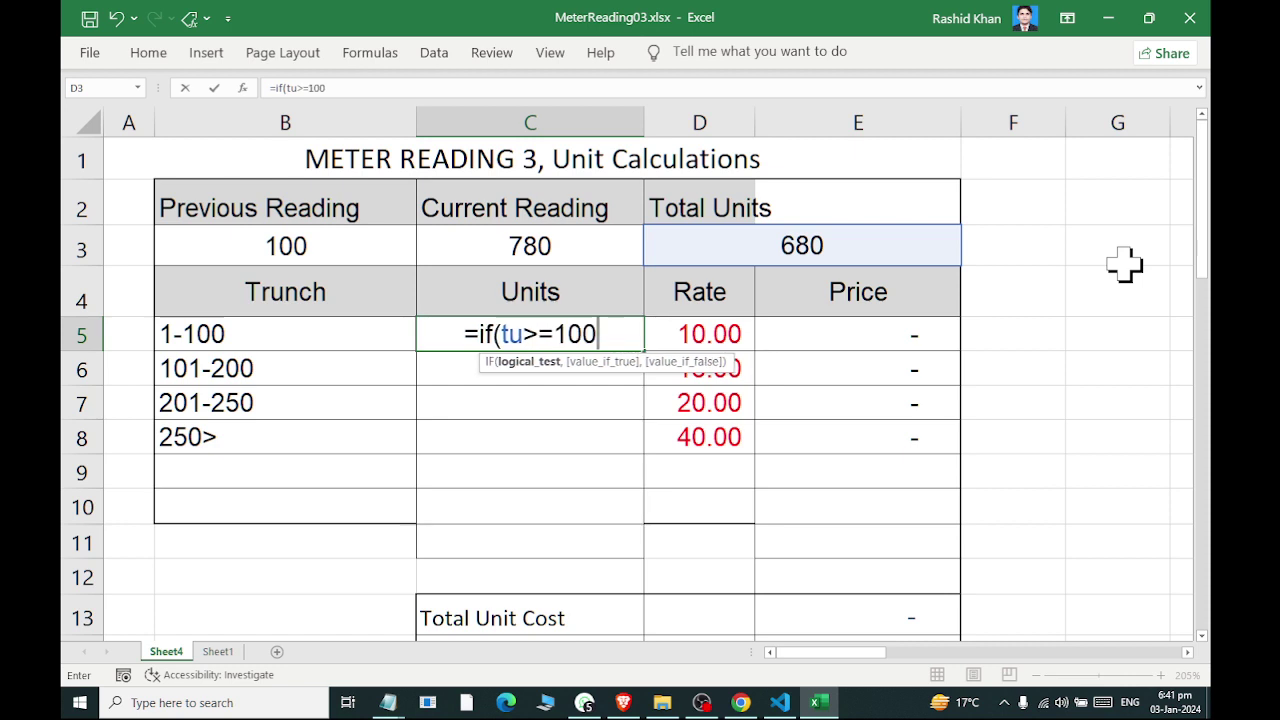
{"action": "type", "text": ",100"}
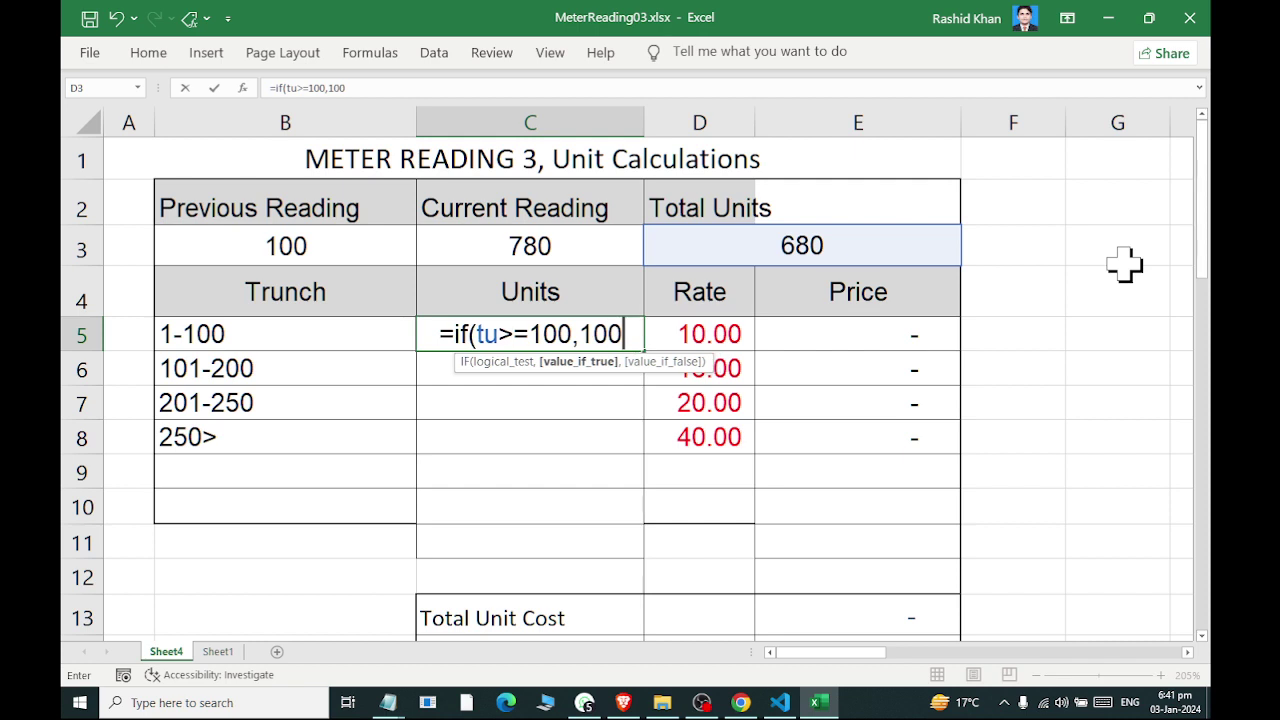
{"action": "type", "text": ")"}
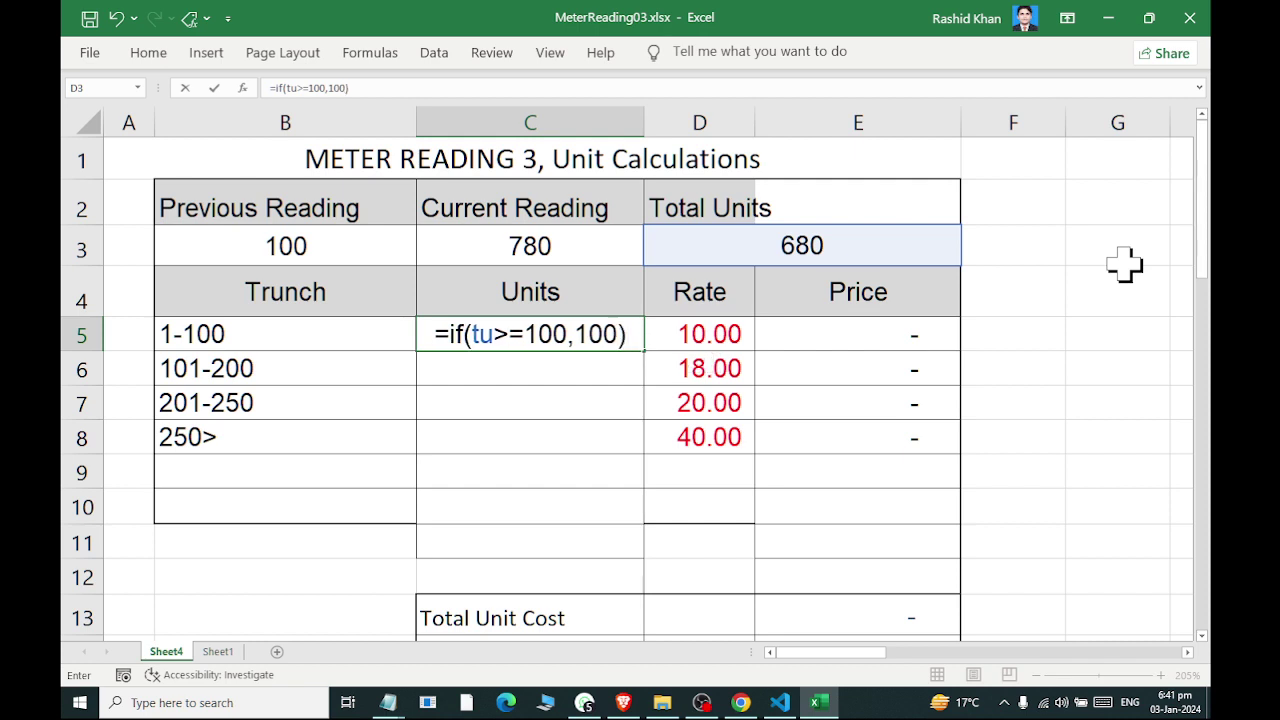
{"action": "left_click", "coordinate": [620, 334]}
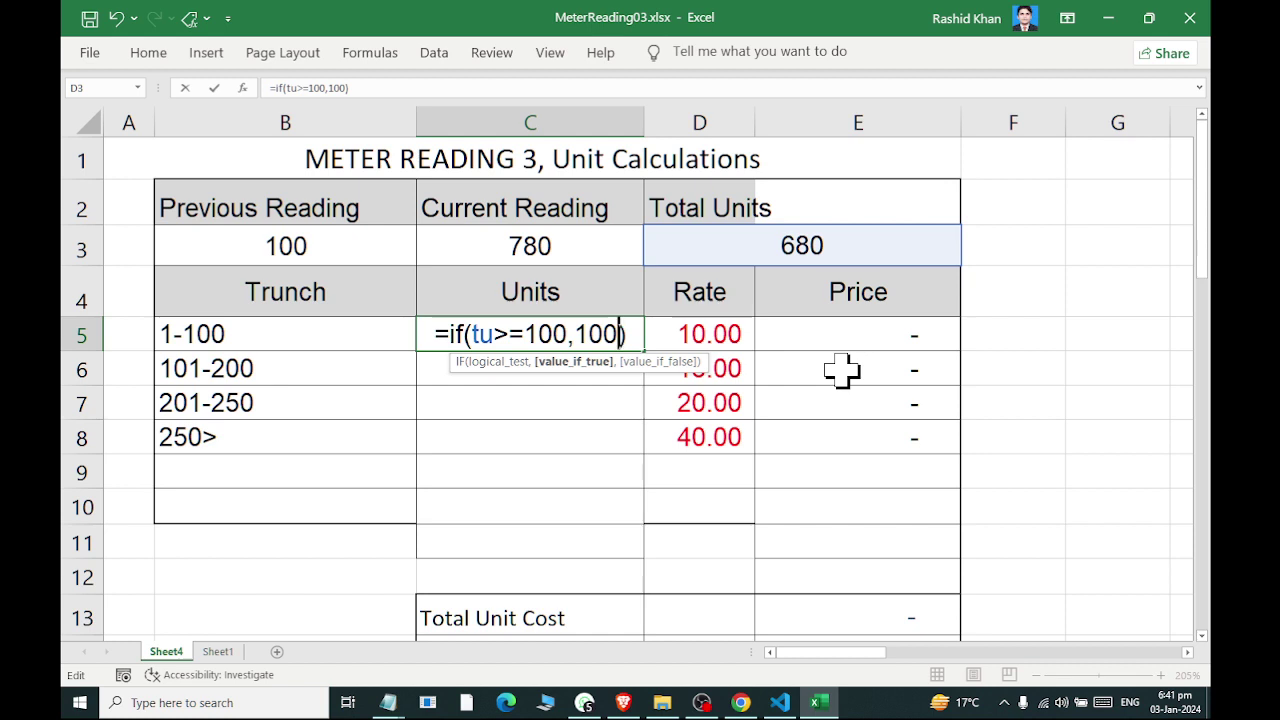
{"action": "type", "text": ","}
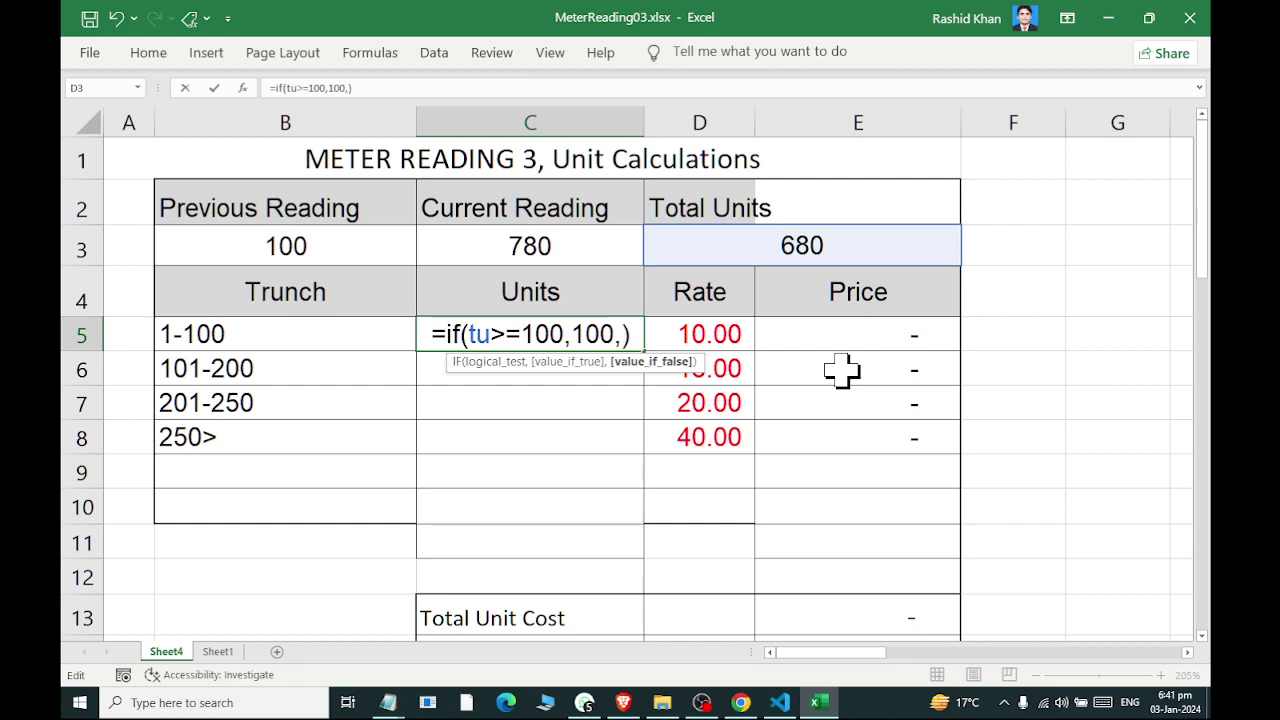
{"action": "left_click", "coordinate": [880, 247]}
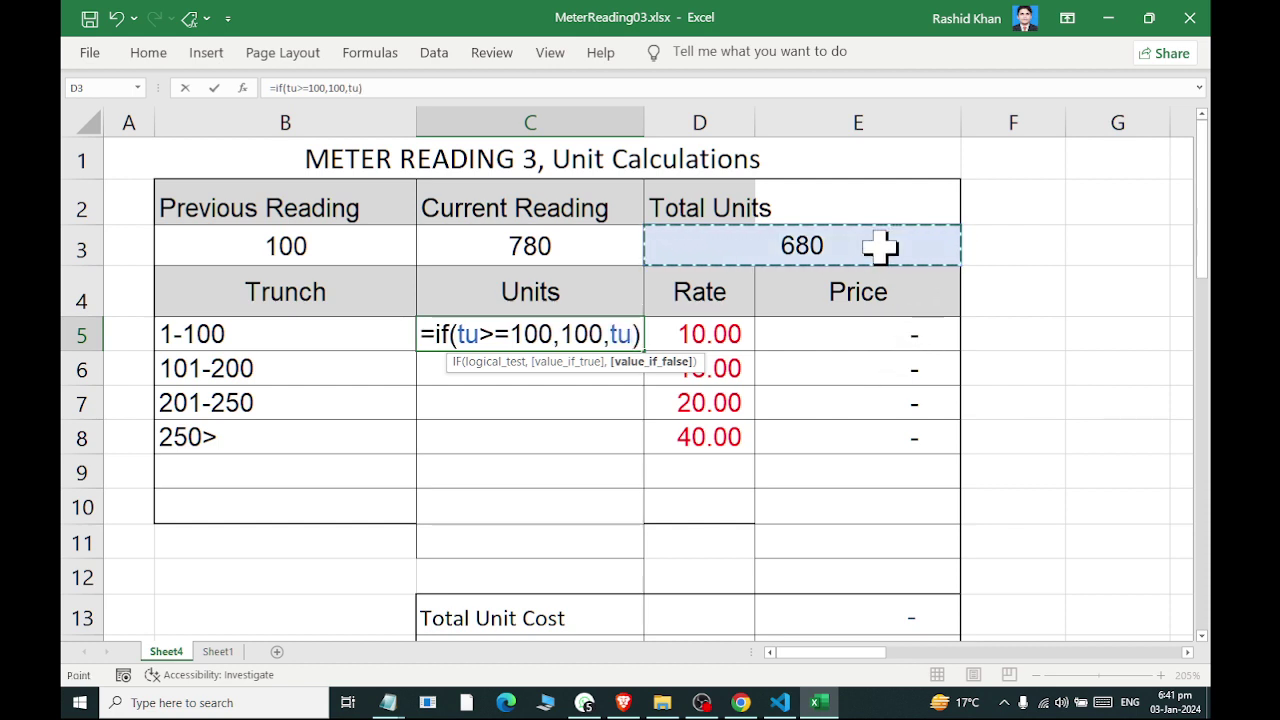
{"action": "key", "text": "Return"}
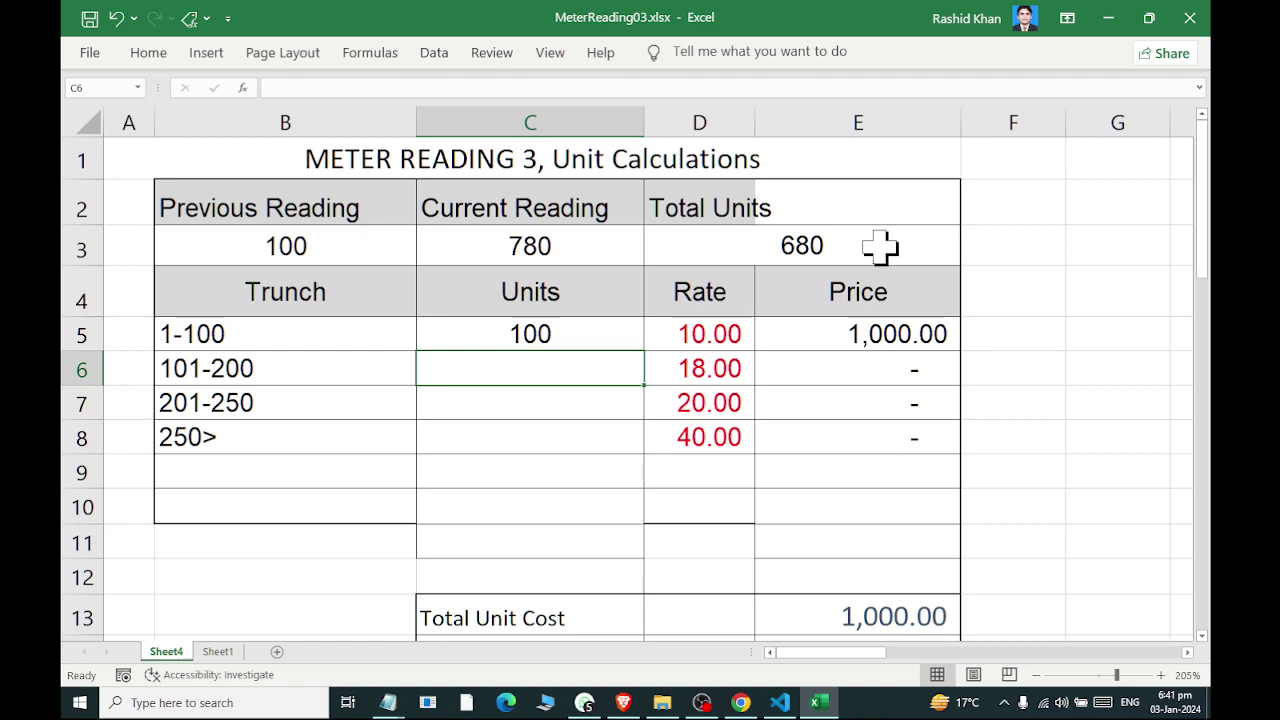
Test the C5 formula with a Current Reading of 150, then undo back to 780
{"action": "left_click", "coordinate": [563, 255]}
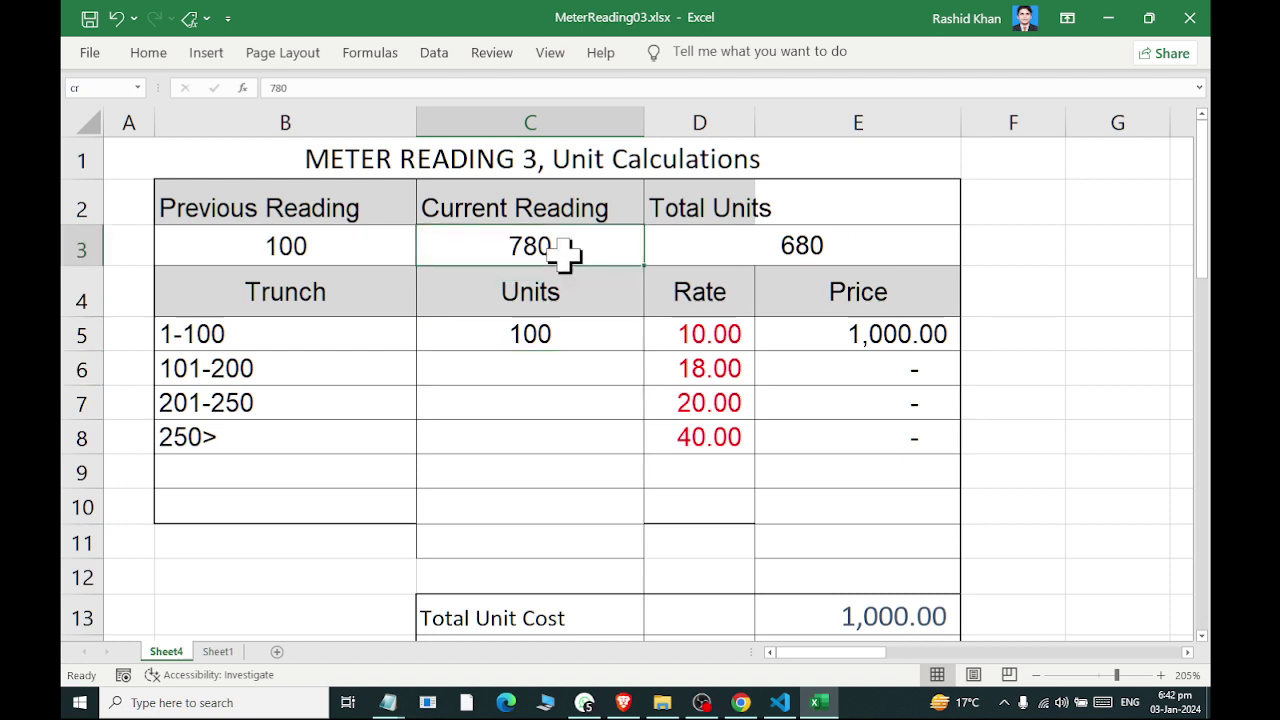
{"action": "type", "text": "150"}
{"action": "key", "text": "Return"}
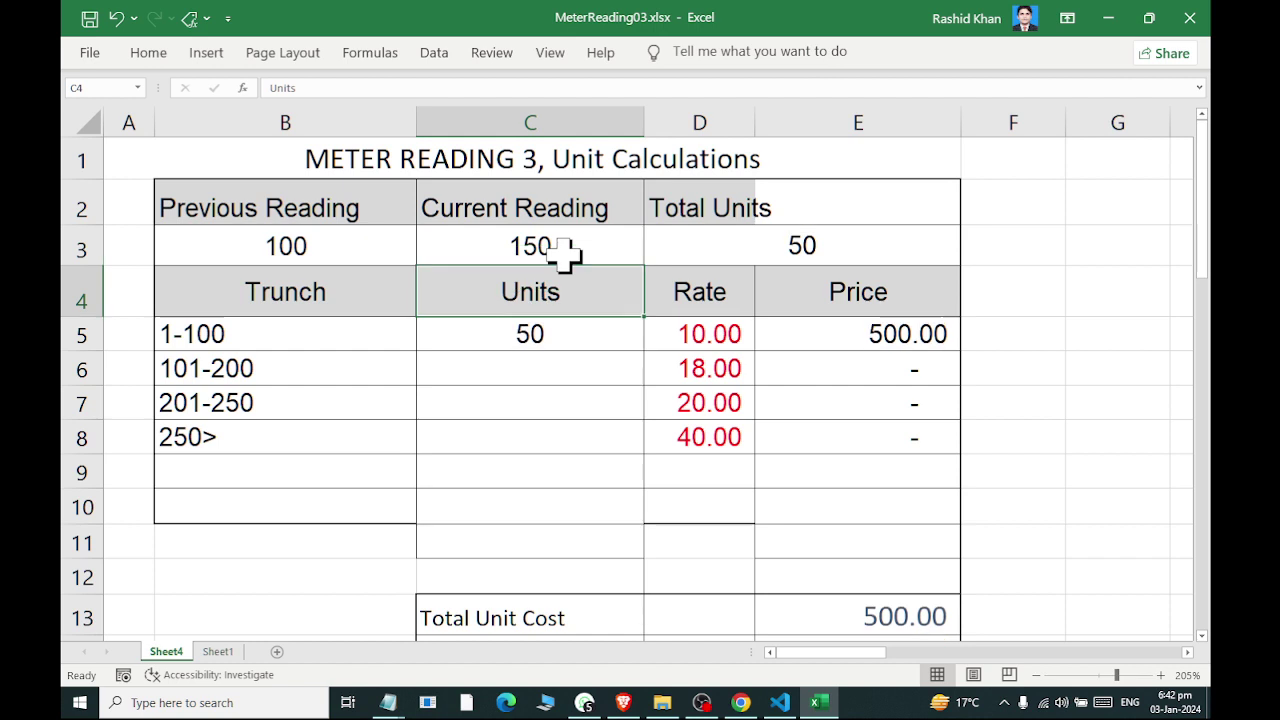
{"action": "left_click", "coordinate": [563, 255]}
{"action": "key", "text": "ctrl+z"}
{"action": "key", "text": "Down"}
{"action": "key", "text": "Down"}
{"action": "key", "text": "Down"}
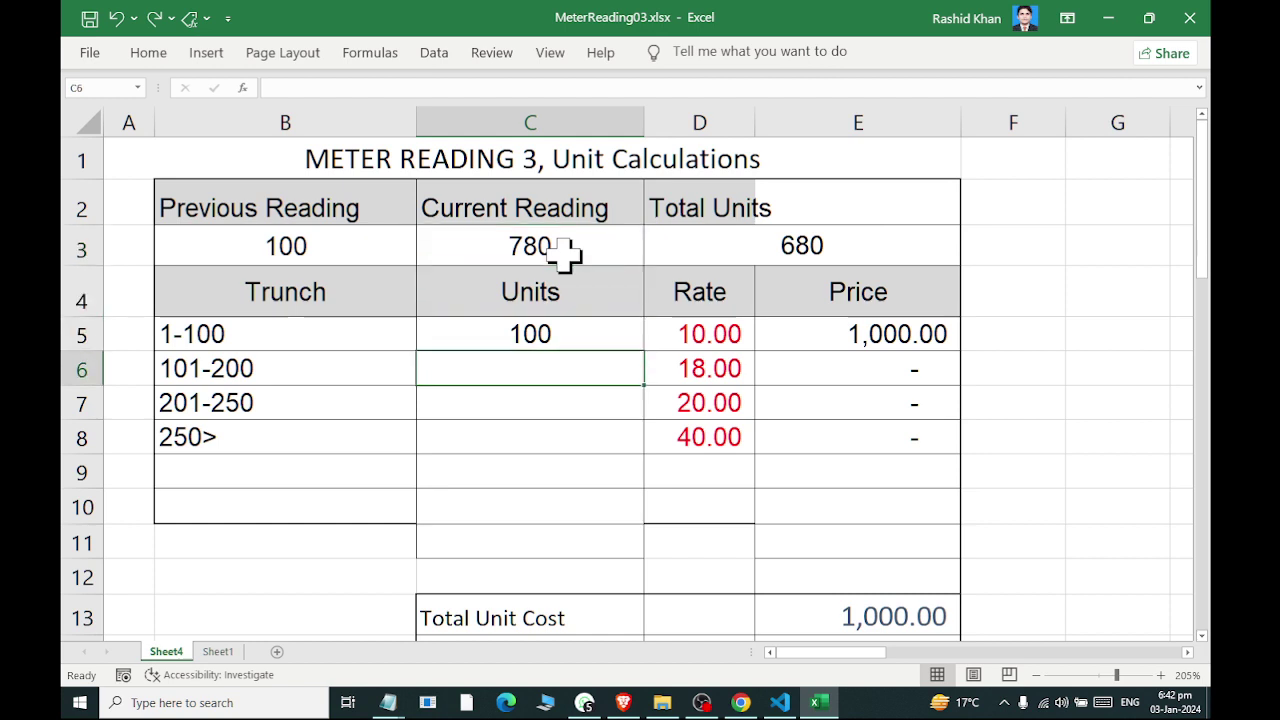
{"action": "type", "text": "=if("}
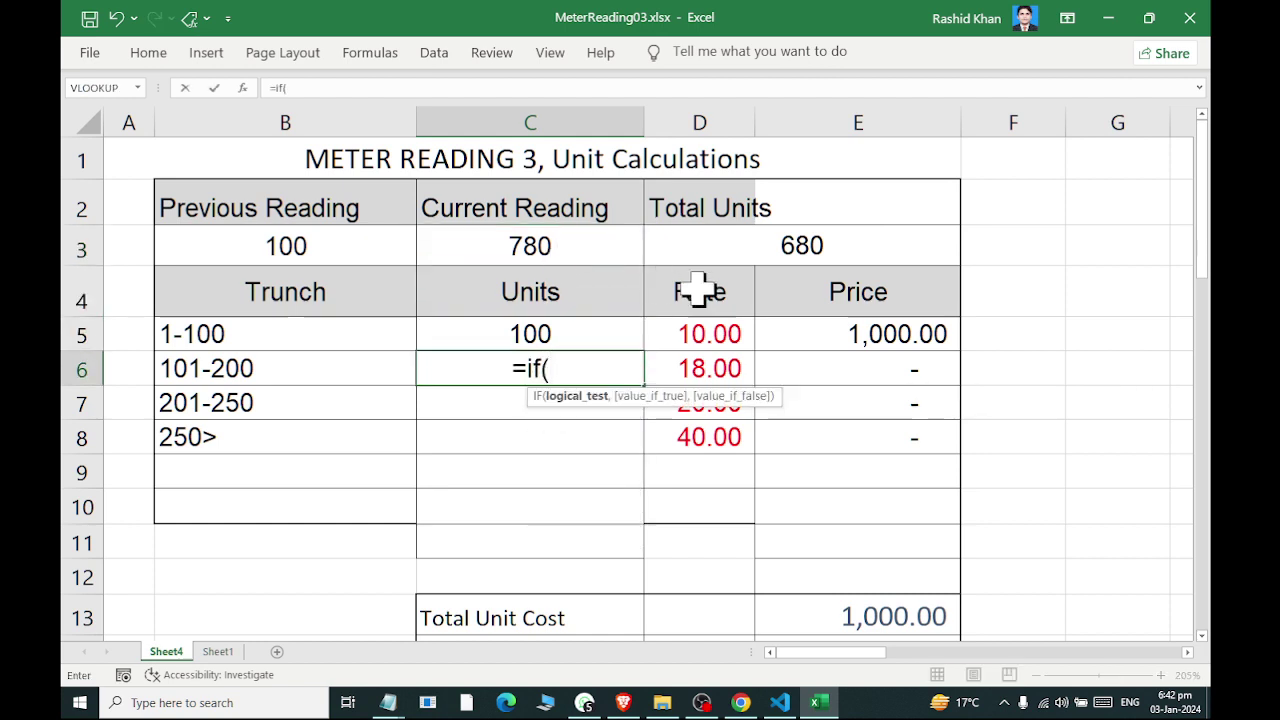
Complete C6 as =IF(tu>=200,100,tu-C5) for the 101-200 slab
{"action": "left_click", "coordinate": [826, 246]}
{"action": "type", "text": ">"}
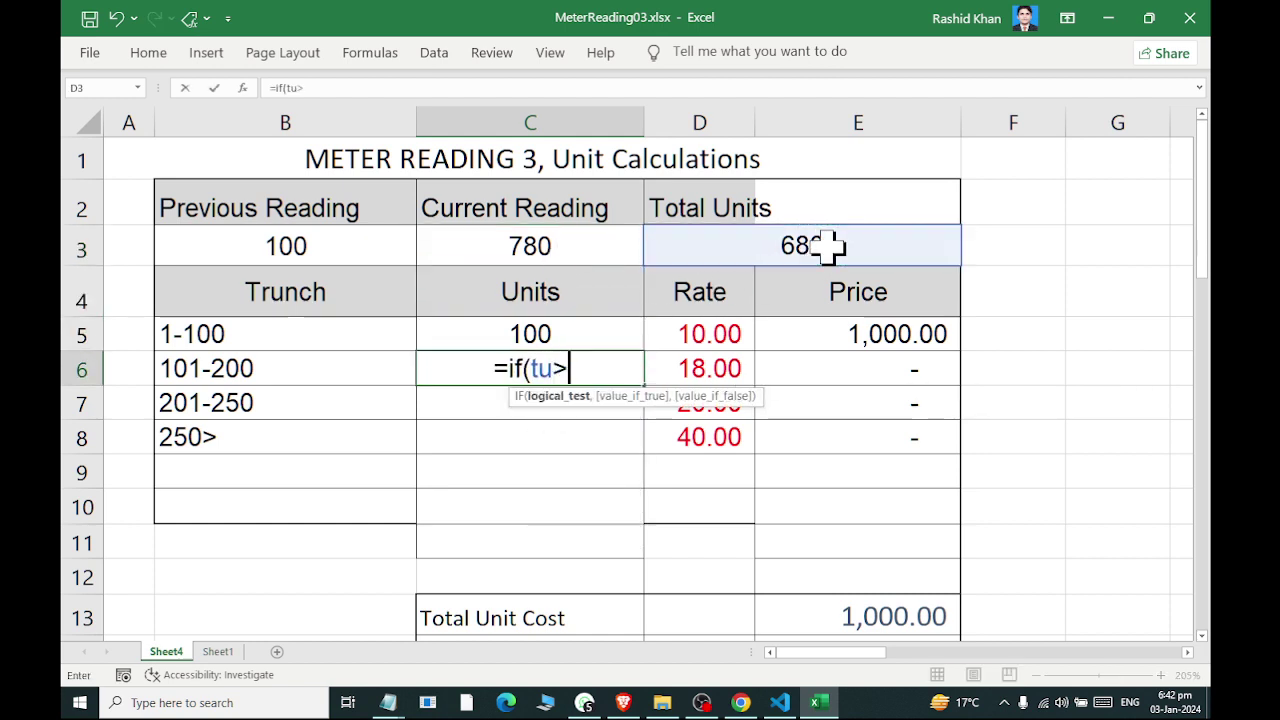
{"action": "type", "text": "=20"}
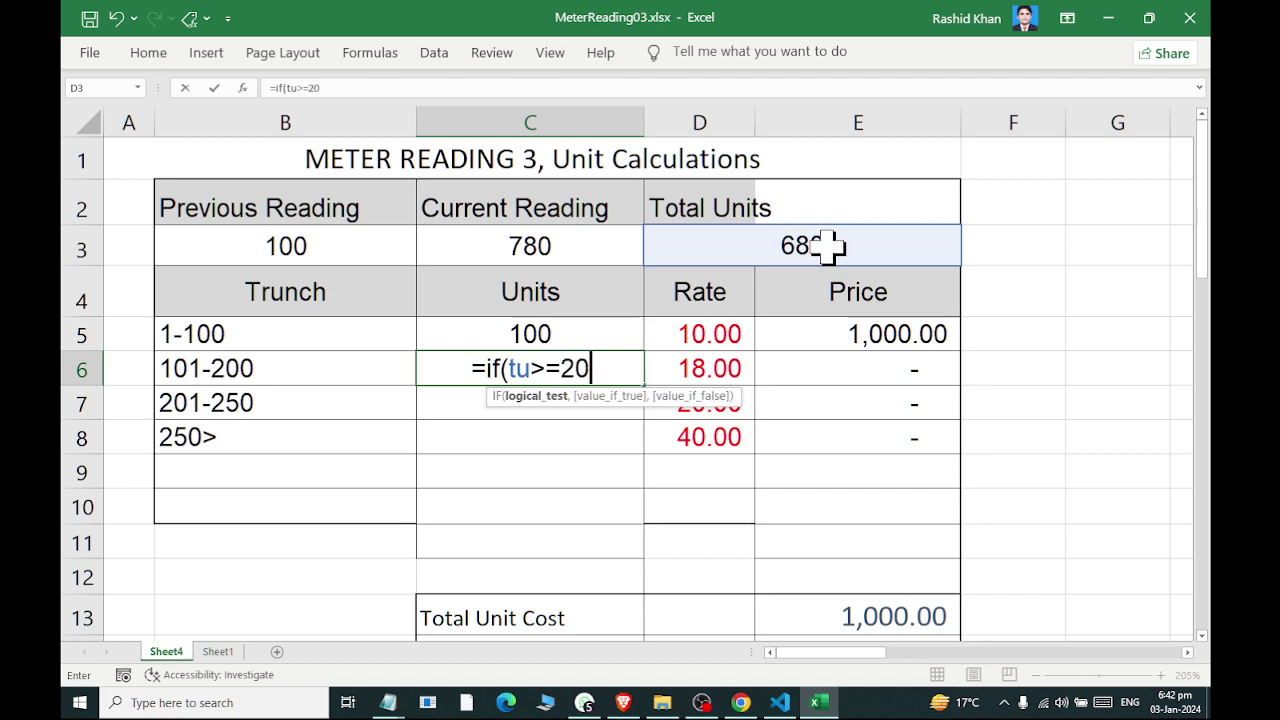
{"action": "type", "text": "0"}
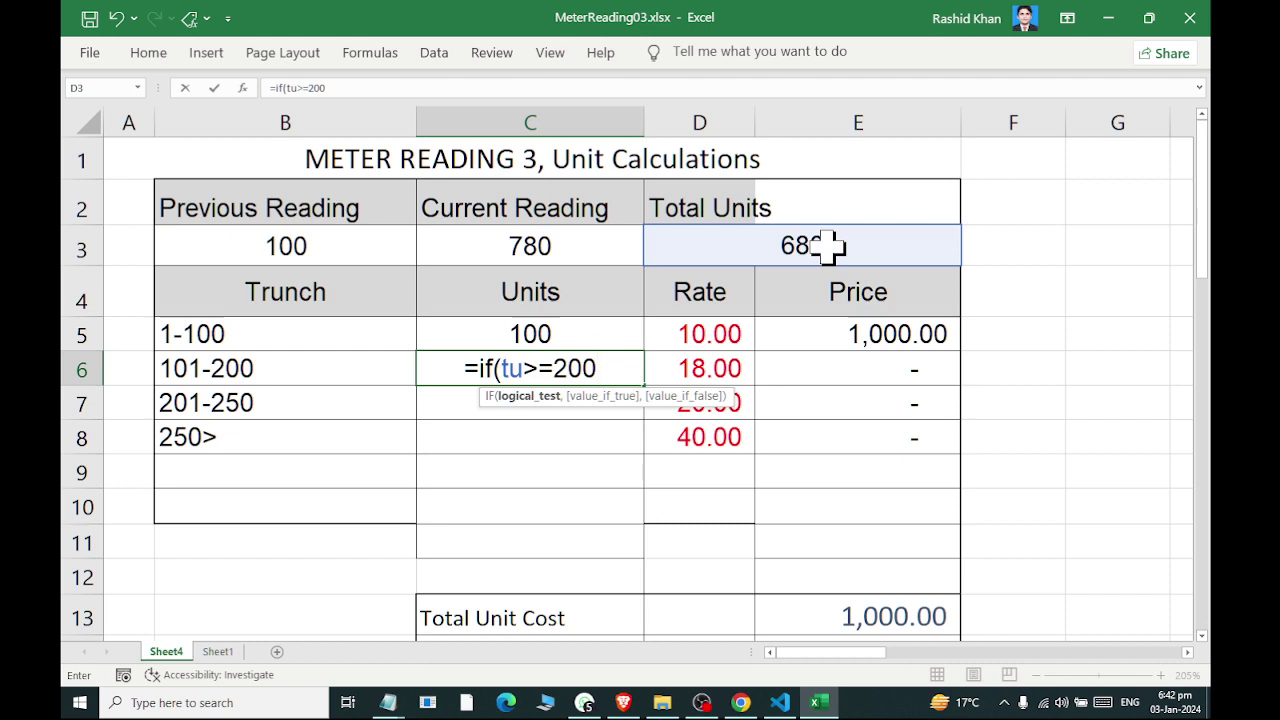
{"action": "type", "text": ",100"}
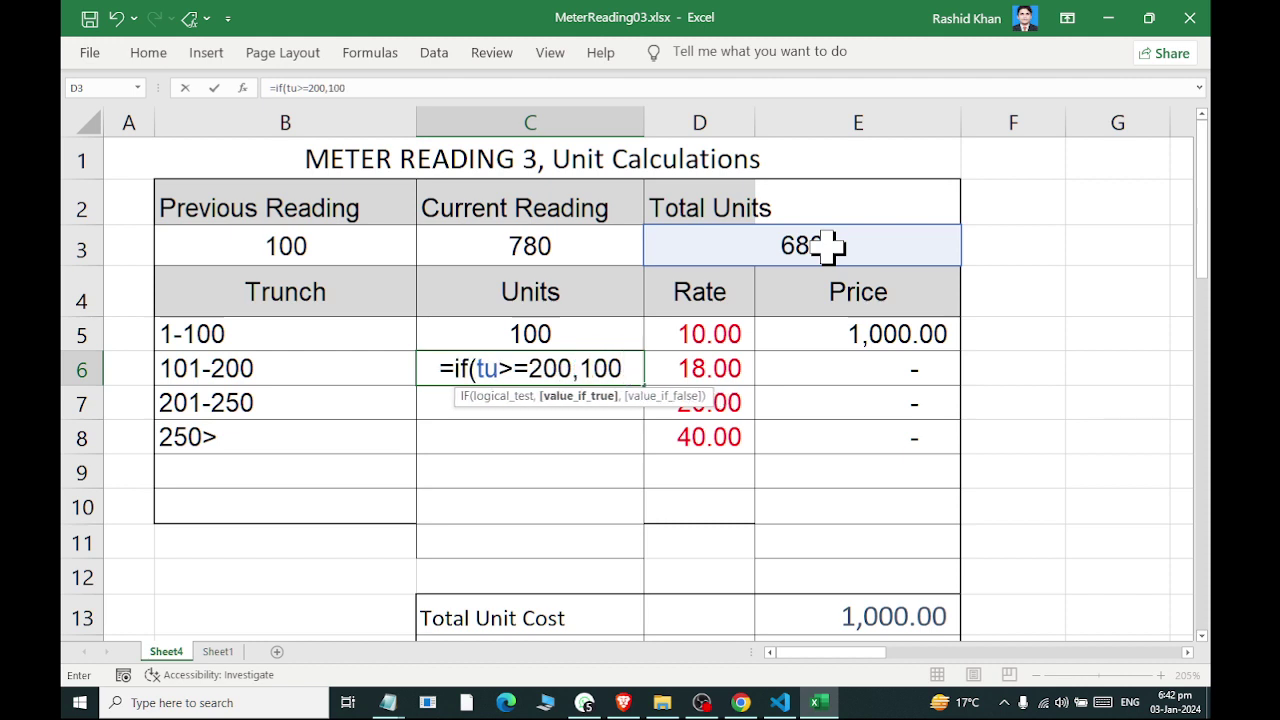
{"action": "type", "text": ","}
{"action": "left_click", "coordinate": [826, 246]}
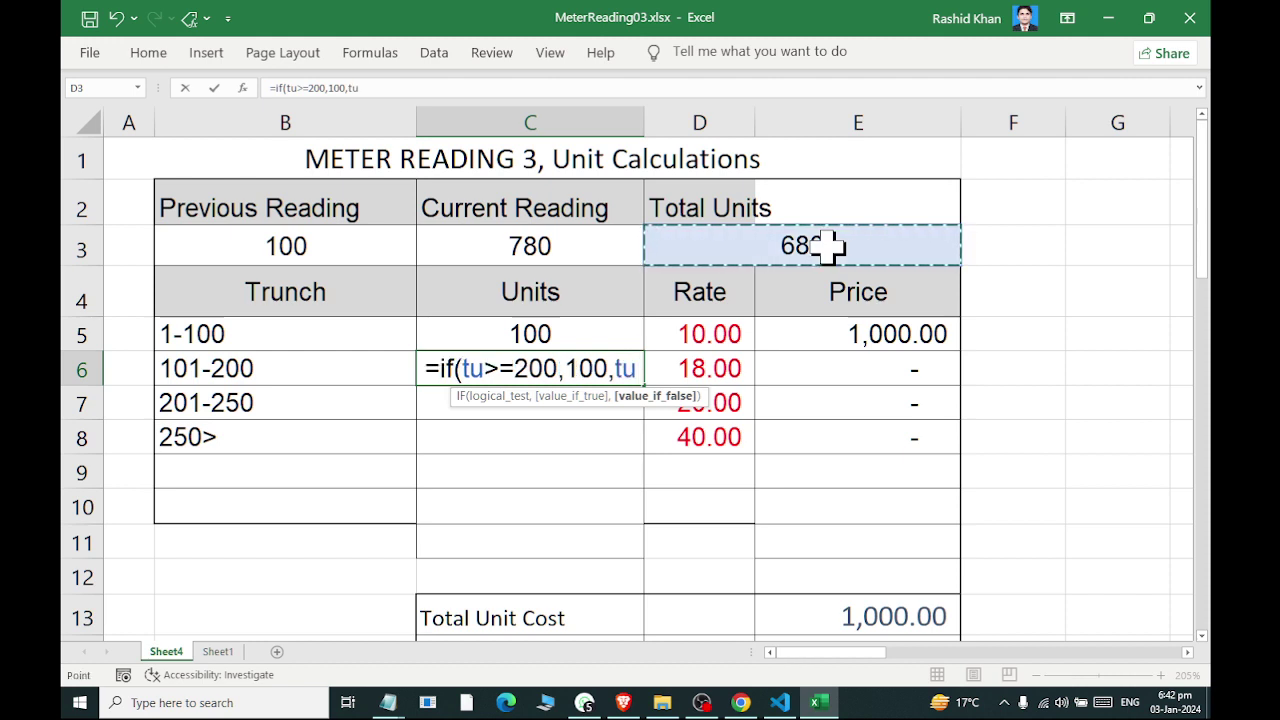
{"action": "type", "text": "-"}
{"action": "left_click", "coordinate": [607, 336]}
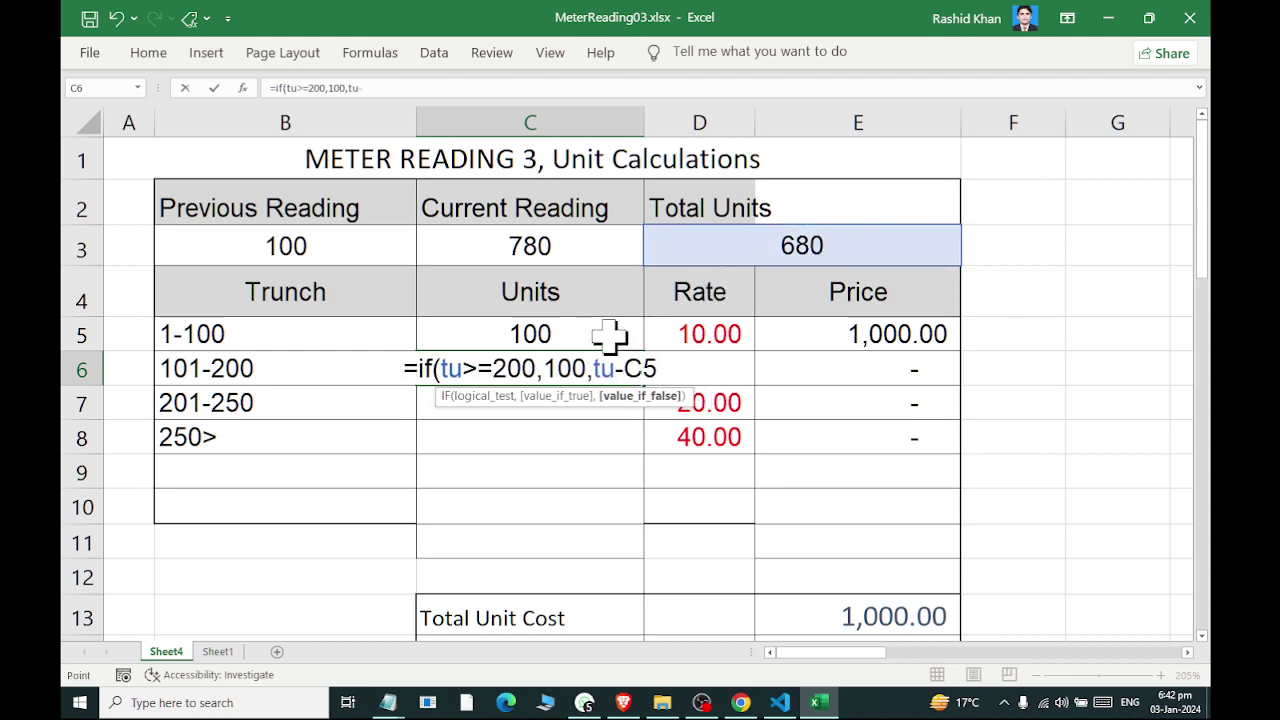
{"action": "type", "text": ")"}
{"action": "key", "text": "Return"}
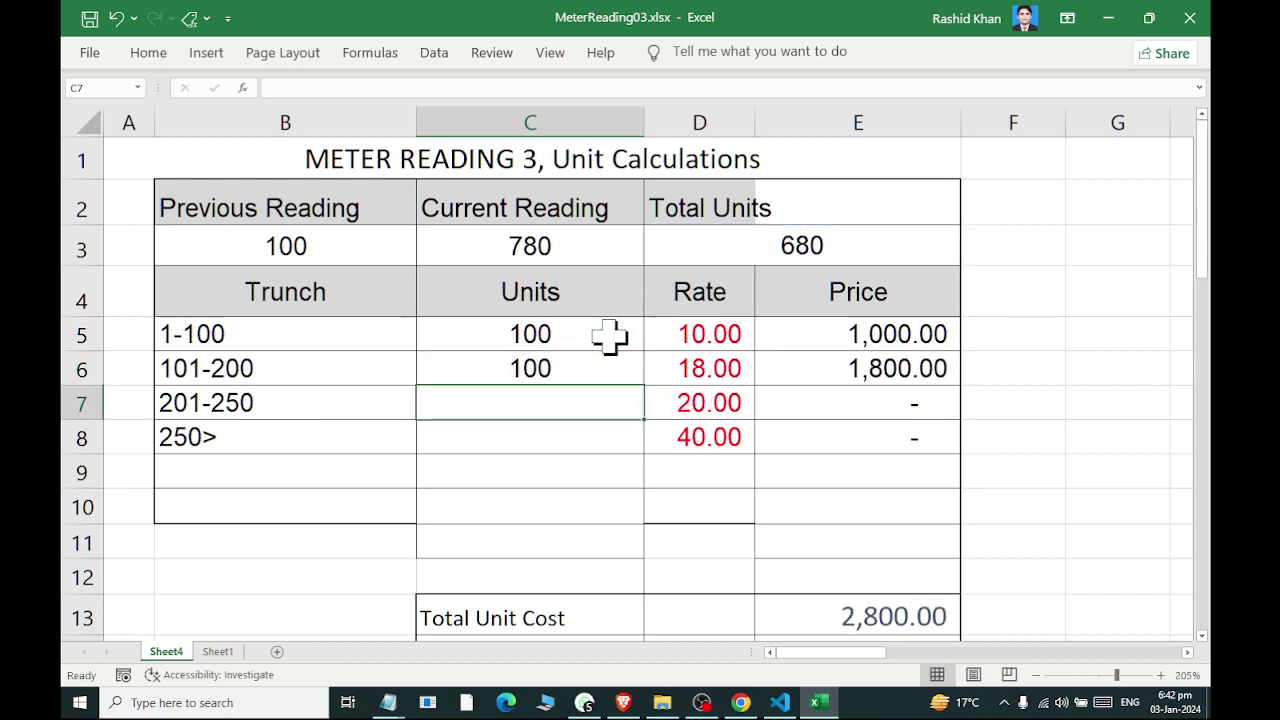
Test Current Reading values 150, 250 and 350, then review total units and C6
{"action": "left_click", "coordinate": [614, 243]}
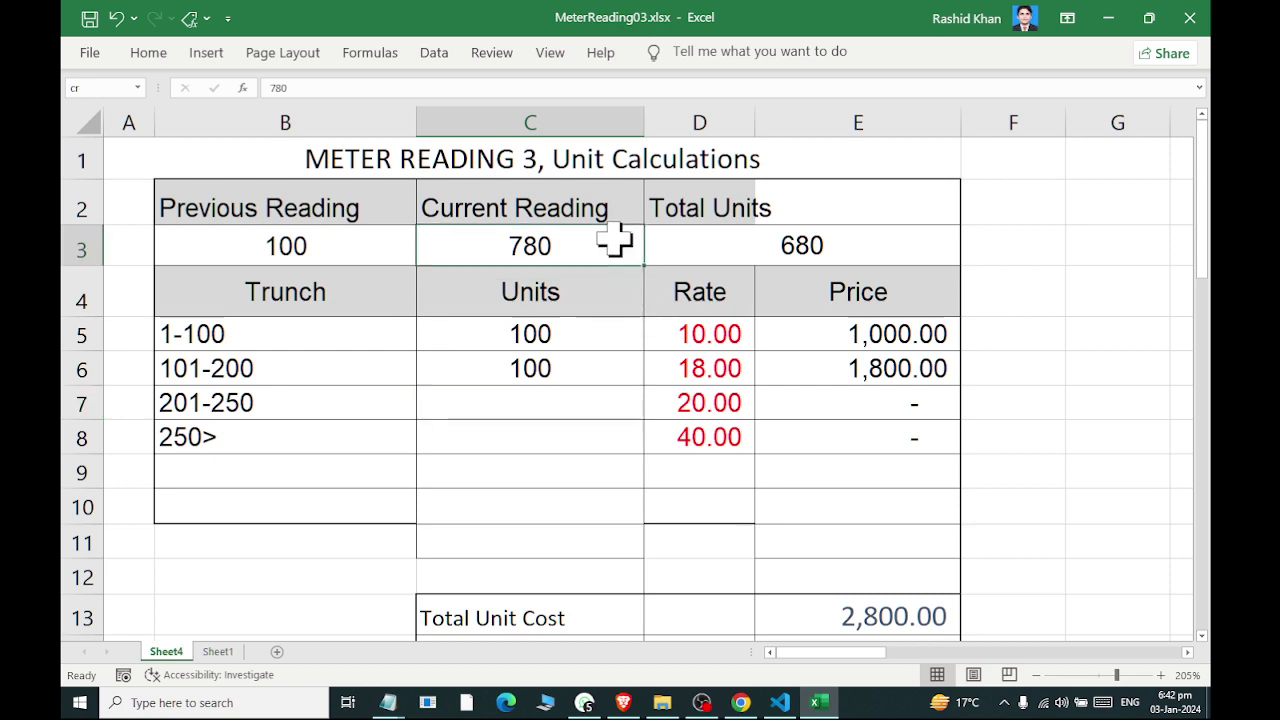
{"action": "type", "text": "150"}
{"action": "key", "text": "Return"}
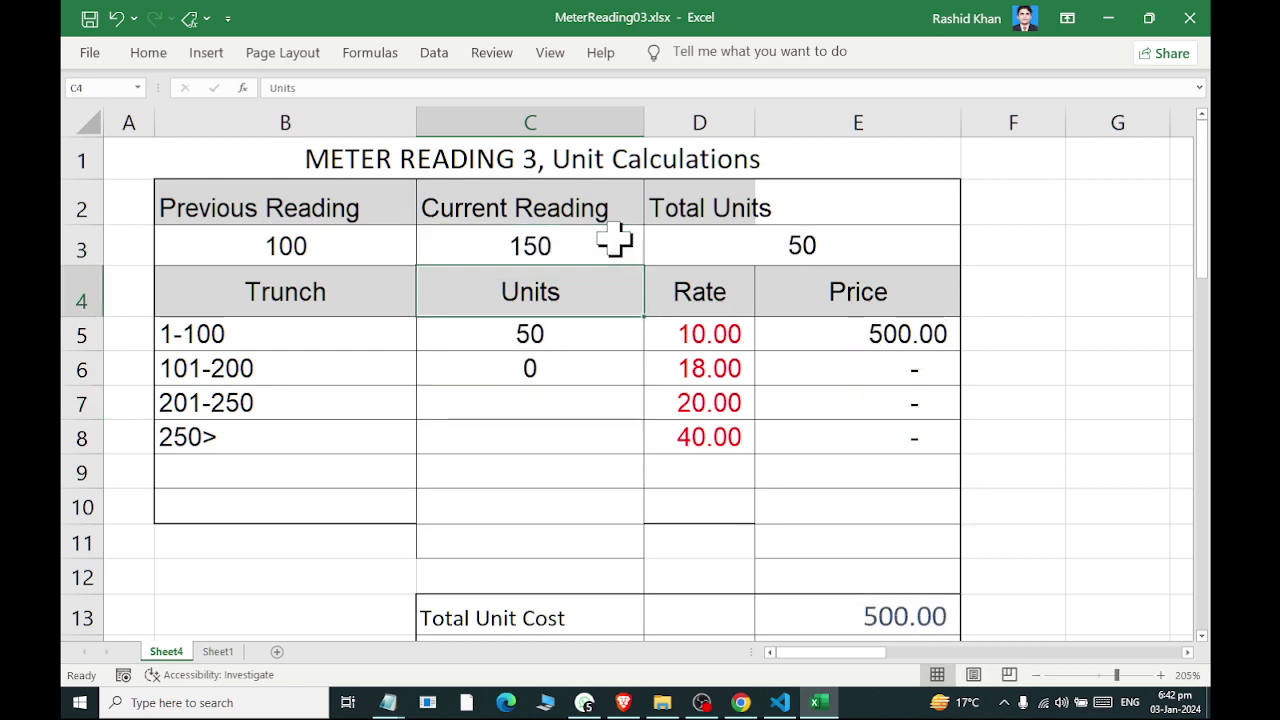
{"action": "left_click", "coordinate": [614, 243]}
{"action": "type", "text": "2"}
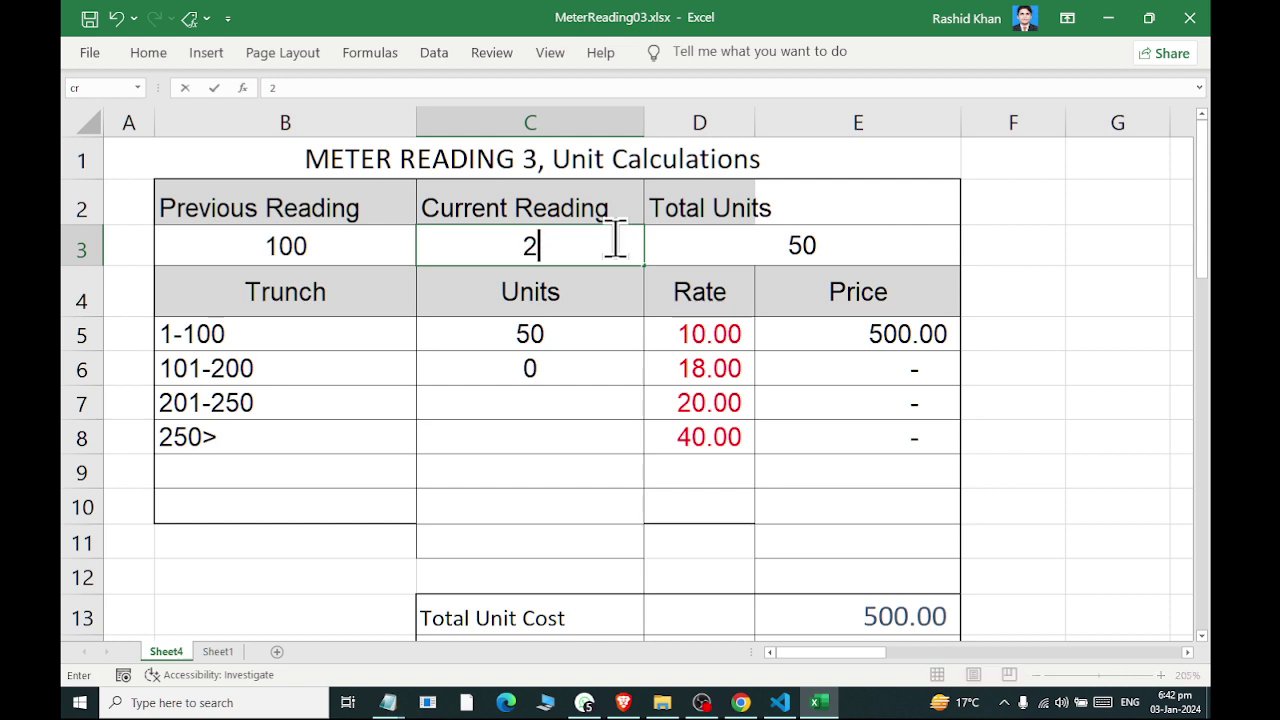
{"action": "type", "text": "50"}
{"action": "key", "text": "Return"}
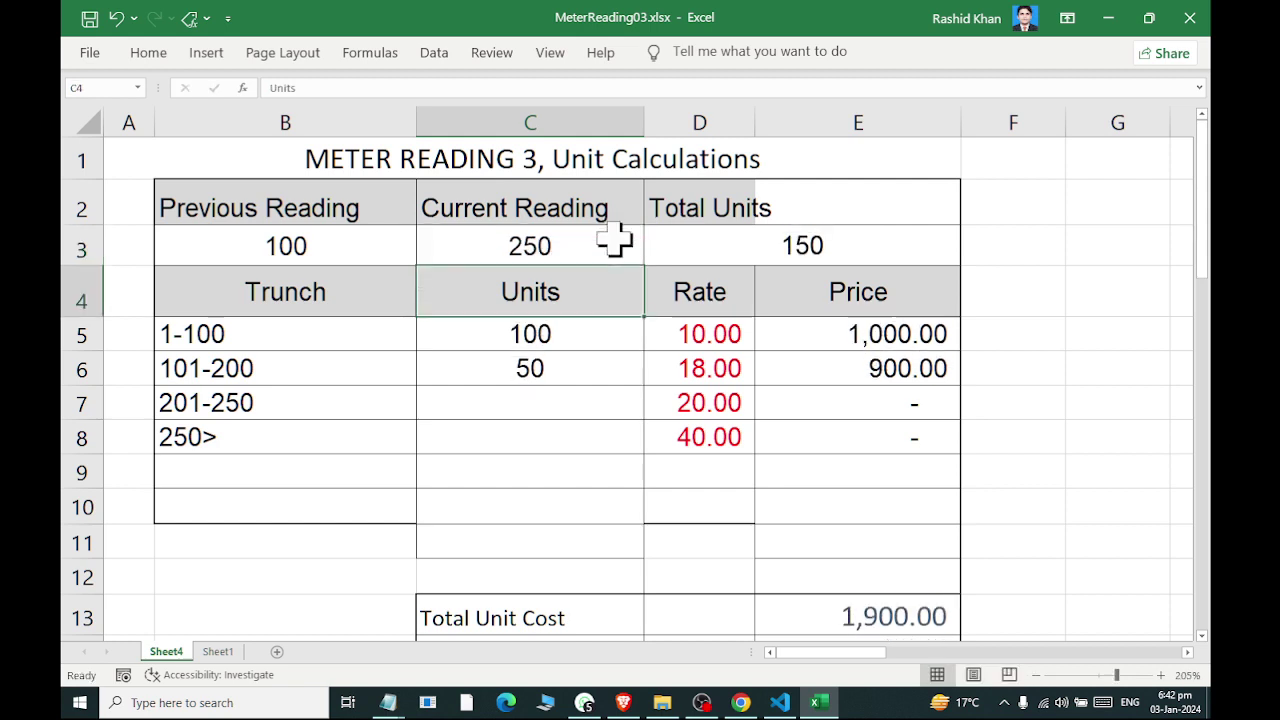
{"action": "left_click", "coordinate": [614, 240]}
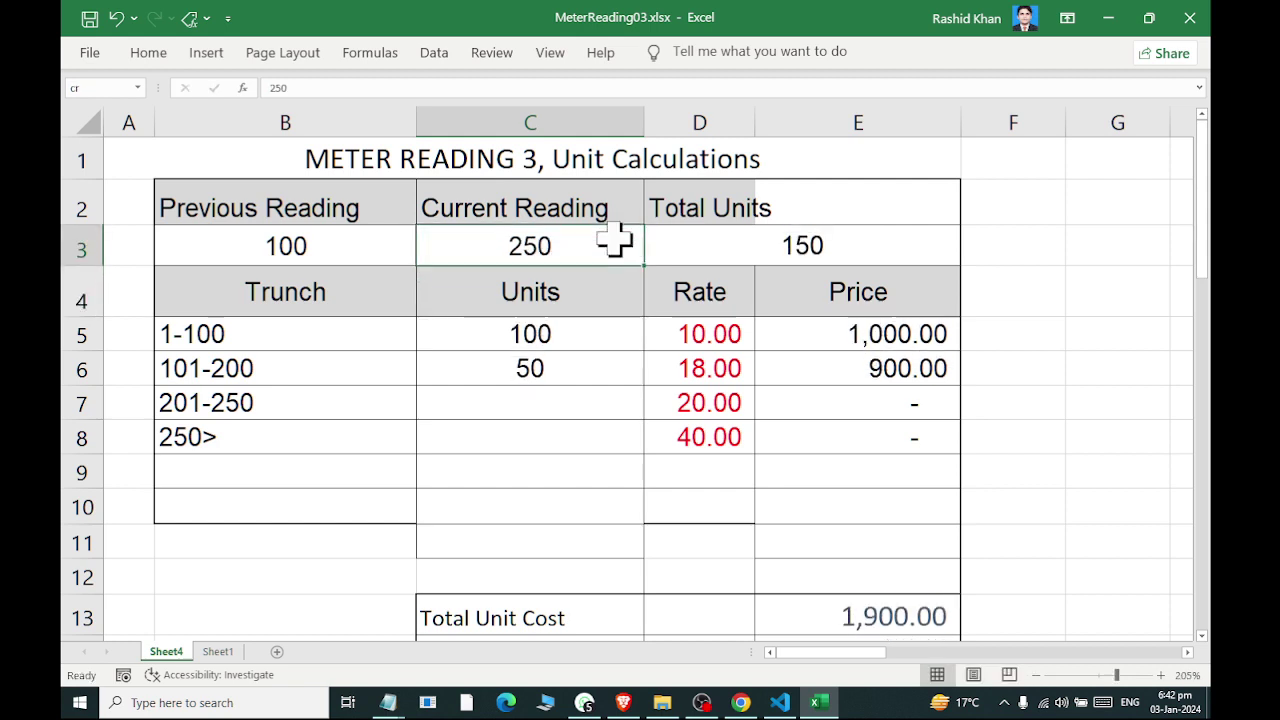
{"action": "type", "text": "350"}
{"action": "key", "text": "Return"}
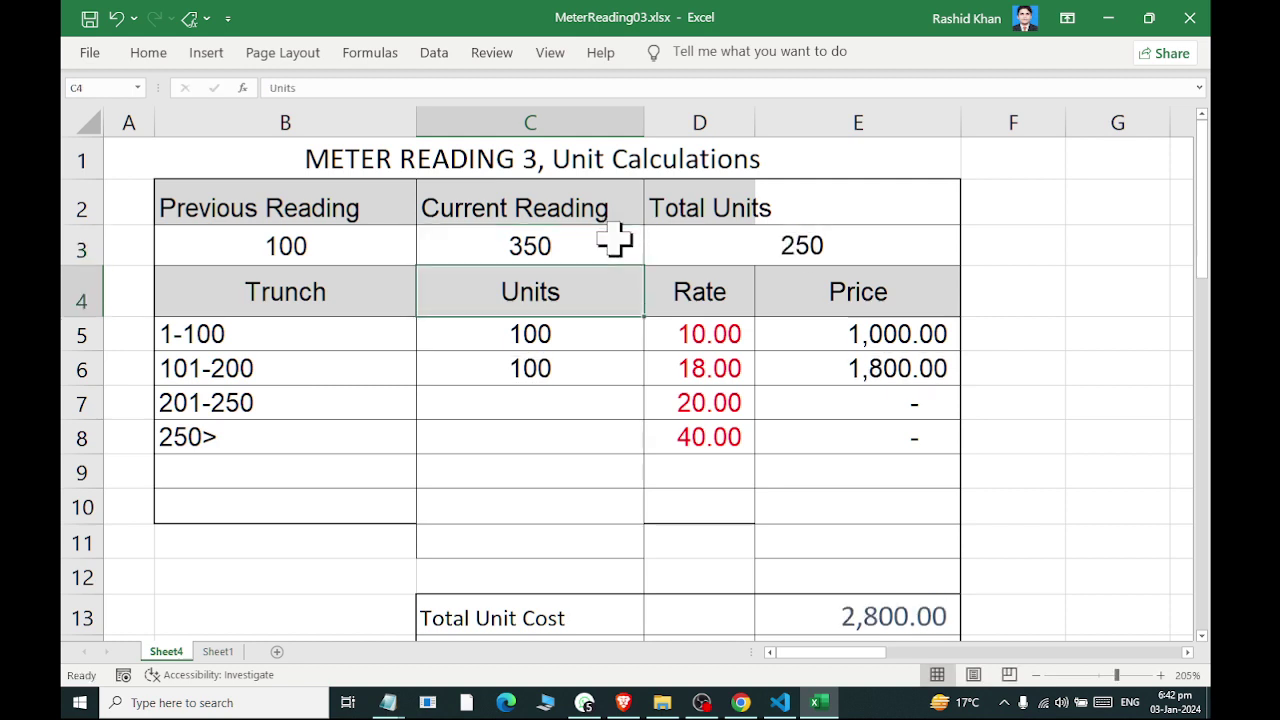
{"action": "left_click", "coordinate": [822, 241]}
{"action": "left_click", "coordinate": [540, 358]}
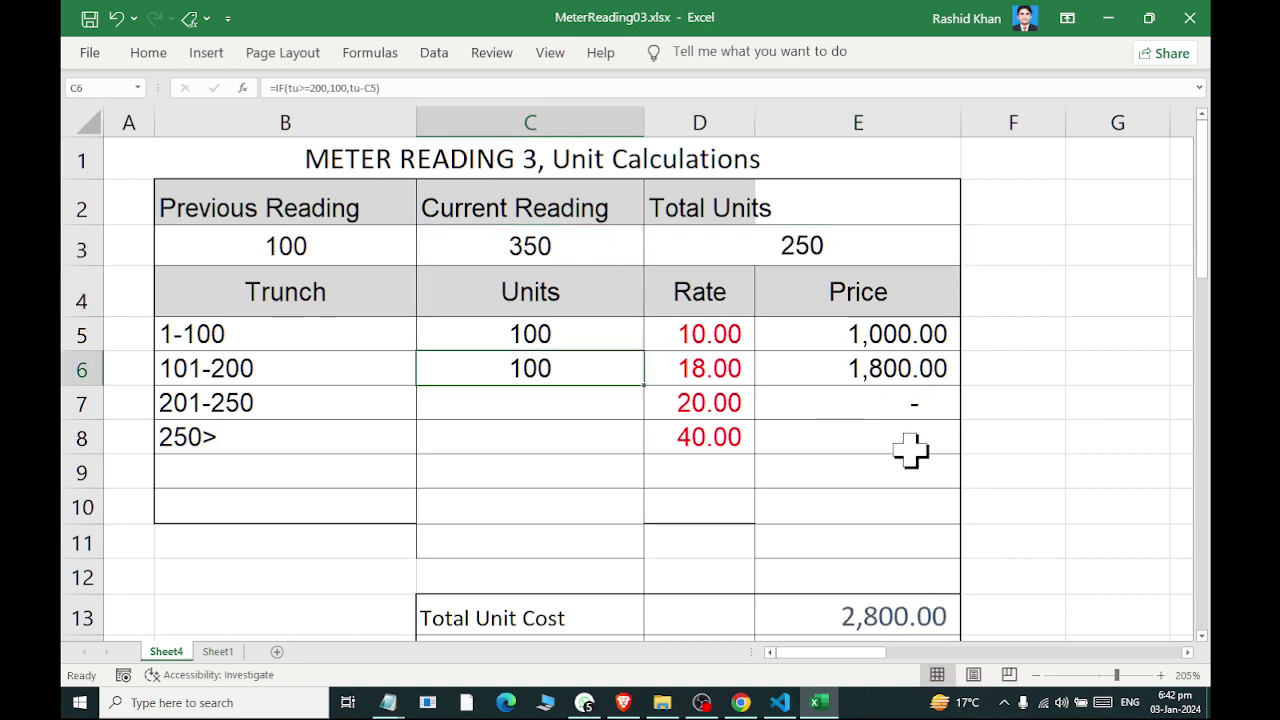
Enter =IF(tu>=250,50,tu-SUM(C5:C6)) in C7 and accept Excel's suggested correction
{"action": "key", "text": "Down"}
{"action": "type", "text": "="}
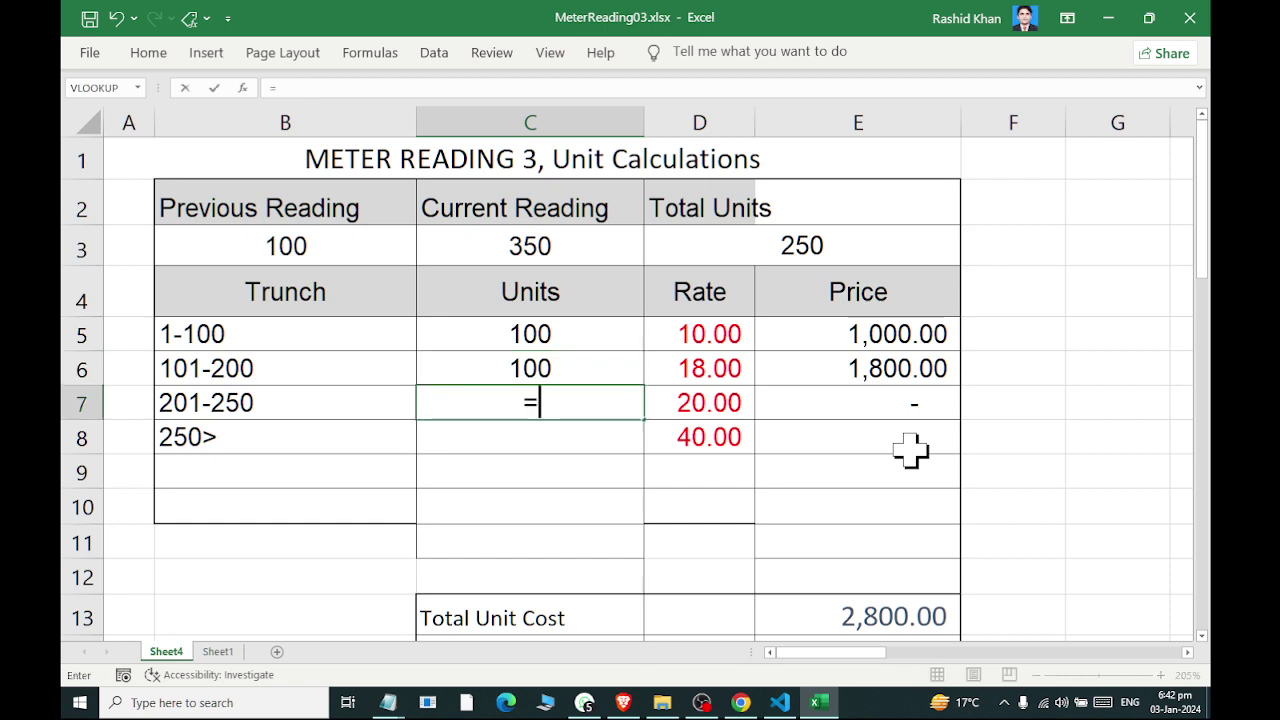
{"action": "type", "text": "if(tu"}
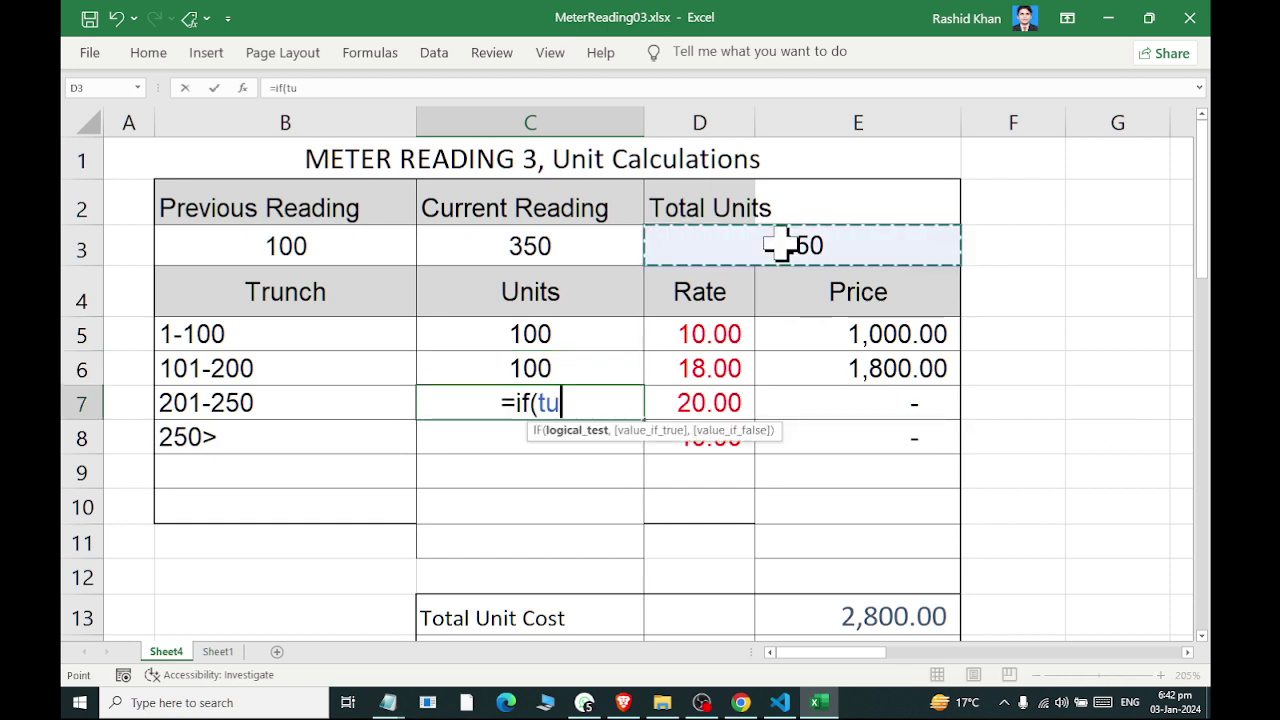
{"action": "type", "text": ">250"}
{"action": "key", "text": "BackSpace"}
{"action": "key", "text": "BackSpace"}
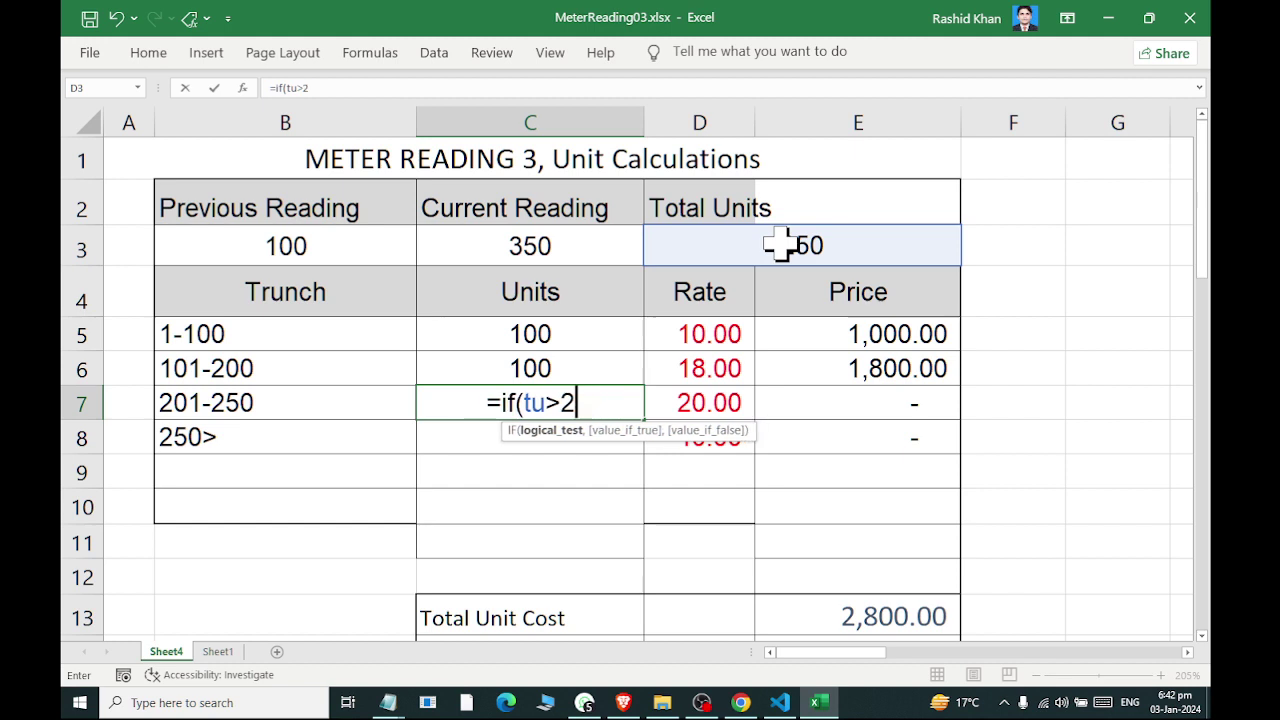
{"action": "key", "text": "BackSpace"}
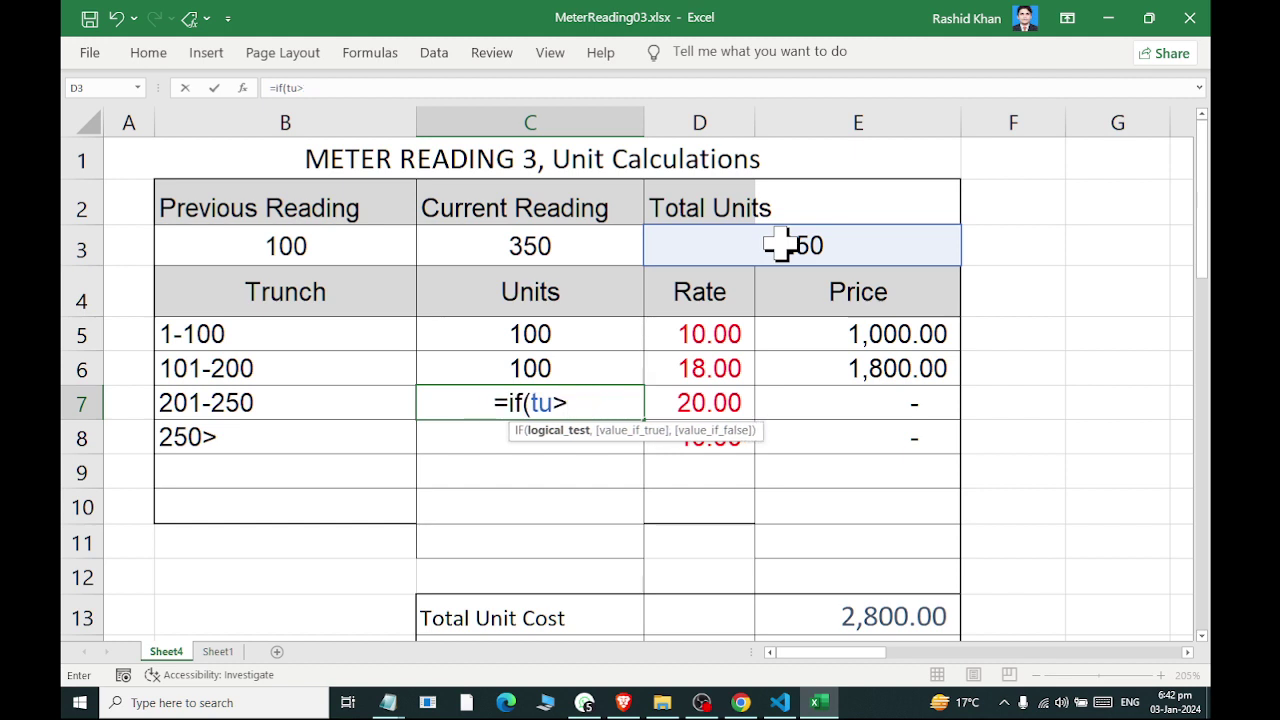
{"action": "type", "text": "=250,"}
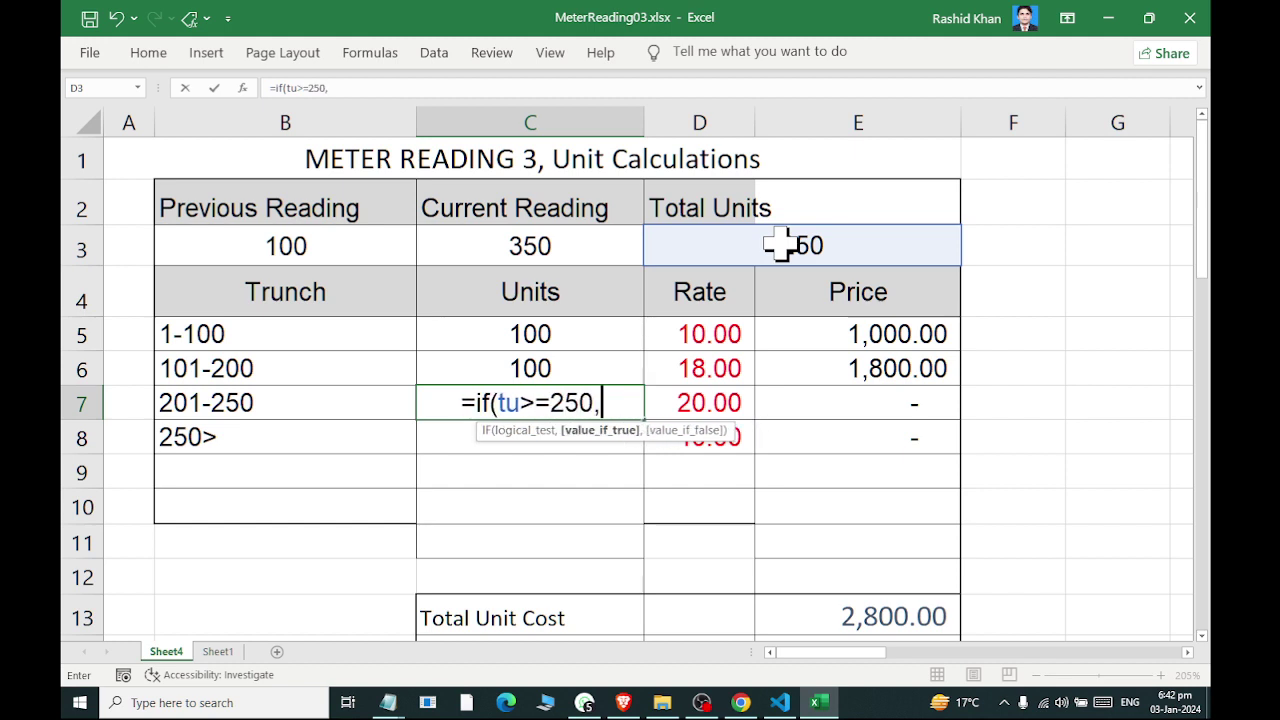
{"action": "type", "text": "50,"}
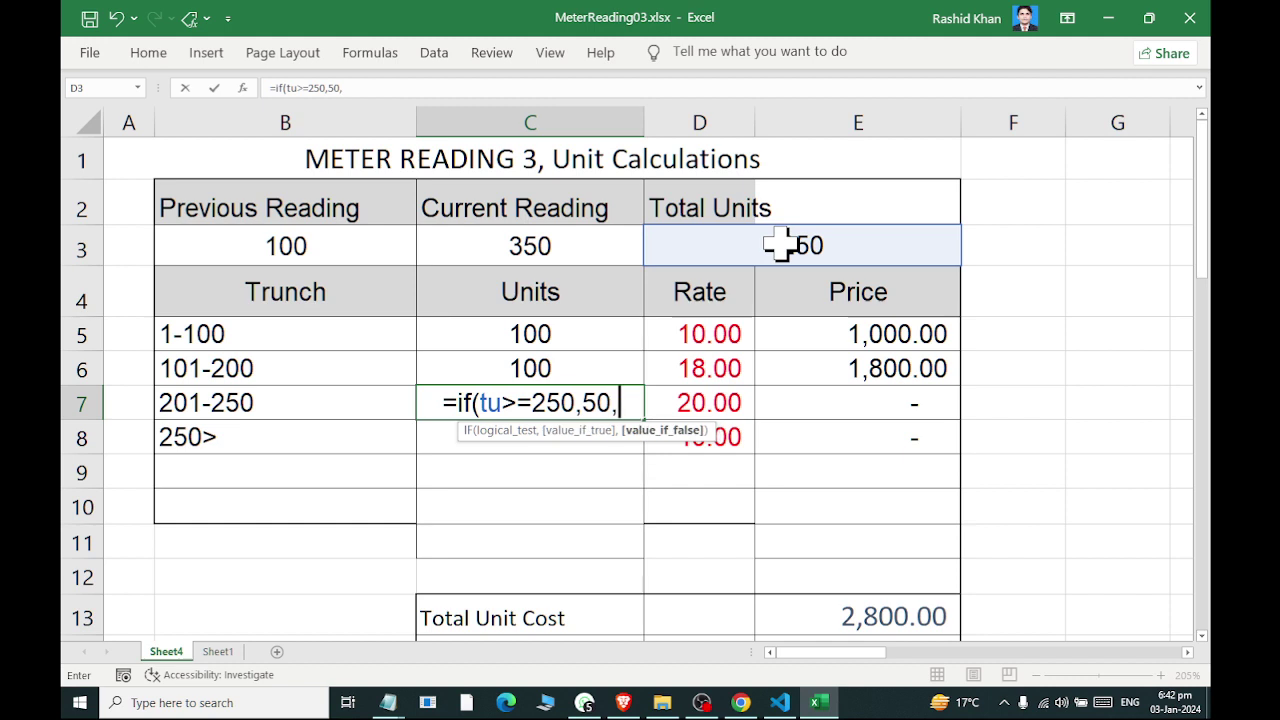
{"action": "left_click", "coordinate": [780, 244]}
{"action": "type", "text": "-"}
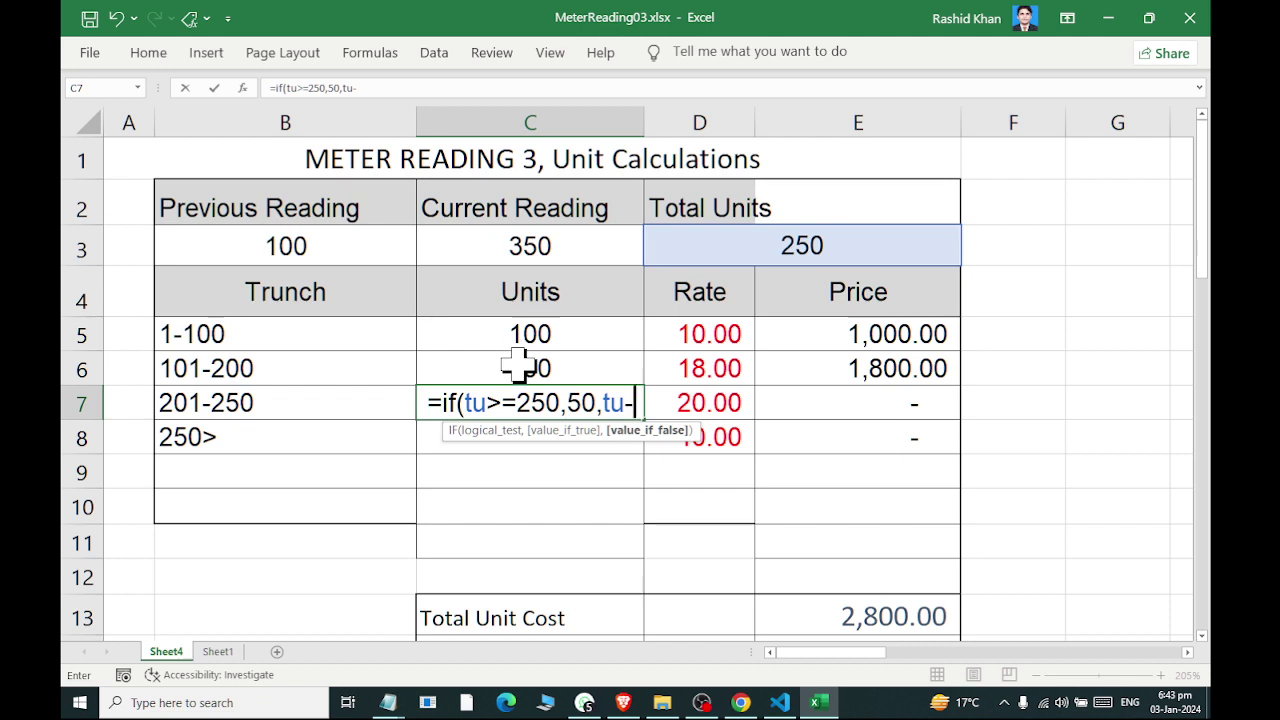
{"action": "type", "text": "sum("}
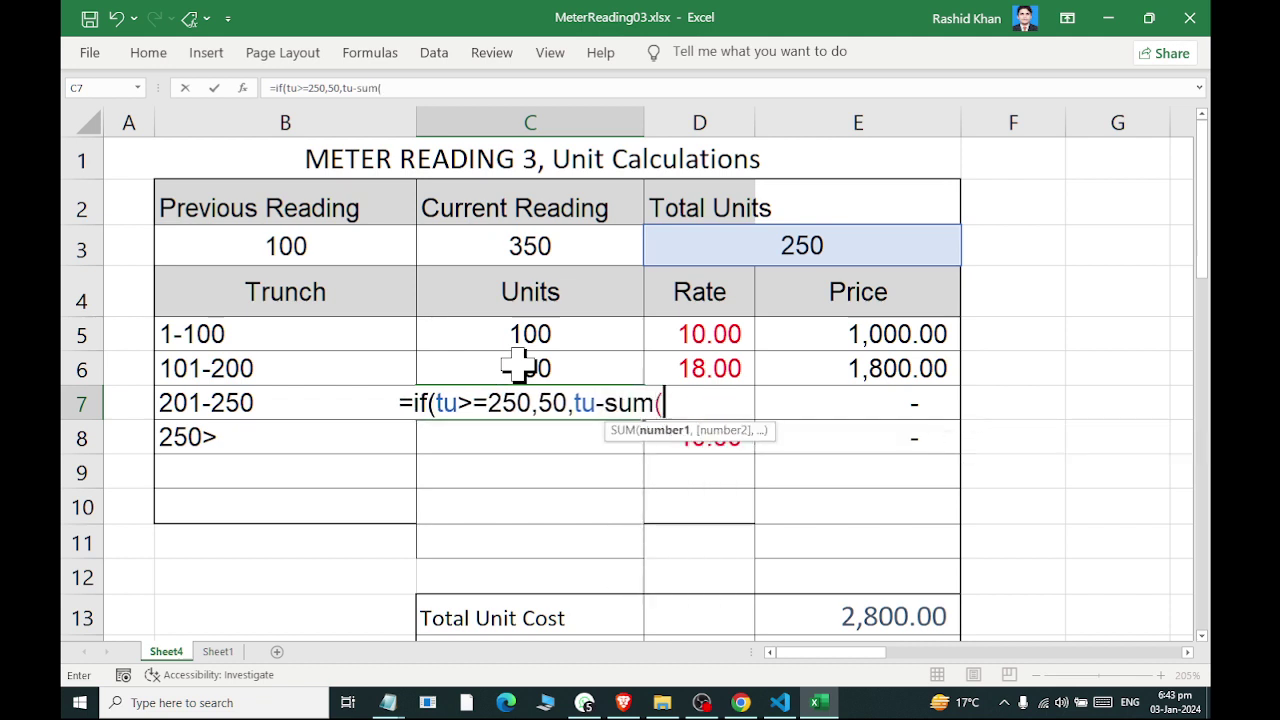
{"action": "left_click_drag", "start_coordinate": [518, 346], "coordinate": [522, 368]}
{"action": "type", "text": ")"}
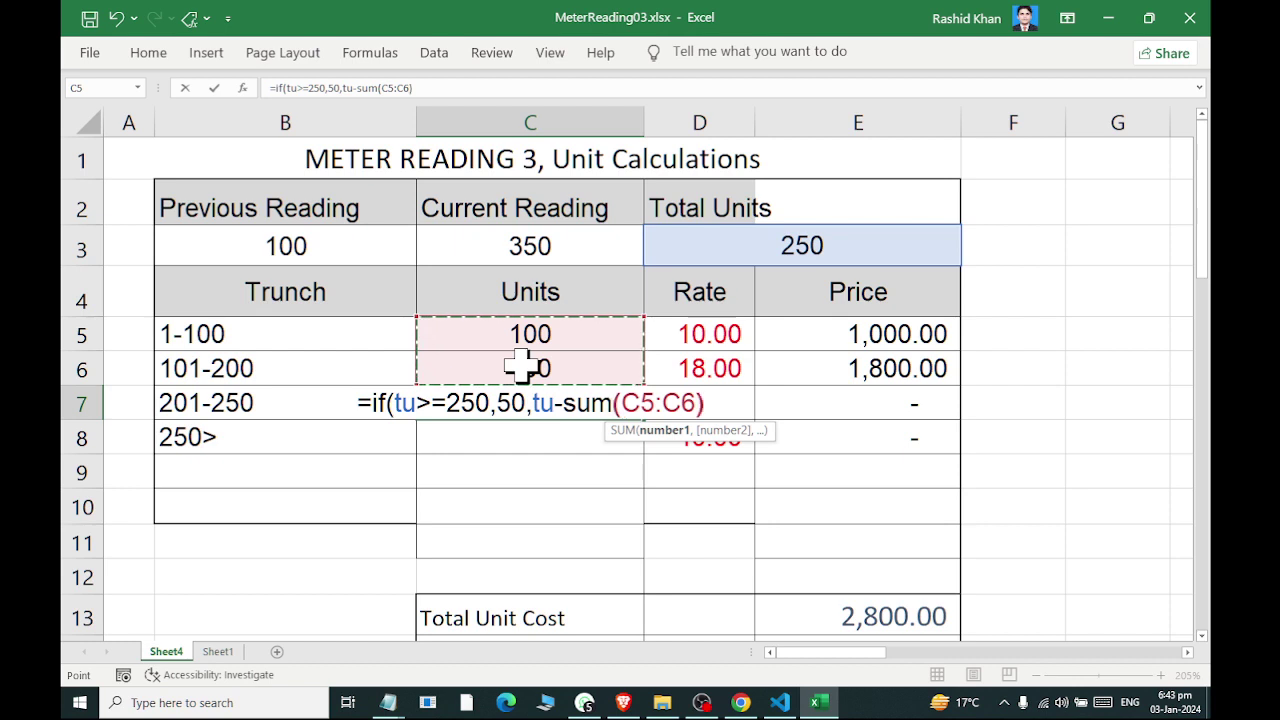
{"action": "key", "text": "Return"}
{"action": "left_click", "coordinate": [610, 412]}
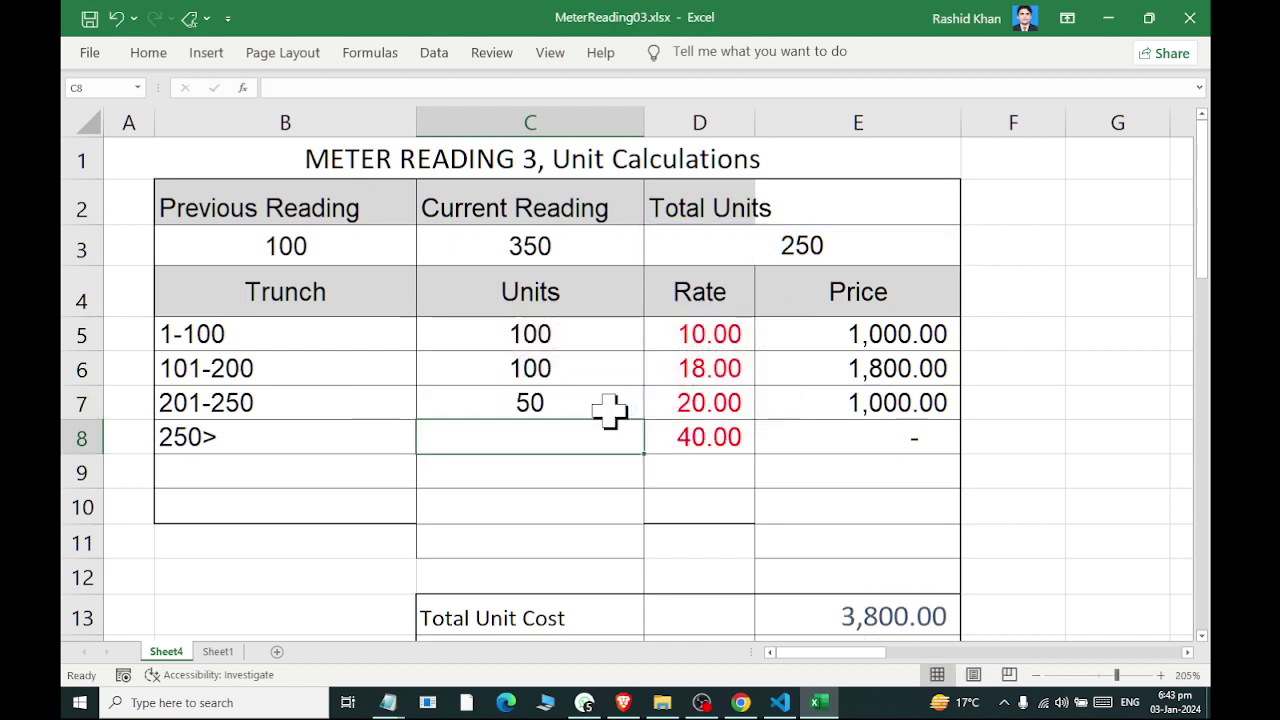
Review the C7 formula unchanged, then set Current Reading to 450
{"action": "double_click", "coordinate": [610, 405]}
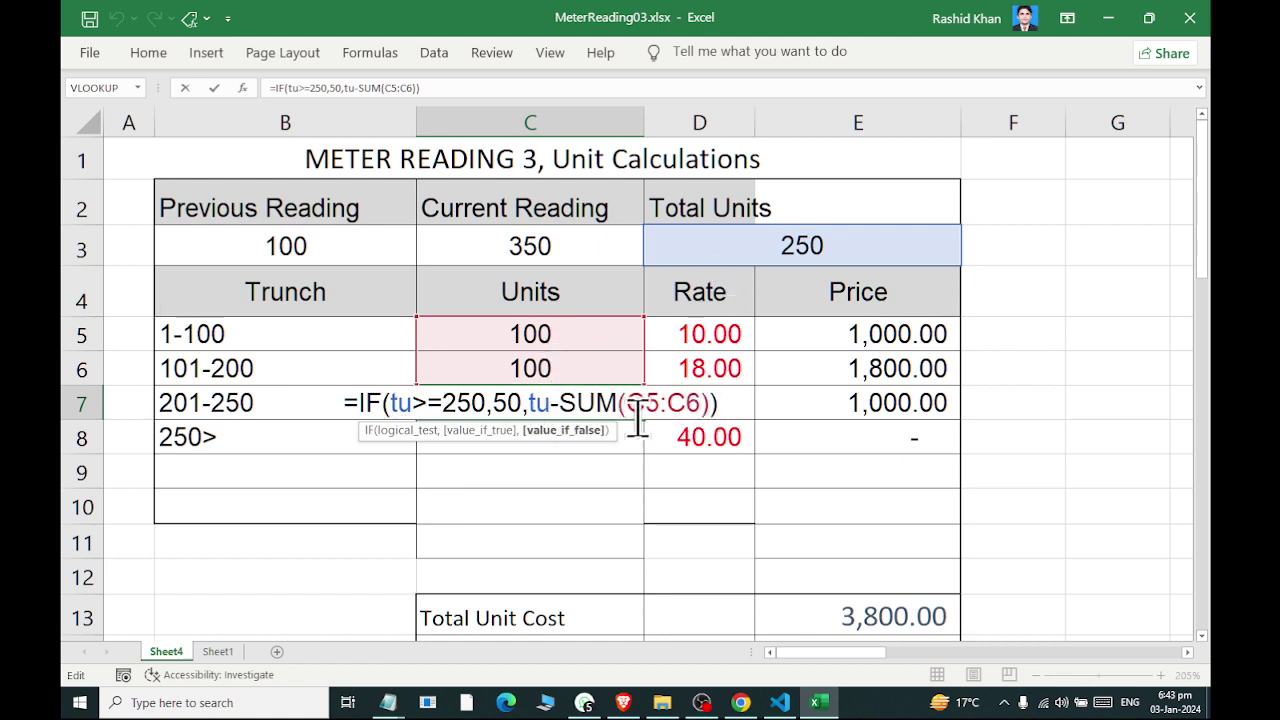
{"action": "key", "text": "Return"}
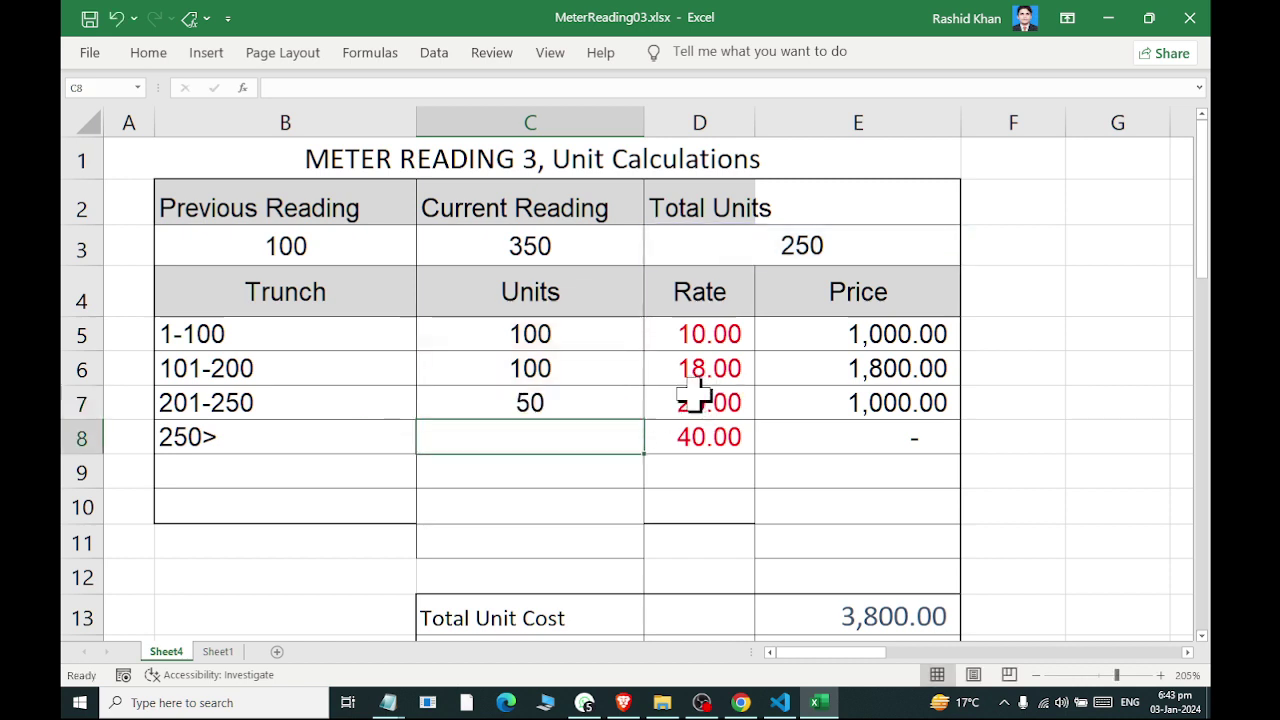
{"action": "key", "text": "Up"}
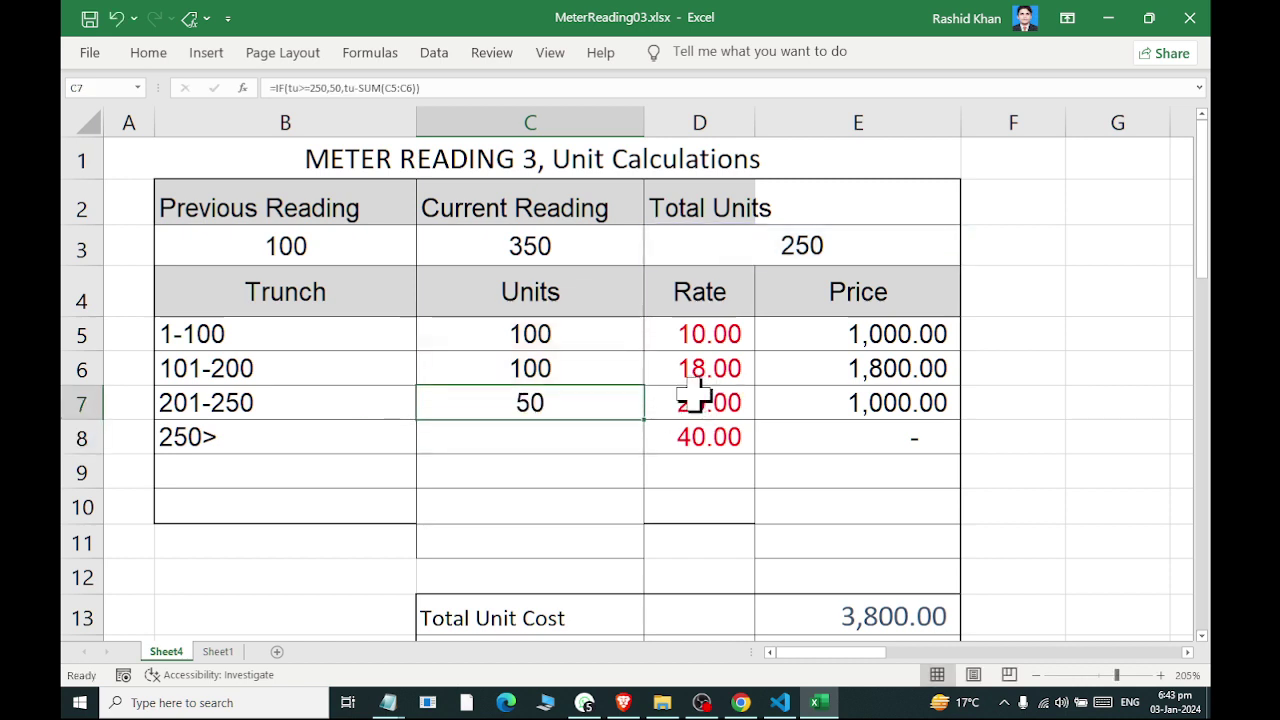
{"action": "key", "text": "Up"}
{"action": "key", "text": "Up"}
{"action": "key", "text": "Up"}
{"action": "key", "text": "Up"}
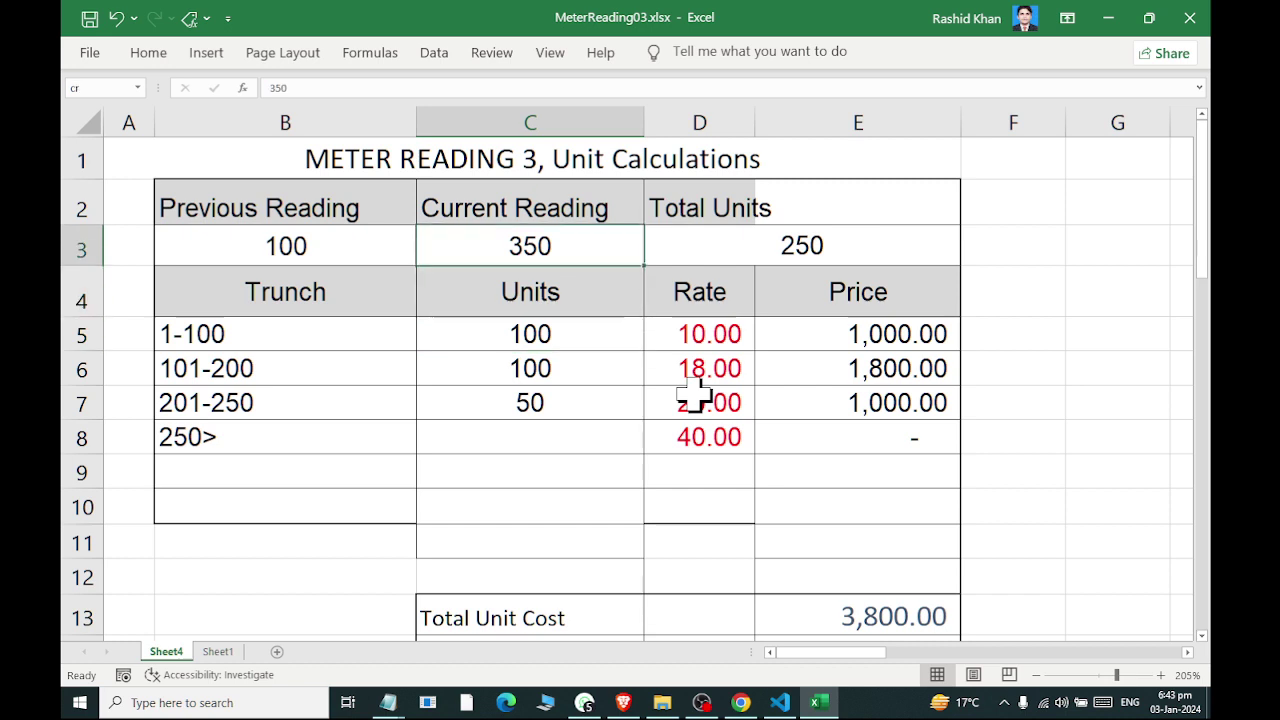
{"action": "type", "text": "450"}
{"action": "key", "text": "Return"}
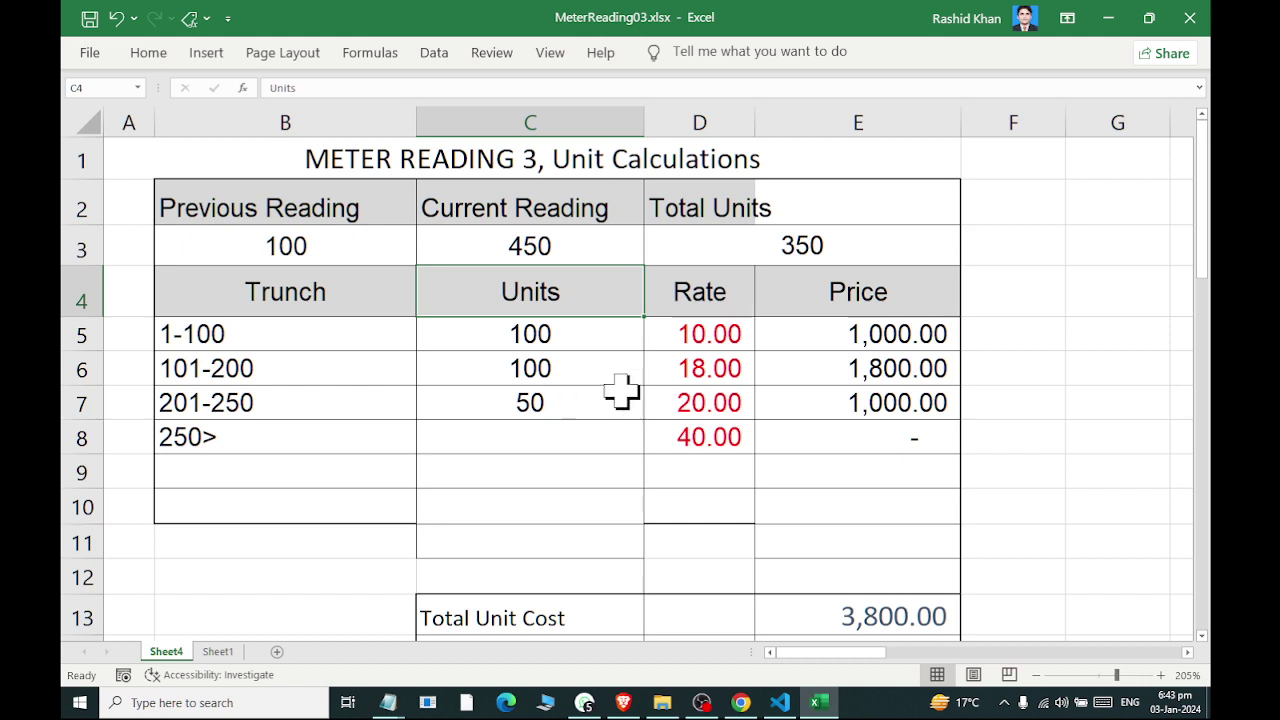
Enter =IF(tu>250,tu-SUM(C5:C7),0) in C8 for units above 250
{"action": "left_click", "coordinate": [500, 443]}
{"action": "type", "text": "=if"}
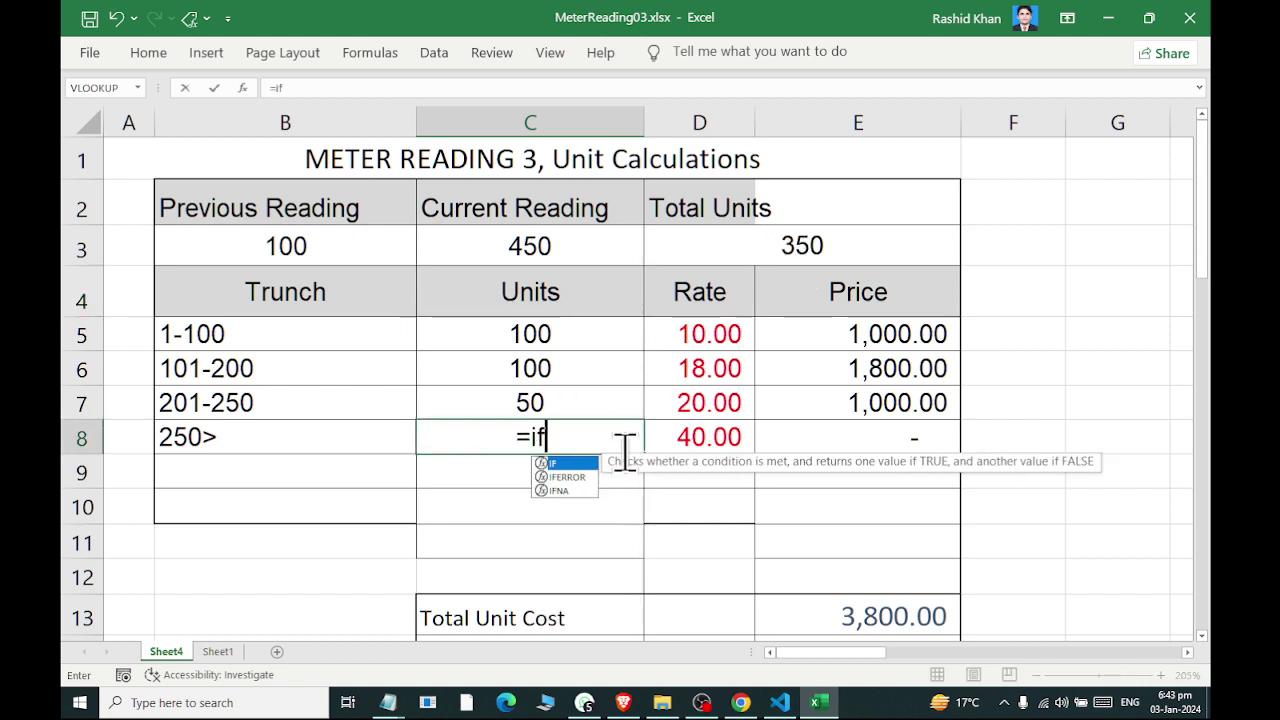
{"action": "type", "text": "("}
{"action": "left_click", "coordinate": [907, 241]}
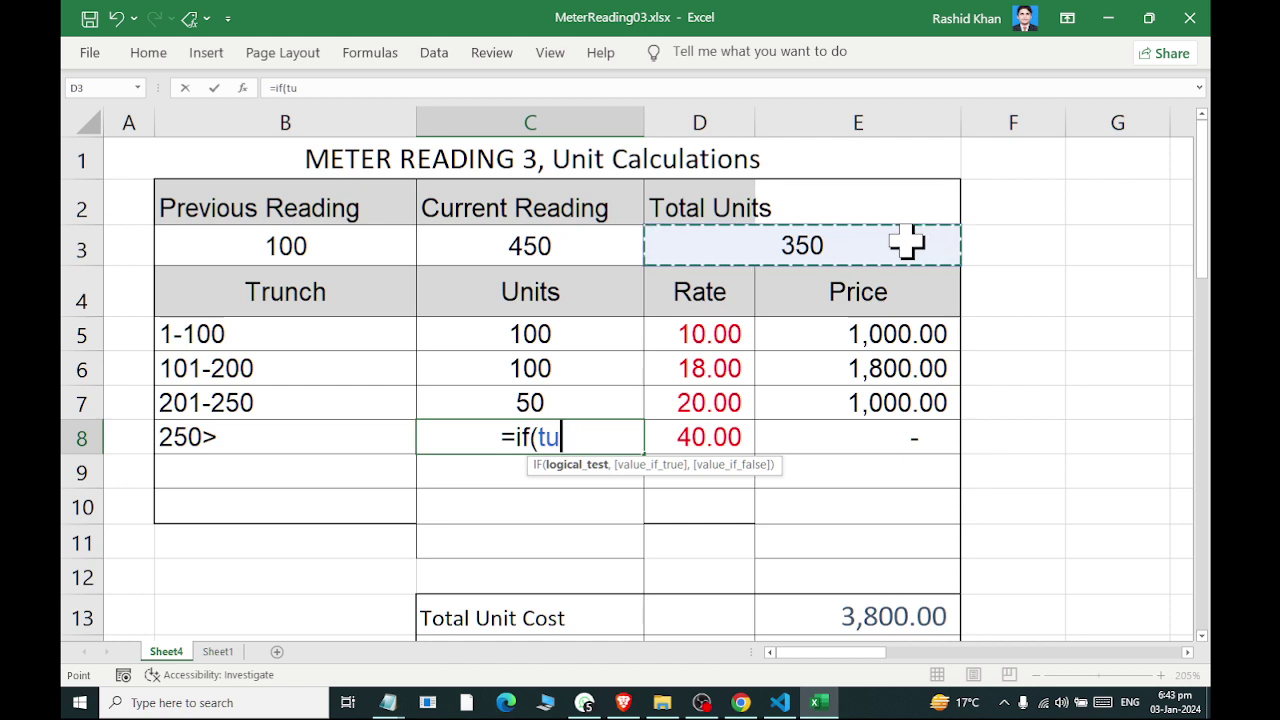
{"action": "type", "text": ">250"}
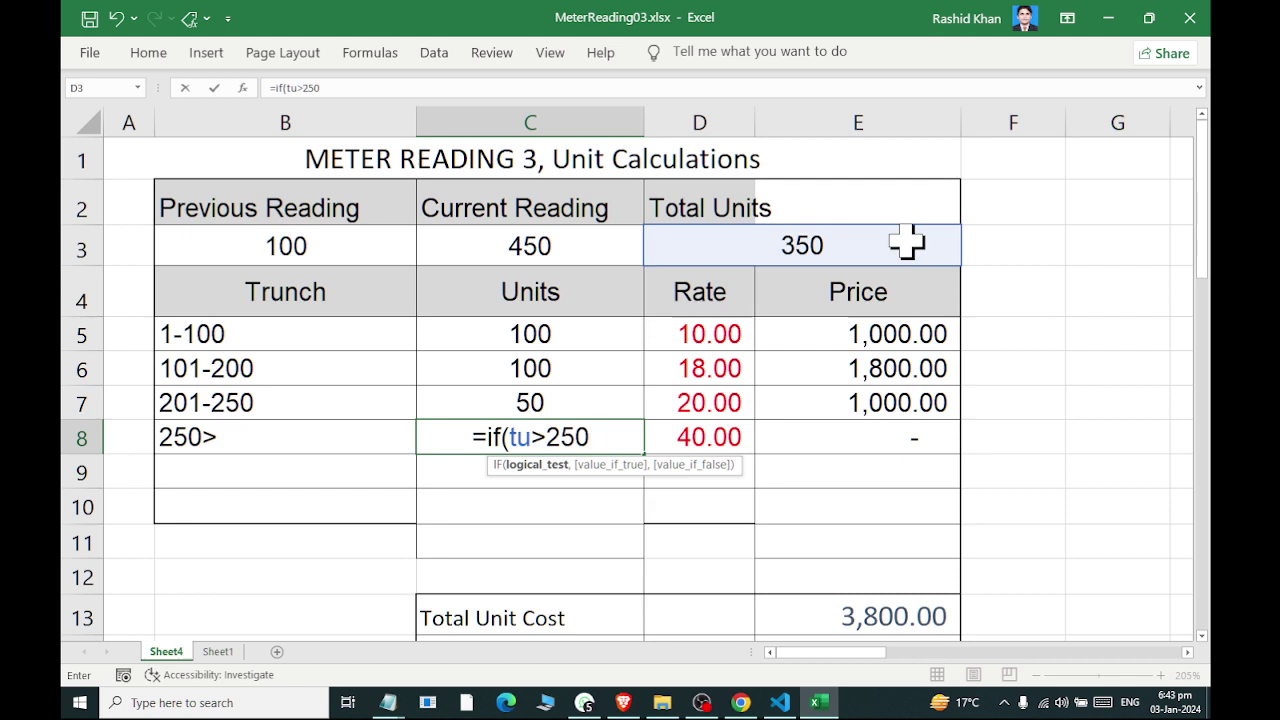
{"action": "type", "text": ","}
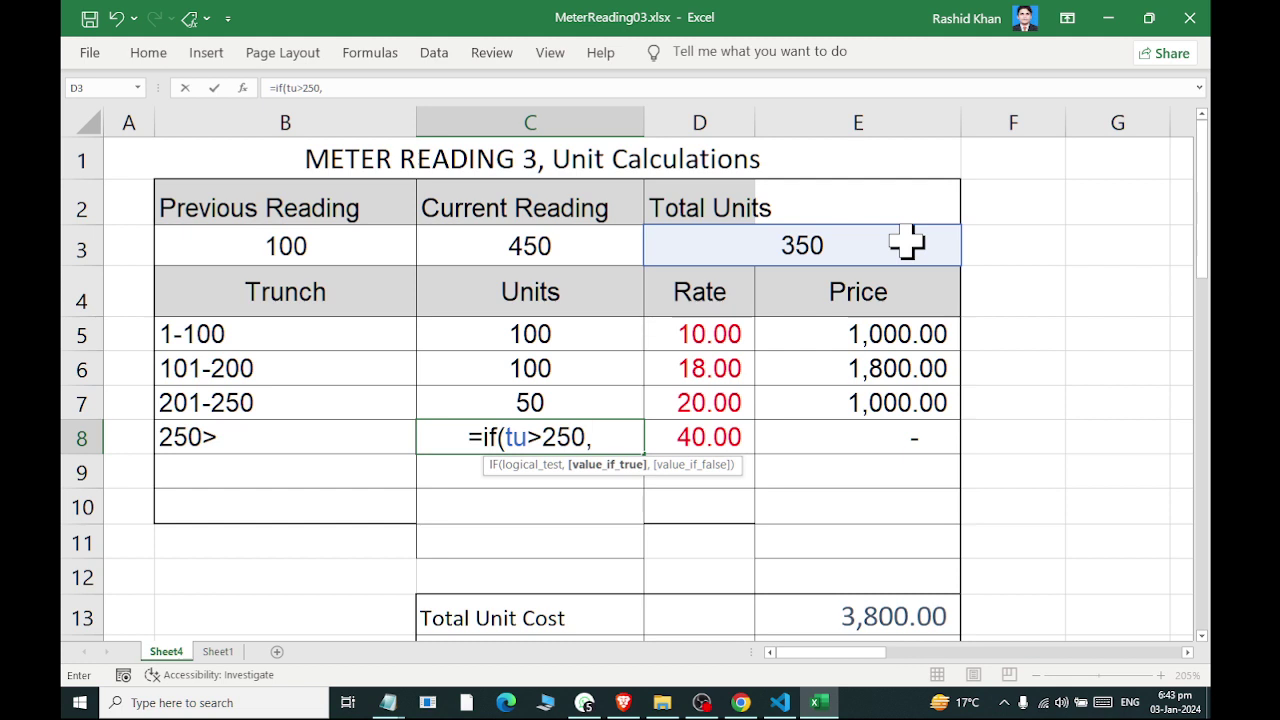
{"action": "type", "text": "tu-sum("}
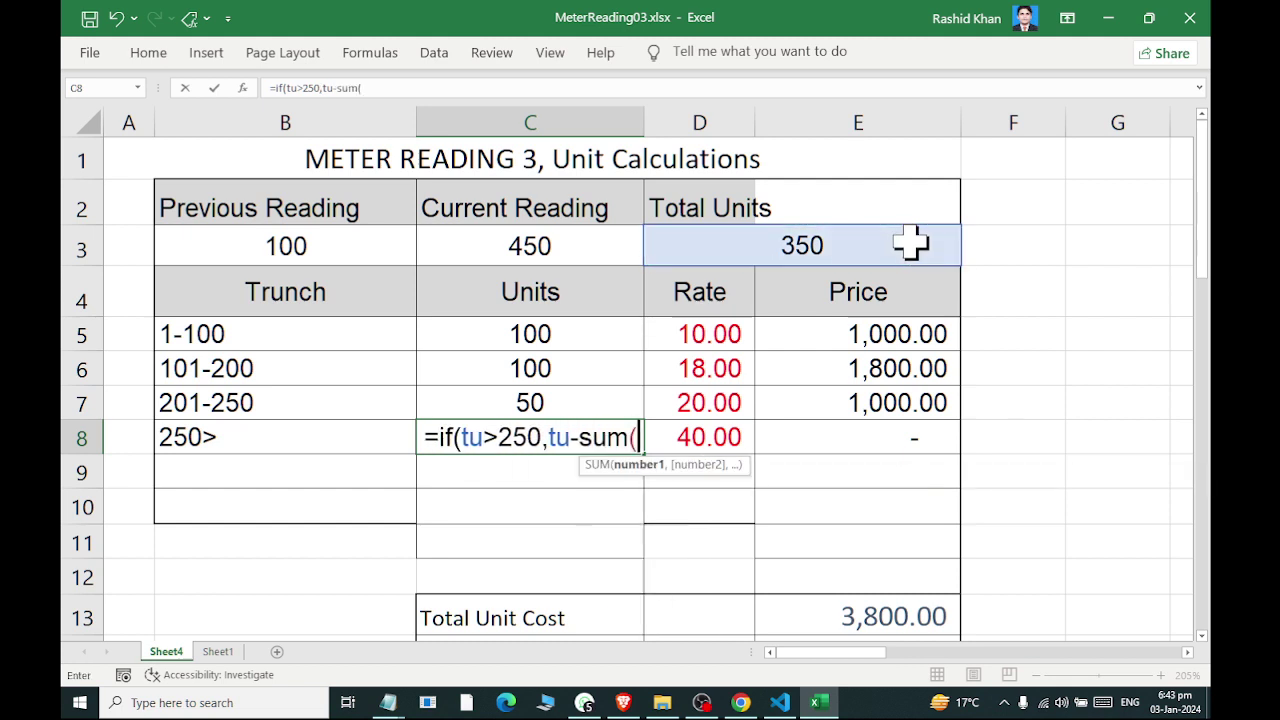
{"action": "left_click_drag", "start_coordinate": [543, 337], "coordinate": [548, 400]}
{"action": "type", "text": ")"}
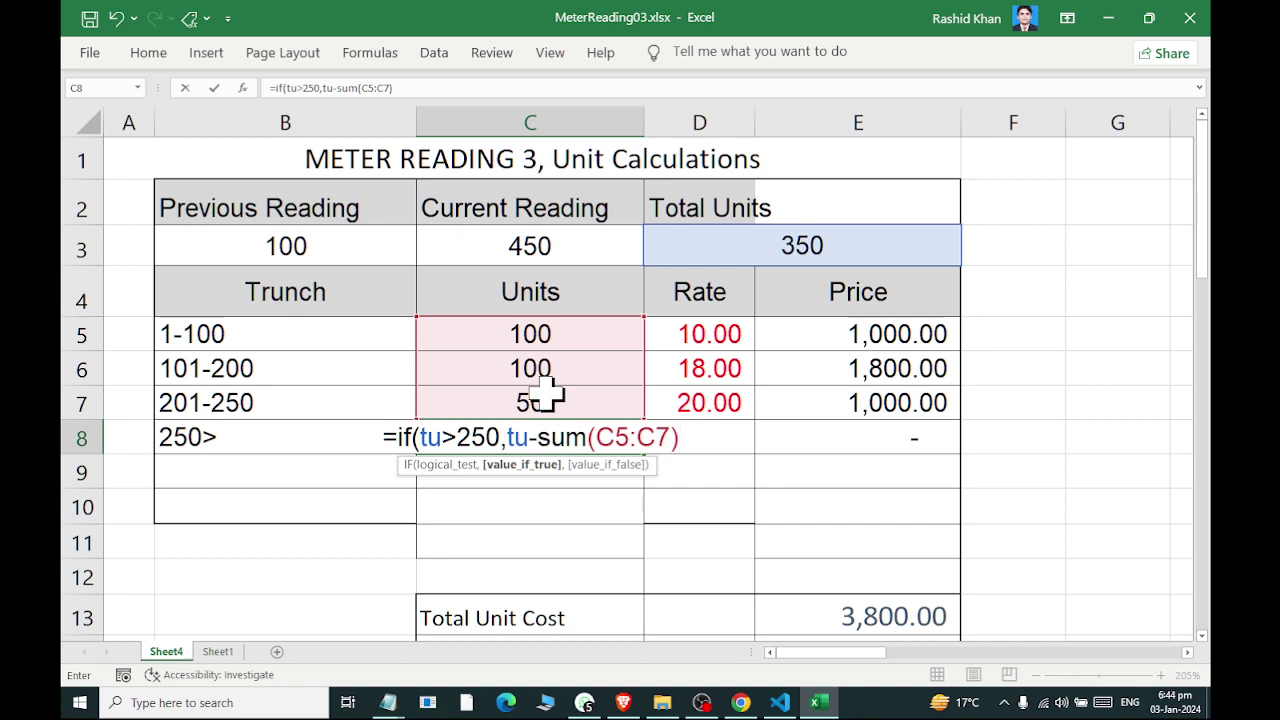
{"action": "type", "text": ","}
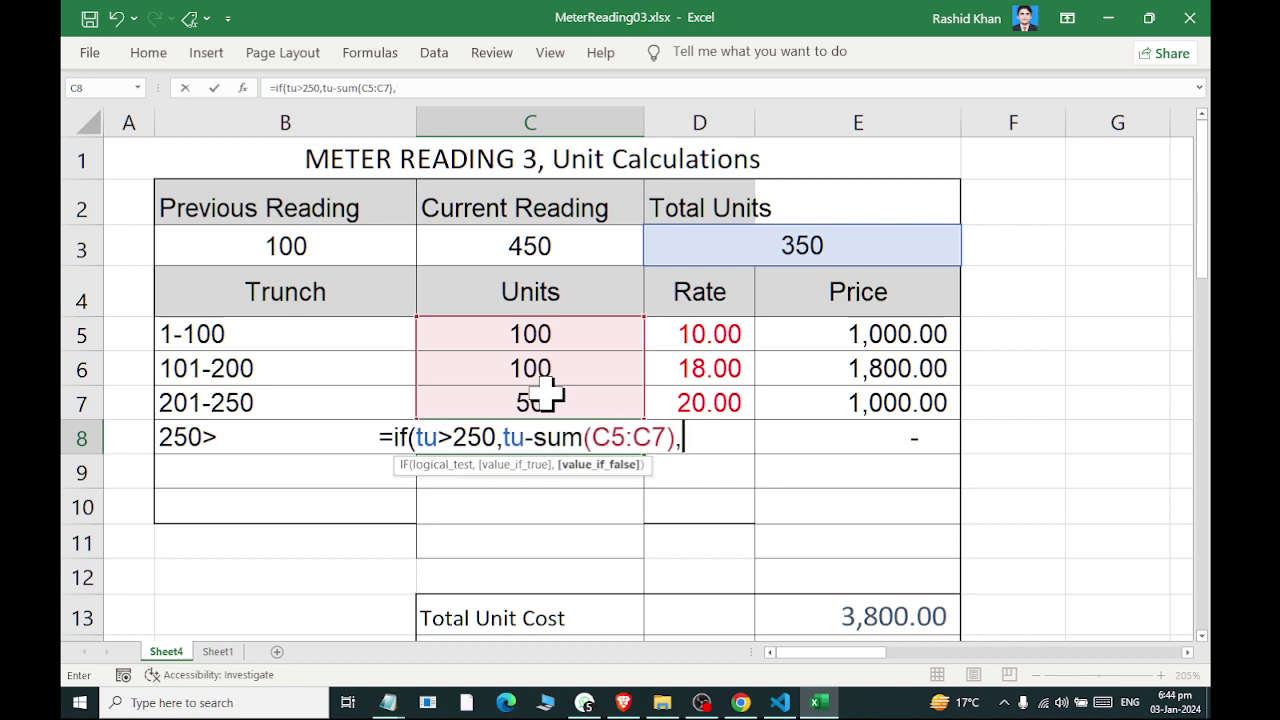
{"action": "type", "text": "0)"}
{"action": "key", "text": "Return"}
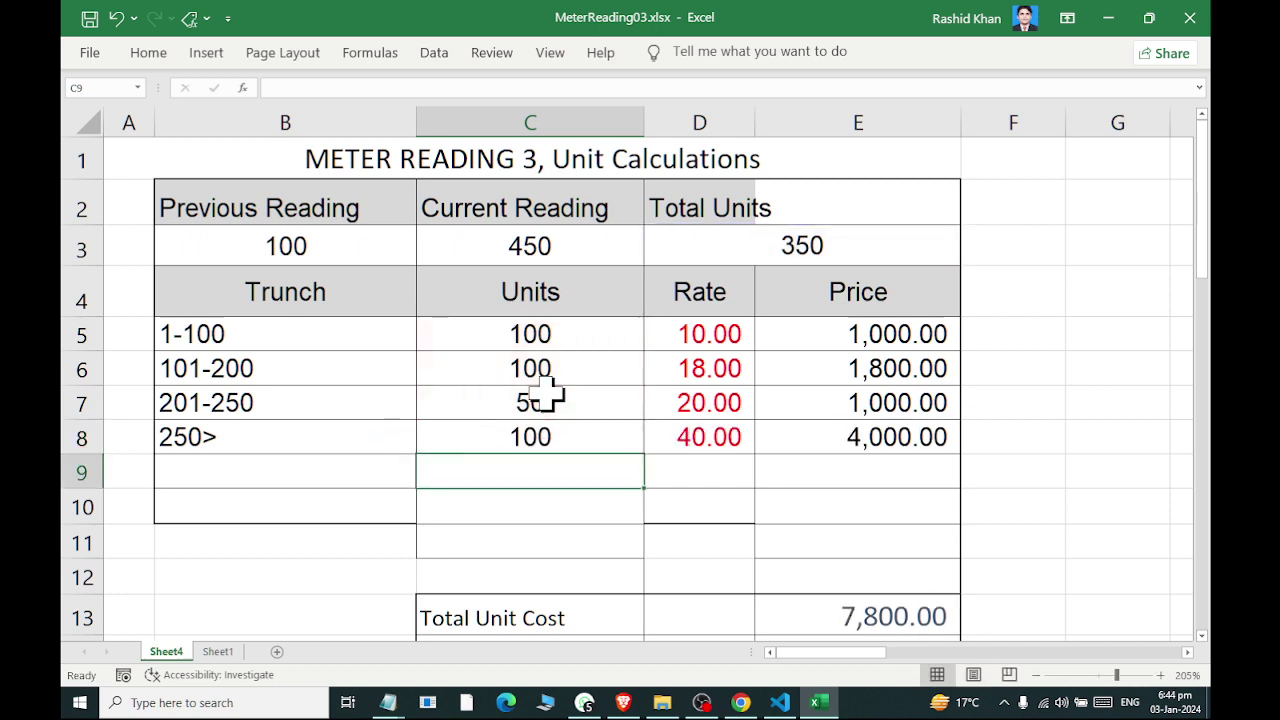
Set Current Reading to 1120 and inspect the four slab unit cells
{"action": "left_click", "coordinate": [606, 250]}
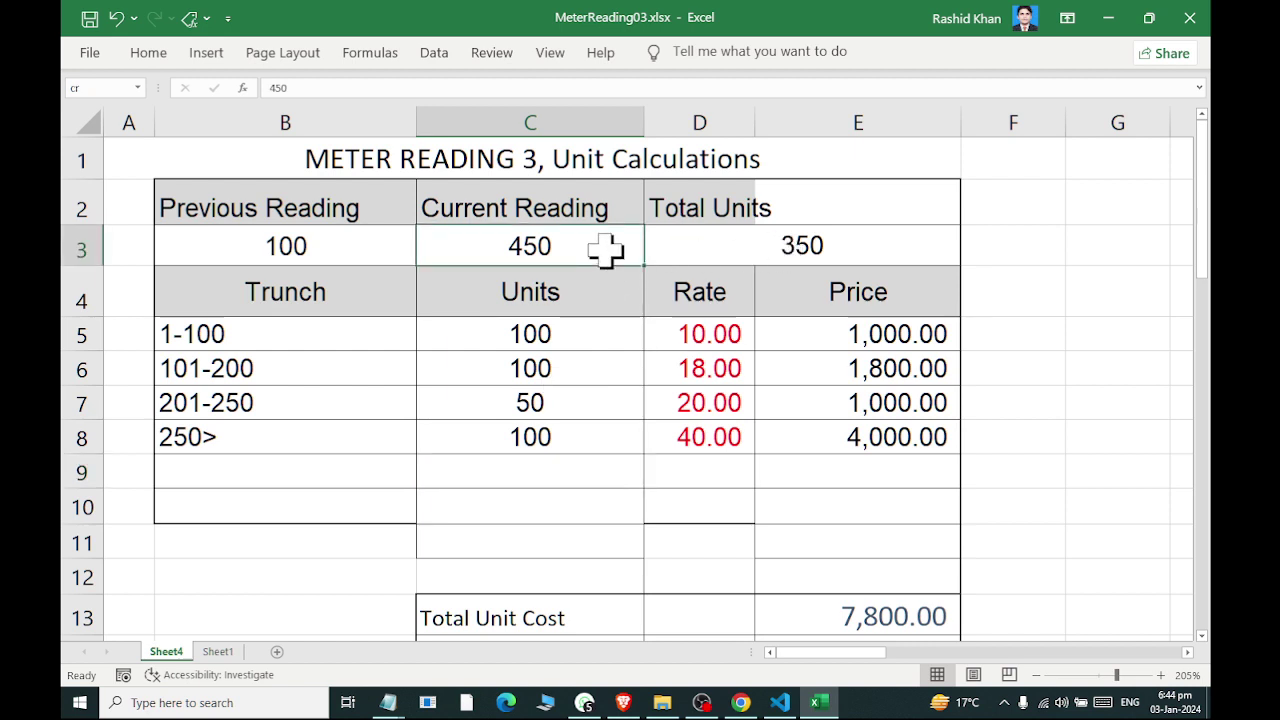
{"action": "type", "text": "1120"}
{"action": "key", "text": "Return"}
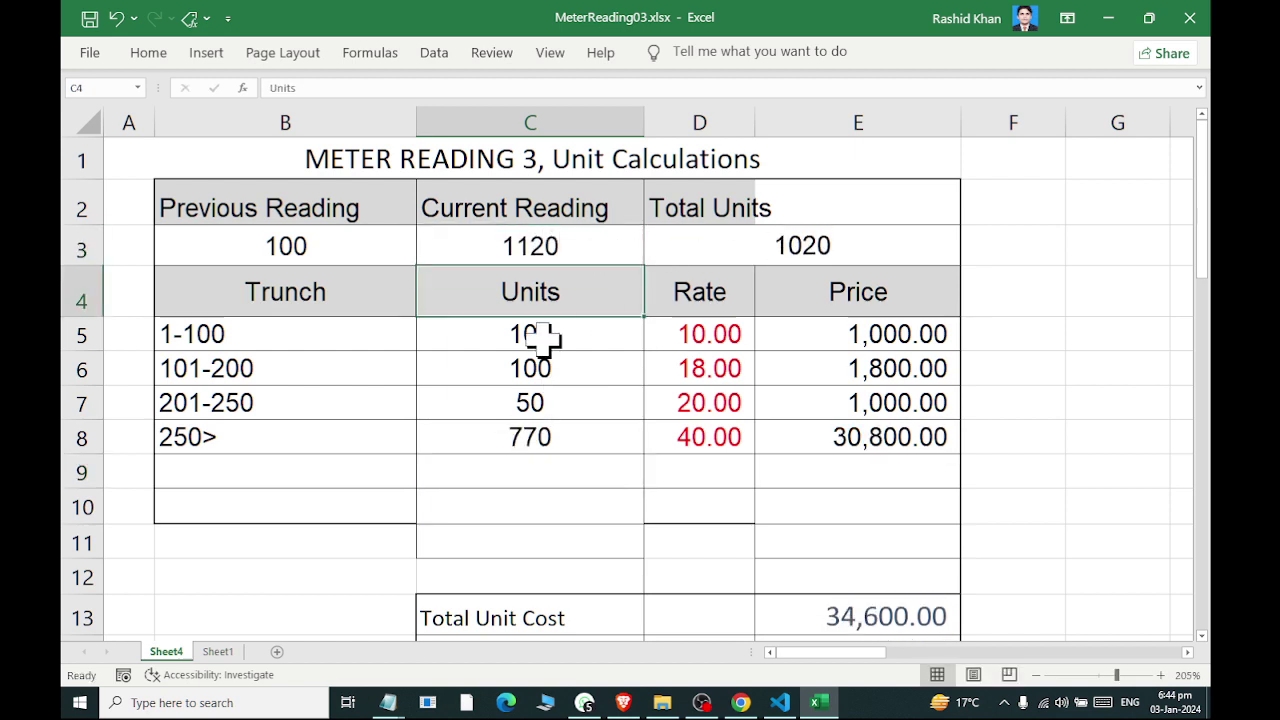
{"action": "left_click", "coordinate": [540, 340]}
{"action": "left_click", "coordinate": [537, 365]}
{"action": "left_click", "coordinate": [555, 405]}
{"action": "left_click", "coordinate": [543, 440]}
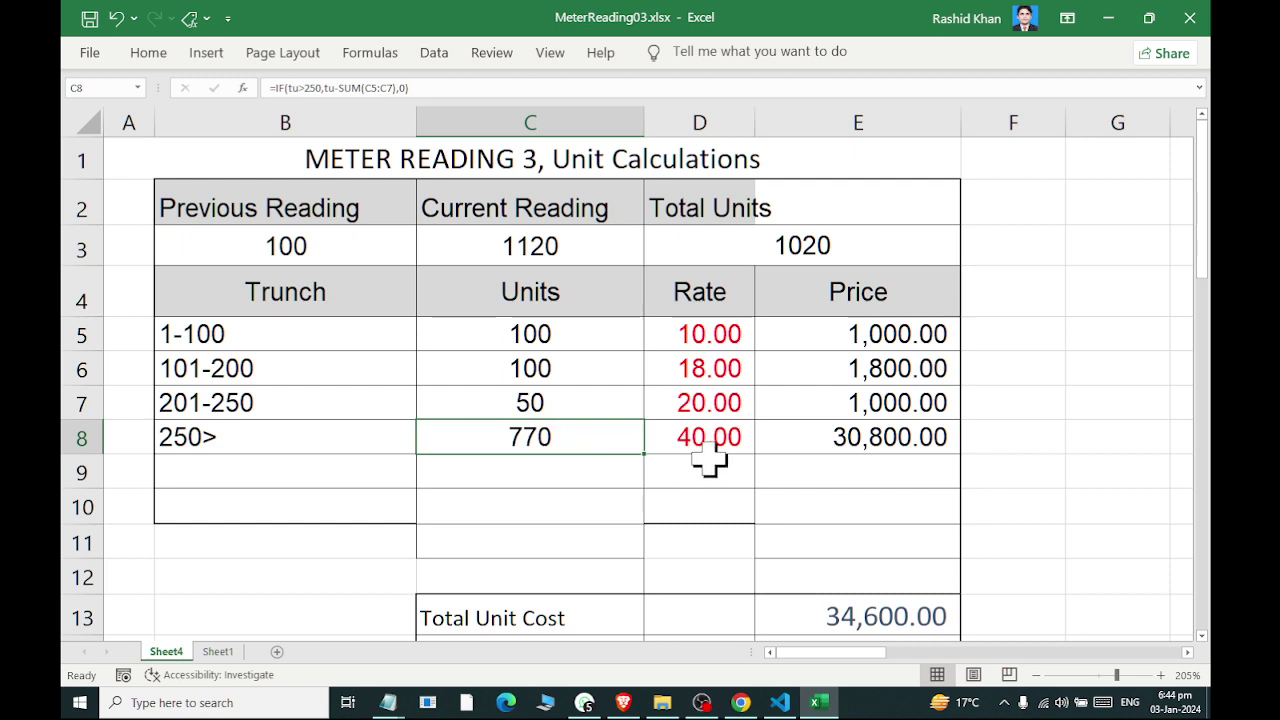
Retest with Current Reading values 110 and 120
{"action": "key", "text": "Up"}
{"action": "key", "text": "Up"}
{"action": "key", "text": "Up"}
{"action": "key", "text": "Up"}
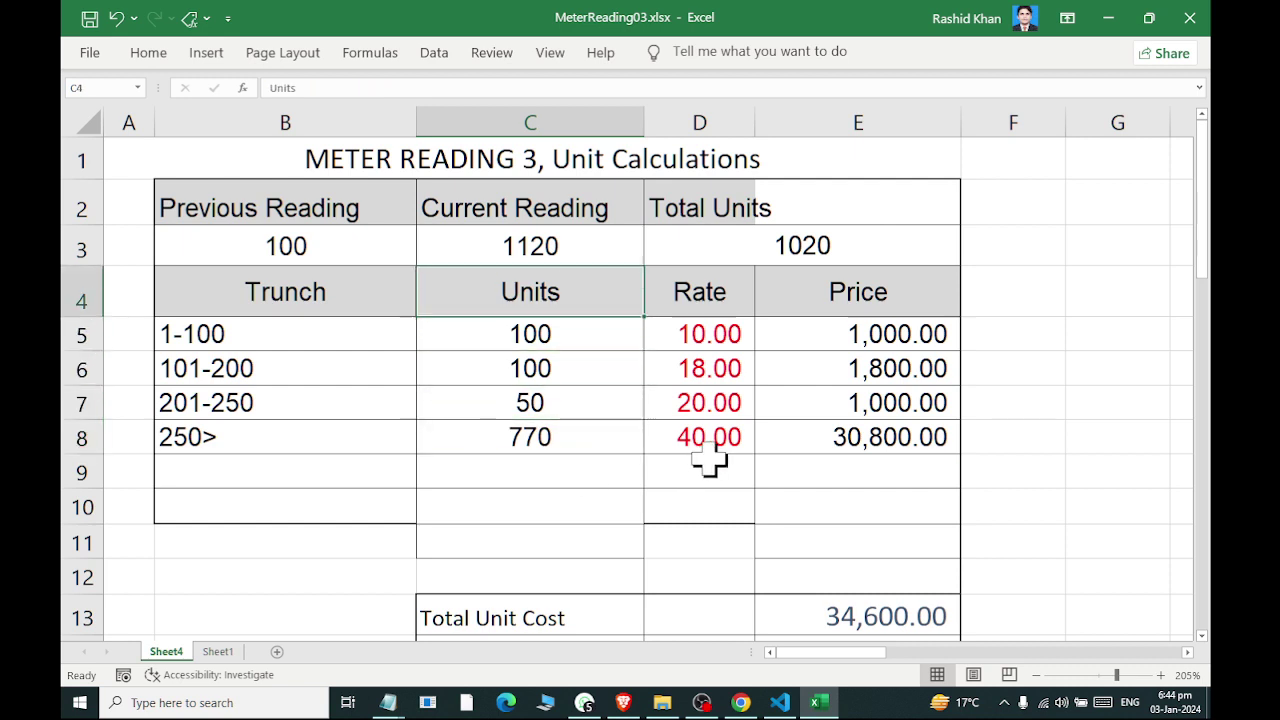
{"action": "key", "text": "Up"}
{"action": "type", "text": "111"}
{"action": "key", "text": "BackSpace"}
{"action": "type", "text": "0"}
{"action": "key", "text": "Return"}
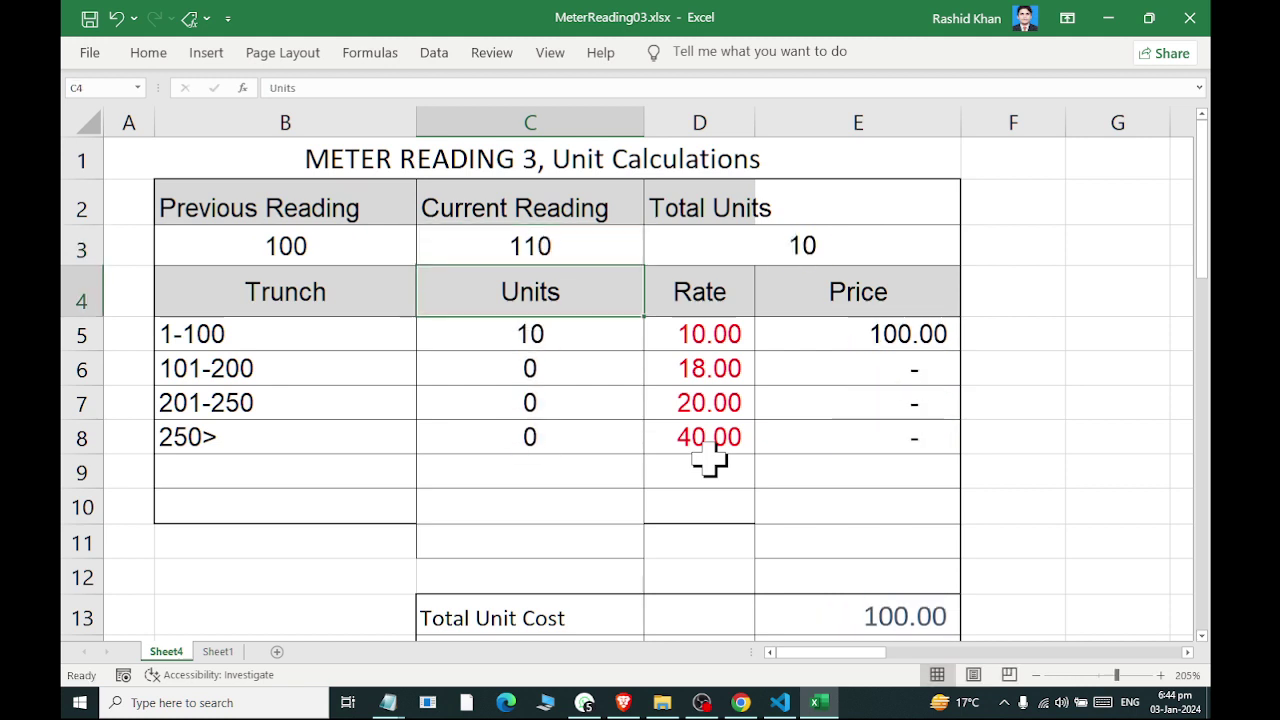
{"action": "key", "text": "Up"}
{"action": "type", "text": "120"}
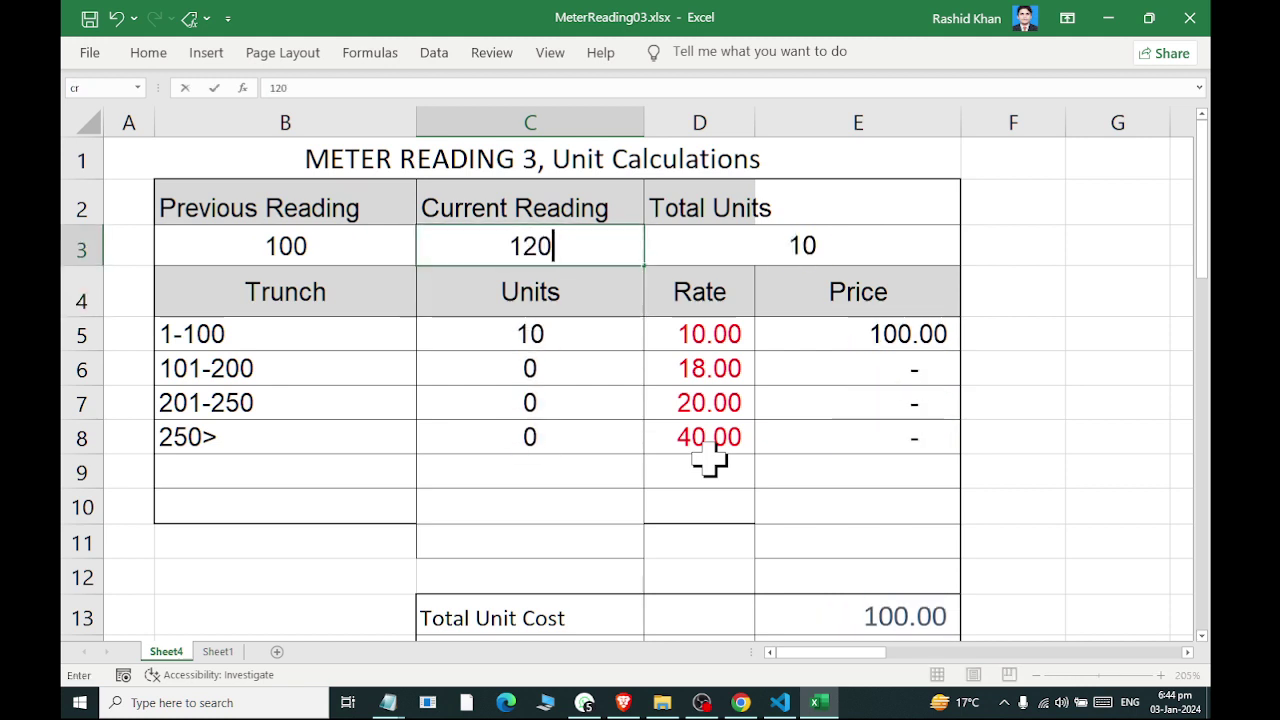
{"action": "key", "text": "Return"}
Retest with Current Reading 220 and 320, finishing at 430
{"action": "key", "text": "Up"}
{"action": "type", "text": "220"}
{"action": "key", "text": "Return"}
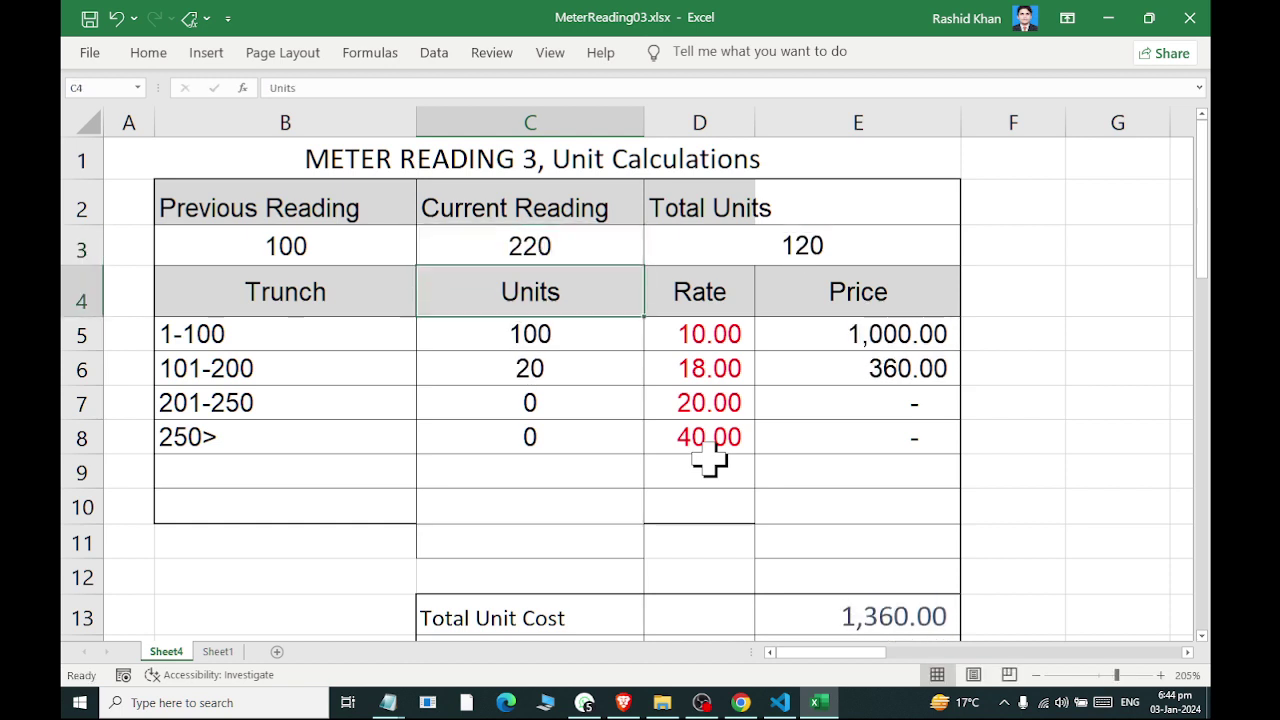
{"action": "key", "text": "Up"}
{"action": "type", "text": "320"}
{"action": "key", "text": "Return"}
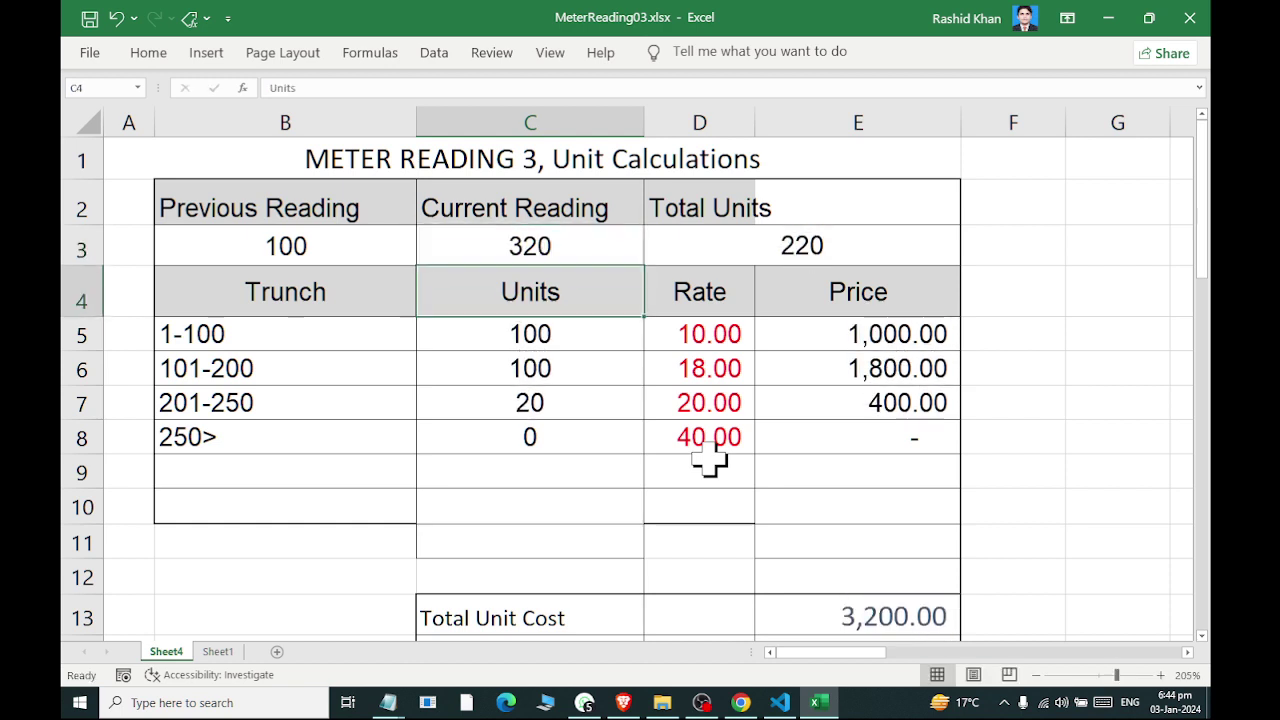
{"action": "key", "text": "Up"}
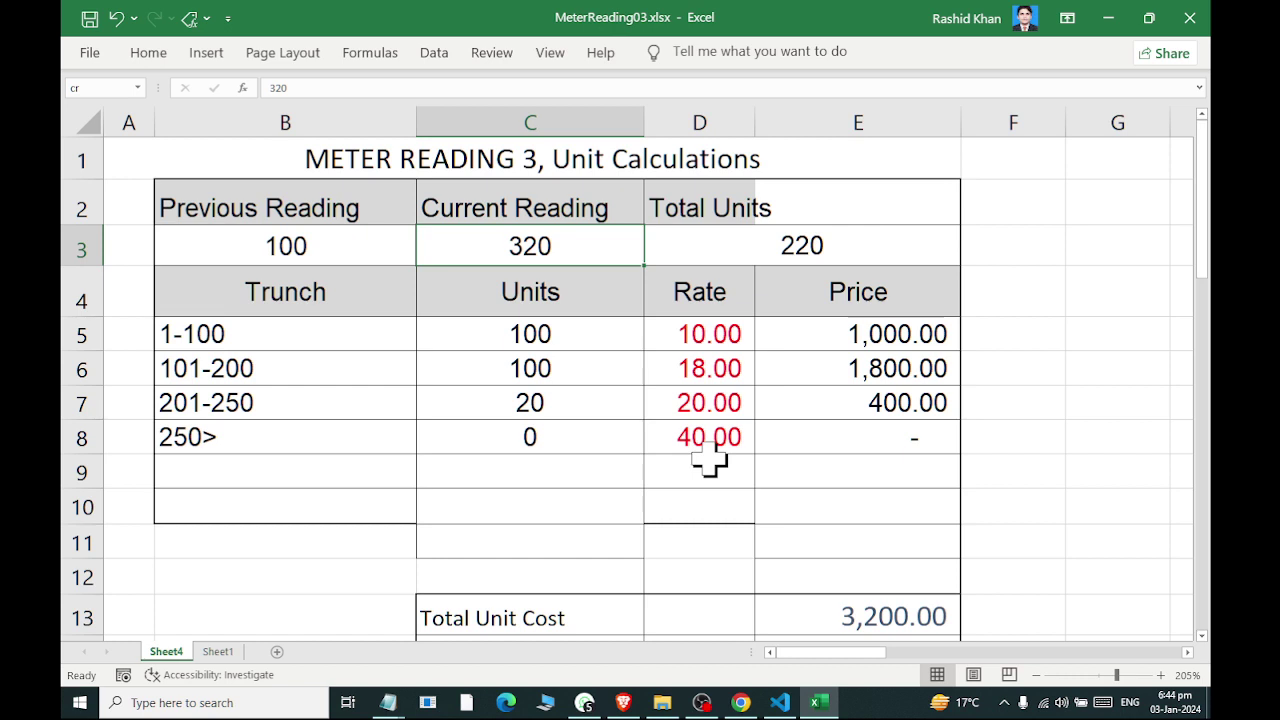
{"action": "type", "text": "430"}
{"action": "key", "text": "Return"}
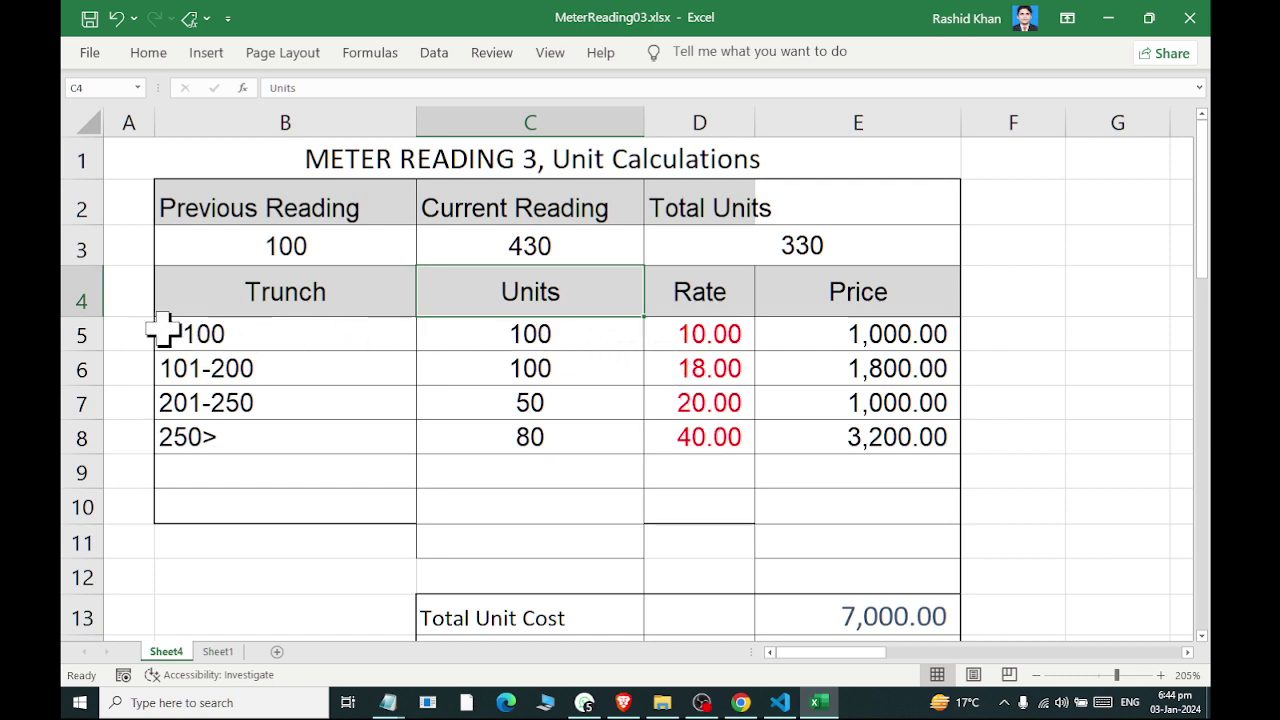
{"action": "mouse_move", "coordinate": [187, 330]}
{"action": "left_mouse_down"}
{"action": "mouse_move", "coordinate": [705, 320]}
{"action": "mouse_move", "coordinate": [866, 334]}
{"action": "left_mouse_up"}
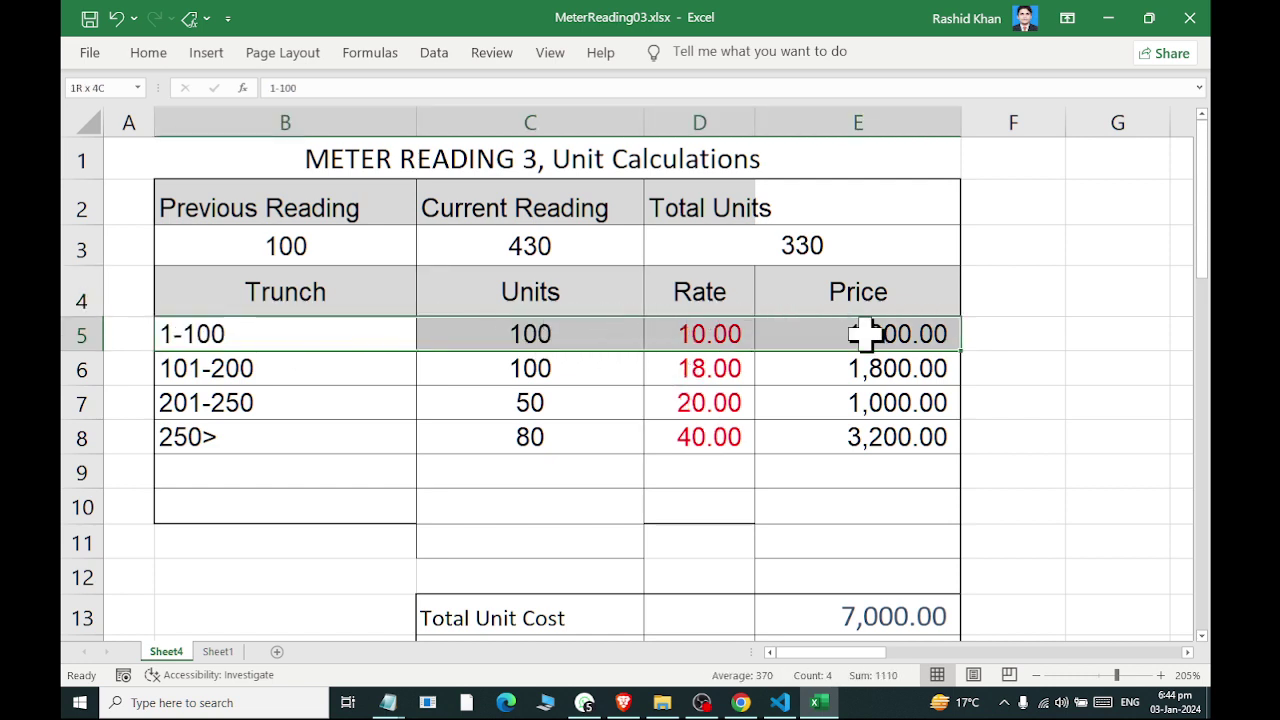
{"action": "mouse_move", "coordinate": [182, 372]}
{"action": "left_mouse_down"}
{"action": "mouse_move", "coordinate": [545, 358]}
{"action": "mouse_move", "coordinate": [831, 374]}
{"action": "left_mouse_up"}
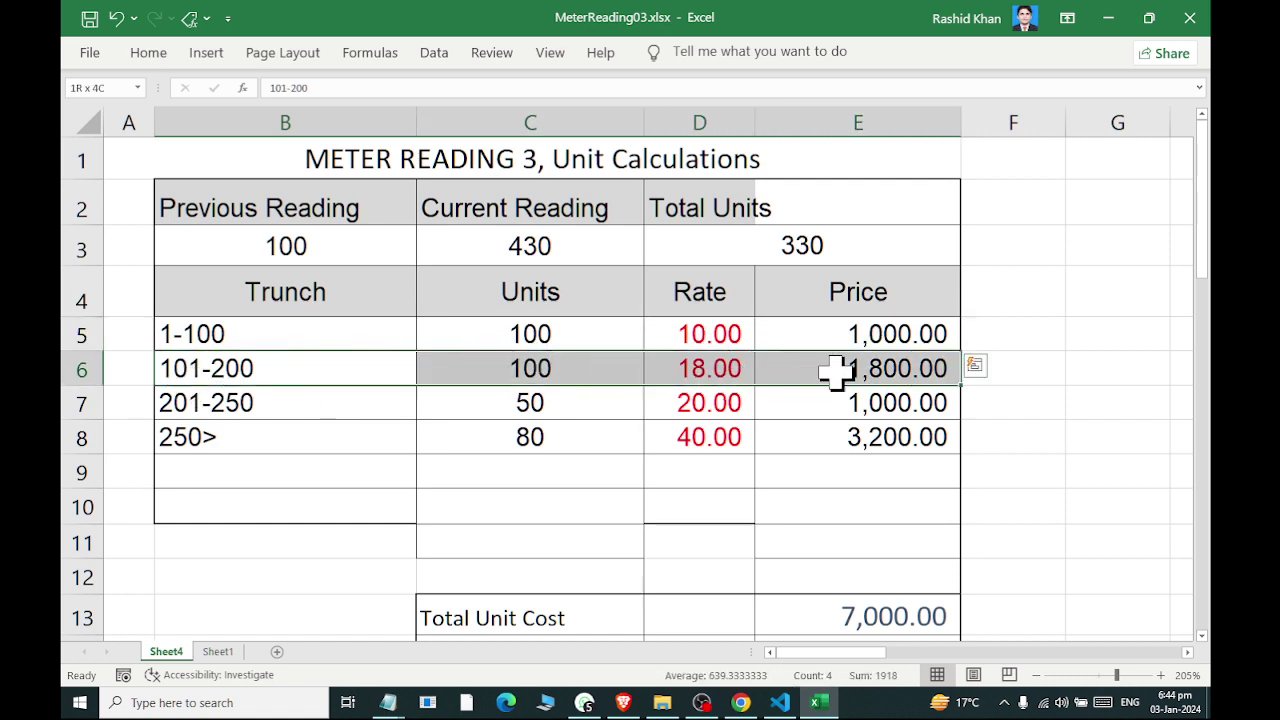
{"action": "left_click", "coordinate": [360, 402]}
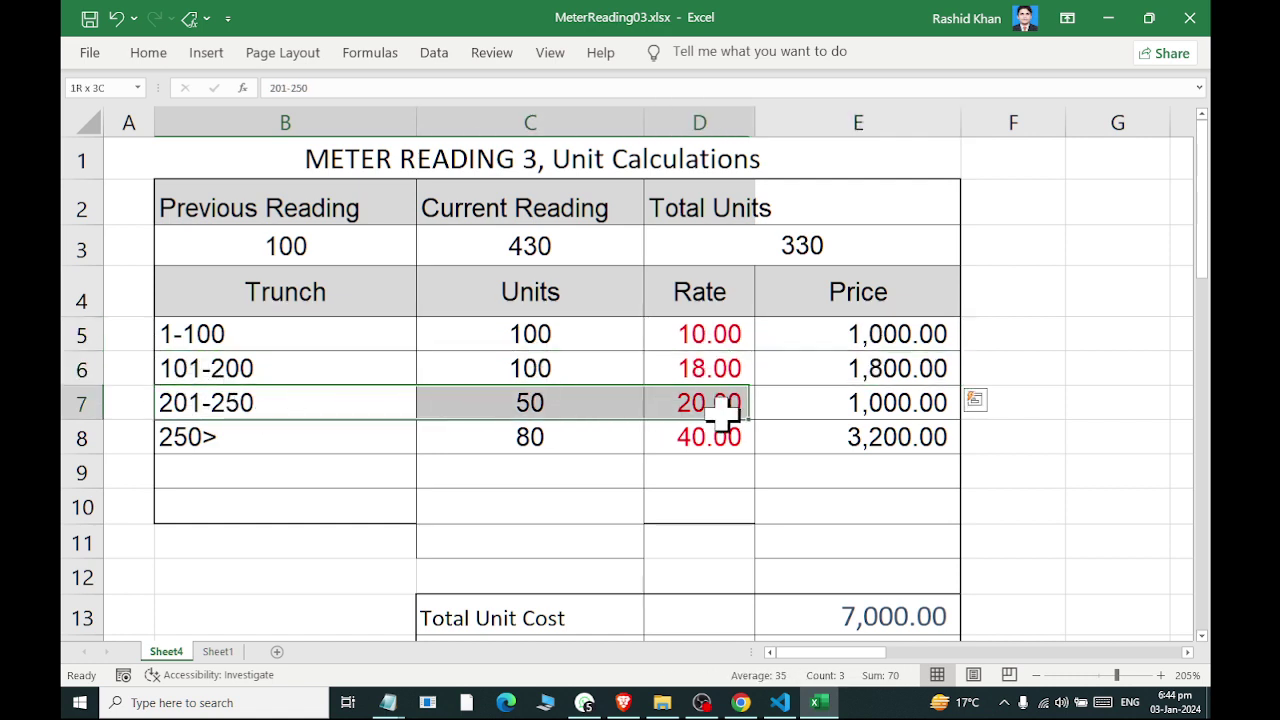
{"action": "left_click_drag", "start_coordinate": [360, 402], "coordinate": [846, 410]}
{"action": "left_click_drag", "start_coordinate": [244, 449], "coordinate": [897, 440]}
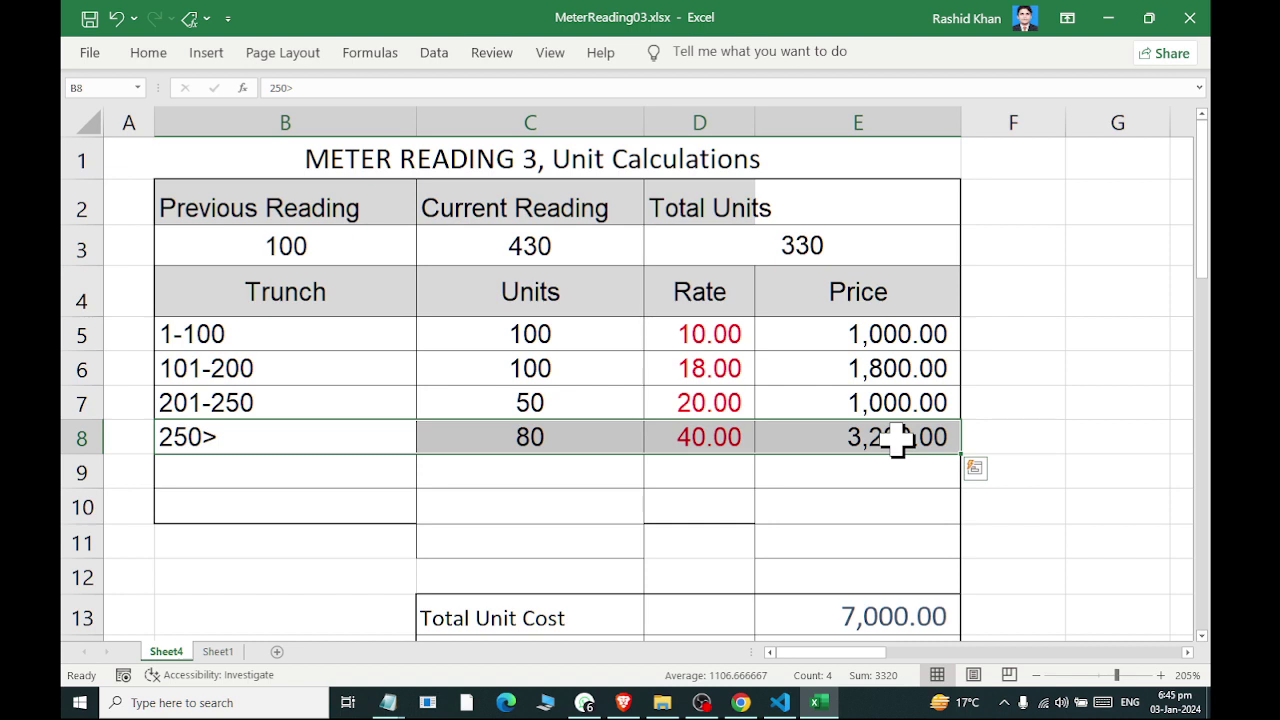
{"action": "mouse_move", "coordinate": [294, 332]}
{"action": "left_mouse_down"}
{"action": "mouse_move", "coordinate": [838, 318]}
{"action": "mouse_move", "coordinate": [900, 328]}
{"action": "left_mouse_up"}
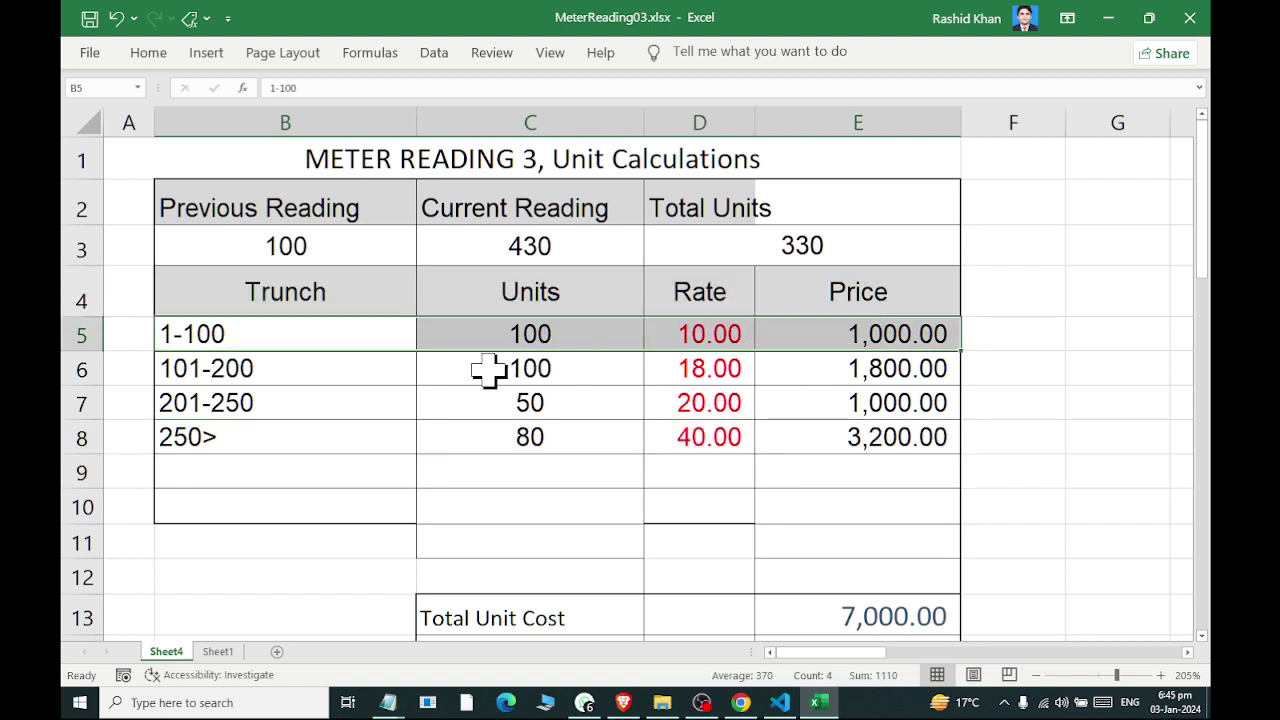
{"action": "left_click", "coordinate": [880, 337]}
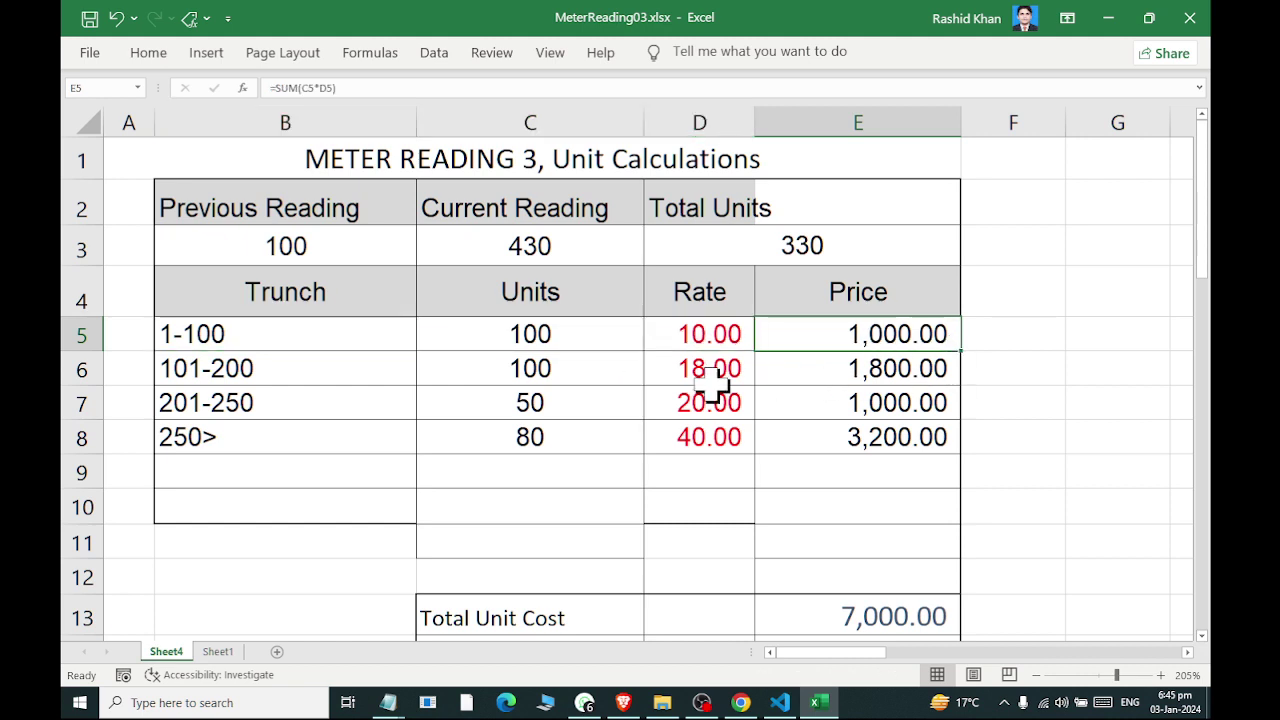
{"action": "left_click_drag", "start_coordinate": [340, 370], "coordinate": [900, 370]}
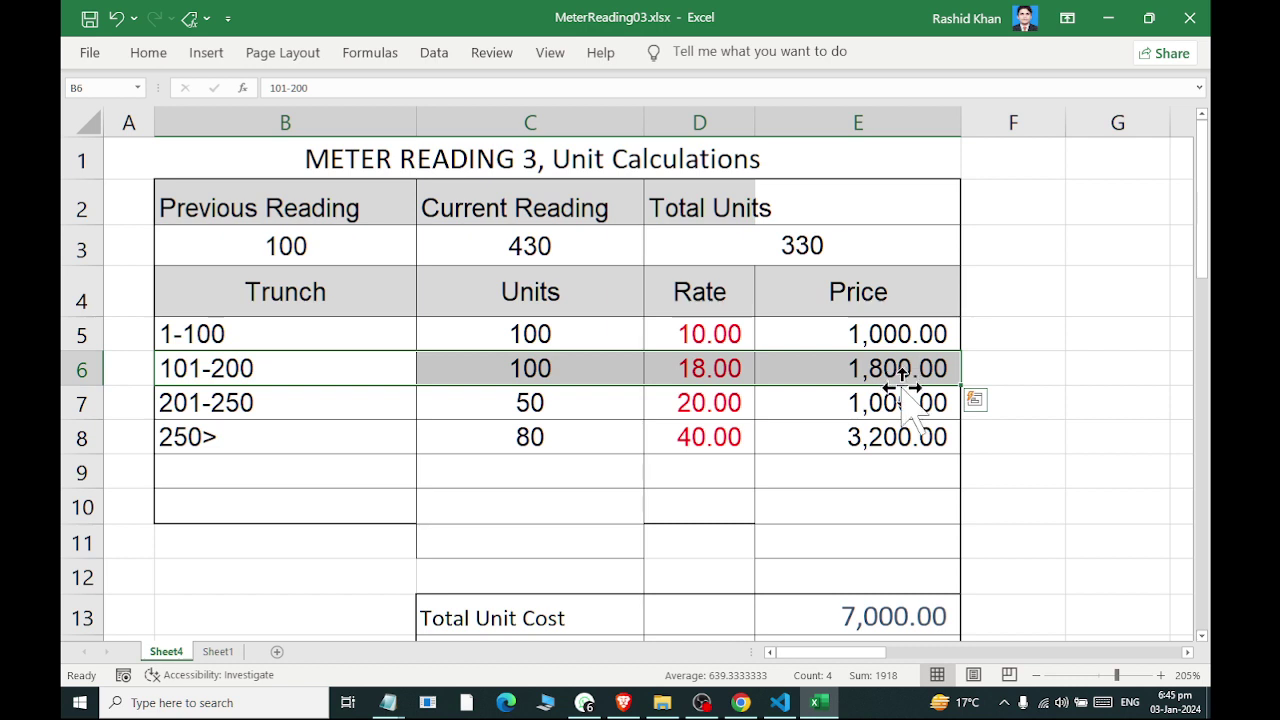
{"action": "left_click_drag", "start_coordinate": [250, 404], "coordinate": [864, 410]}
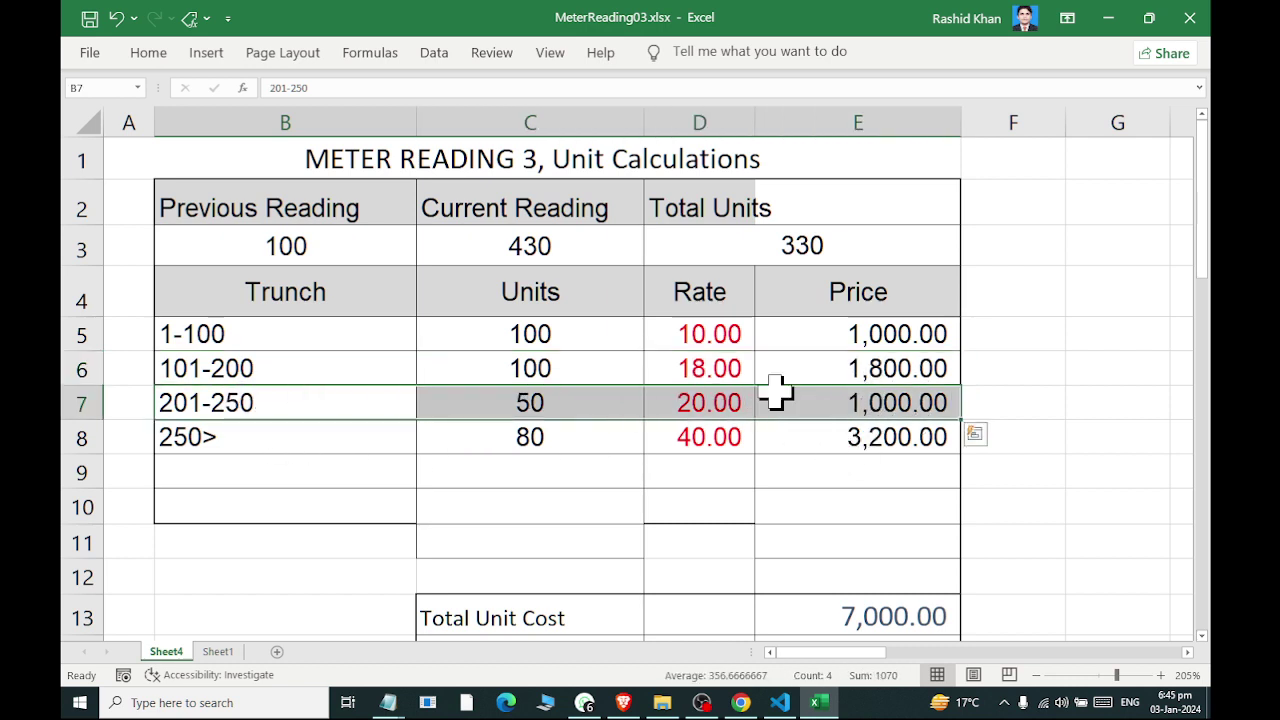
{"action": "left_click_drag", "start_coordinate": [812, 335], "coordinate": [849, 471]}
Clear the Price cells and use AutoSum to enter =SUM(C5*D5) in E5
{"action": "key", "text": "Delete"}
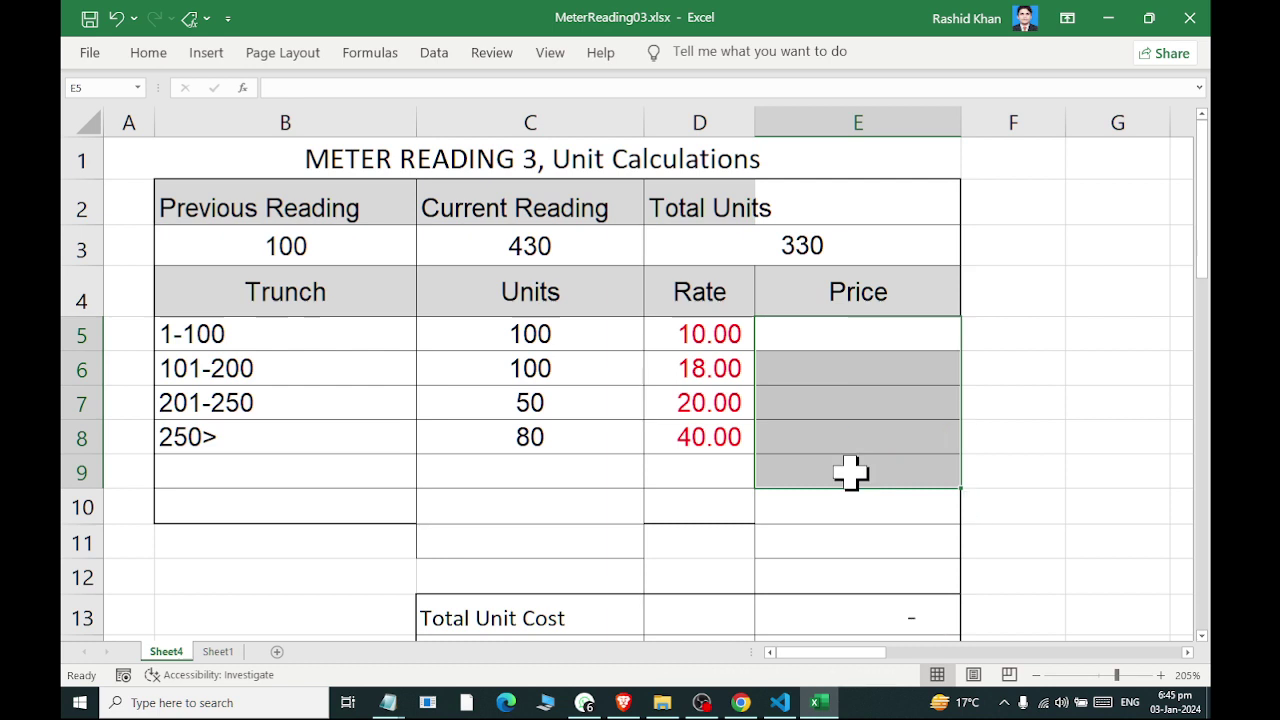
{"action": "left_click", "coordinate": [882, 338]}
{"action": "type", "text": "="}
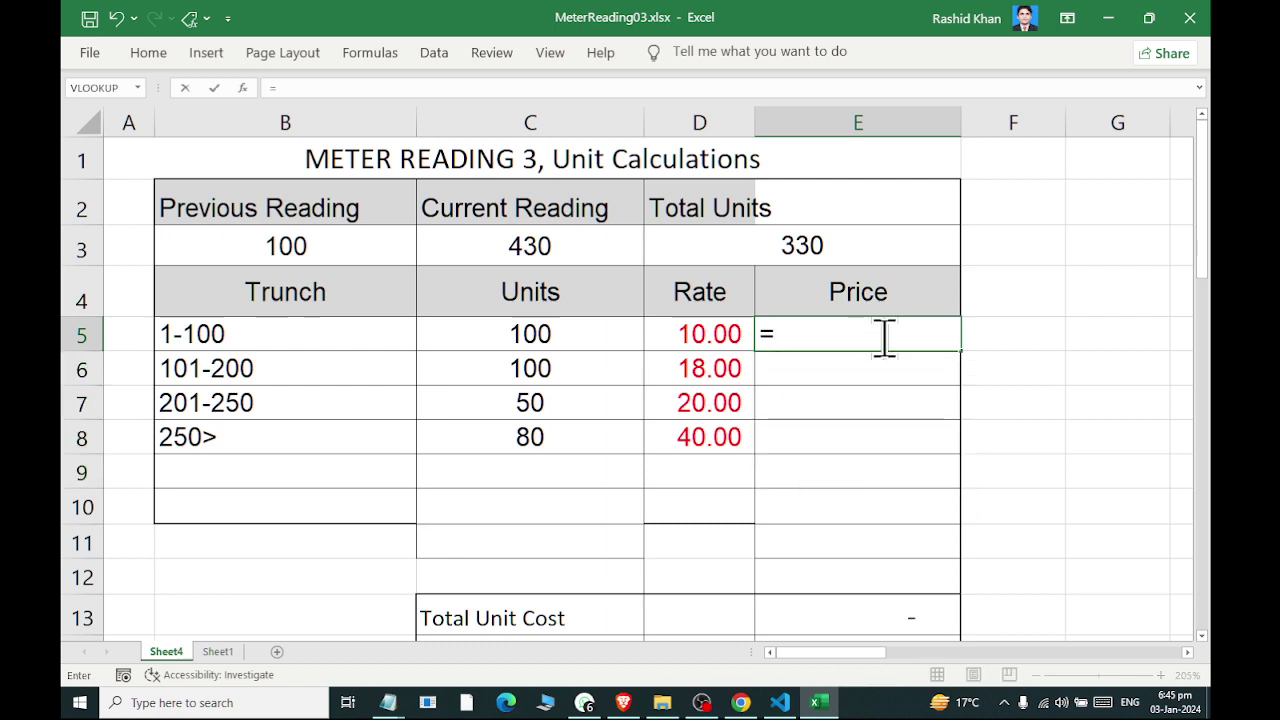
{"action": "key", "text": "Escape"}
{"action": "left_click", "coordinate": [148, 52]}
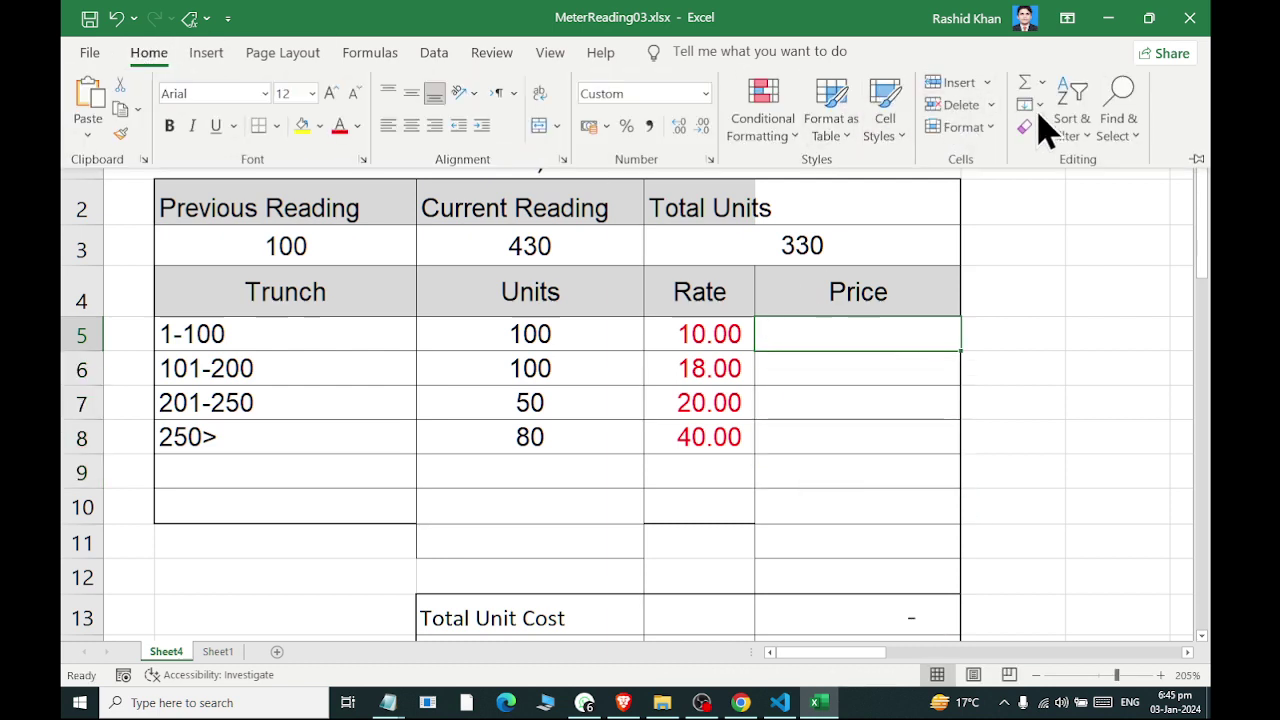
{"action": "left_click", "coordinate": [1024, 82]}
{"action": "left_click", "coordinate": [545, 330]}
{"action": "type", "text": "*"}
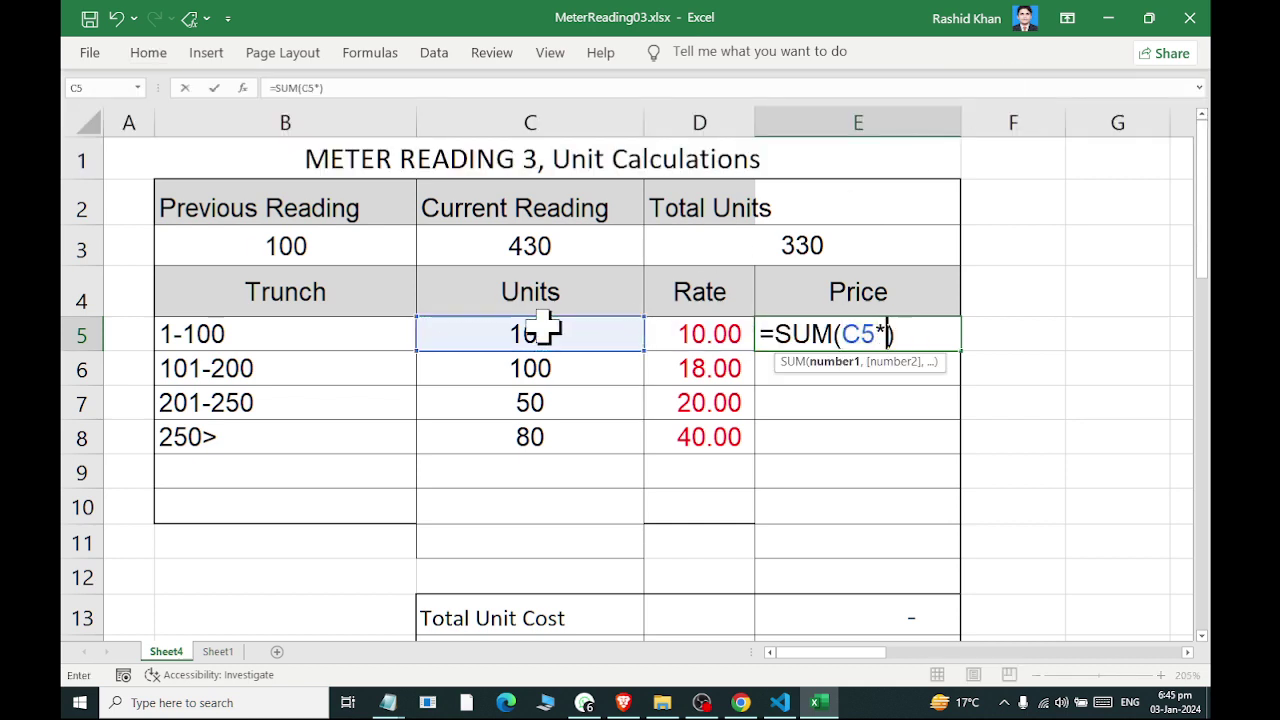
{"action": "left_click", "coordinate": [695, 330]}
{"action": "key", "text": "Return"}
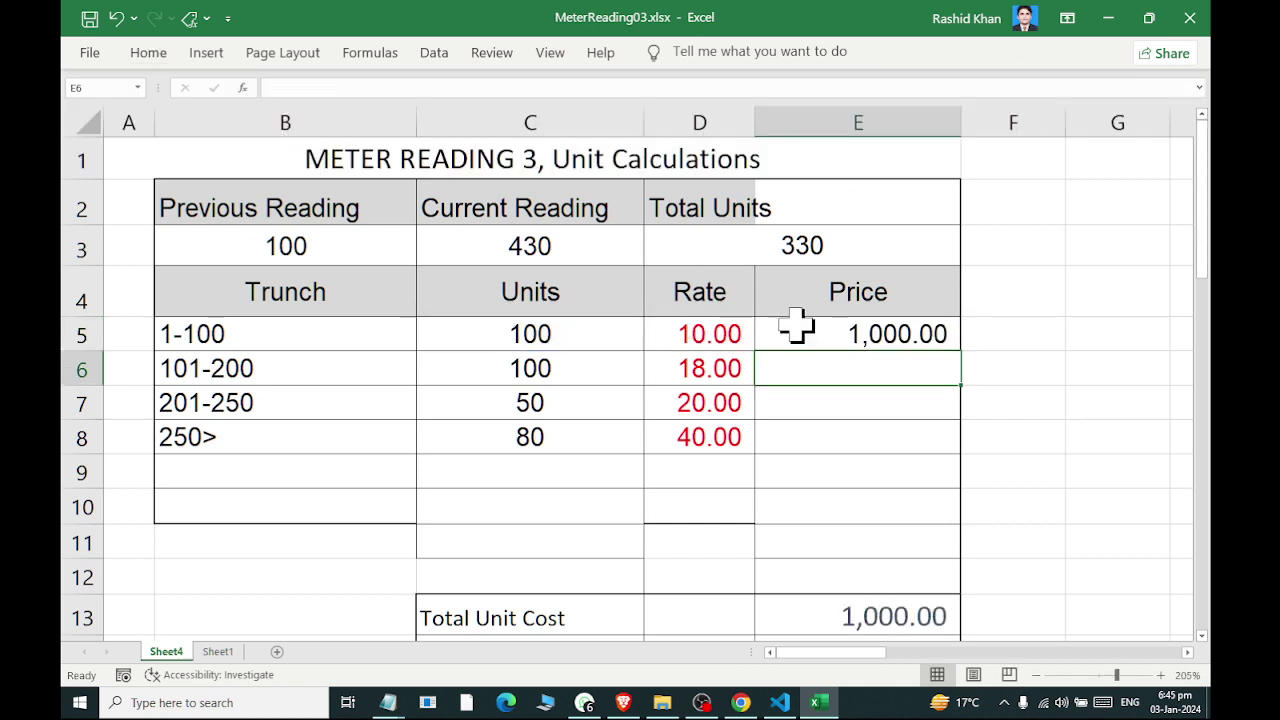
Fill the E5 price formula down to E8
{"action": "left_click", "coordinate": [797, 325]}
{"action": "left_click_drag", "start_coordinate": [962, 349], "coordinate": [952, 452]}
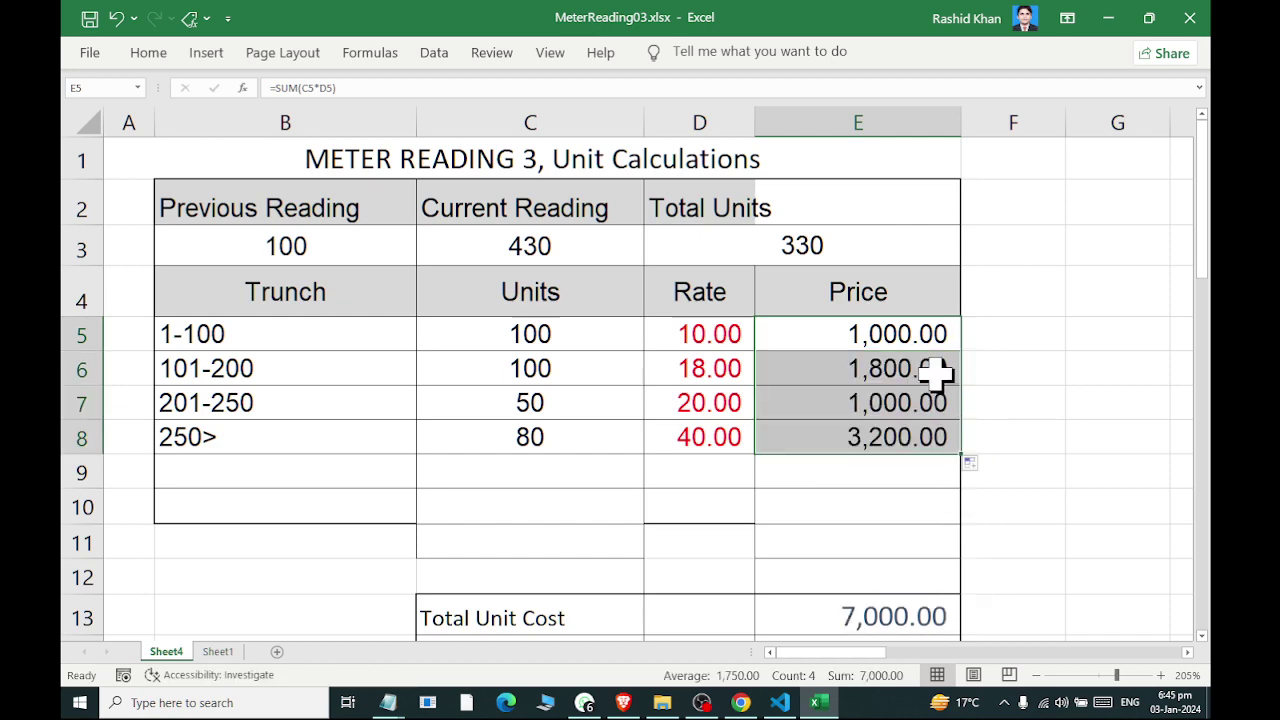
{"action": "scroll", "coordinate": [930, 360], "scroll_direction": "down", "scroll_amount": 1}
{"action": "scroll", "coordinate": [872, 464], "scroll_direction": "up", "scroll_amount": 1}
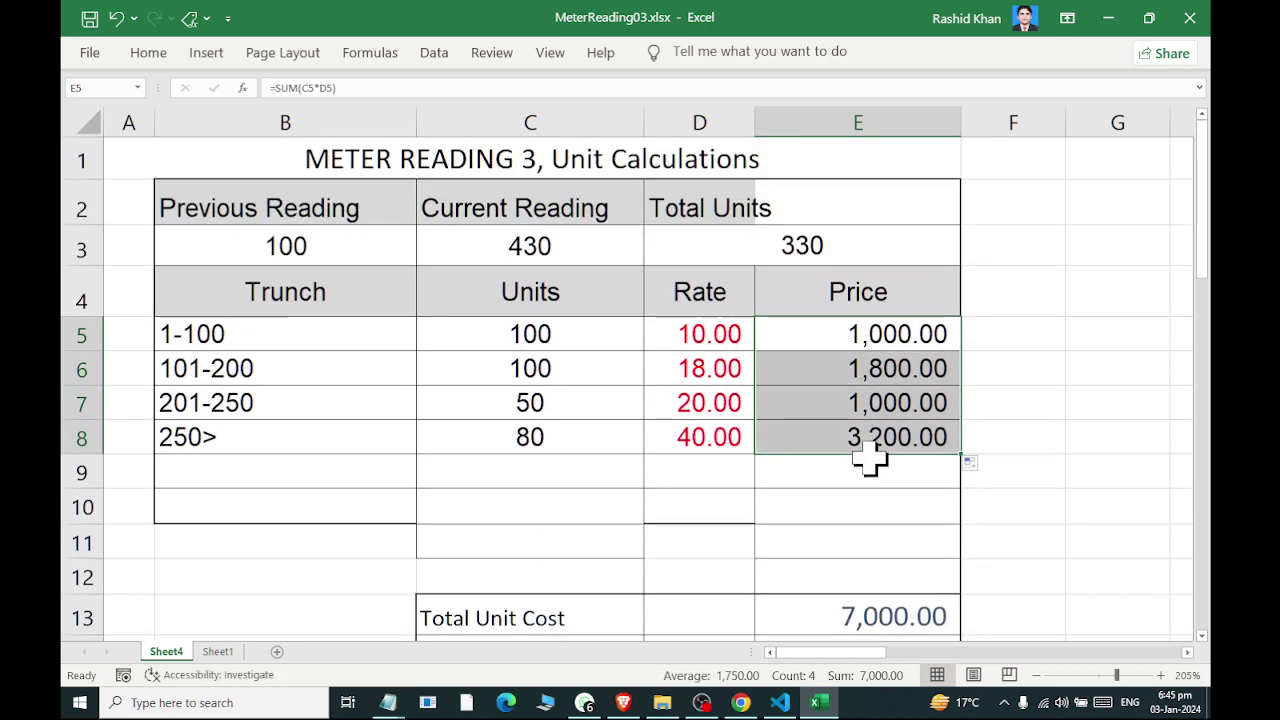